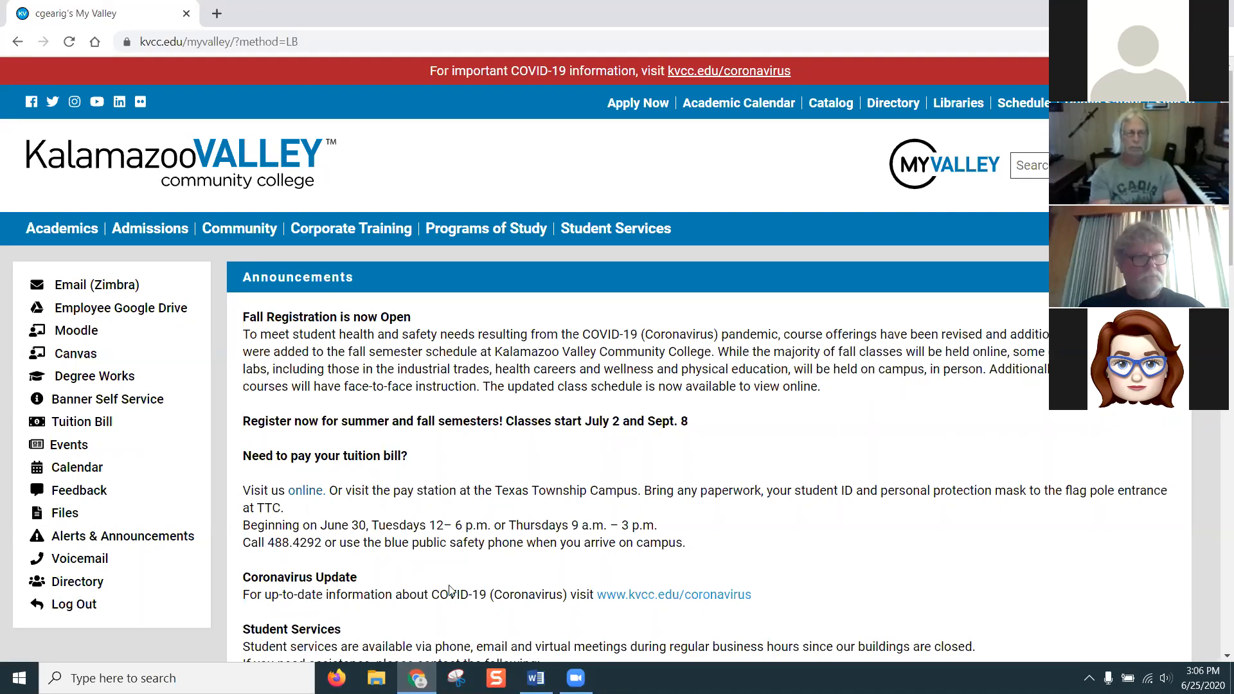
- Switch to the CIS 253 Final W2020 Part 1 Word document and review the VLSM subnetting questions, blank LAN table and network topology diagram
mouse_move(535, 678)
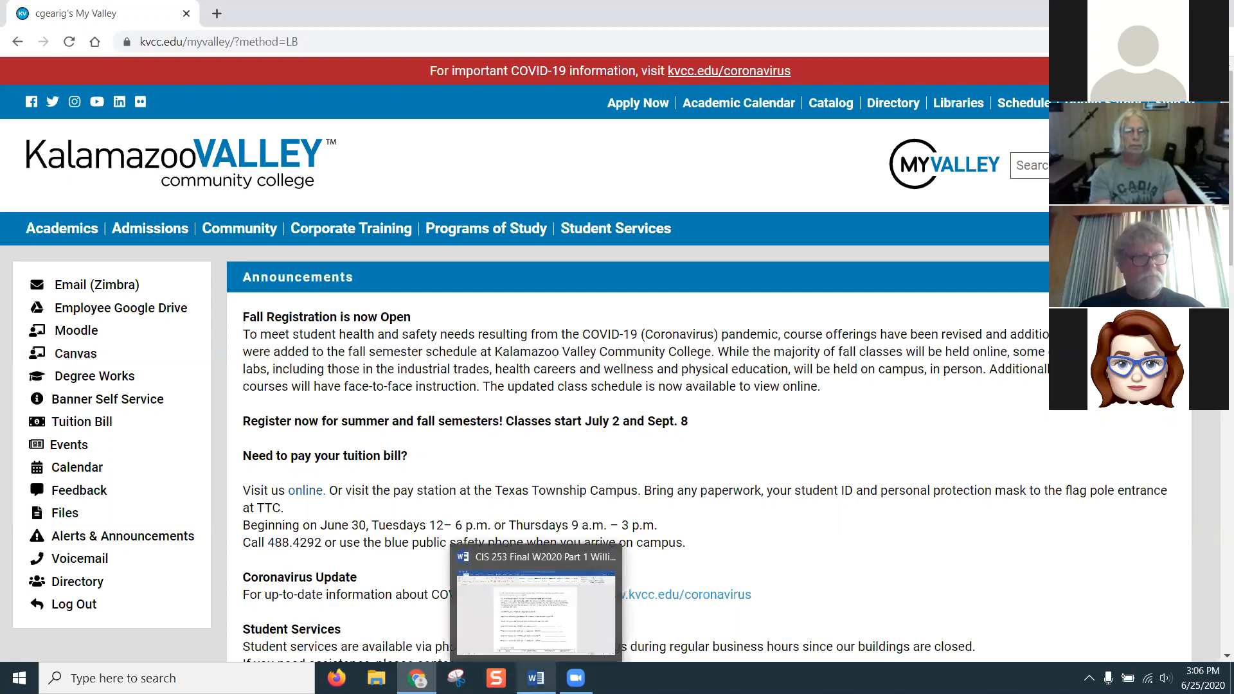
click(554, 626)
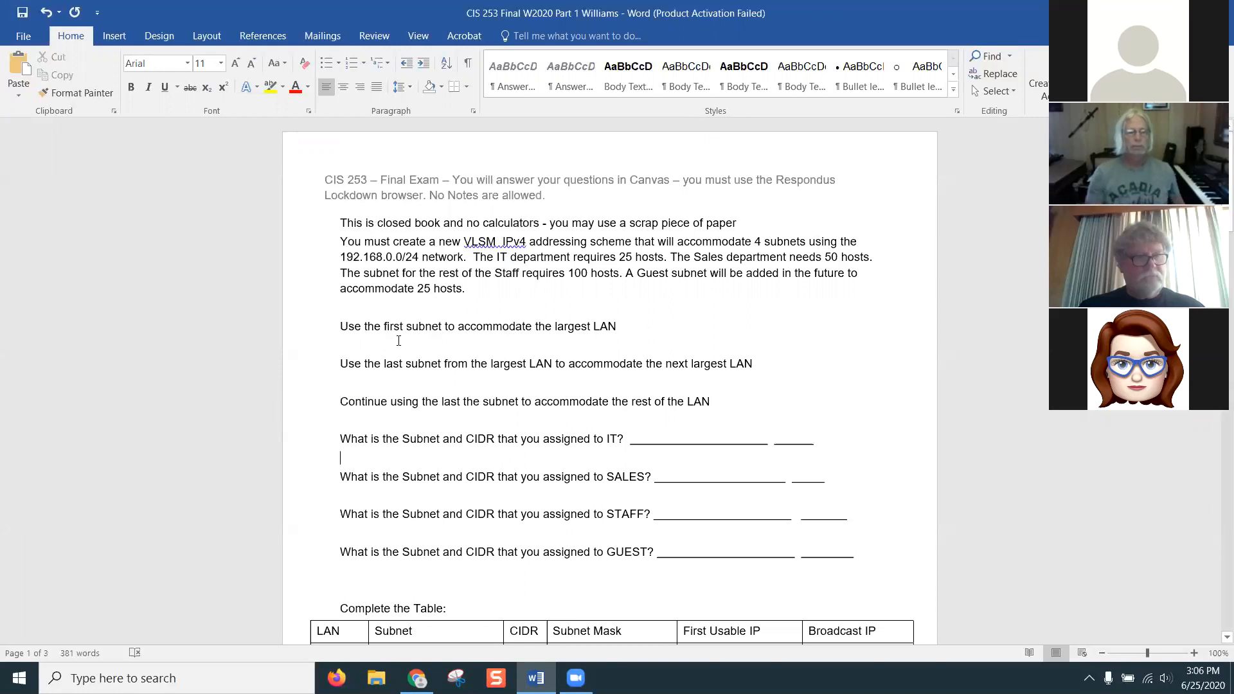
scroll(399, 340, down, 1)
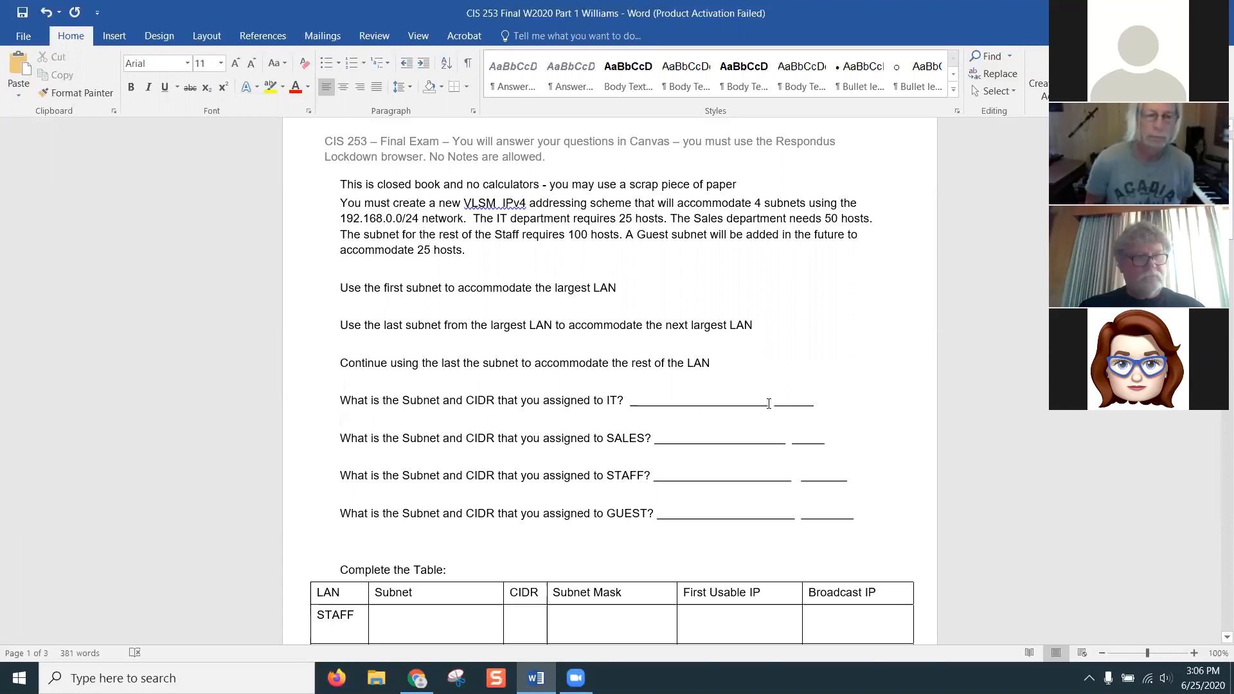
scroll(795, 398, down, 6)
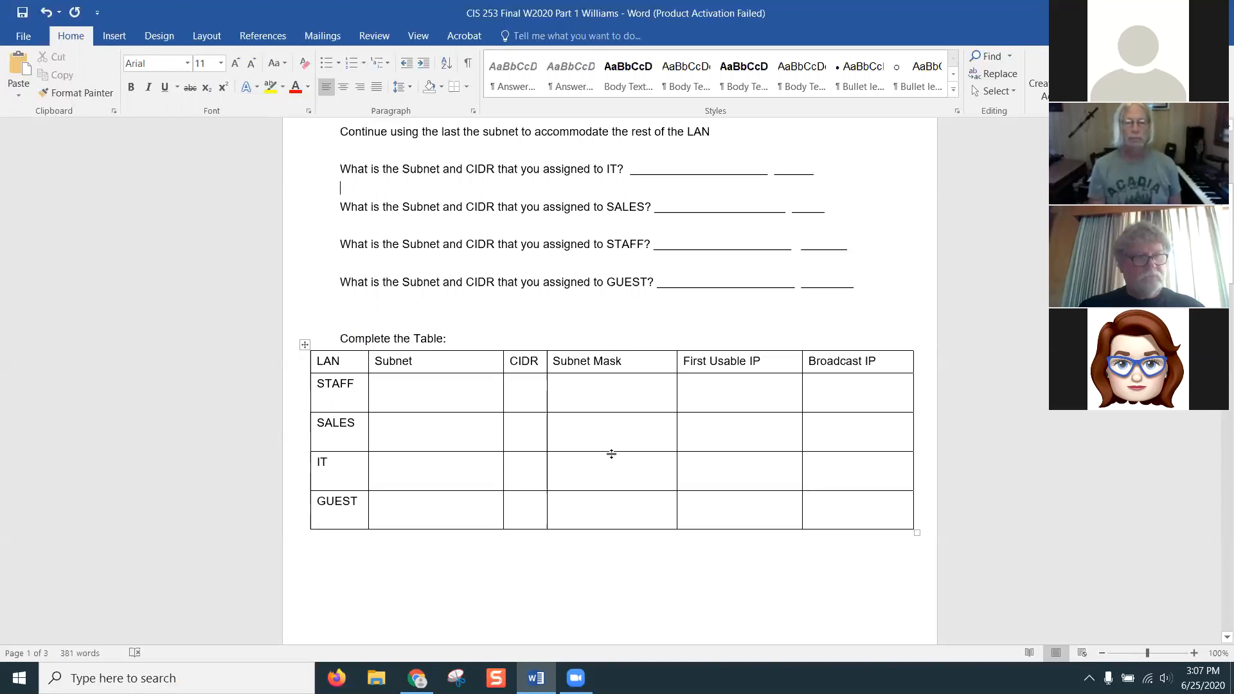
scroll(611, 454, down, 10)
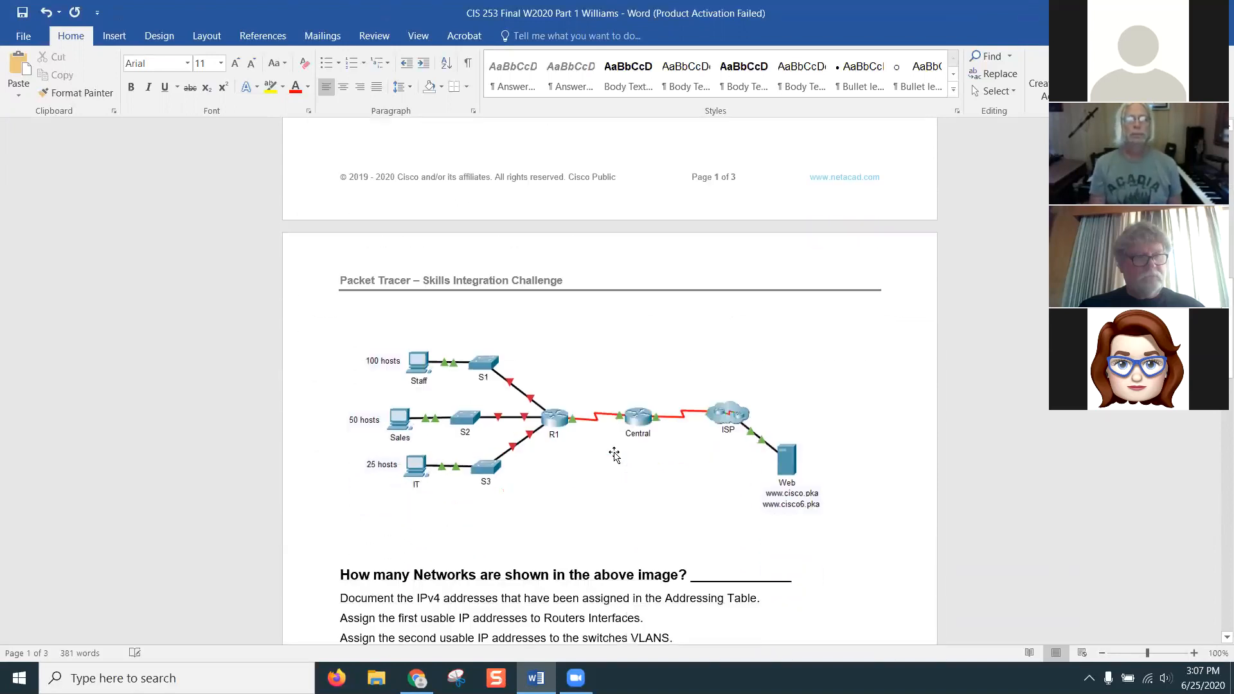
scroll(614, 455, down, 1)
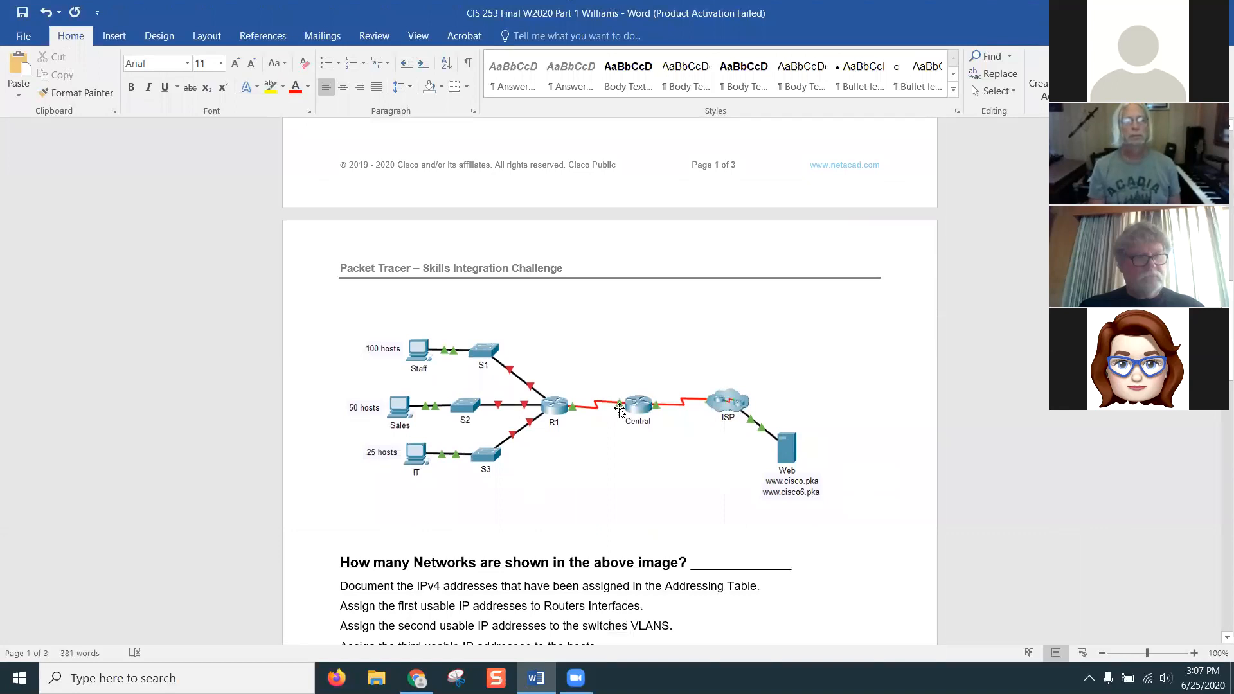
scroll(624, 470, down, 2)
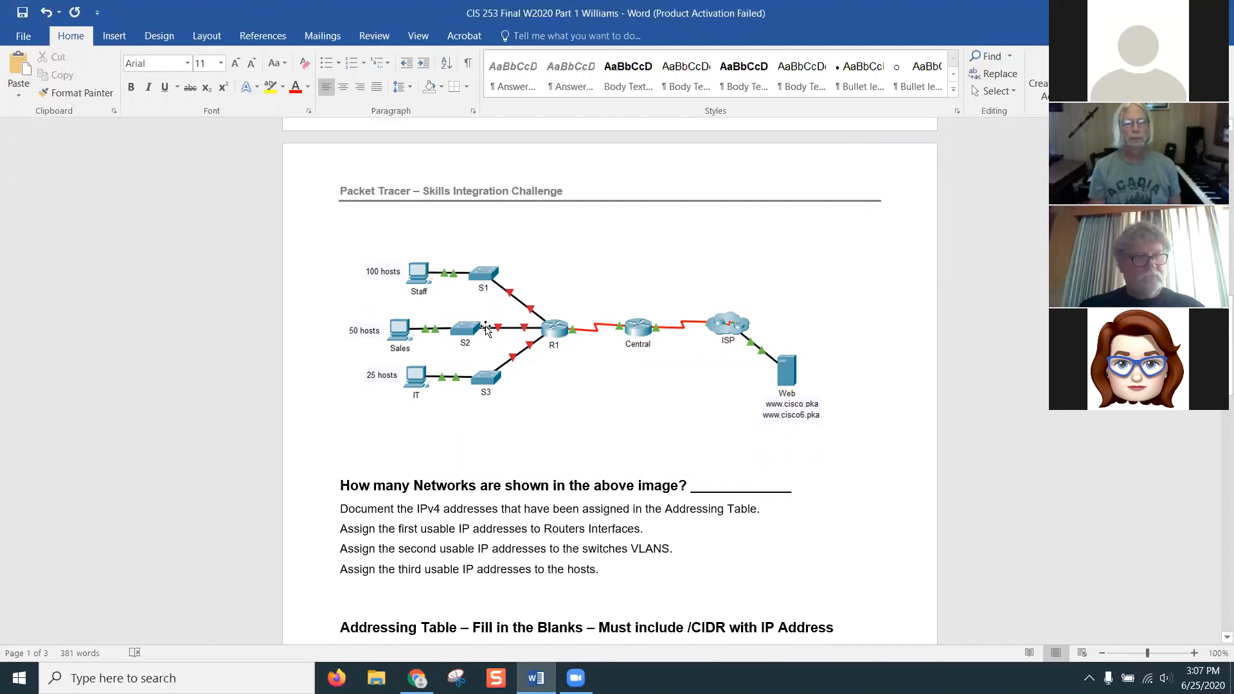
scroll(486, 329, down, 1)
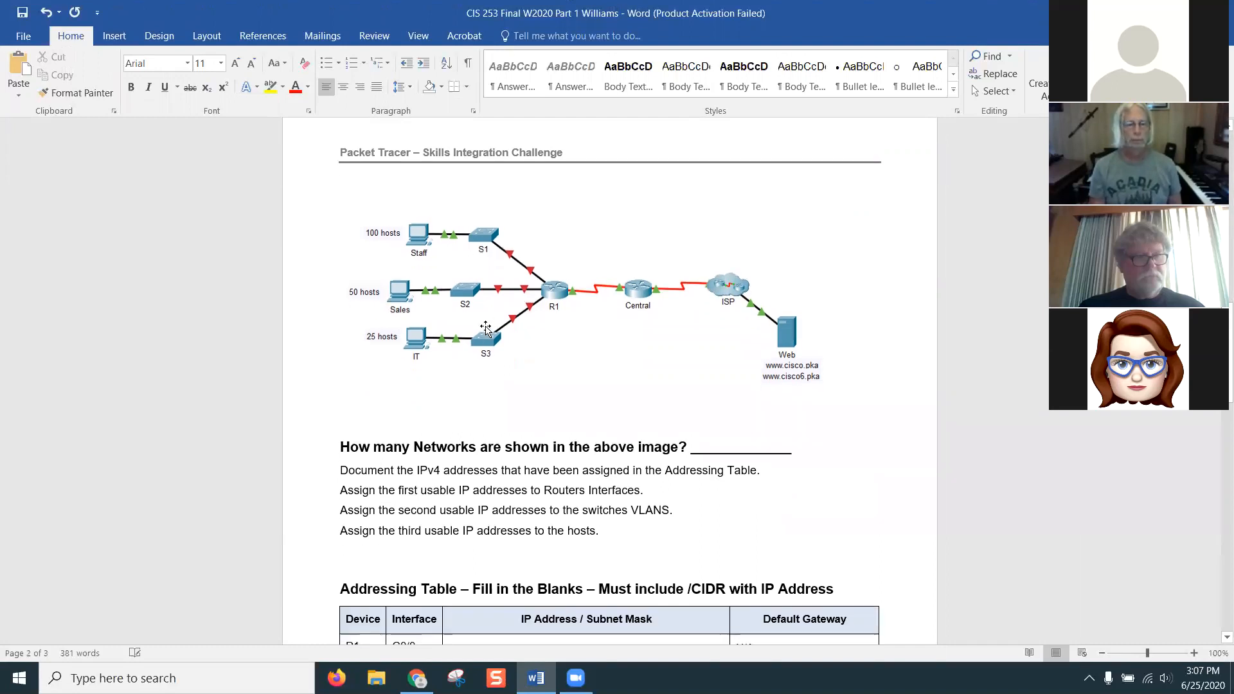
scroll(486, 328, down, 2)
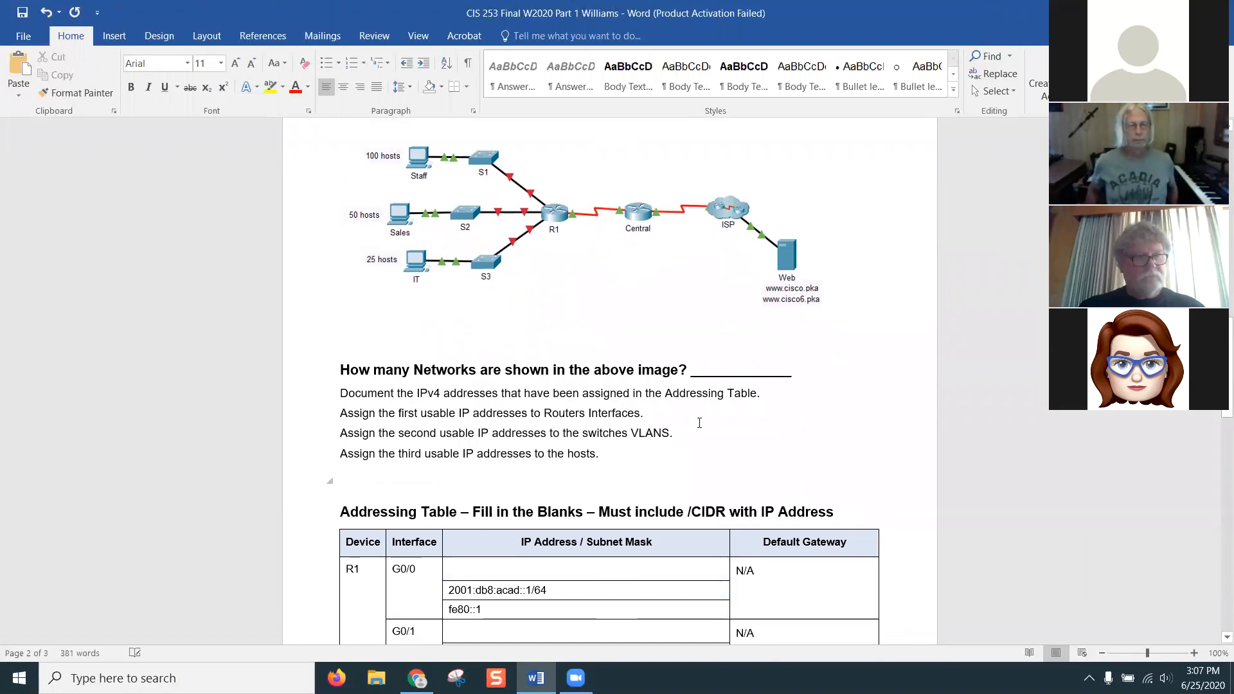
- Review the fill-in Addressing Table through the document's last page, then return to the exam instructions on the first page
scroll(536, 396, down, 2)
scroll(536, 397, down, 3)
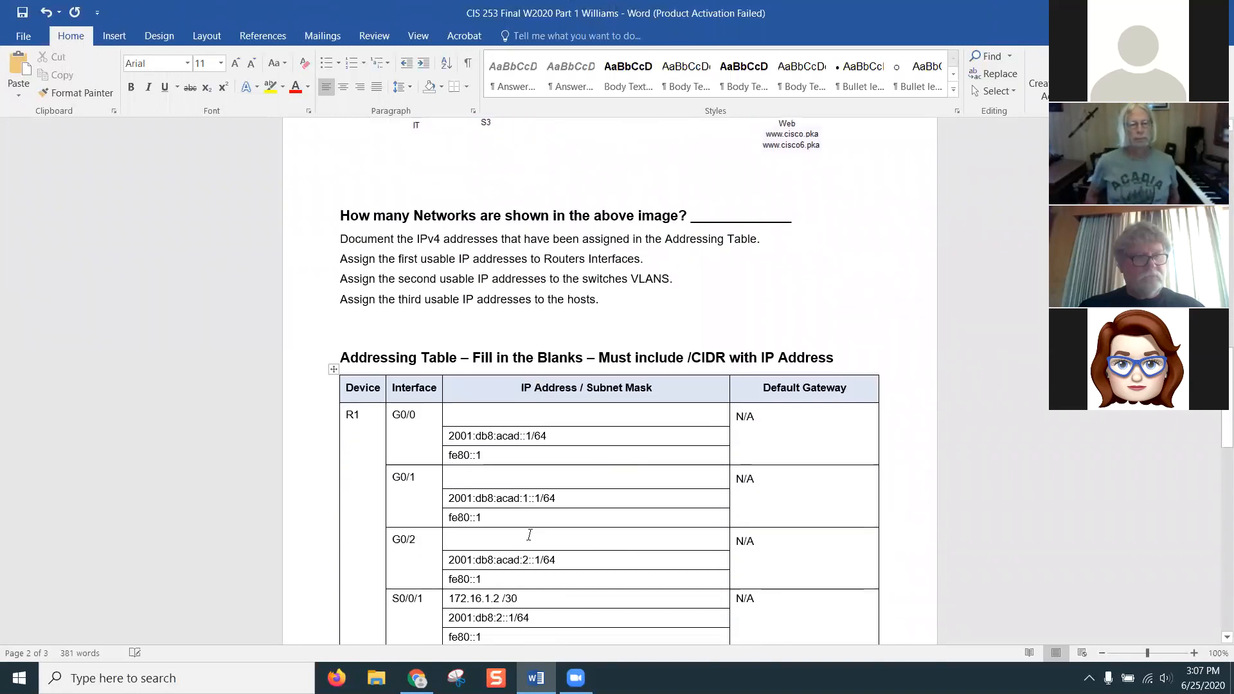
scroll(543, 411, down, 2)
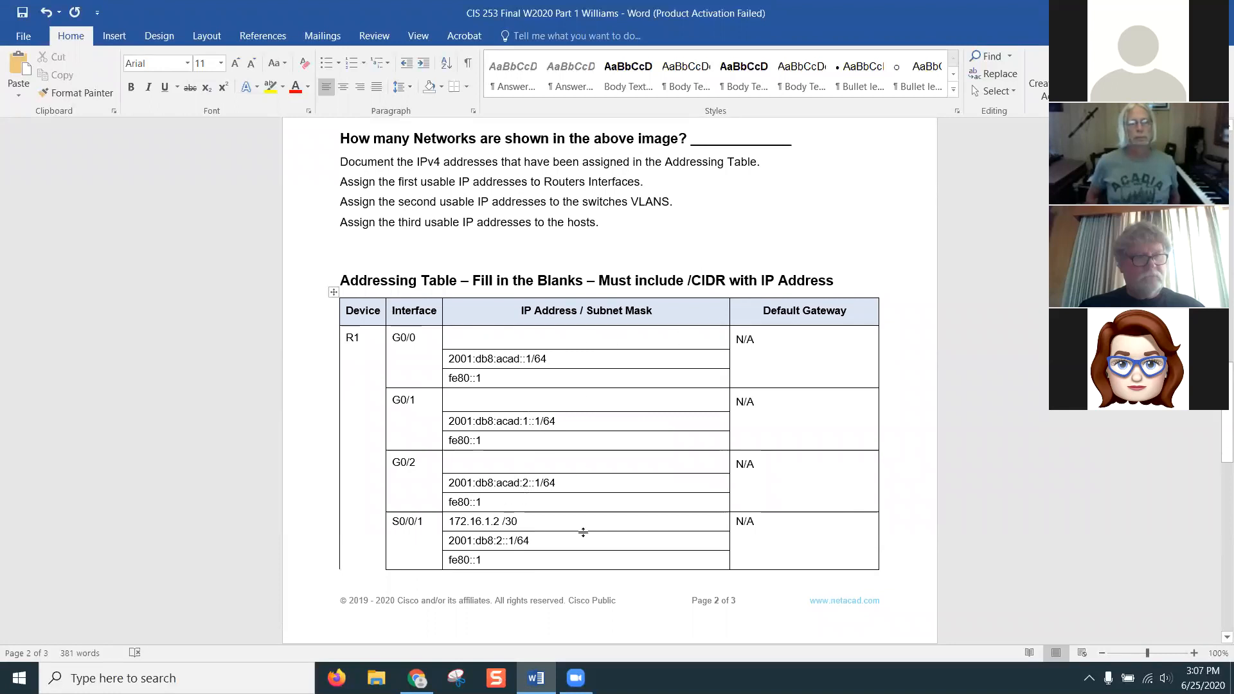
scroll(581, 531, down, 5)
scroll(567, 522, down, 4)
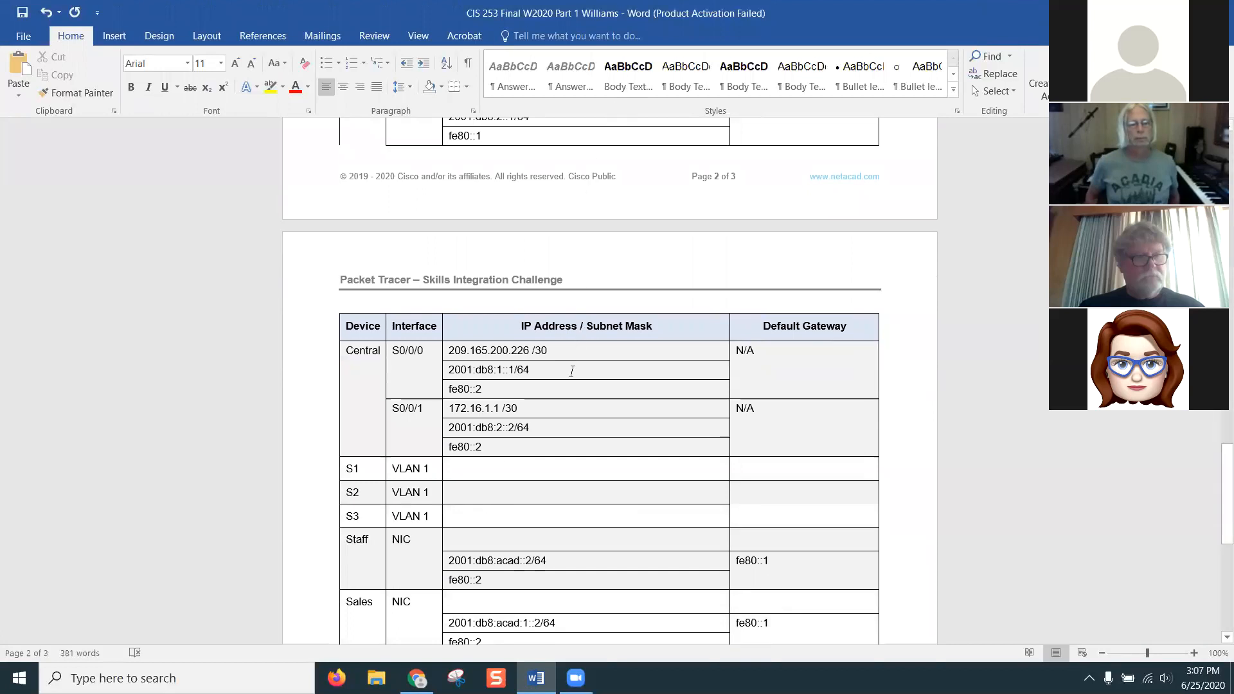
scroll(571, 371, down, 6)
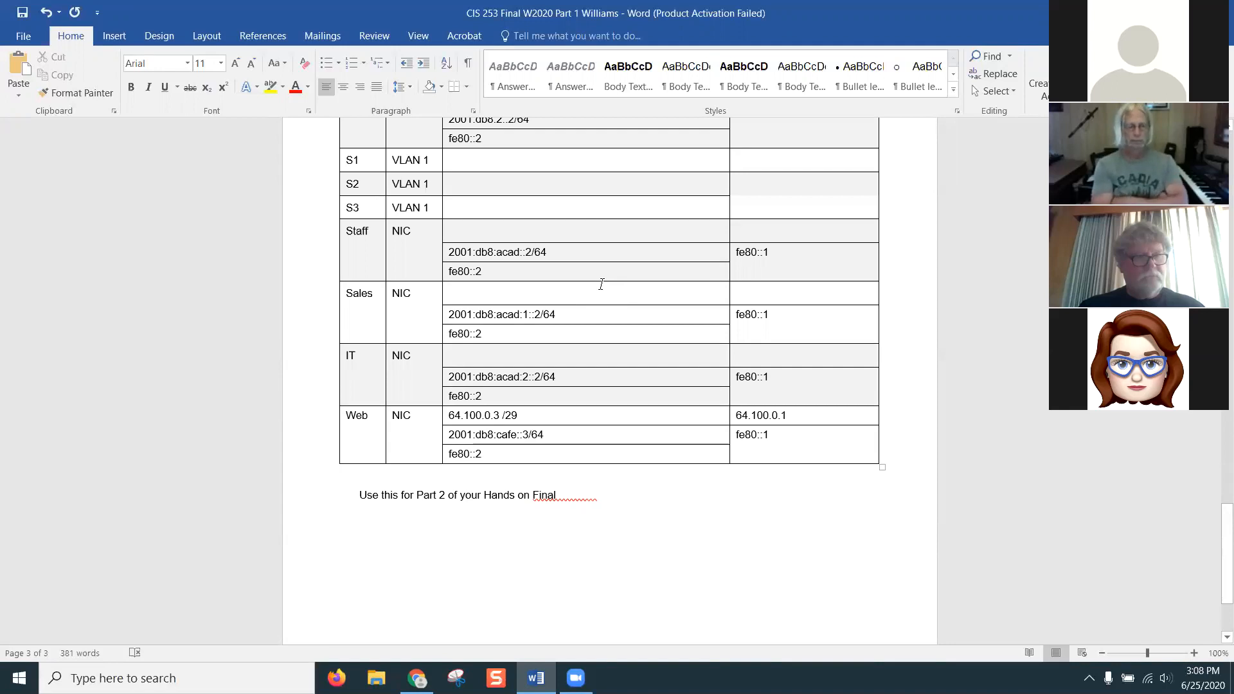
scroll(601, 284, up, 10)
scroll(604, 290, up, 20)
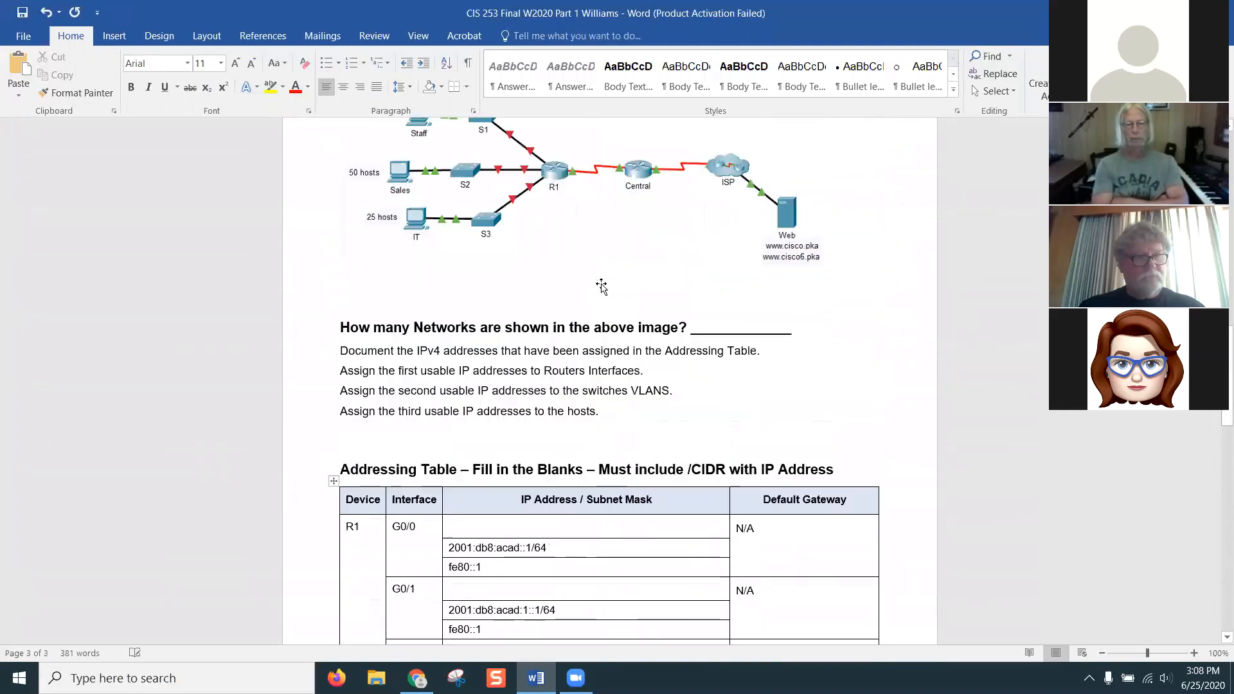
scroll(603, 284, up, 10)
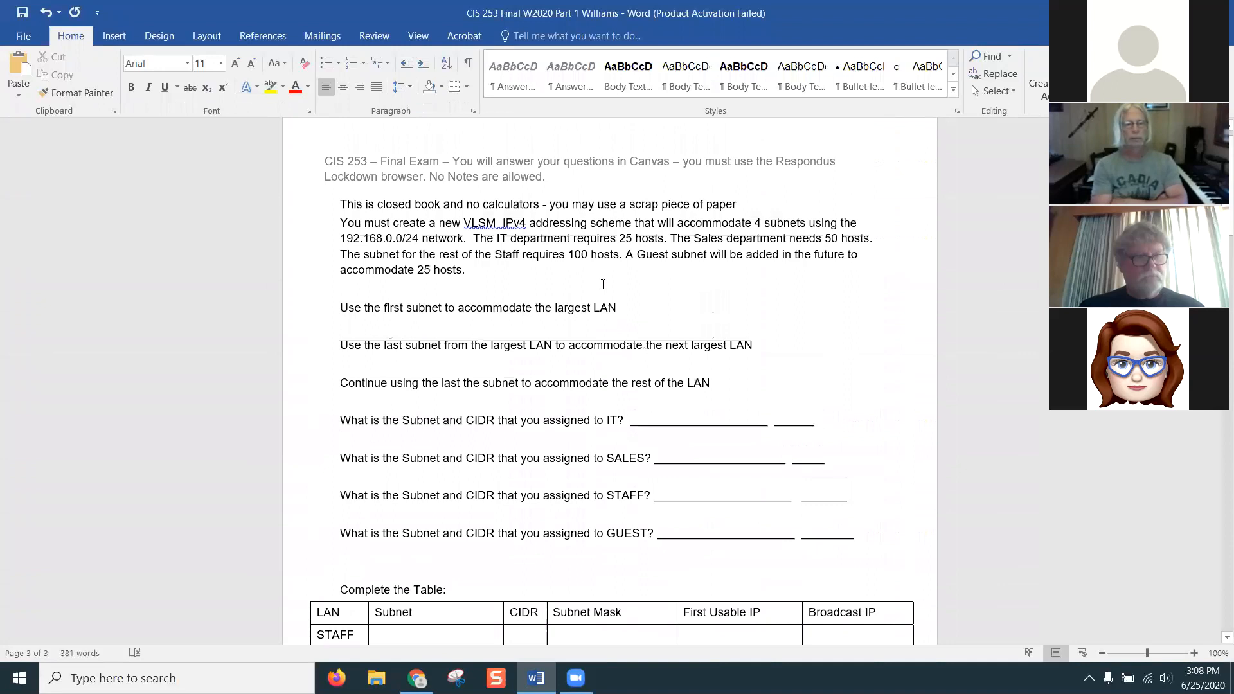
- Switch to Chrome, open Canvas from the college portal and enter the instructor's Blank Course
click(417, 678)
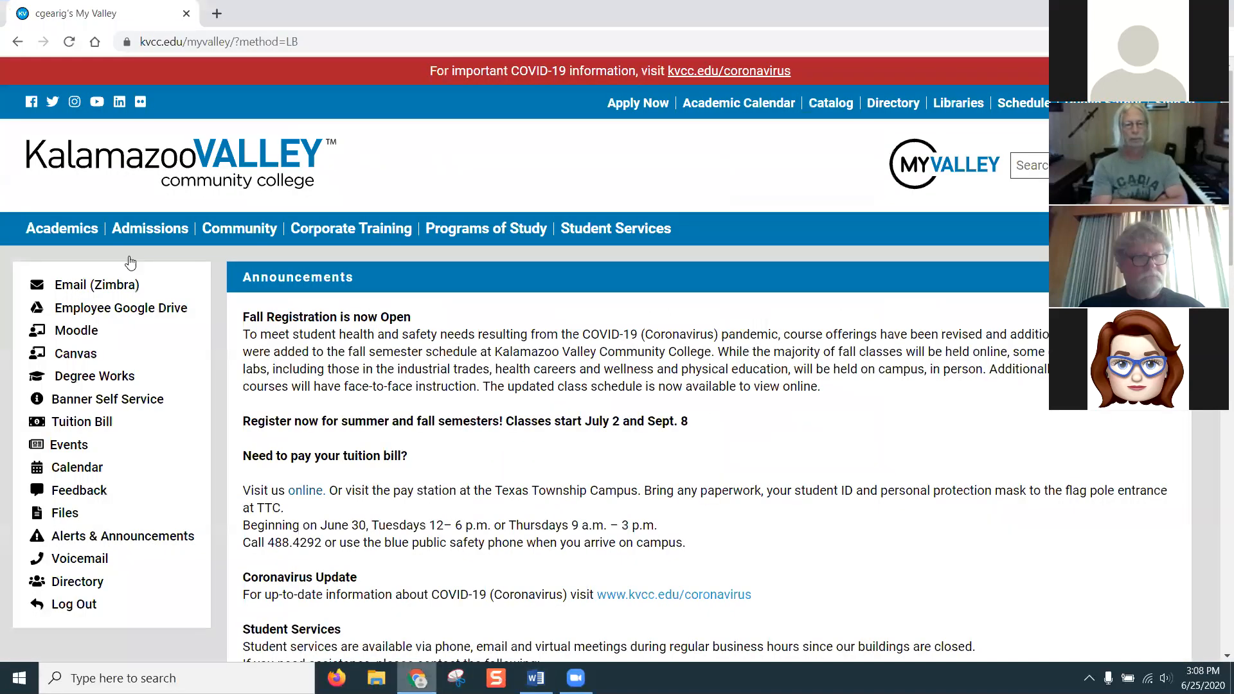
click(90, 354)
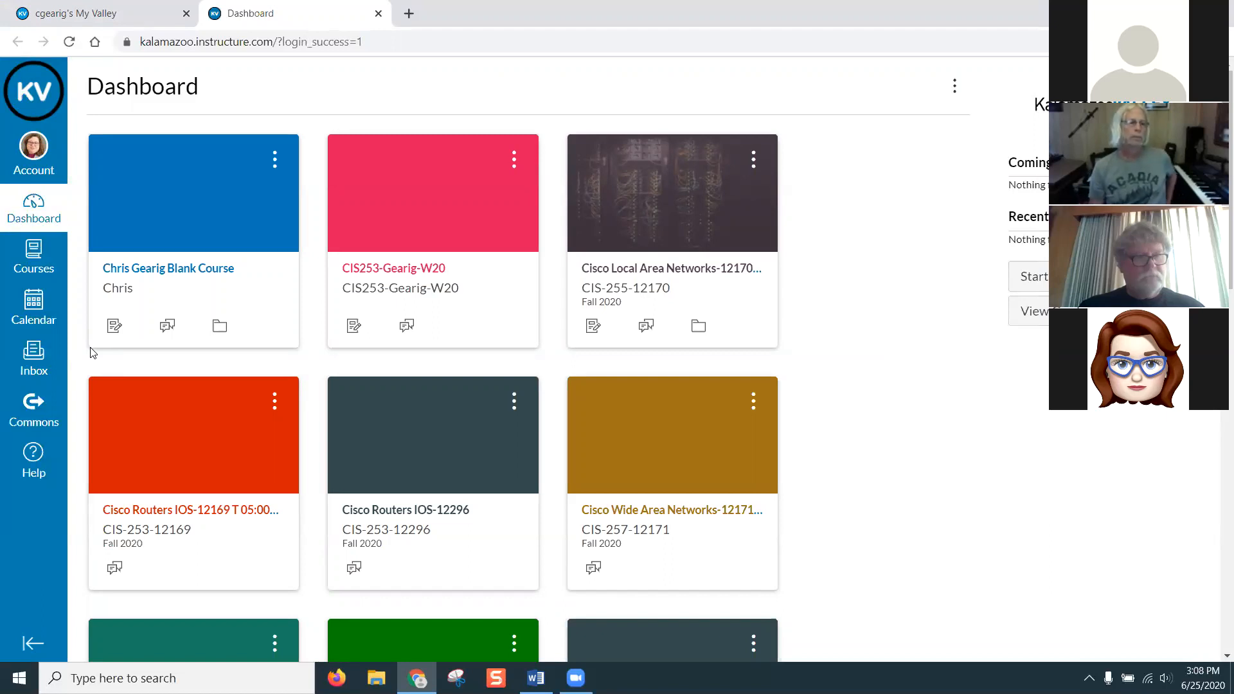
click(179, 277)
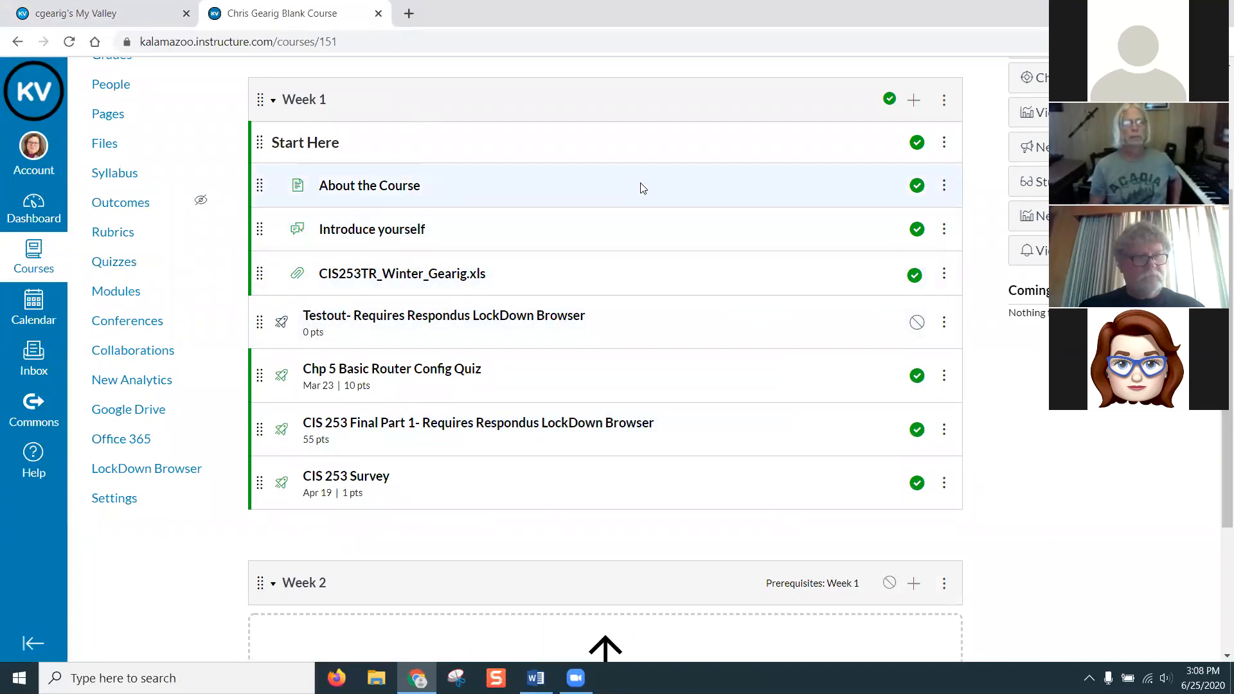
- Open the CIS 253 Final Part 1 quiz from the Week 1 module and review its instructions and settings
scroll(643, 205, down, 1)
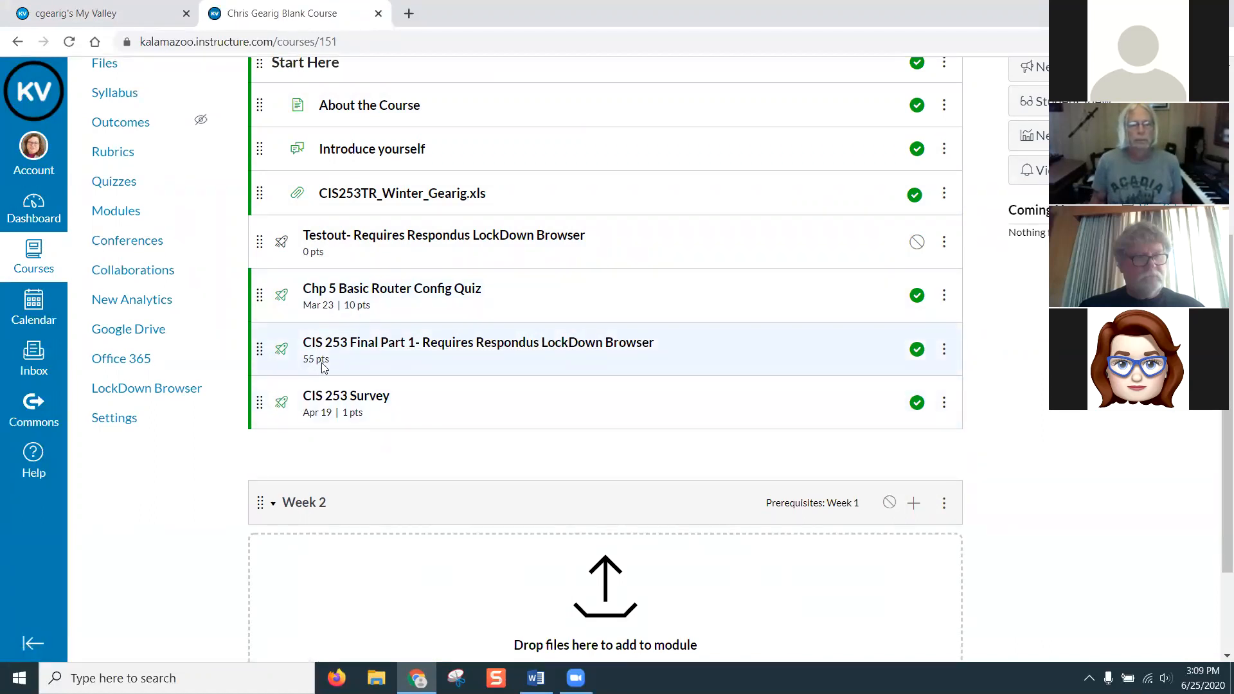
click(457, 350)
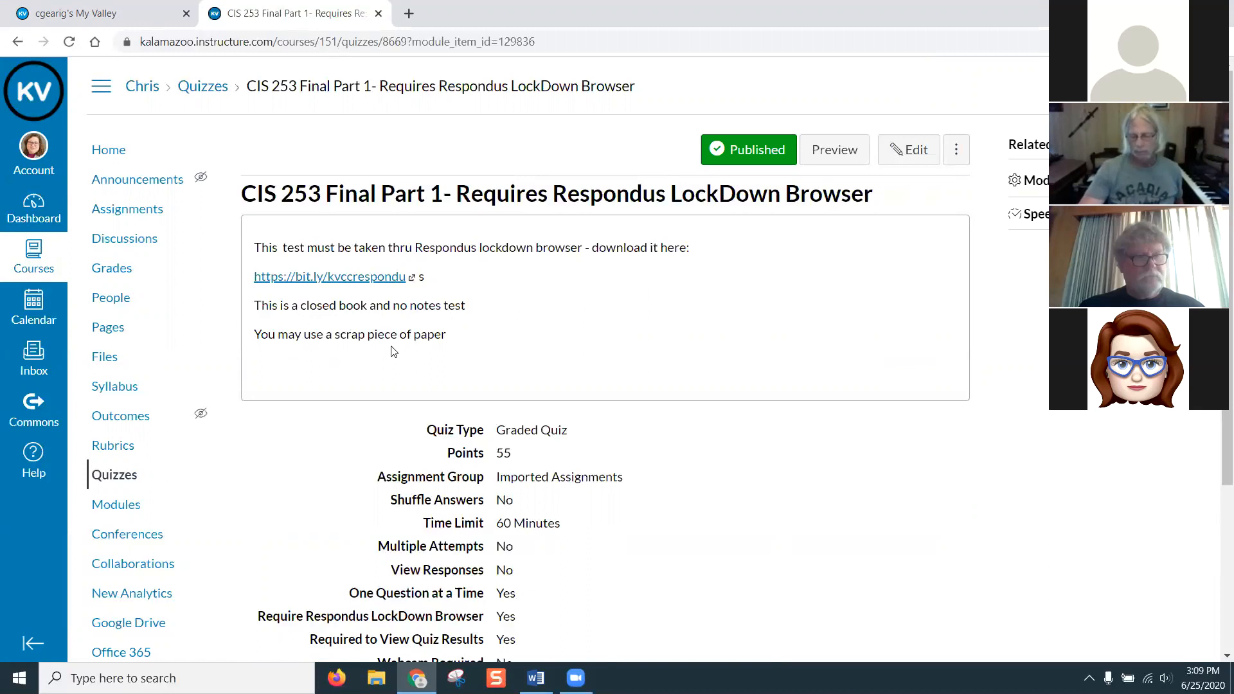
scroll(589, 307, down, 1)
scroll(589, 307, down, 1)
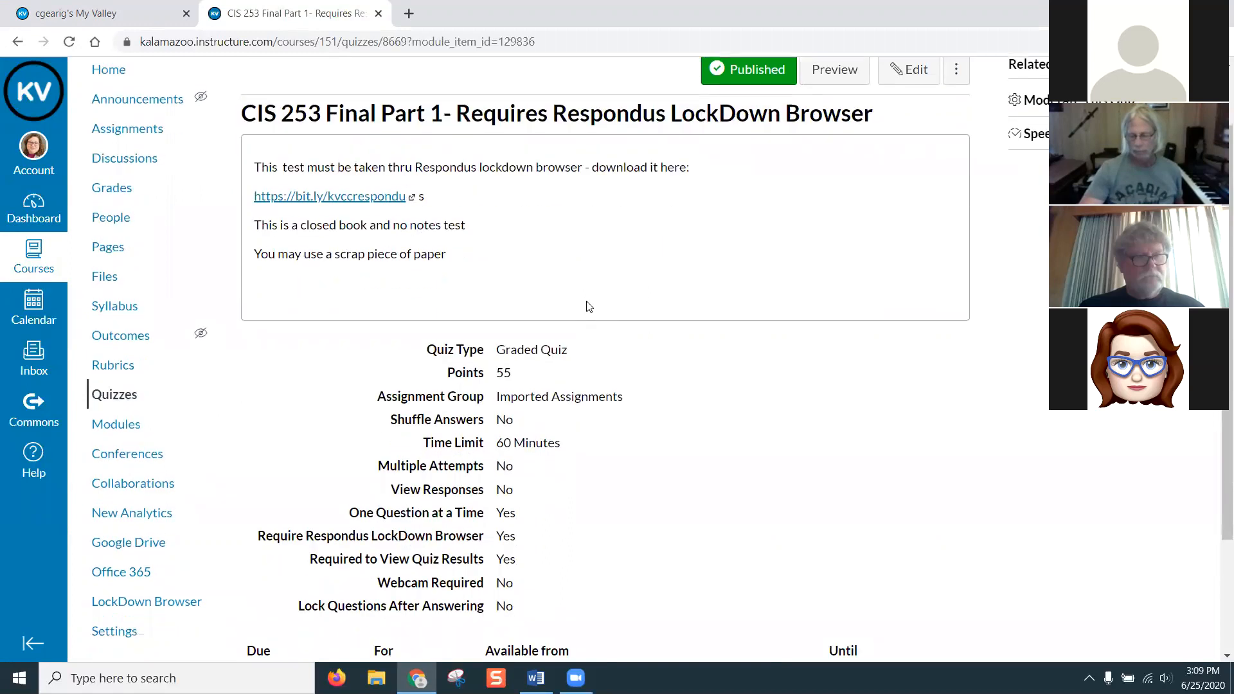
scroll(630, 288, down, 2)
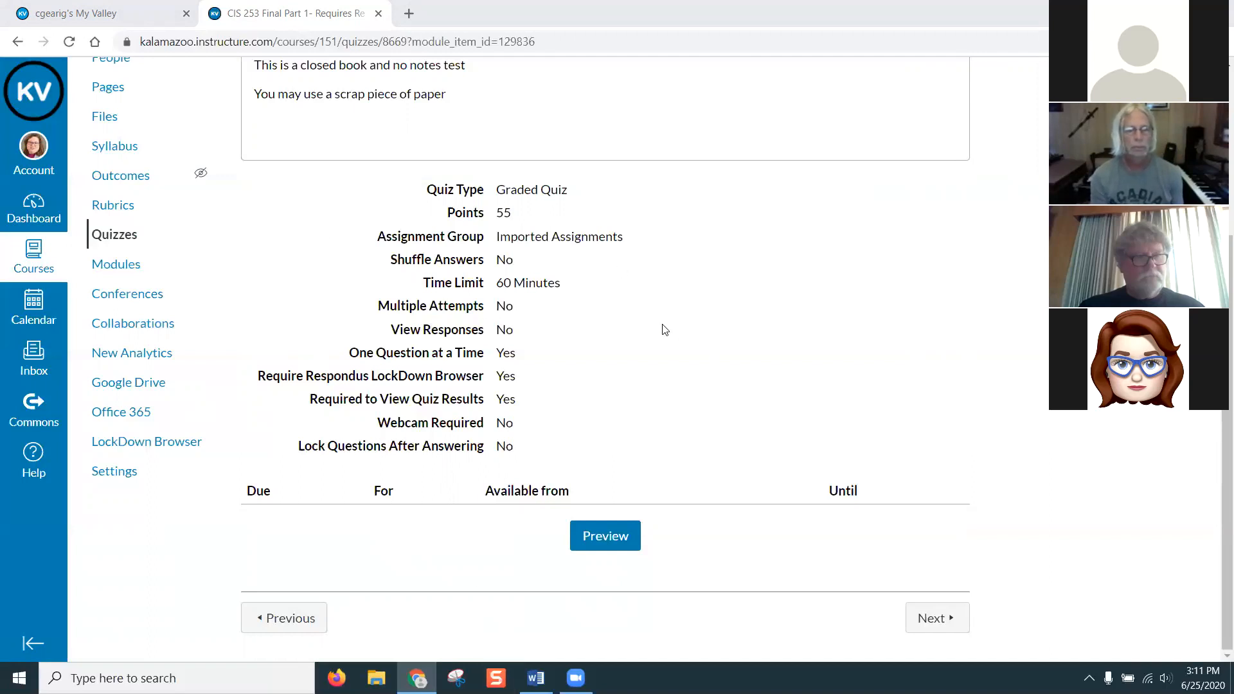
scroll(632, 322, up, 5)
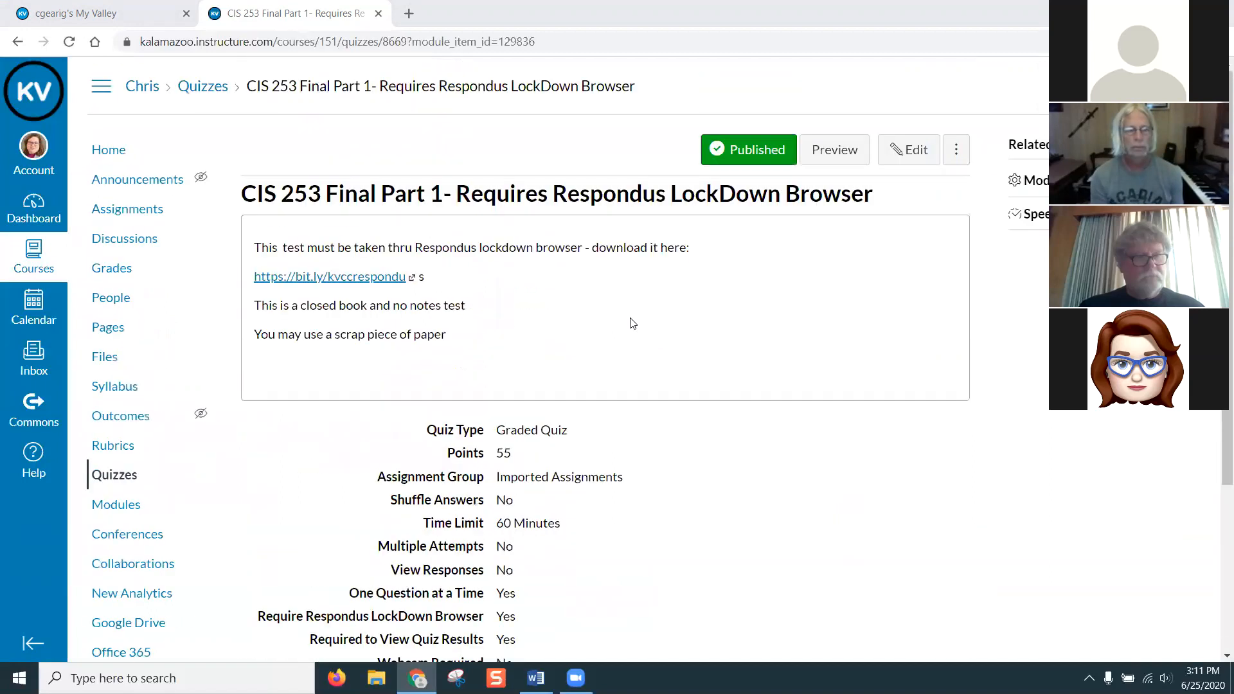
- Preview the quiz and examine its instructions and Question 1 on the VLSM IPv4 addressing scheme
click(844, 156)
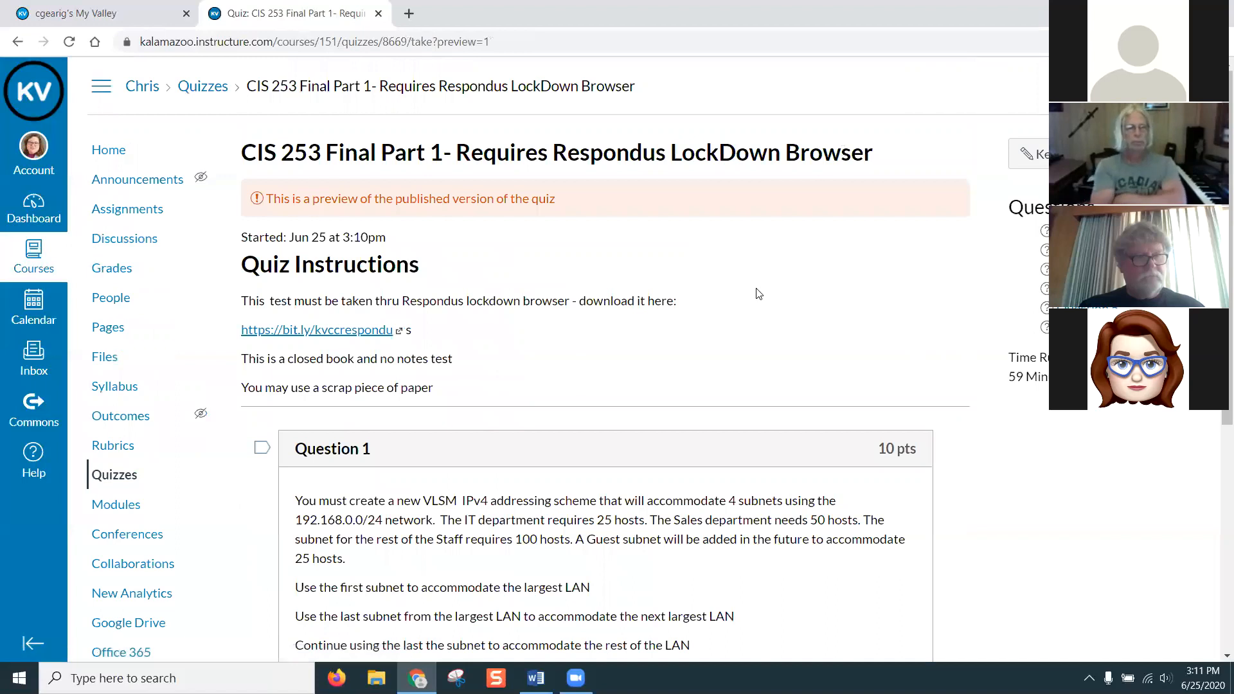
scroll(753, 291, down, 3)
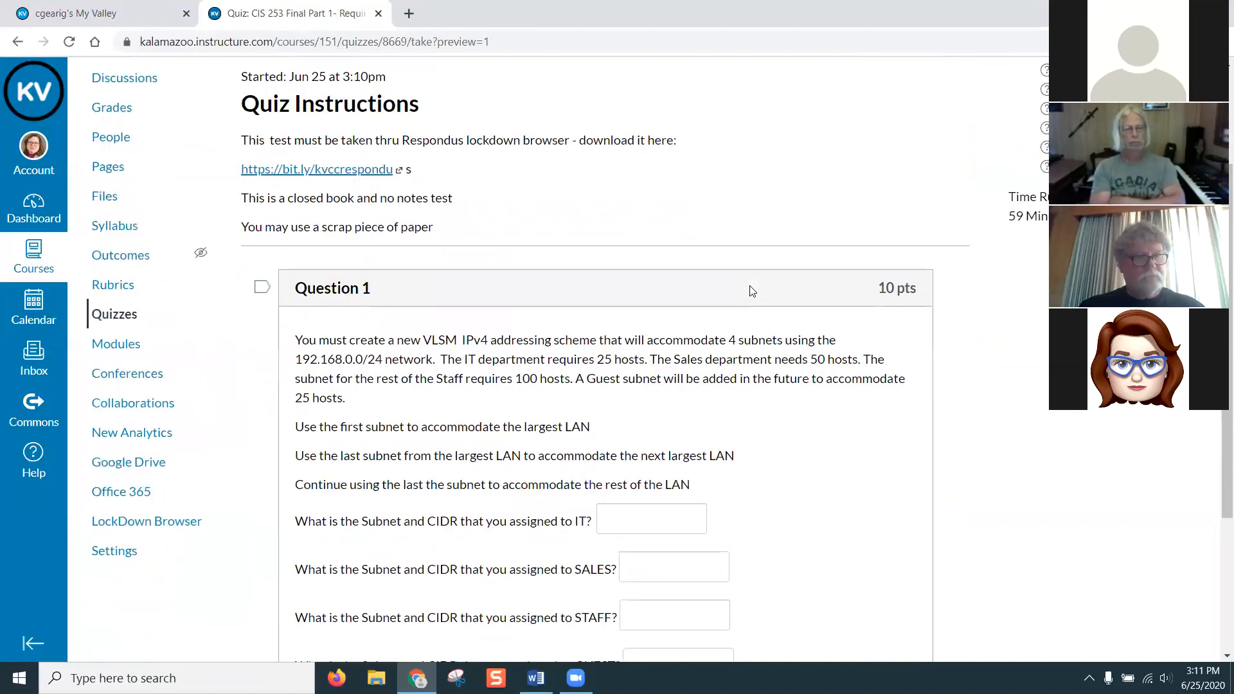
scroll(753, 290, down, 2)
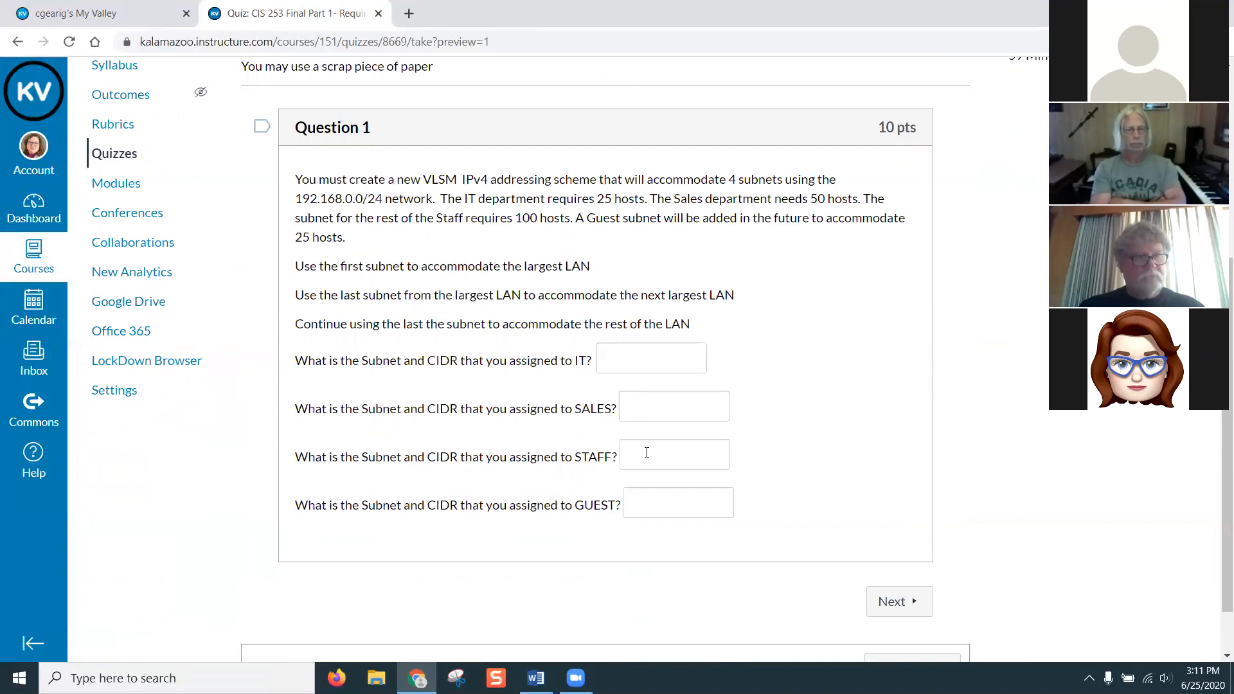
scroll(587, 367, up, 4)
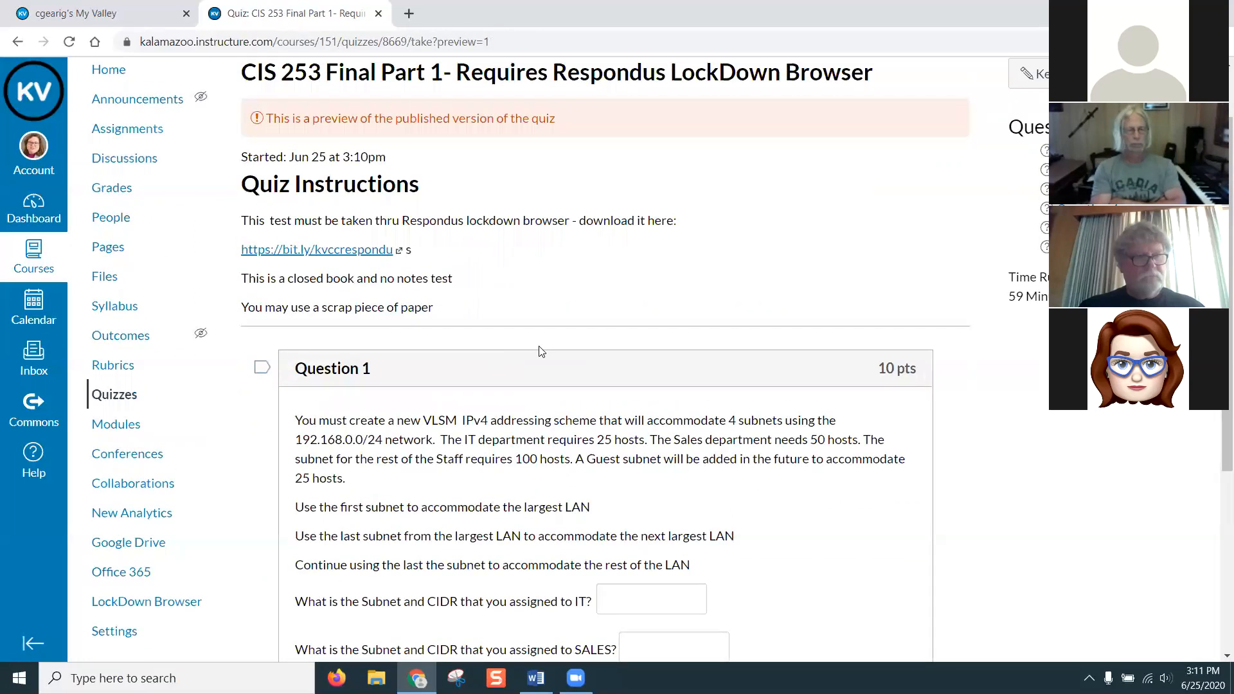
scroll(539, 351, down, 5)
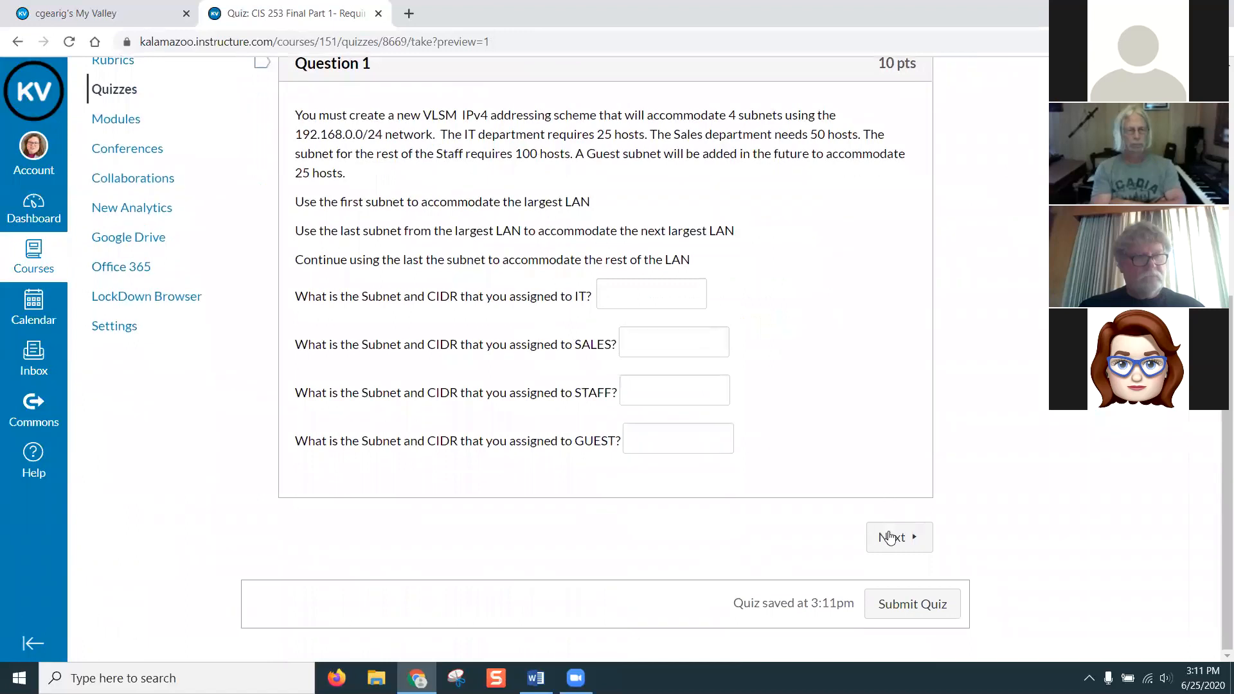
- Advance through the quiz preview from Question 2 on the STAFF LAN to Question 5 on the GUEST LAN
click(912, 544)
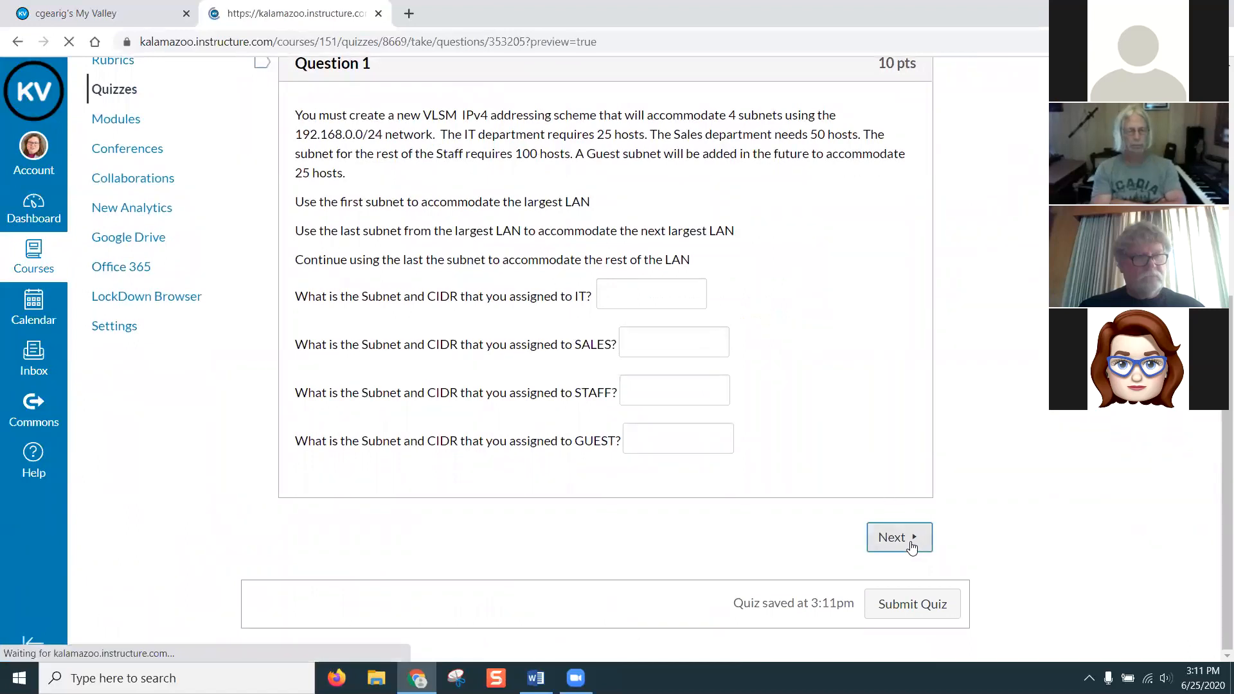
scroll(792, 499, down, 4)
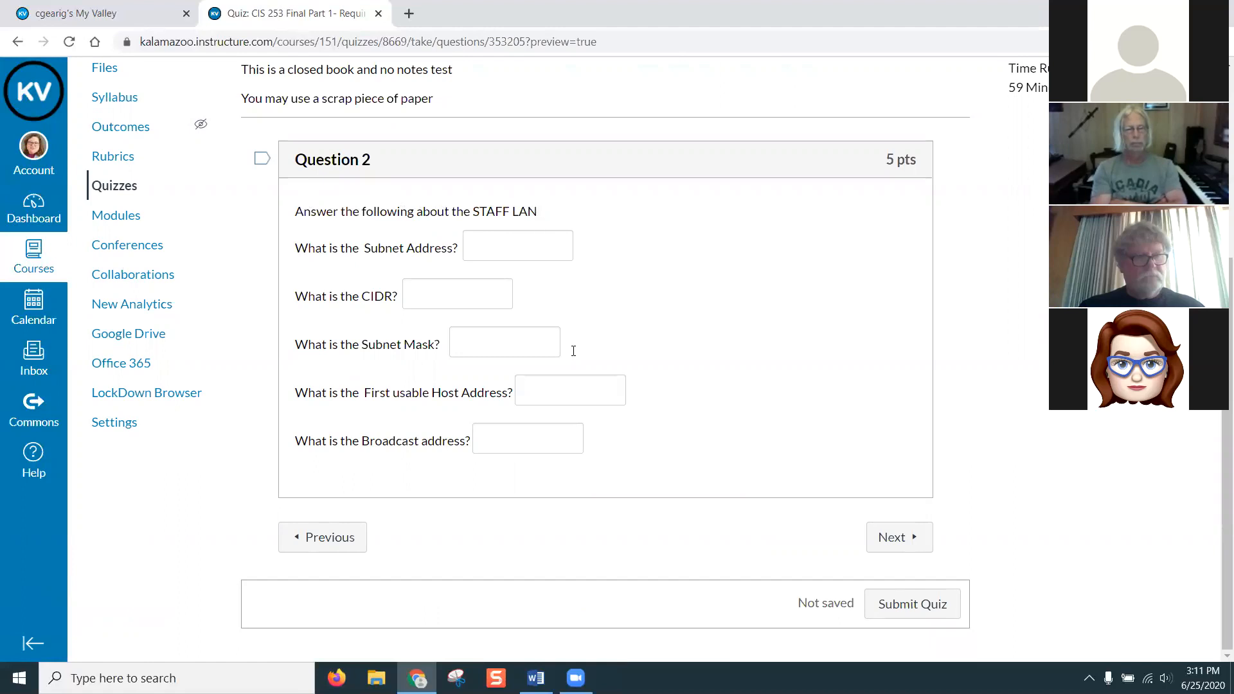
click(901, 546)
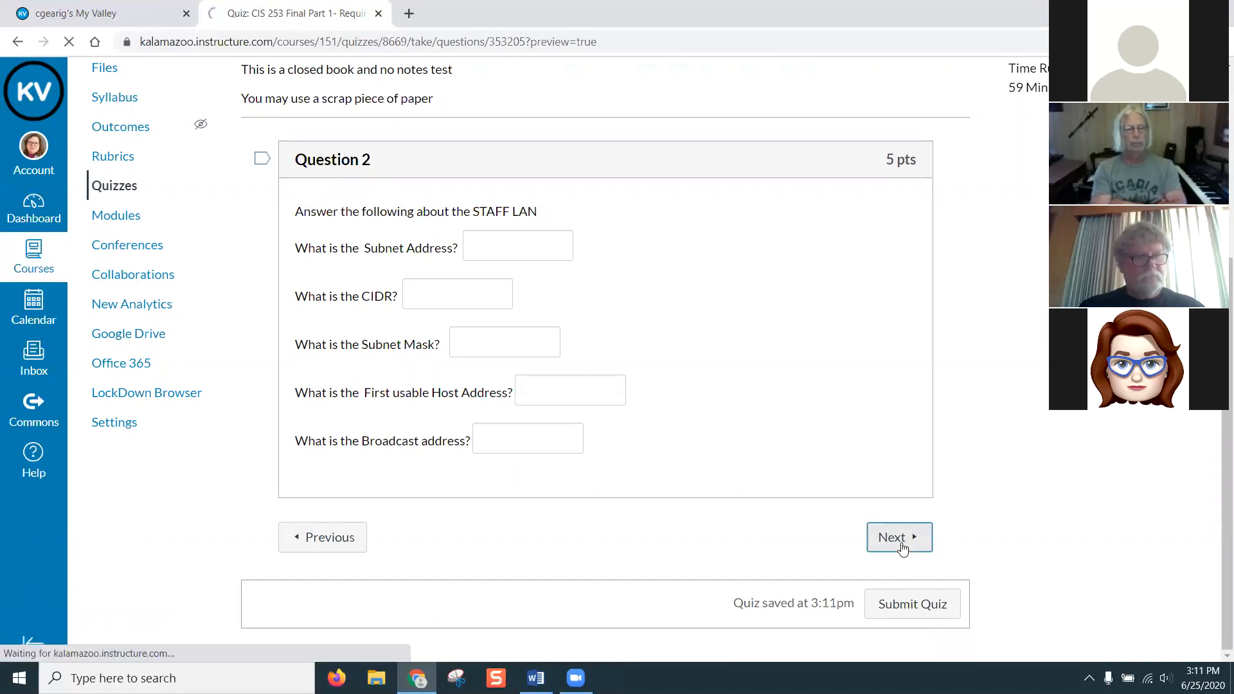
scroll(633, 457, down, 4)
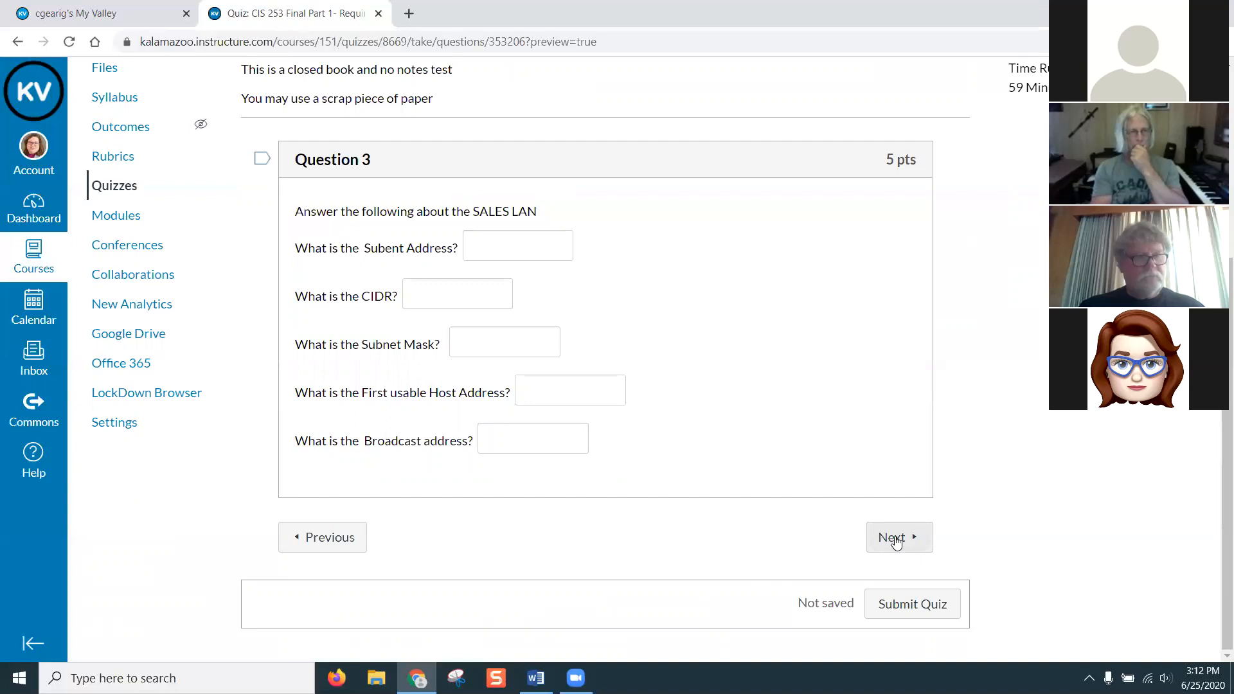
click(897, 543)
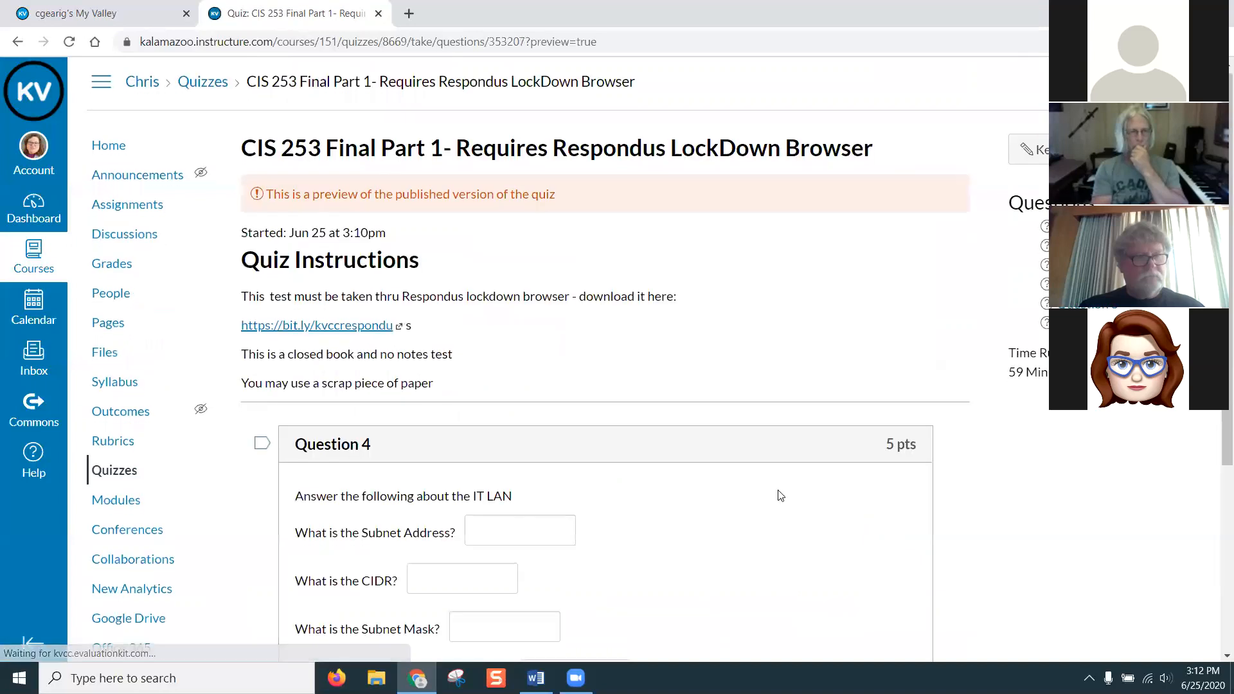
scroll(781, 495, down, 5)
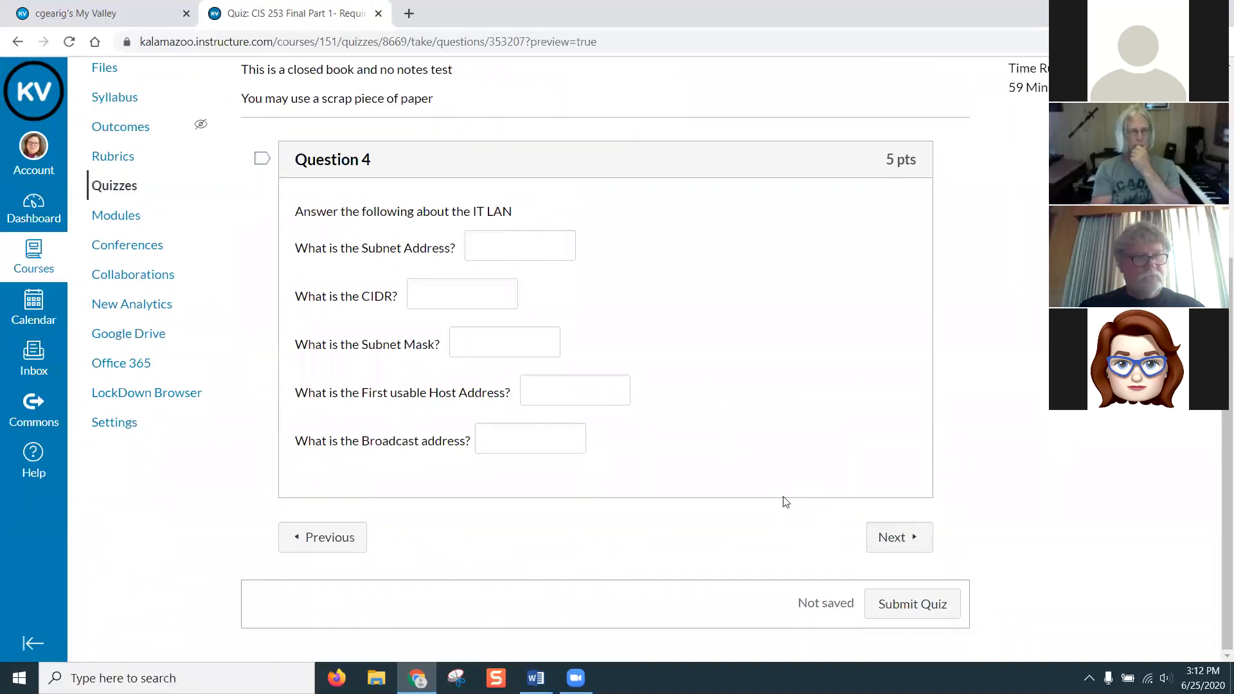
click(890, 537)
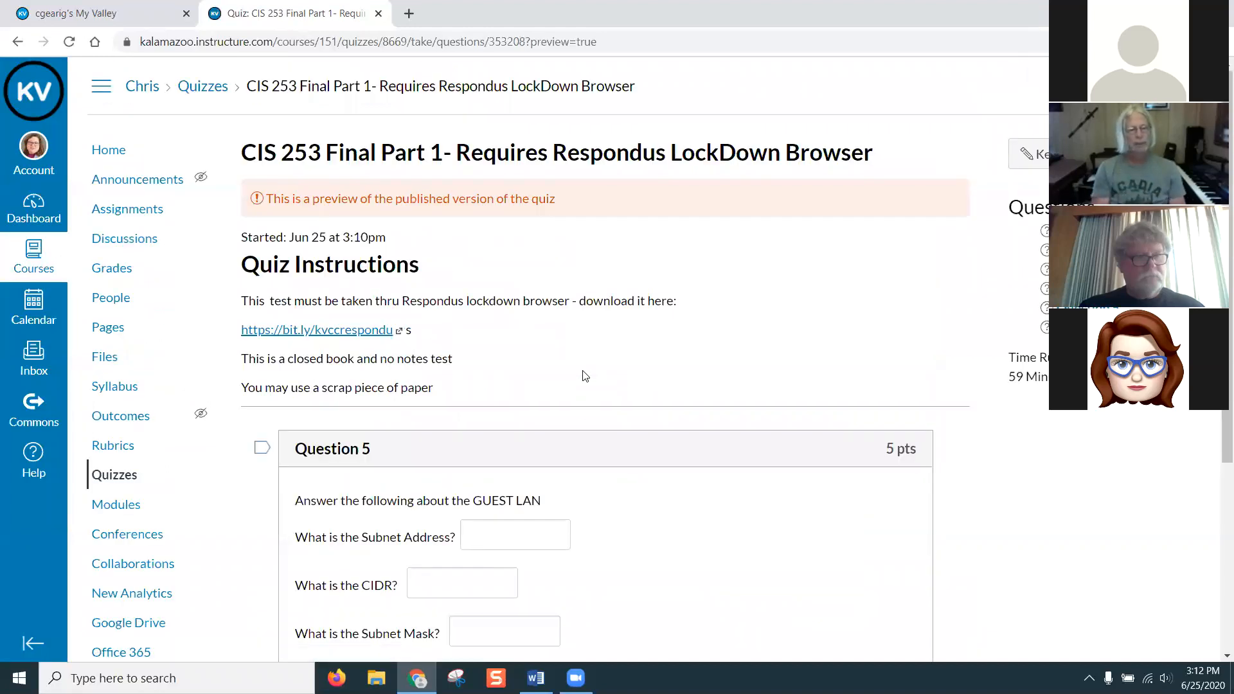
- Advance the quiz preview past Question 5 to Question 6 and examine its network diagram, addressing table and IP assignment rules
scroll(523, 243, down, 2)
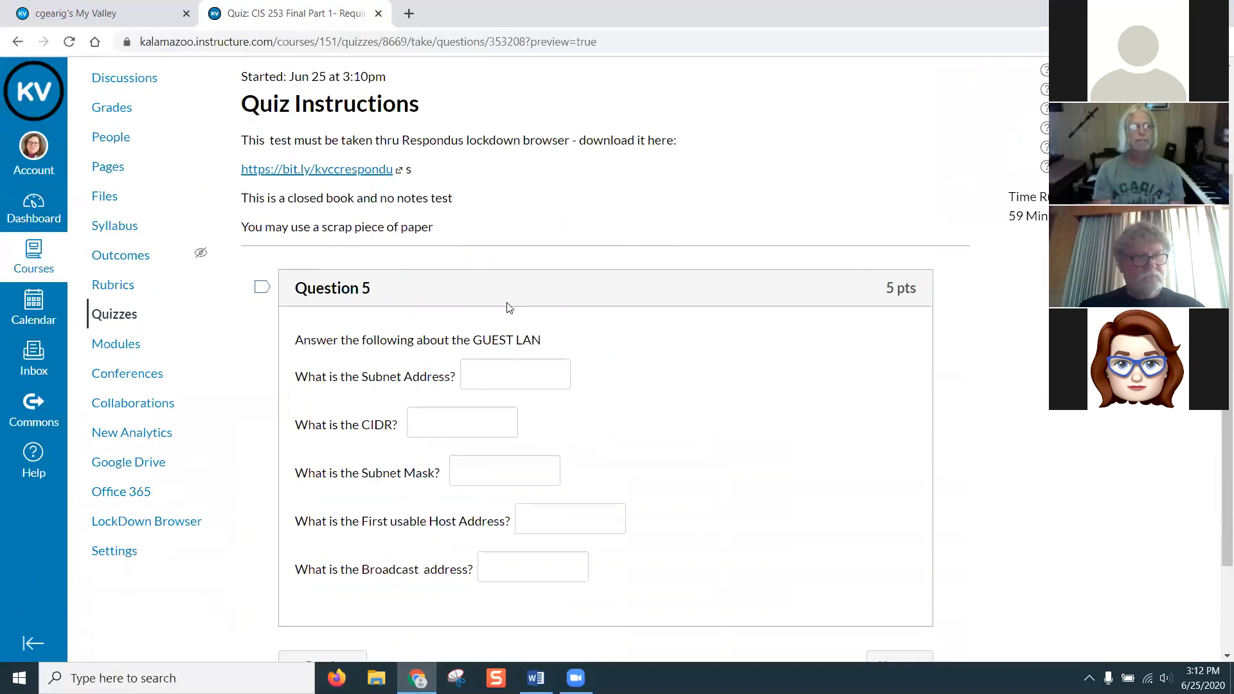
scroll(508, 307, down, 2)
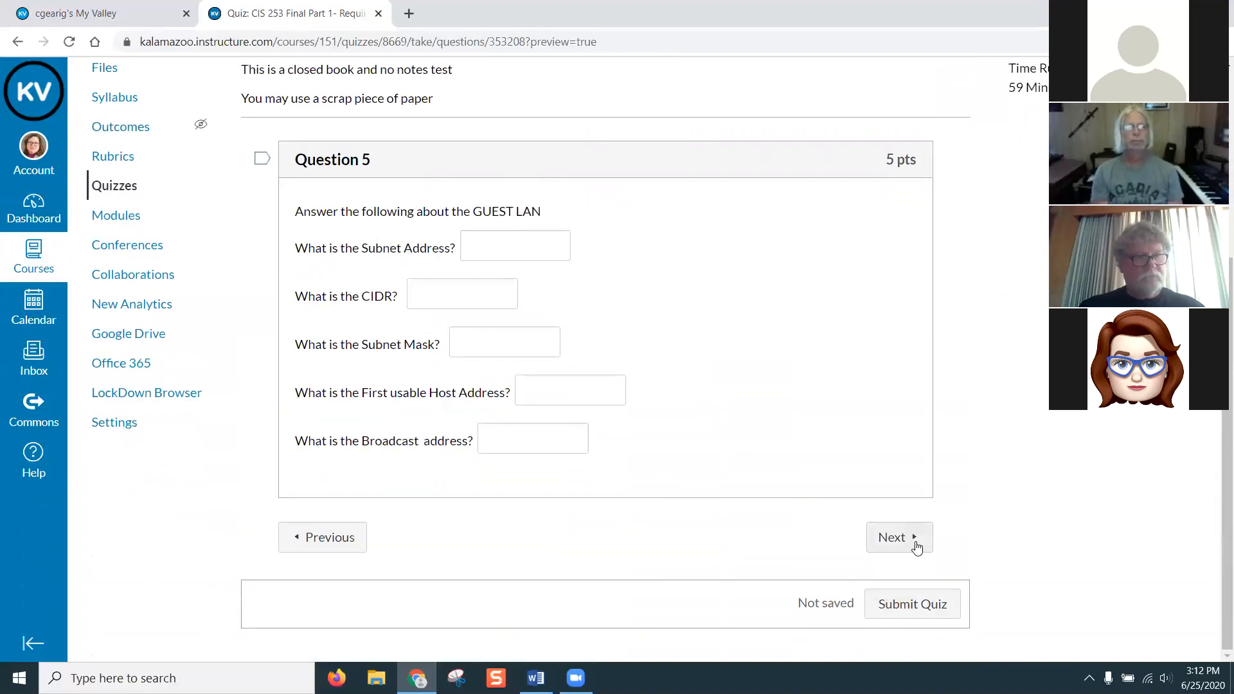
click(916, 546)
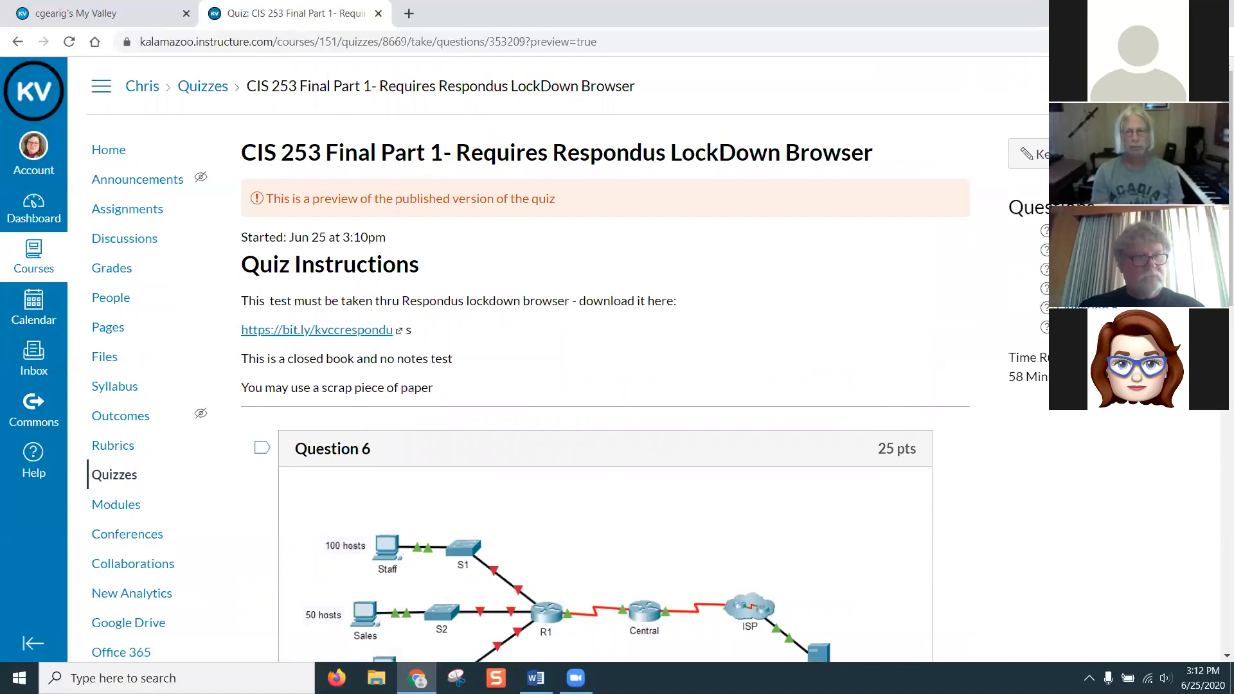
scroll(692, 383, down, 2)
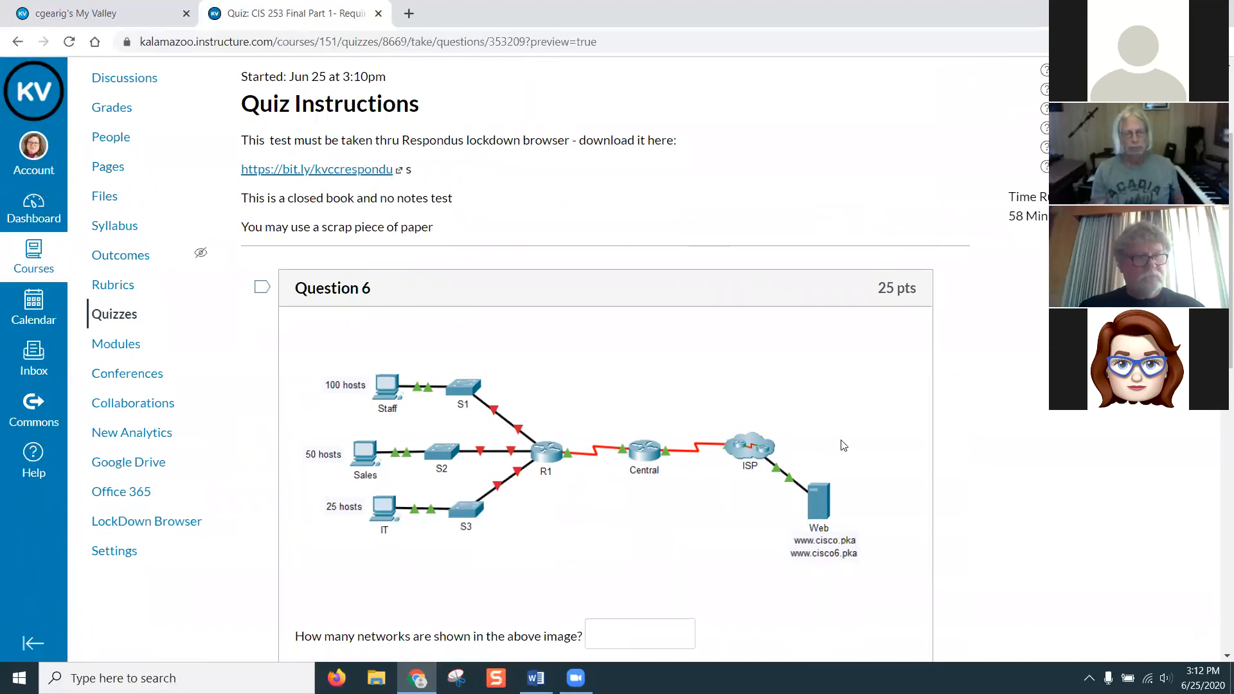
scroll(843, 445, down, 3)
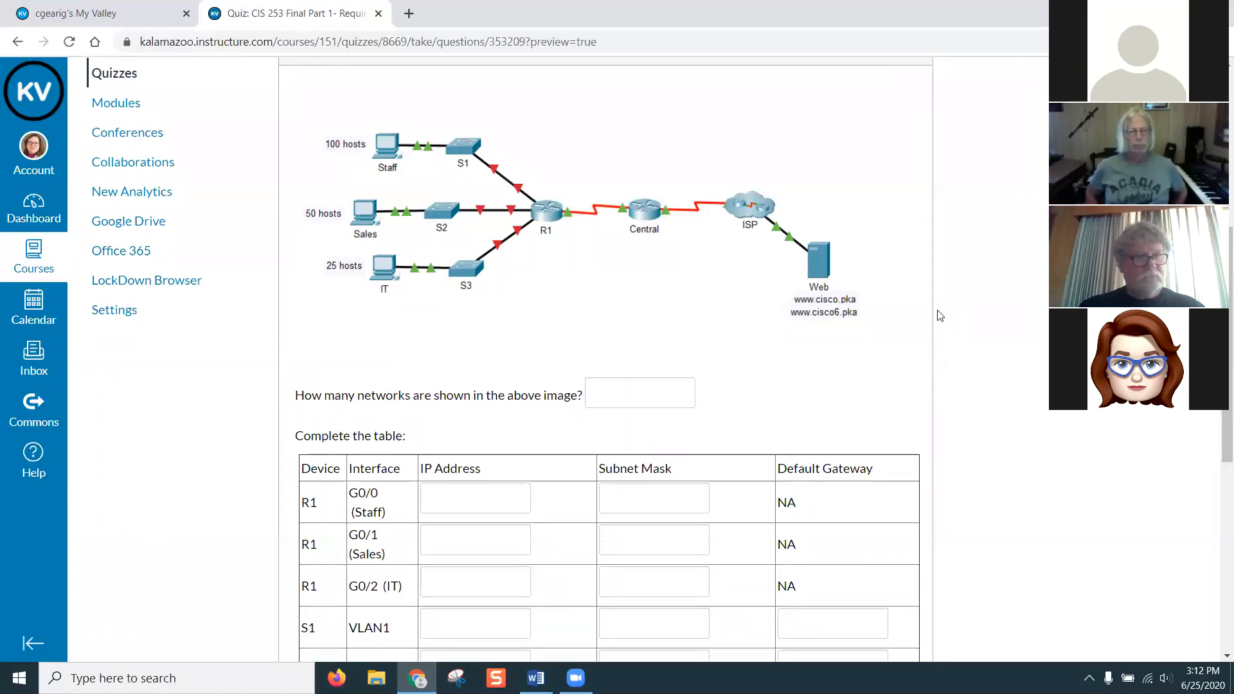
scroll(889, 357, down, 3)
scroll(1012, 336, down, 3)
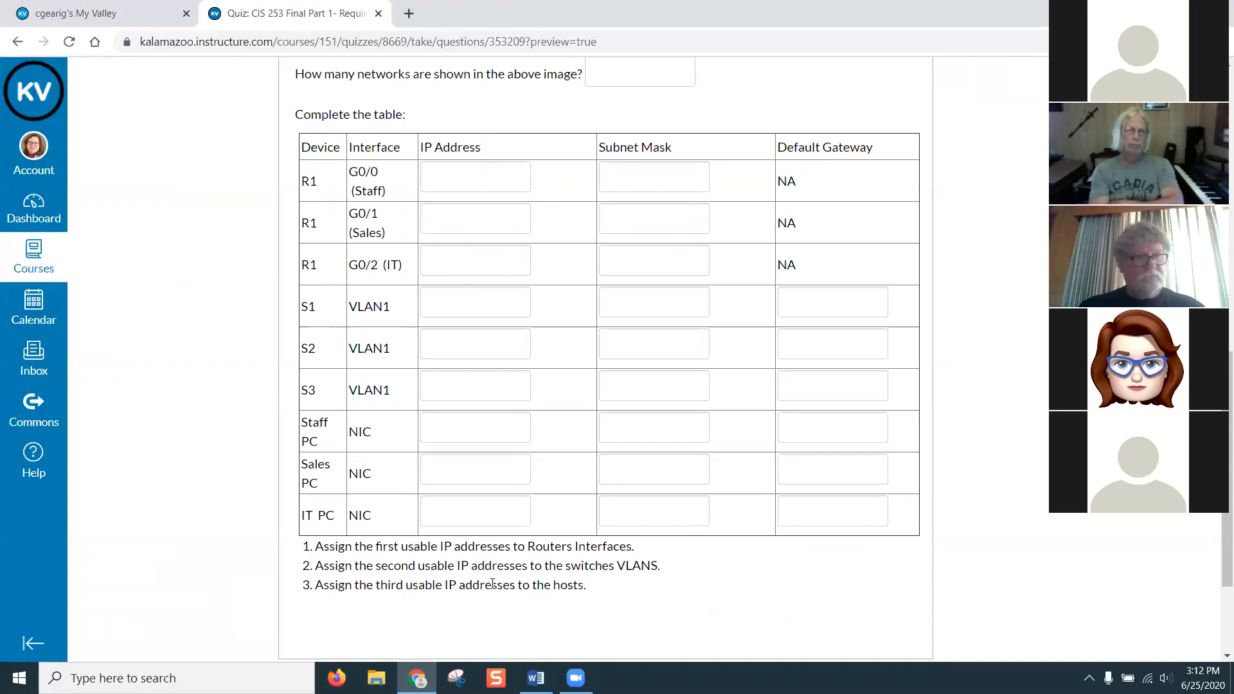
scroll(491, 581, down, 3)
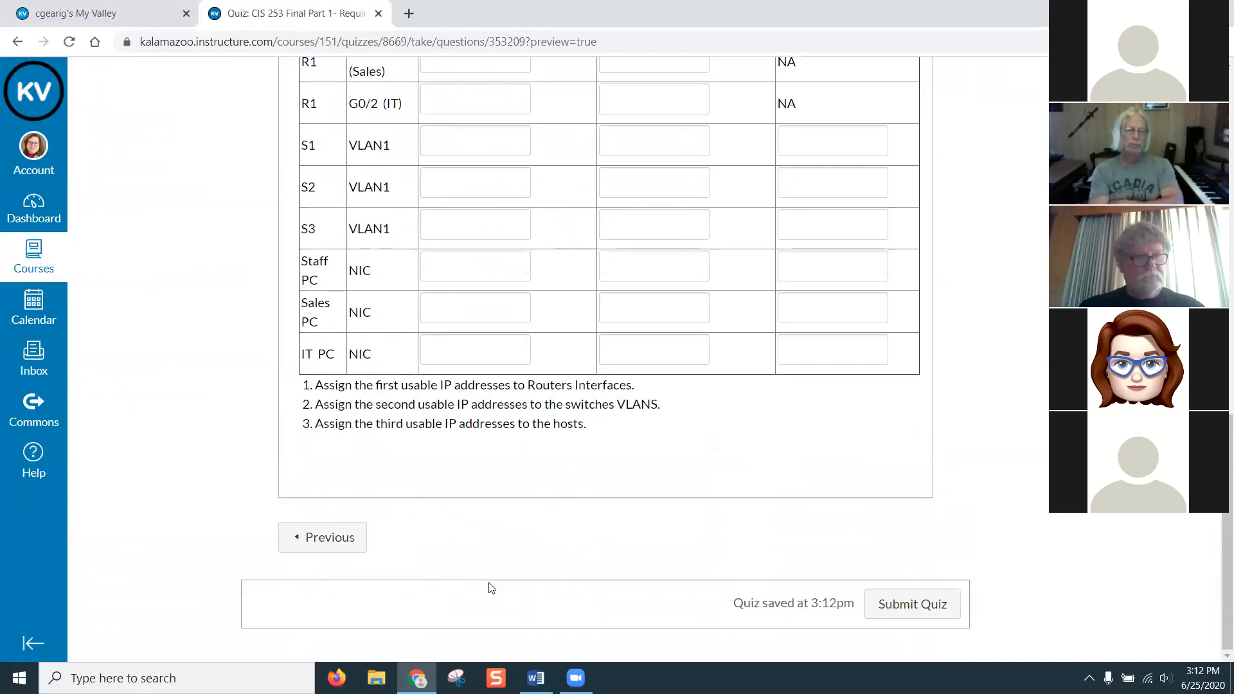
scroll(491, 588, up, 10)
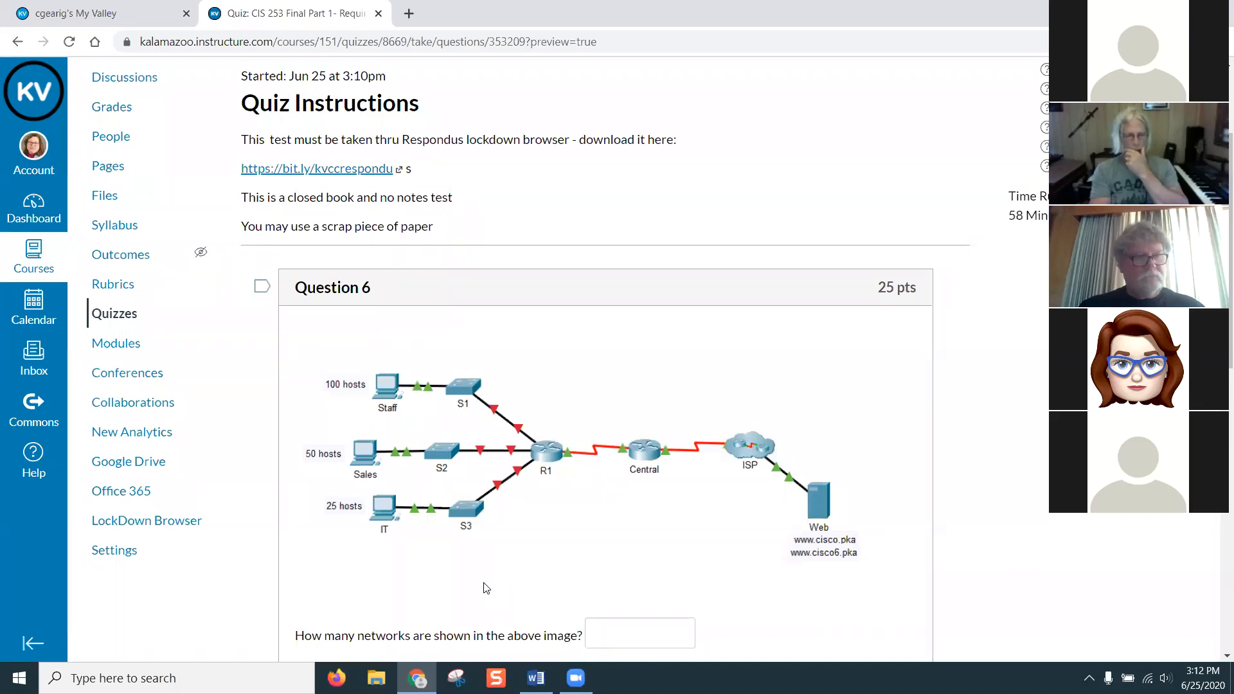
scroll(487, 588, up, 1)
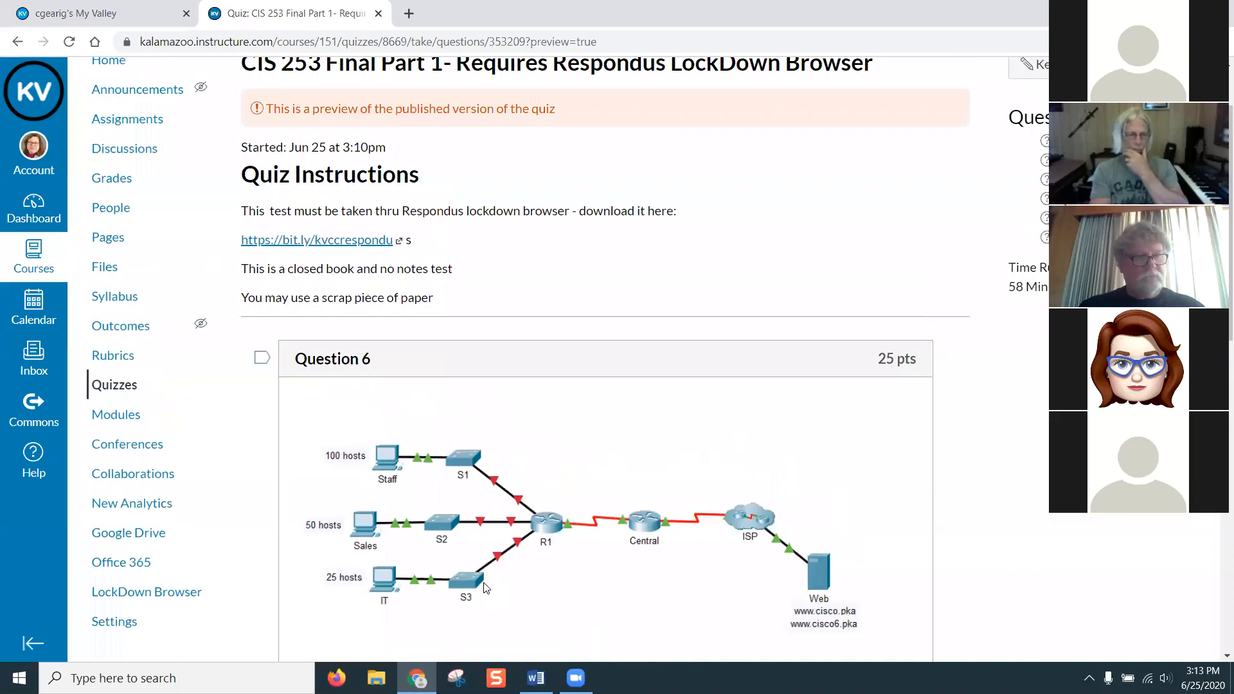
scroll(486, 588, up, 1)
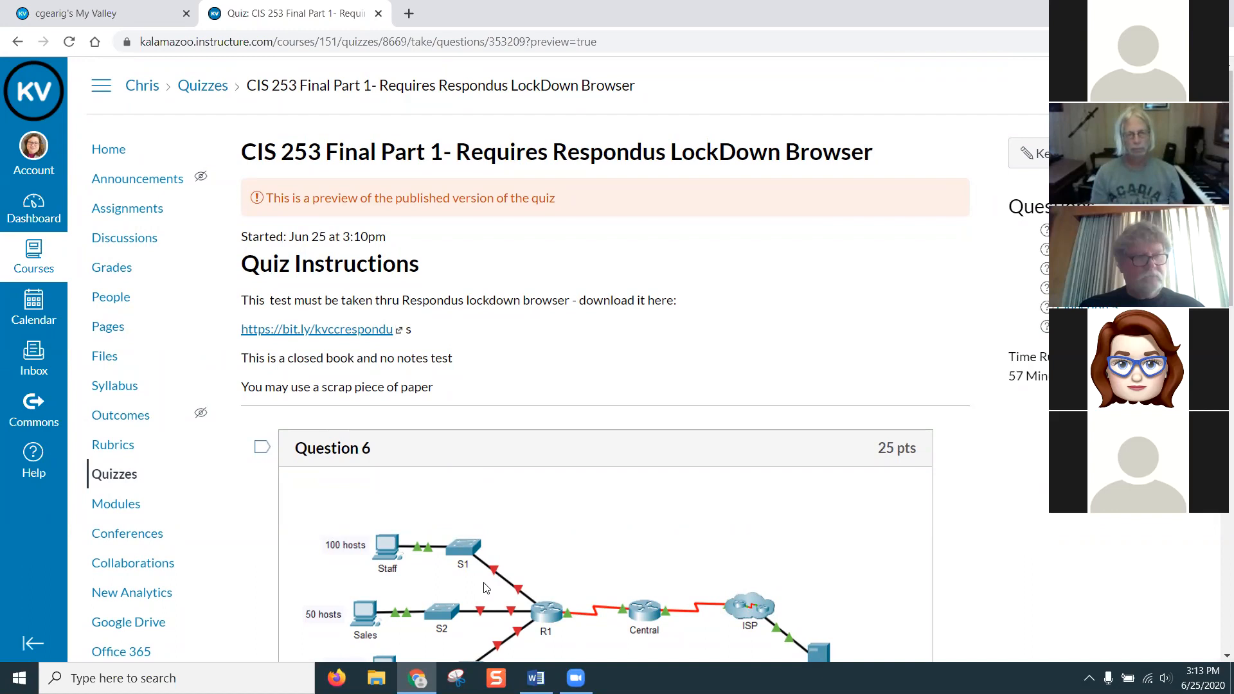
scroll(486, 586, down, 12)
scroll(639, 350, up, 7)
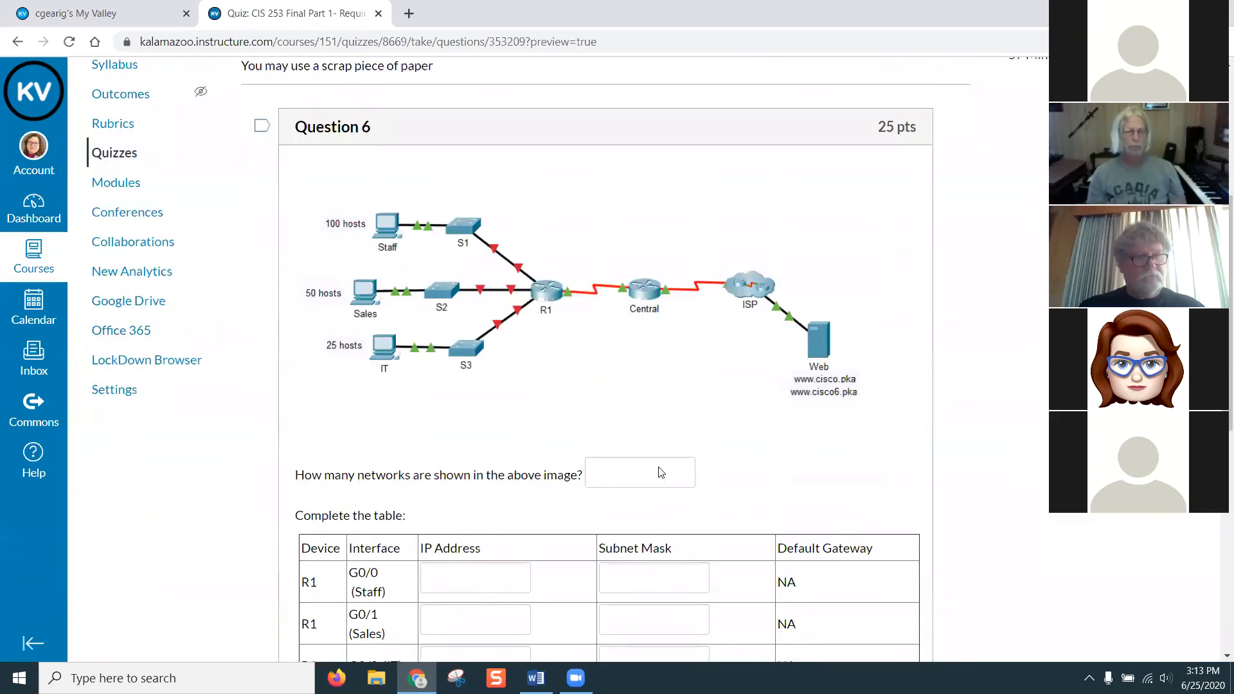
- Return from the preview to editing the quiz and review its type and assignment group choices, keeping Graded Quiz and Imported Assignments
scroll(729, 254, up, 5)
key(F5)
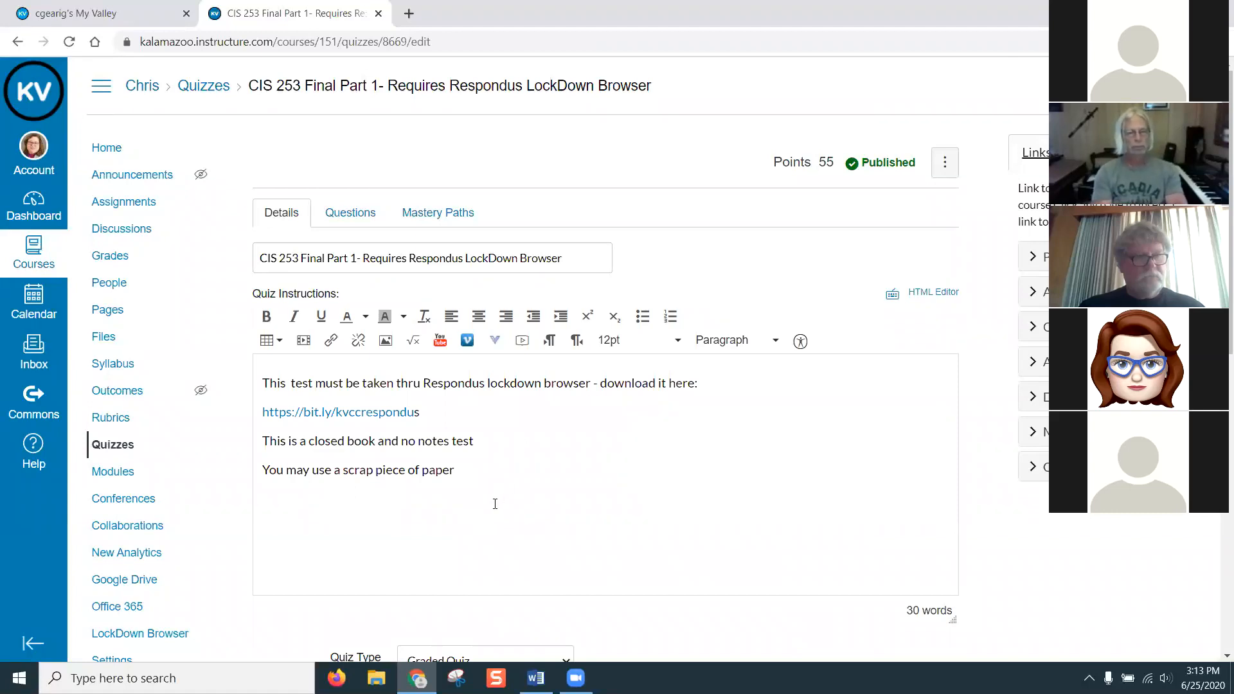
scroll(495, 503, down, 6)
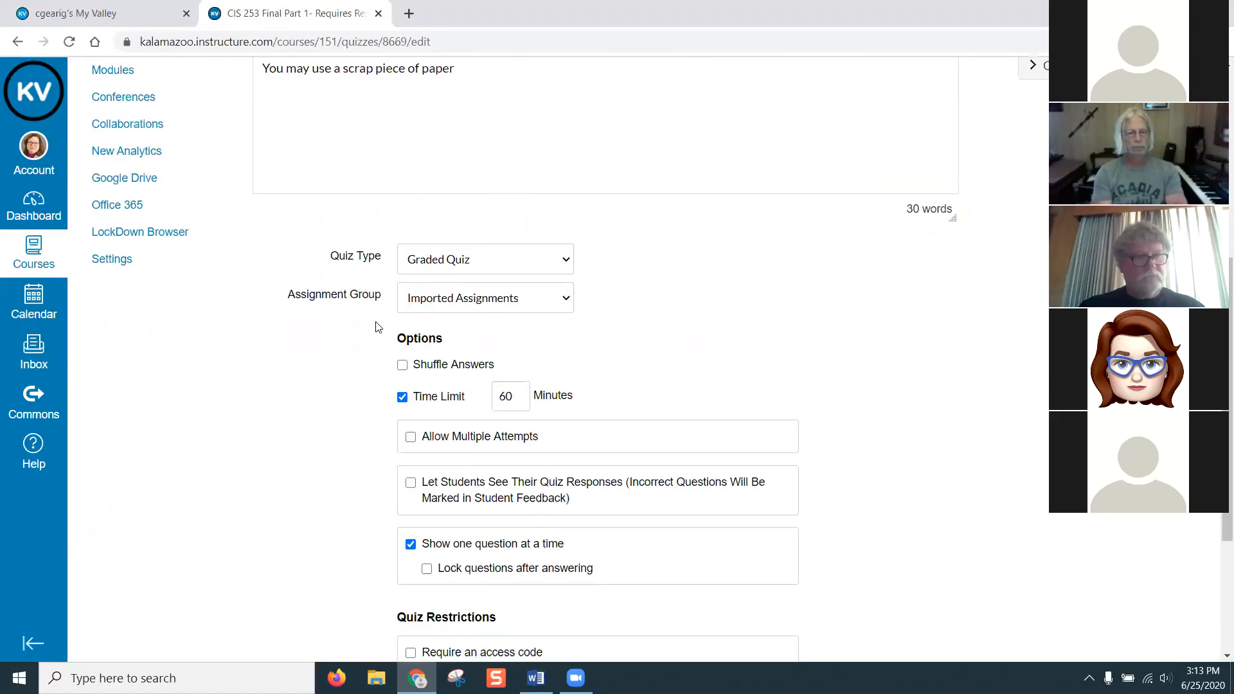
click(506, 257)
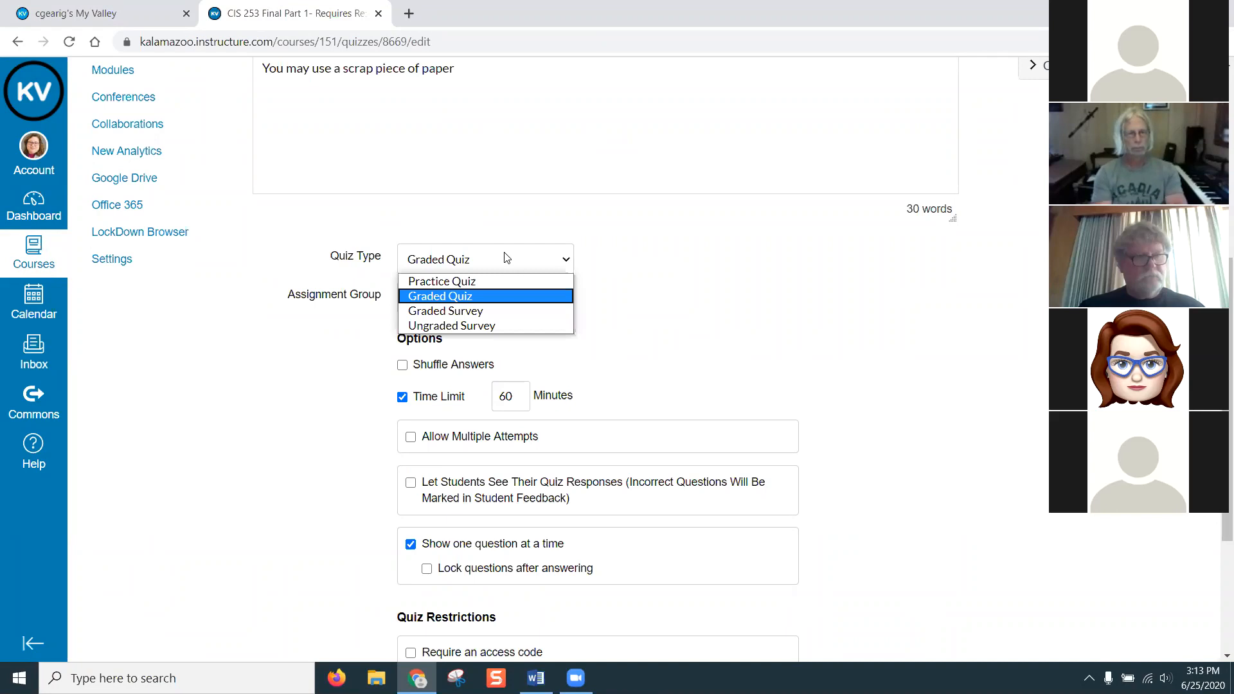
click(478, 297)
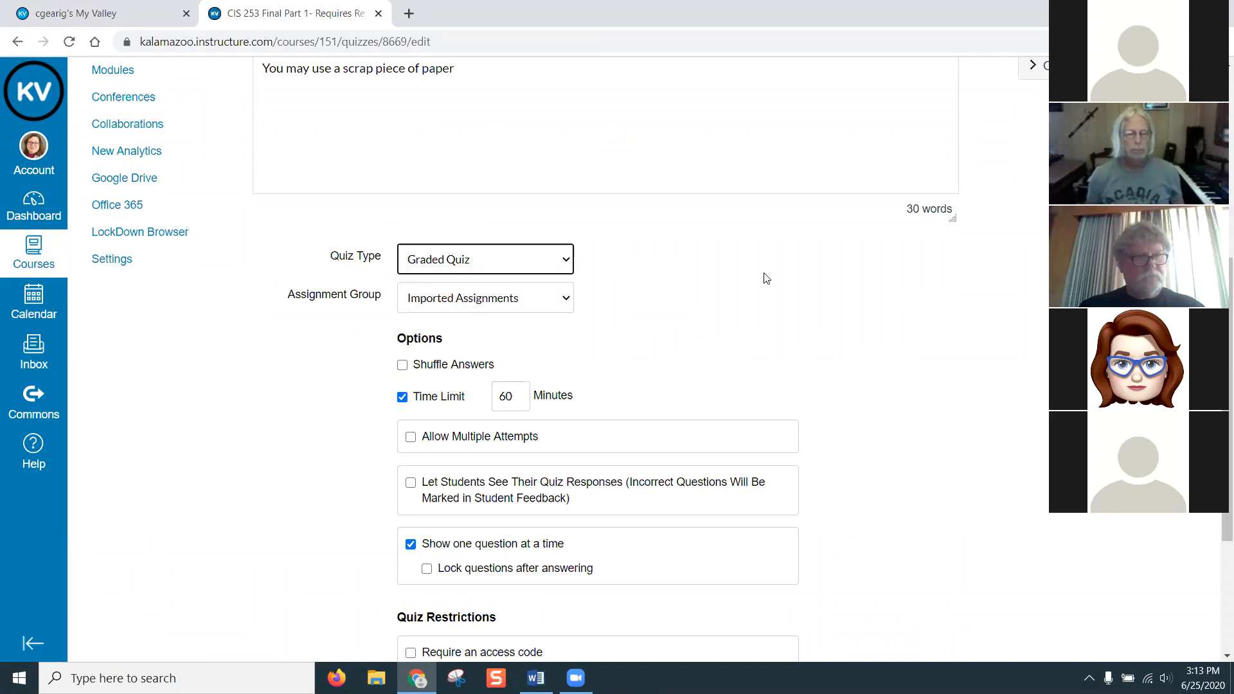
scroll(389, 228, down, 1)
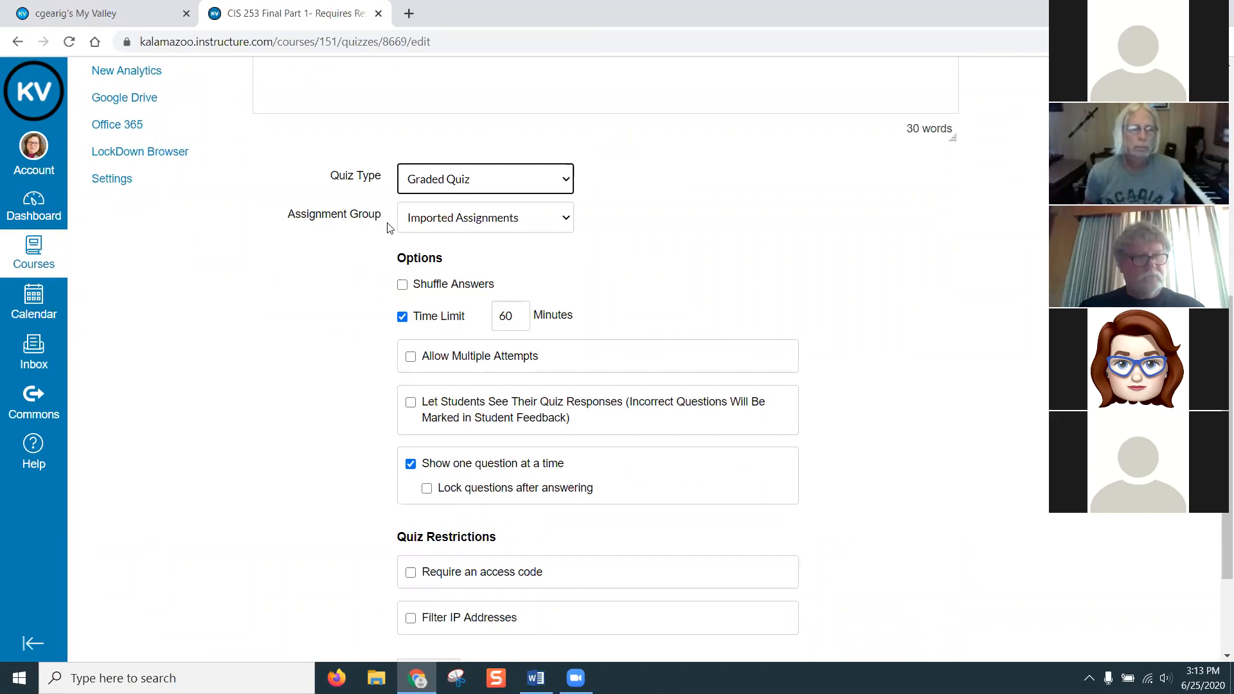
click(532, 225)
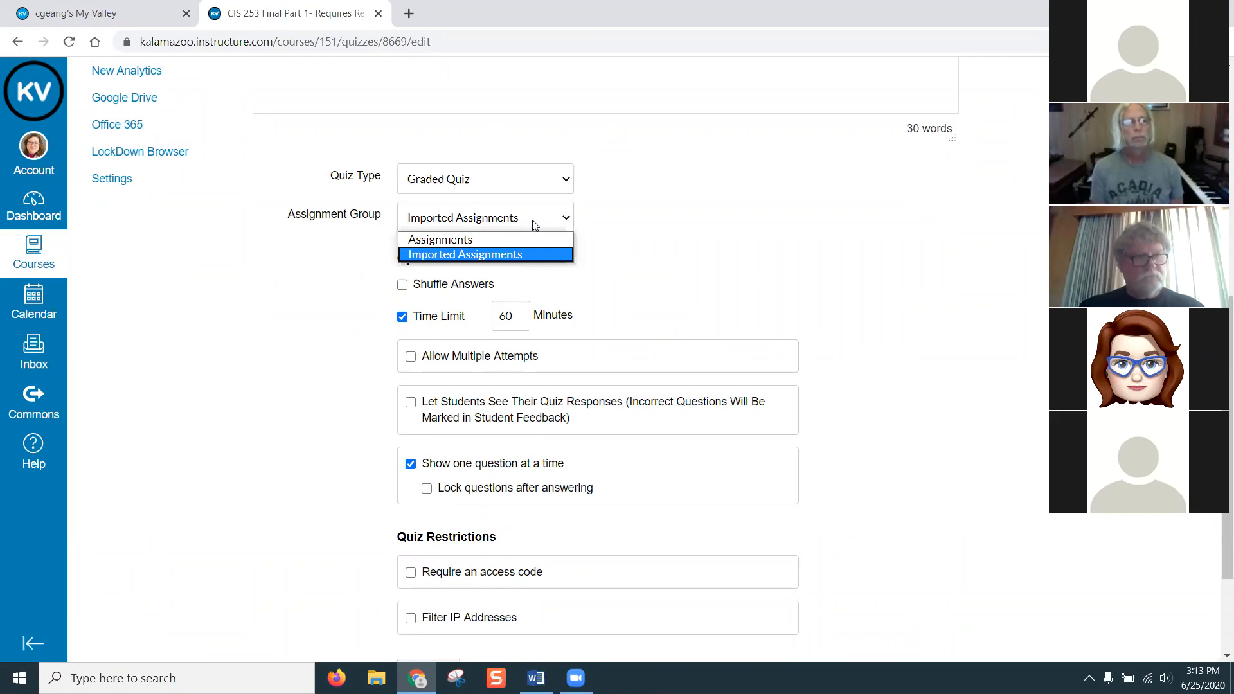
click(533, 225)
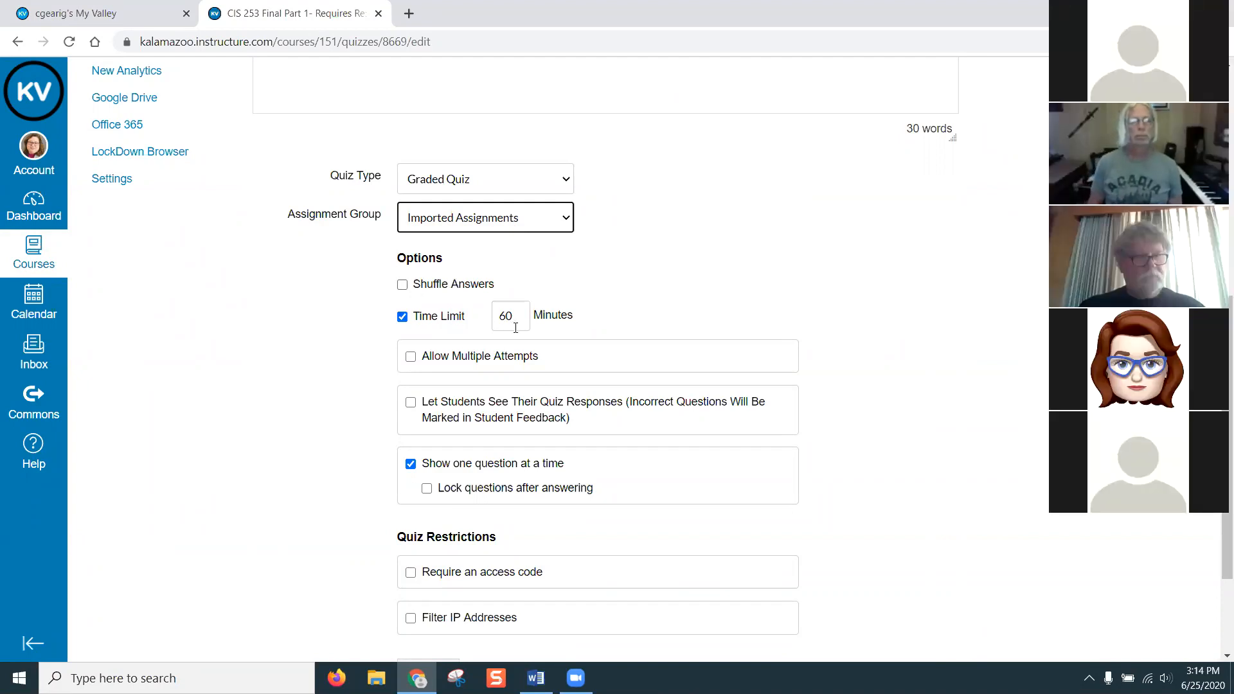
- Assign the quiz to the instructor's Blank Course section and open its Available from date for entry
scroll(707, 280, down, 1)
scroll(707, 281, down, 1)
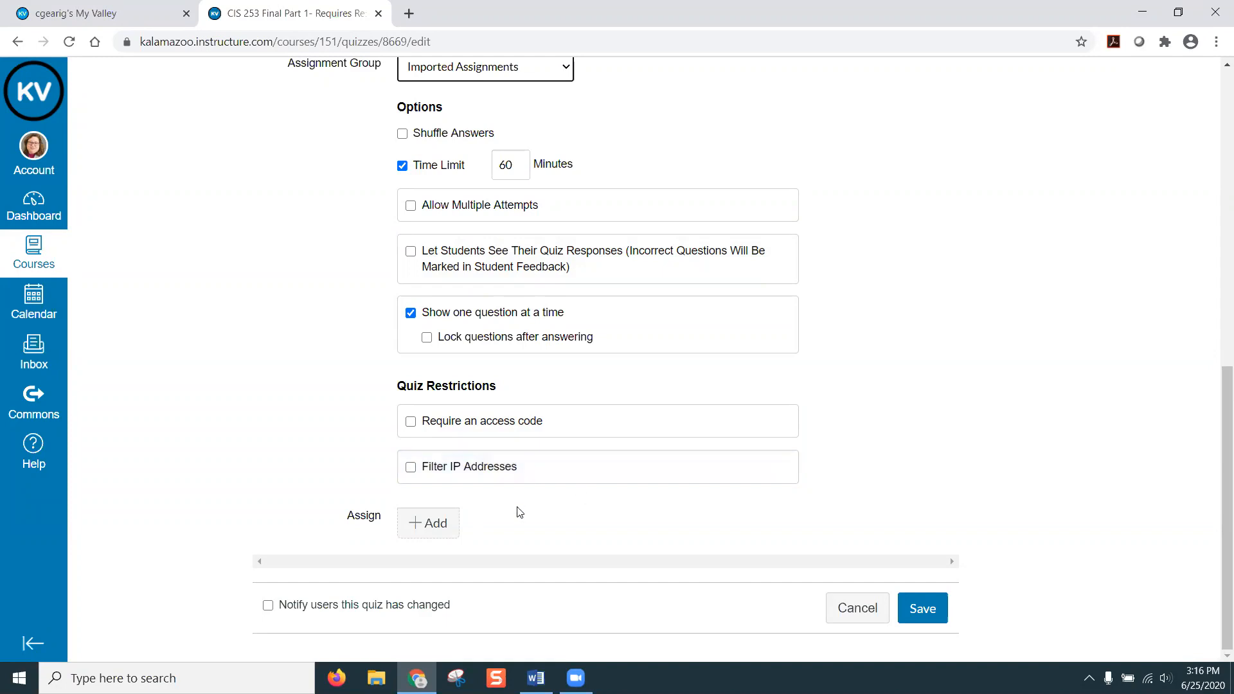
click(432, 529)
scroll(823, 465, down, 3)
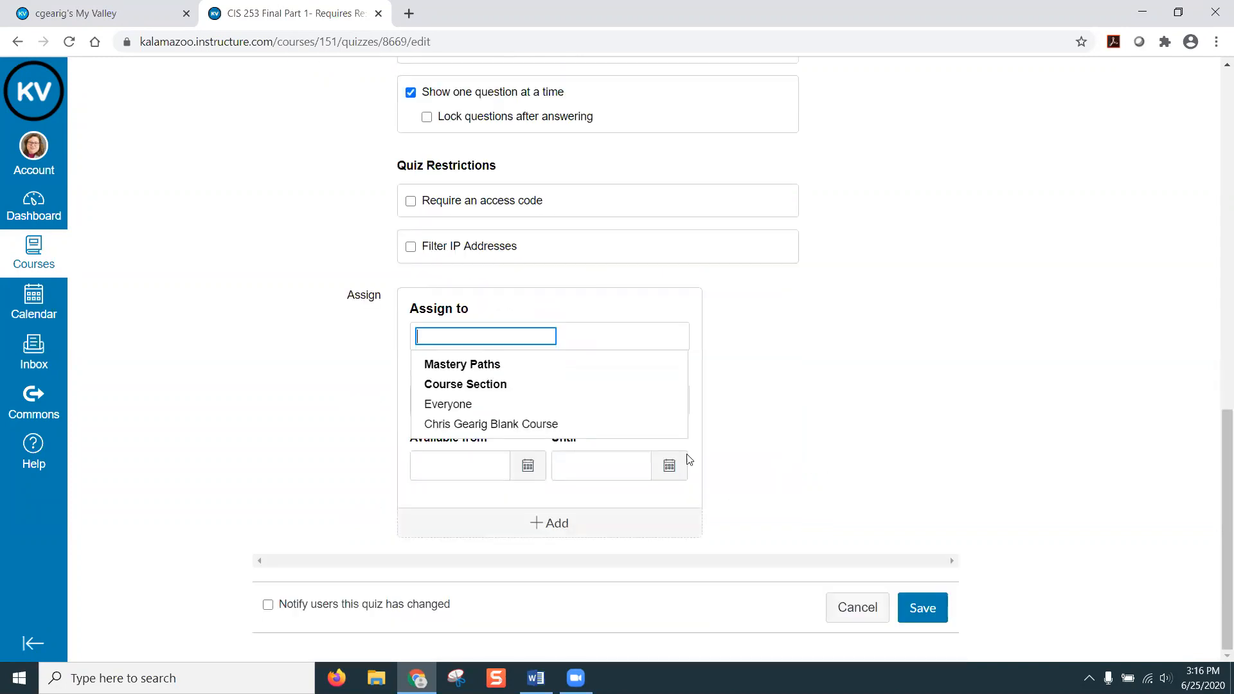
click(470, 426)
click(710, 354)
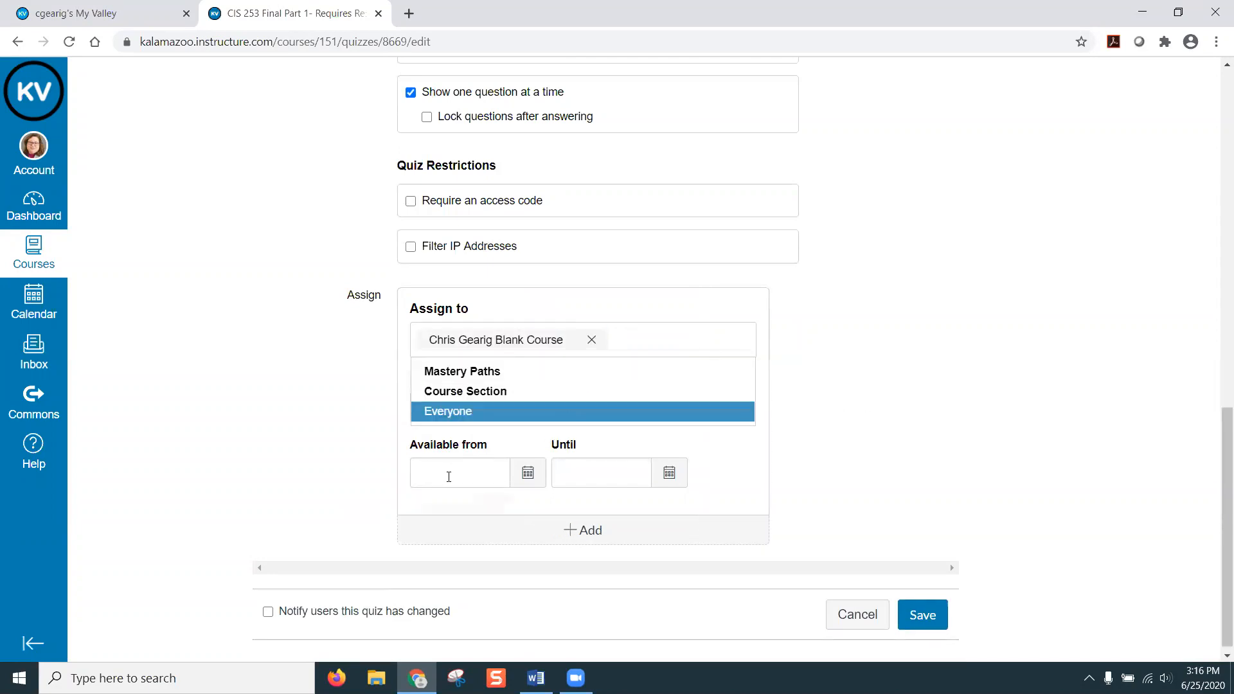
click(452, 440)
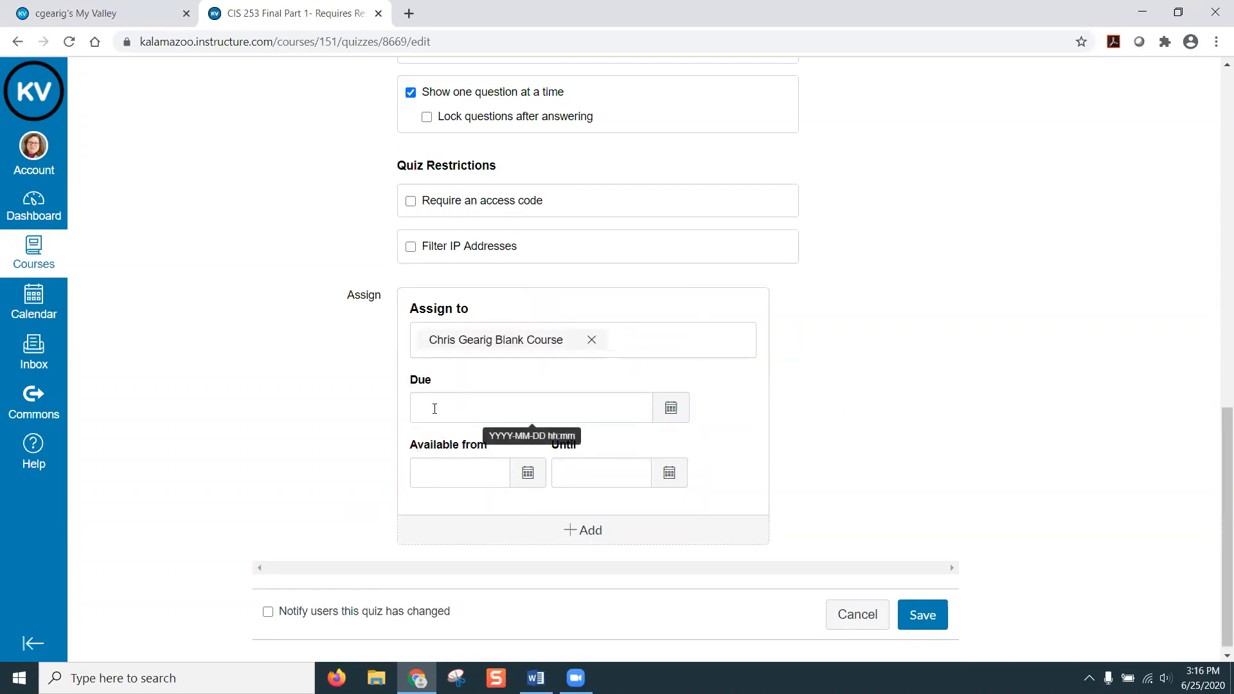
click(420, 472)
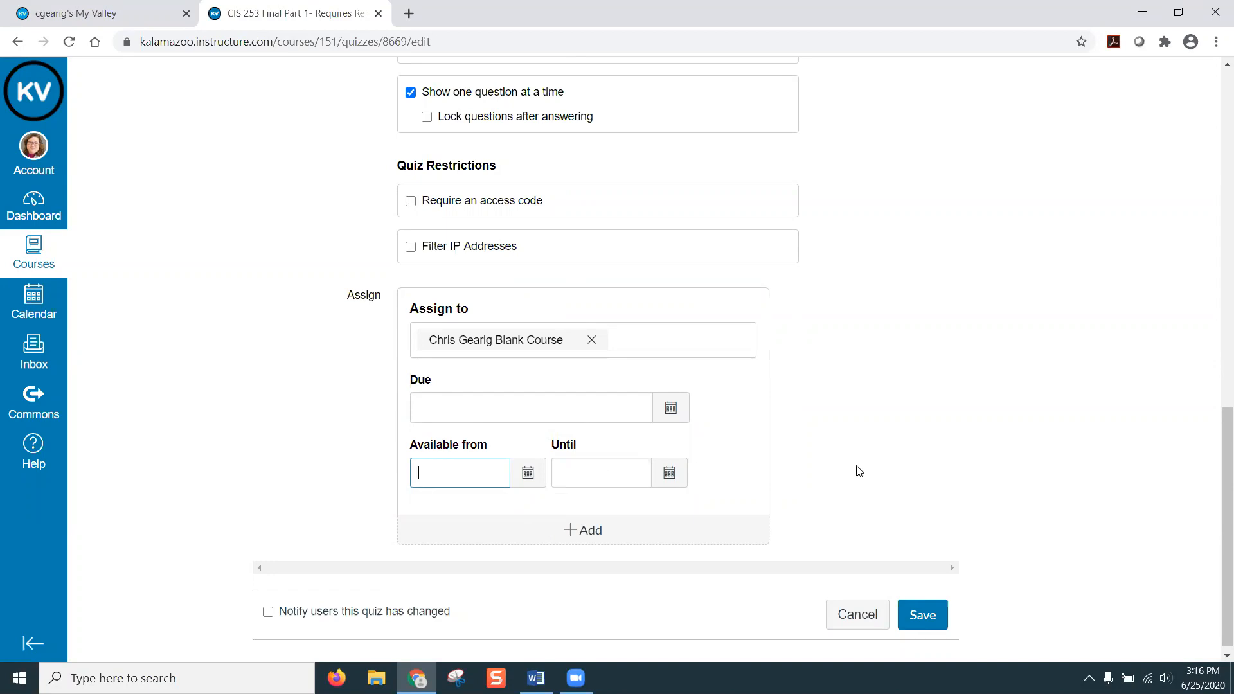
- Review the quiz instructions, options and restrictions, and check the available quiz types, keeping Graded Quiz
scroll(859, 472, up, 10)
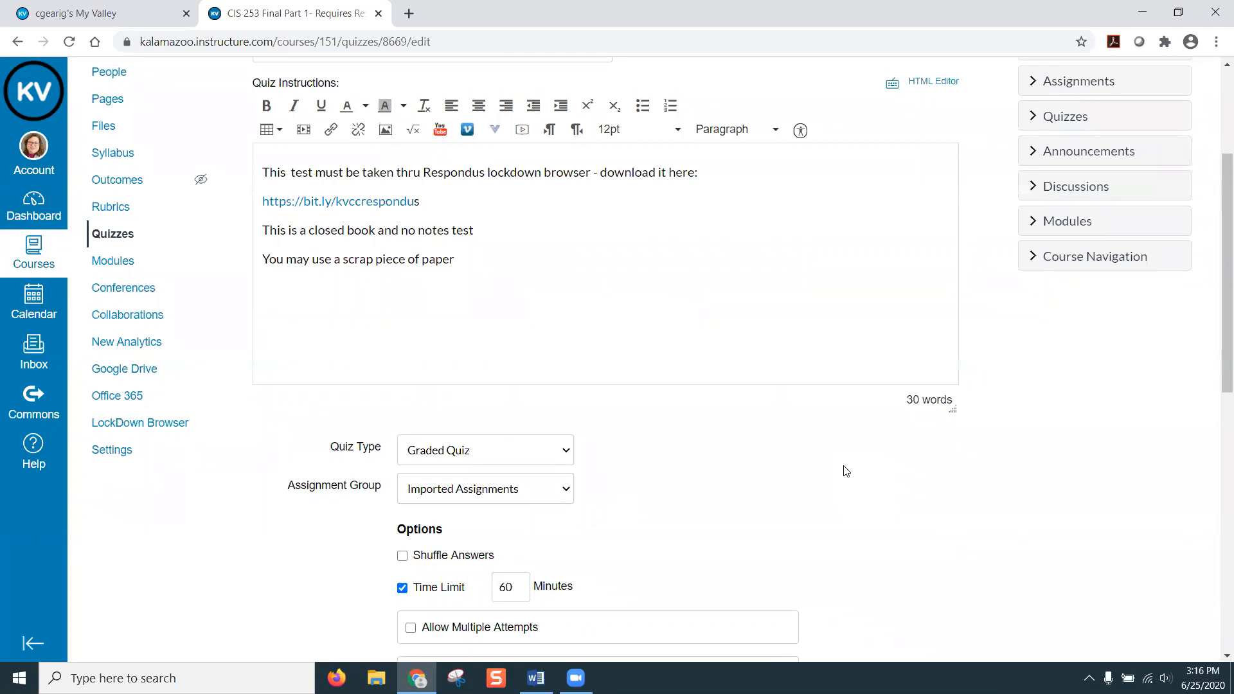
scroll(820, 469, down, 2)
scroll(821, 468, down, 1)
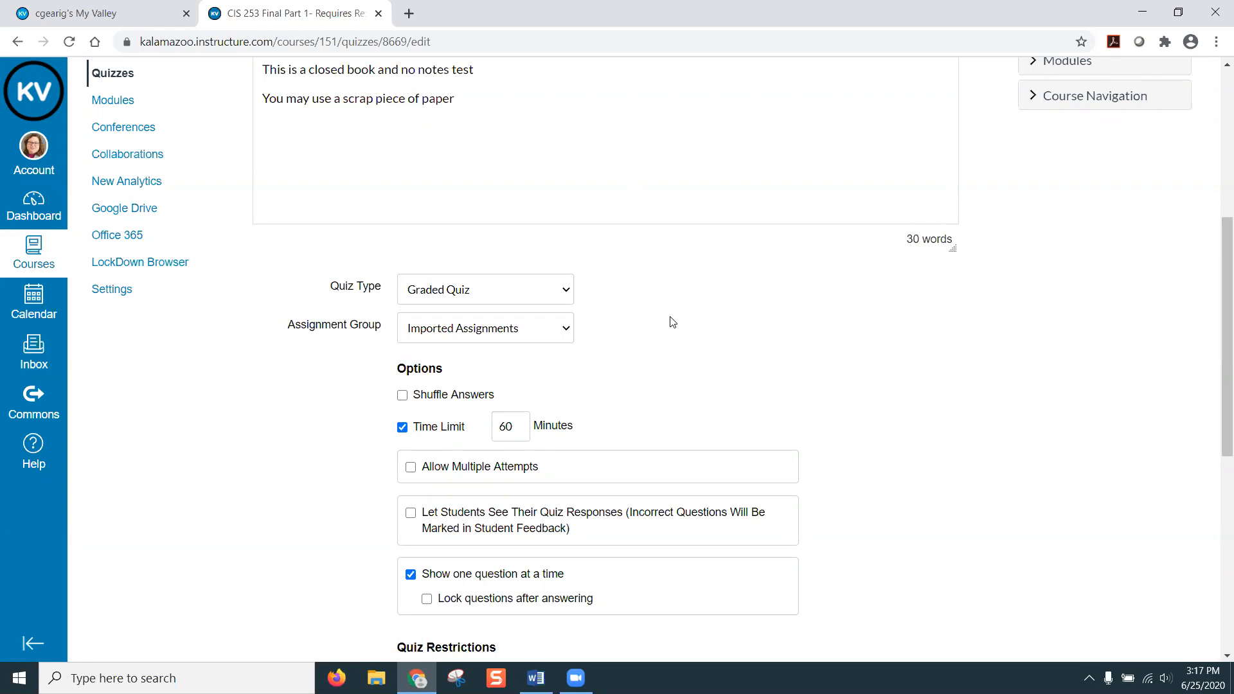
scroll(669, 312, up, 5)
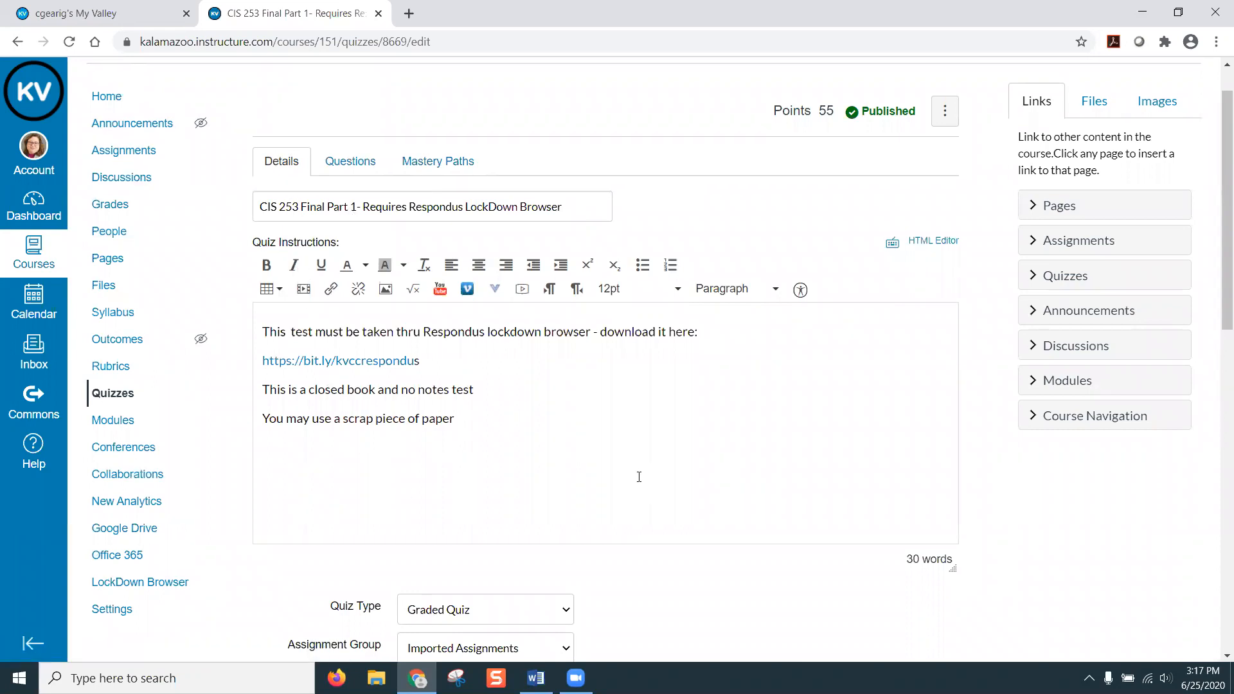
scroll(669, 375, down, 4)
scroll(682, 347, down, 3)
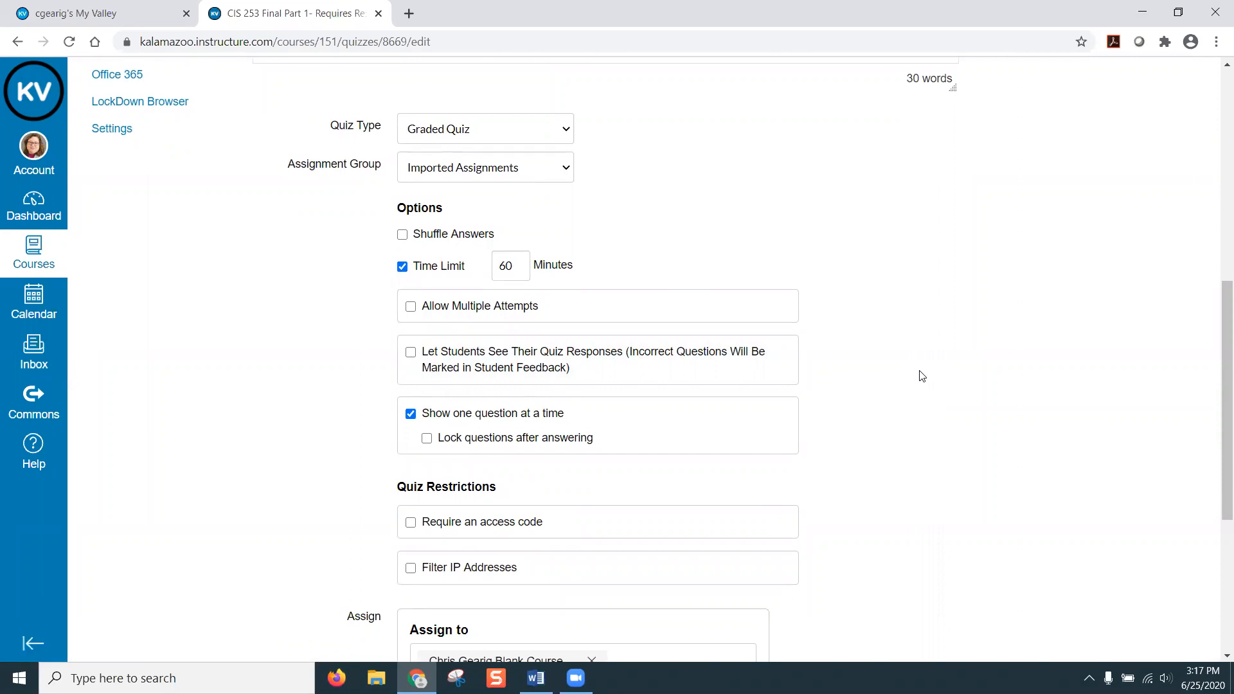
scroll(922, 376, down, 4)
scroll(919, 372, up, 4)
click(537, 136)
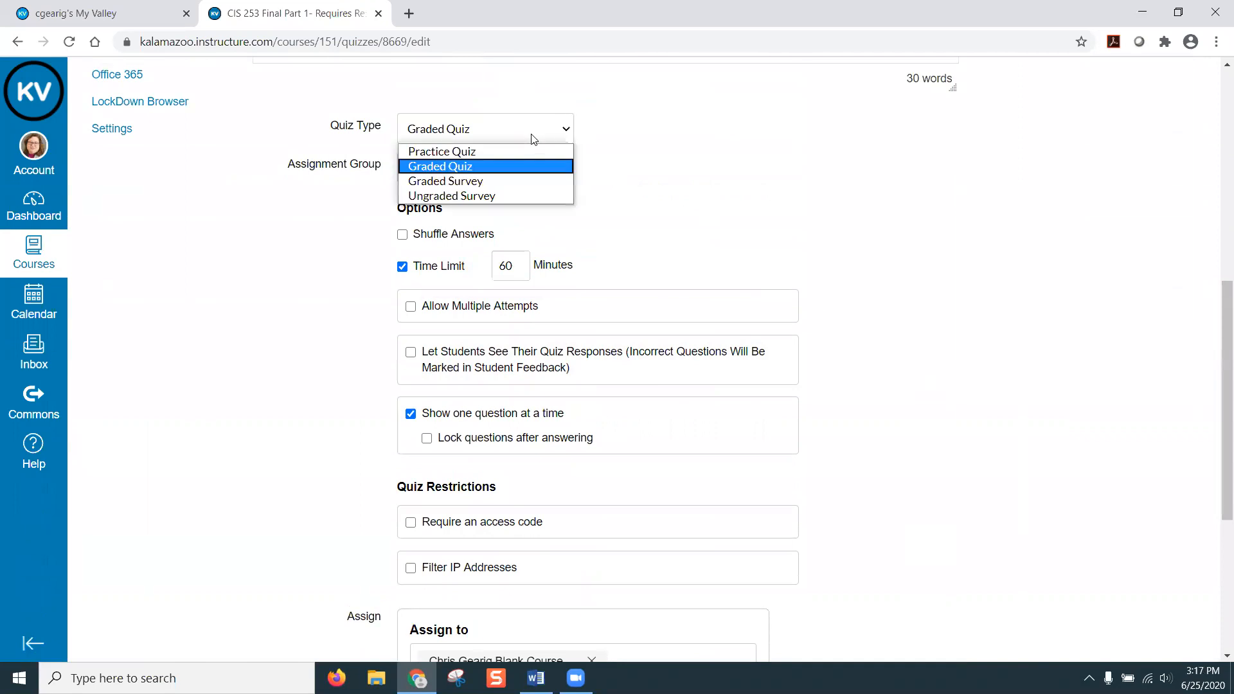
click(440, 166)
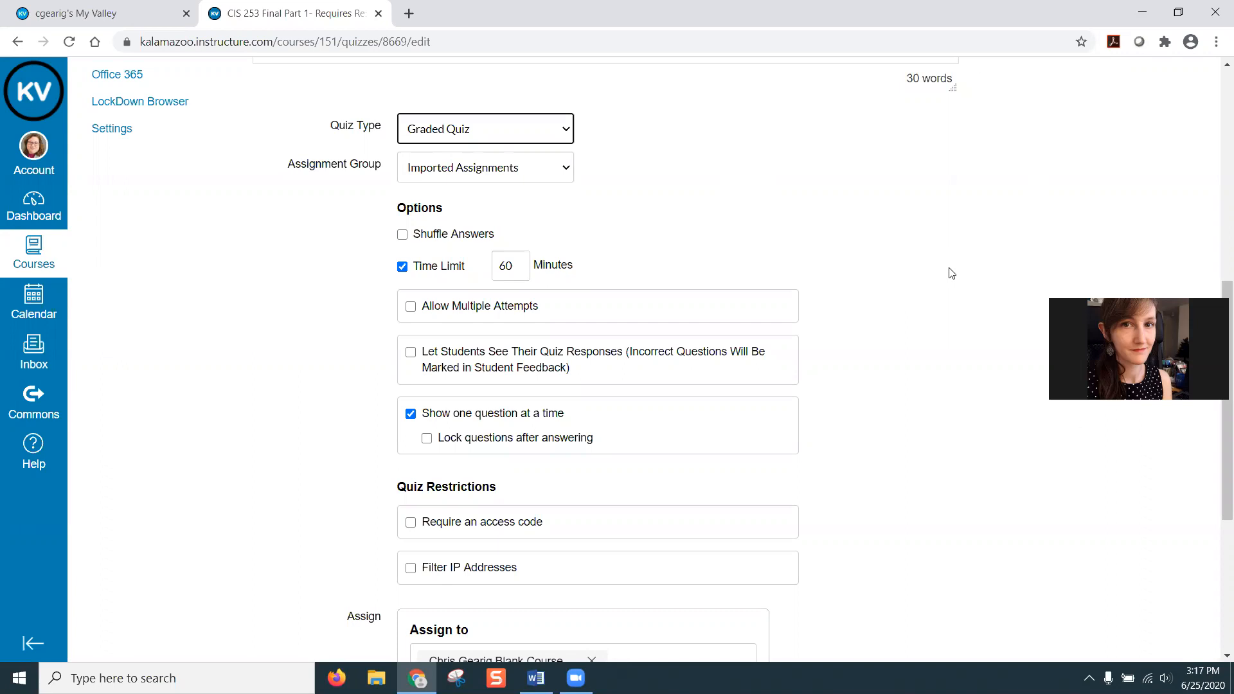
- Go over the quiz details again, from the title and LockDown Browser instructions to the time limit, restrictions and assignment dates
scroll(949, 270, up, 7)
scroll(948, 269, up, 2)
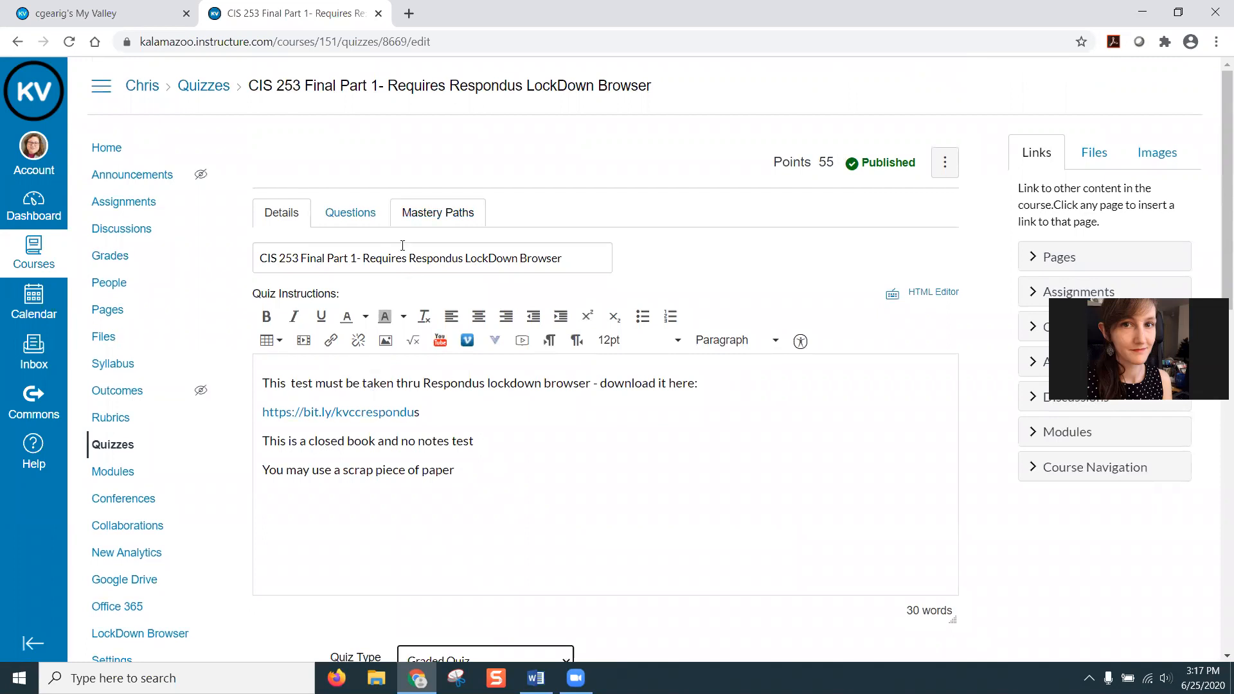
scroll(377, 345, down, 8)
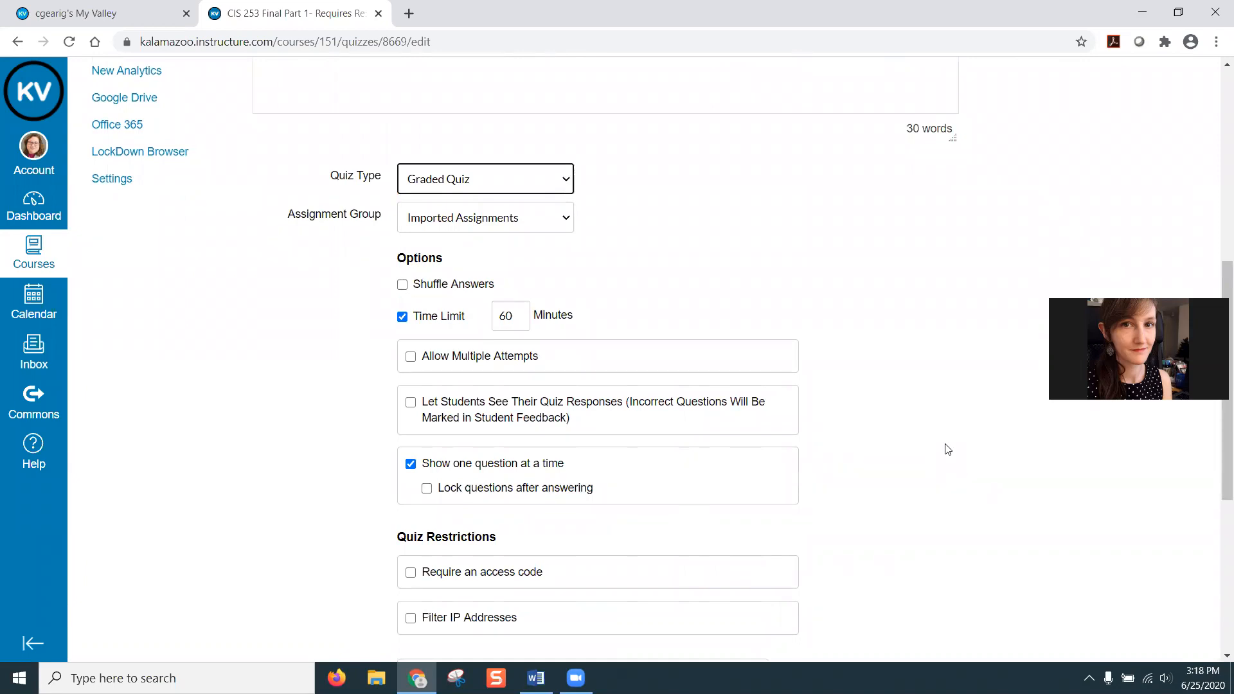
scroll(948, 448, down, 4)
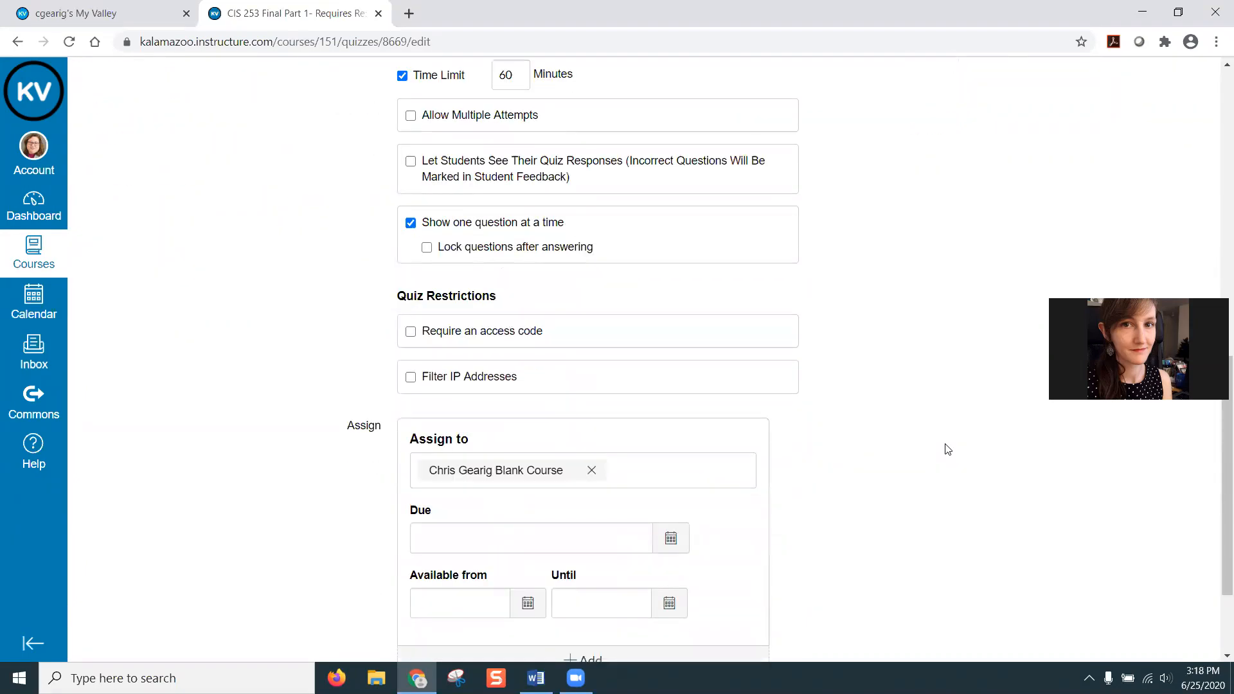
scroll(947, 448, down, 3)
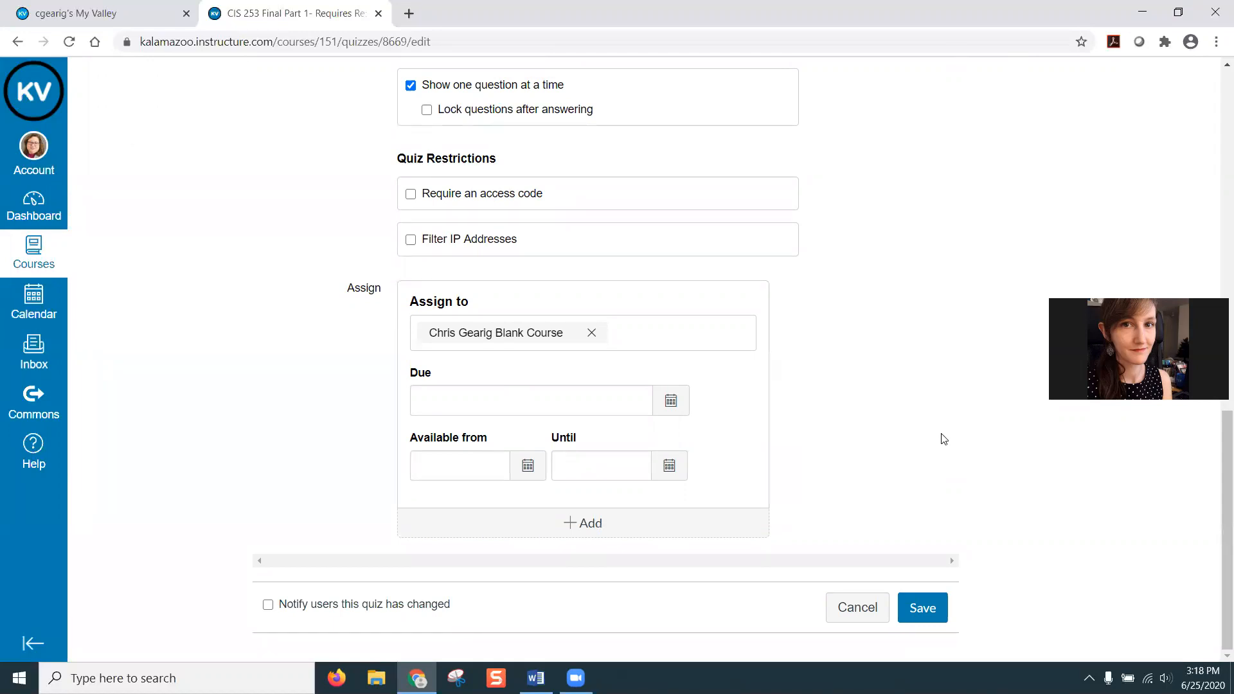
scroll(871, 383, up, 6)
scroll(867, 383, up, 7)
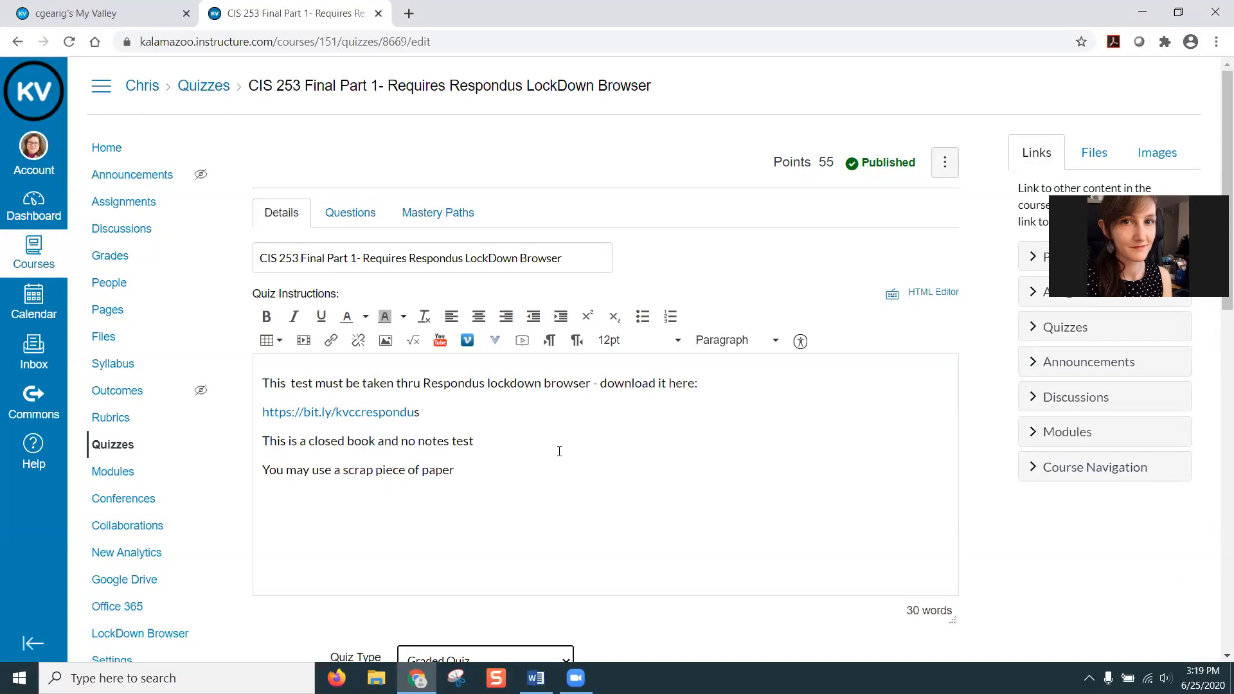
scroll(559, 451, down, 3)
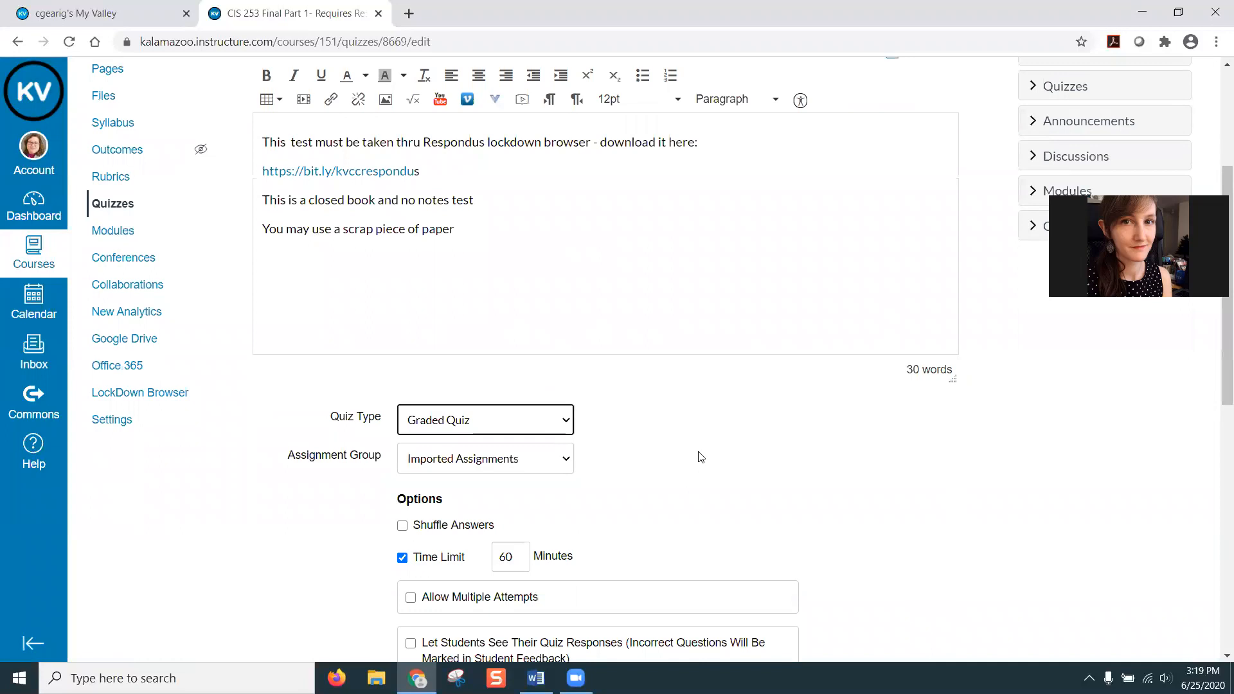
- Go over the quiz details down to the assignment dates once more, and list the quiz questions with their question details shown
scroll(696, 451, up, 2)
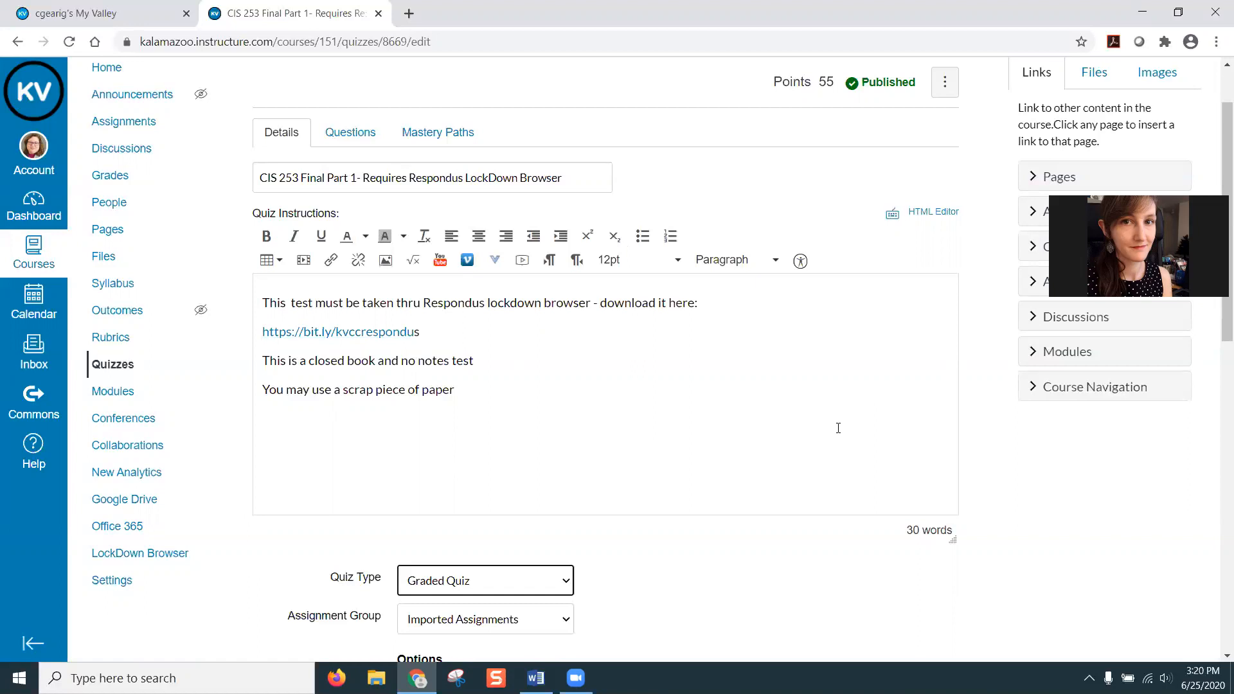
scroll(1058, 531, down, 12)
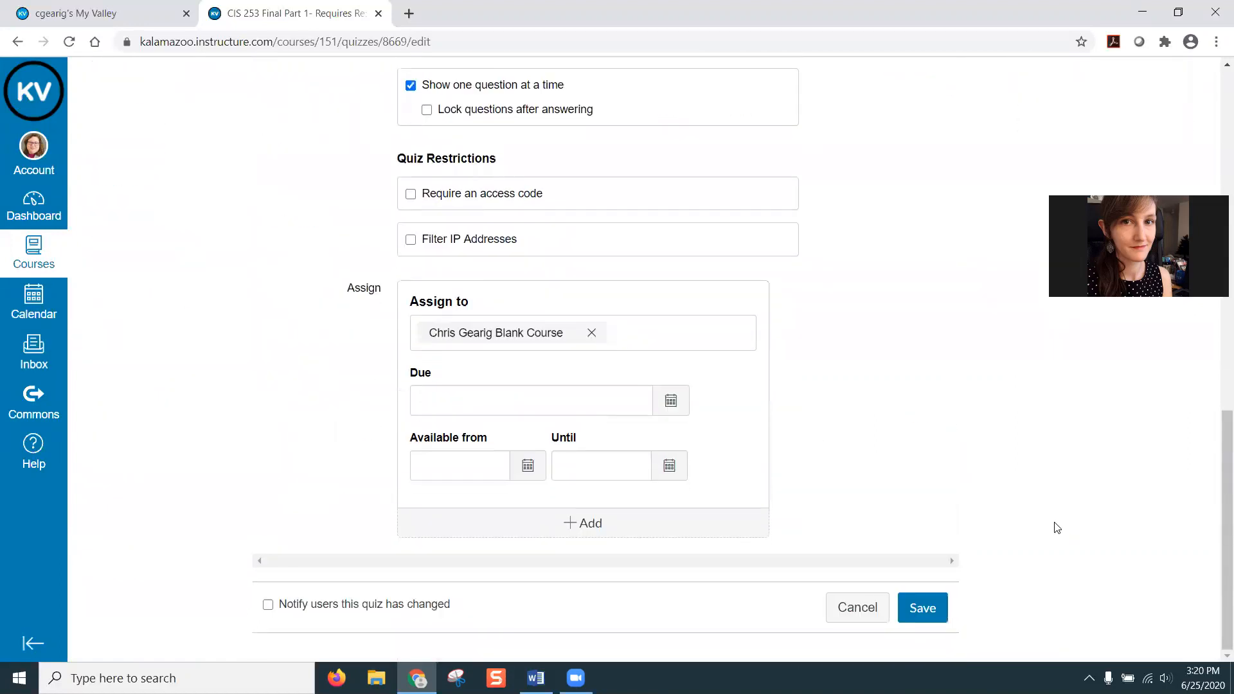
scroll(1057, 528, up, 6)
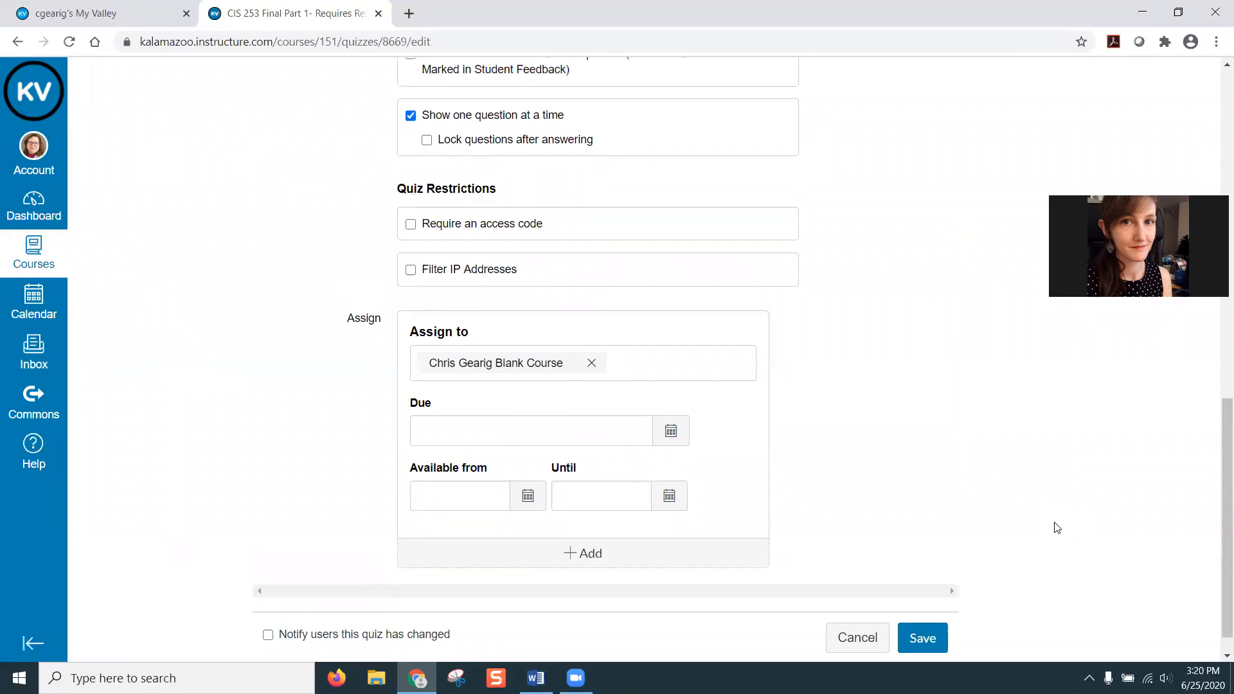
scroll(1054, 526, up, 7)
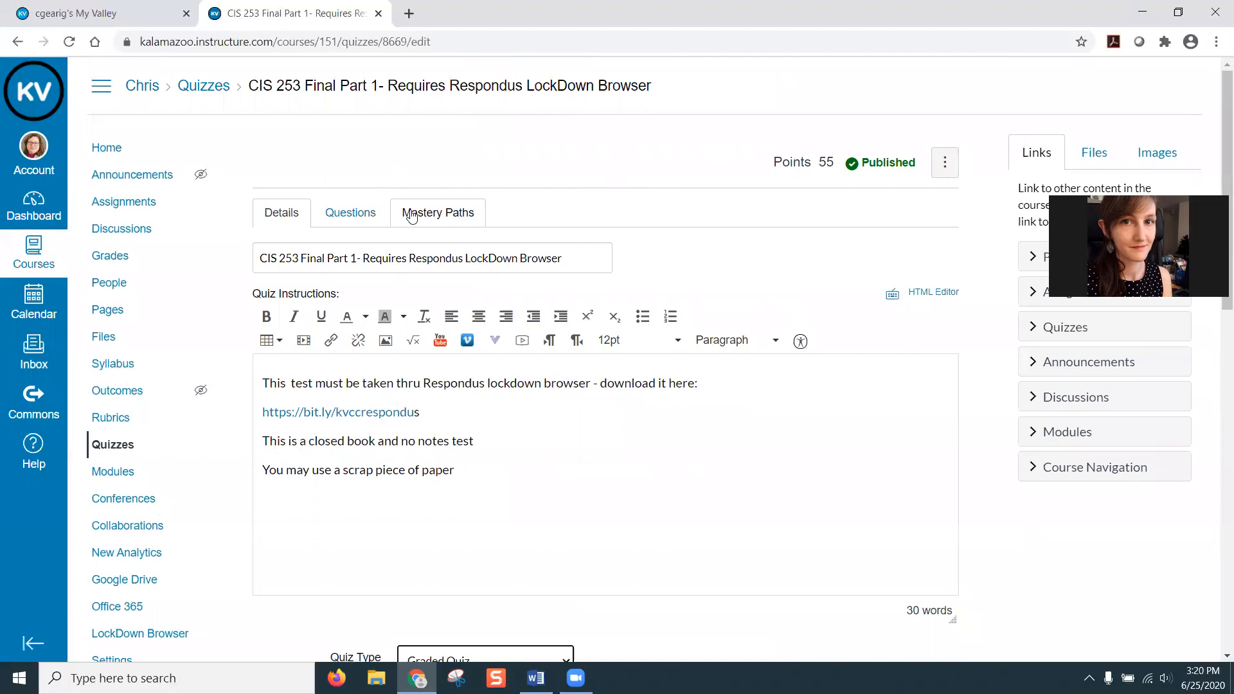
click(349, 212)
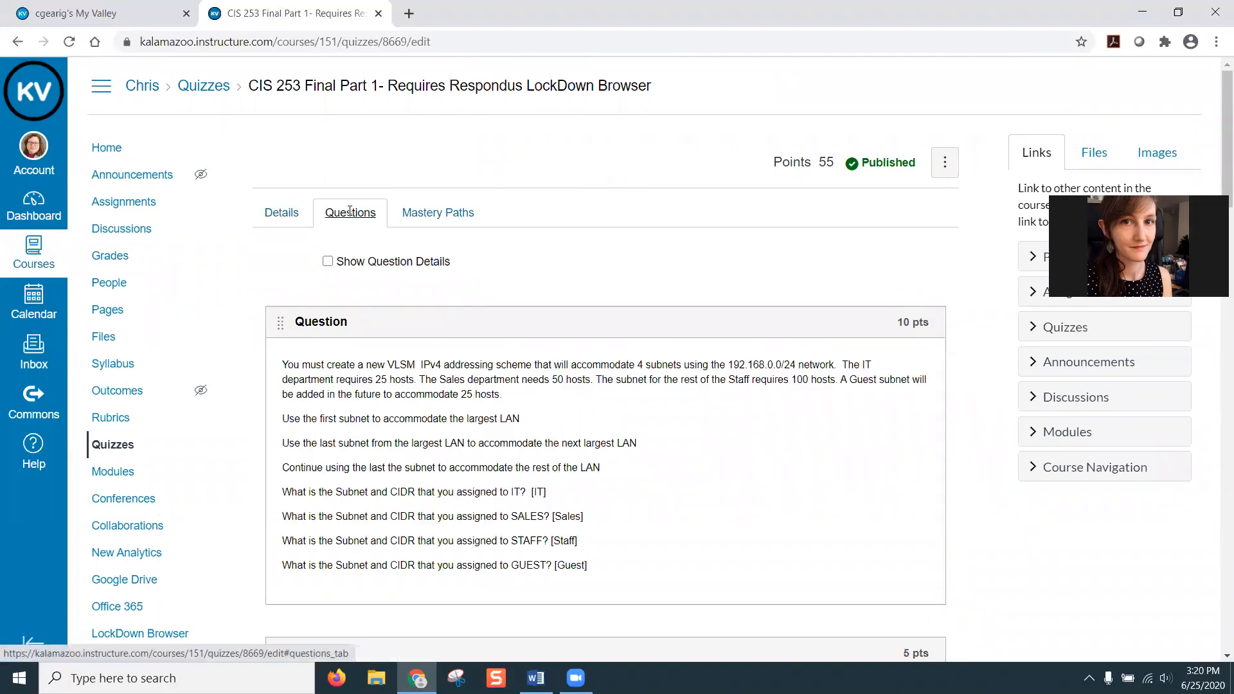
click(327, 261)
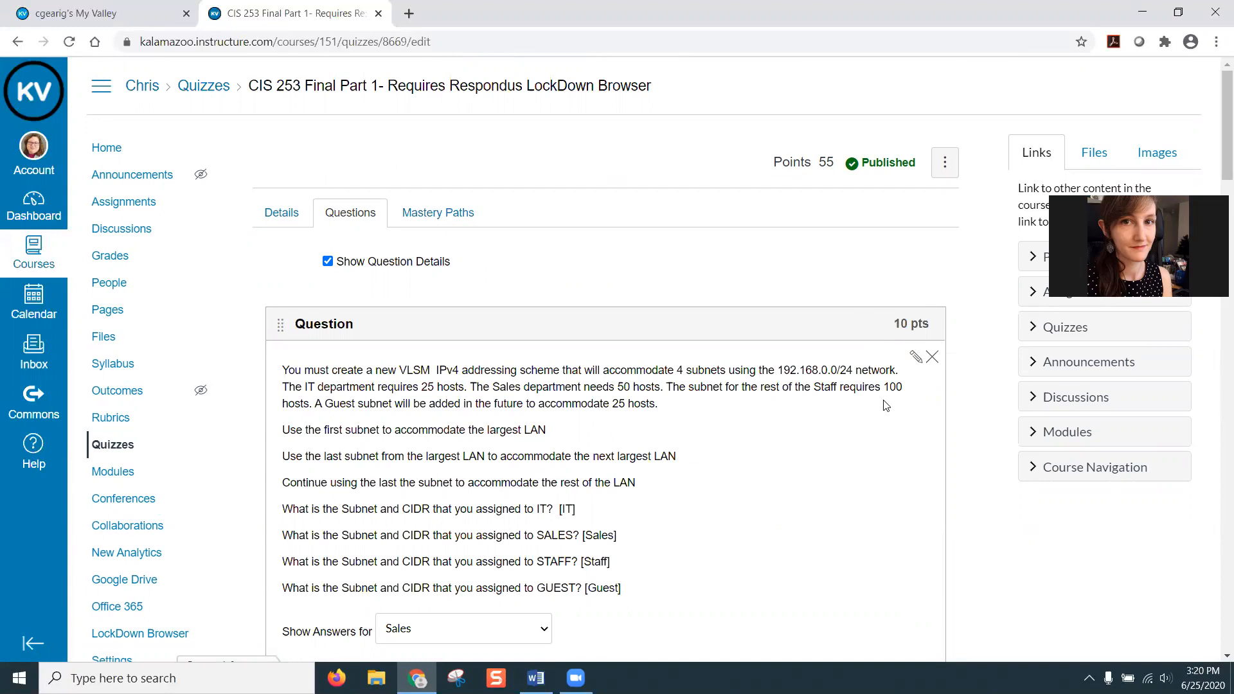
- Compare the 10-point VLSM subnetting question with its original in the Word exam document, and return to the Canvas quiz
scroll(877, 437, down, 1)
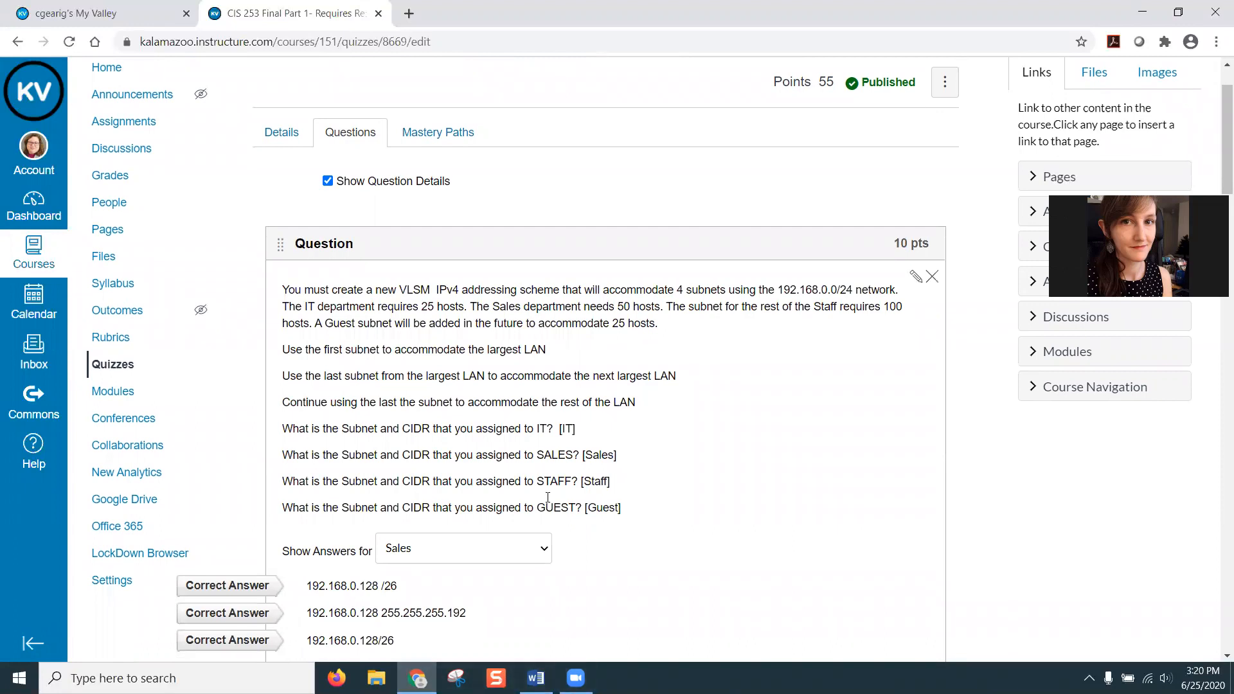
click(535, 678)
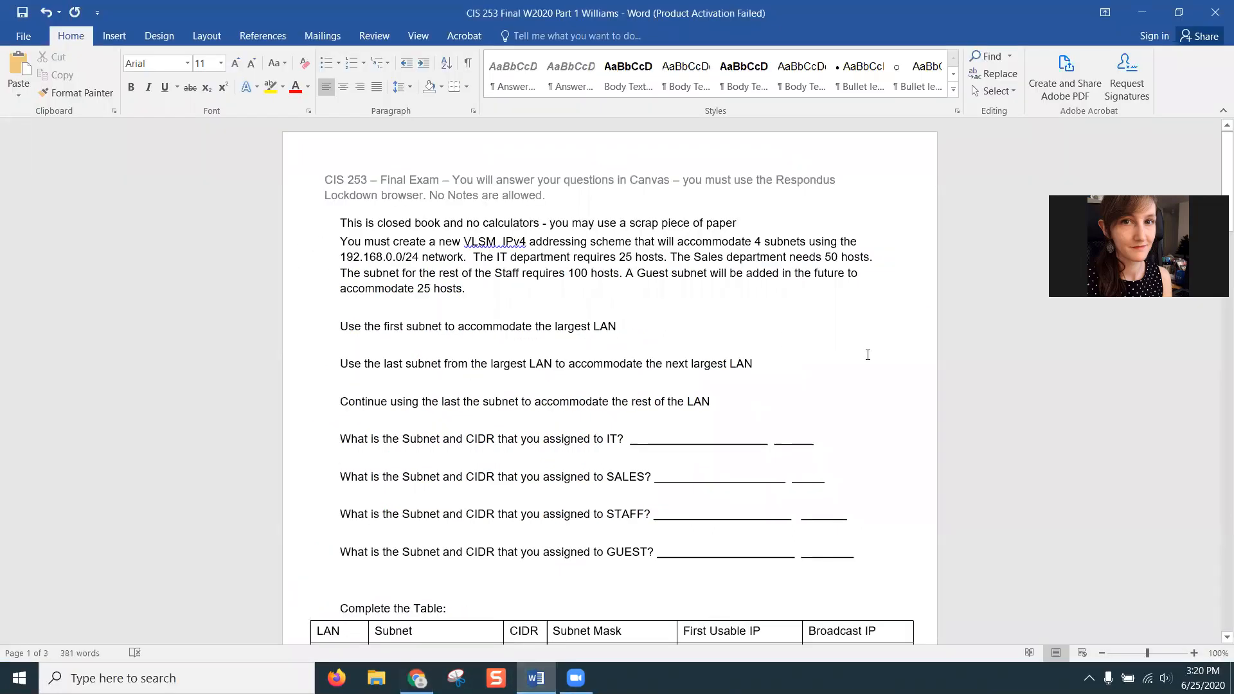
click(417, 678)
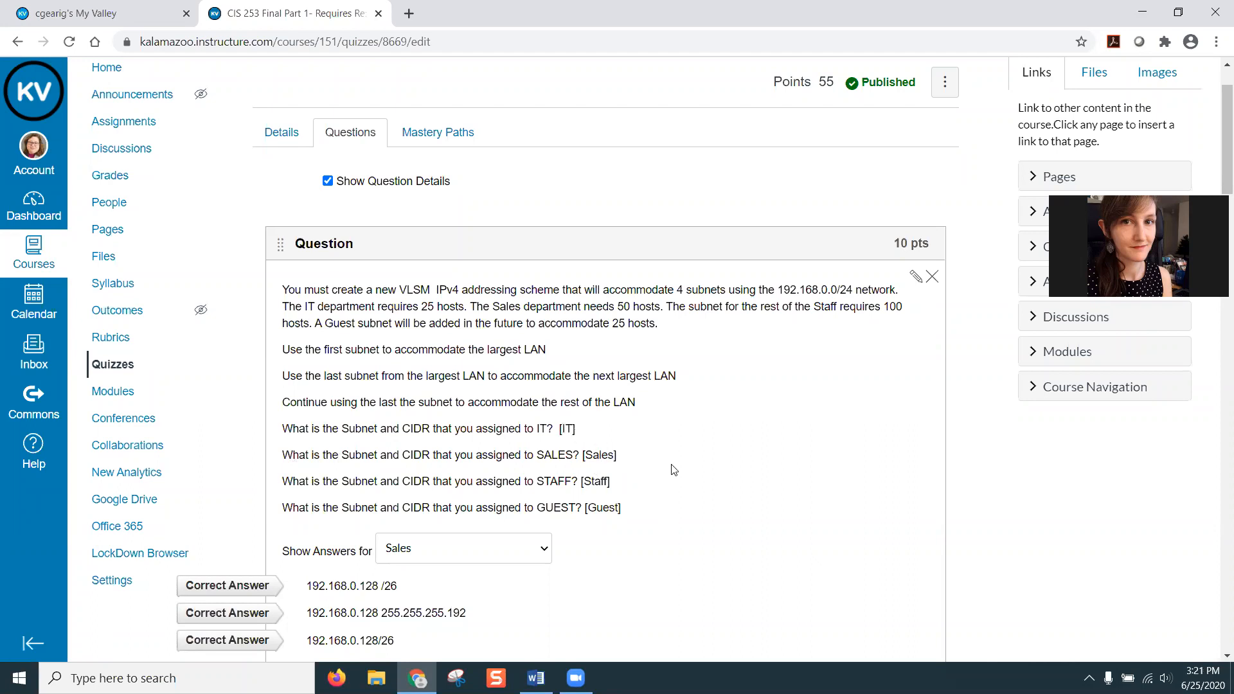
- Show the correct answers of the VLSM subnetting question for the IT, Staff and Guest blanks in turn
scroll(673, 470, down, 3)
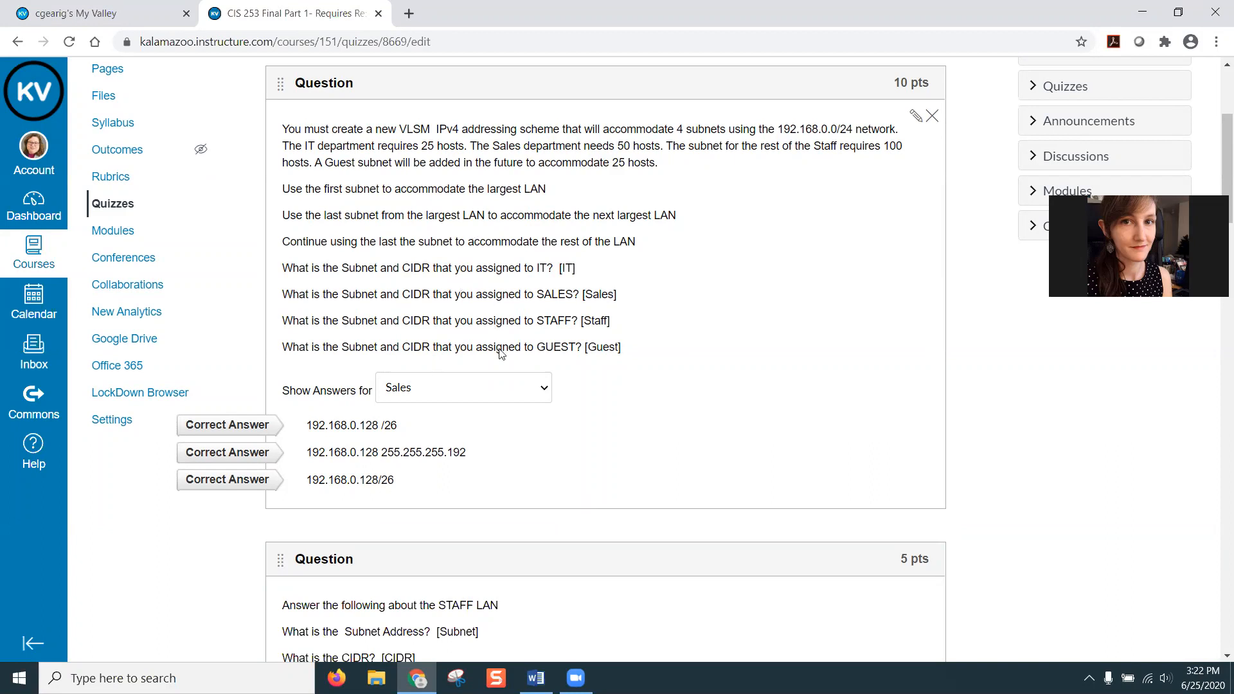
click(494, 393)
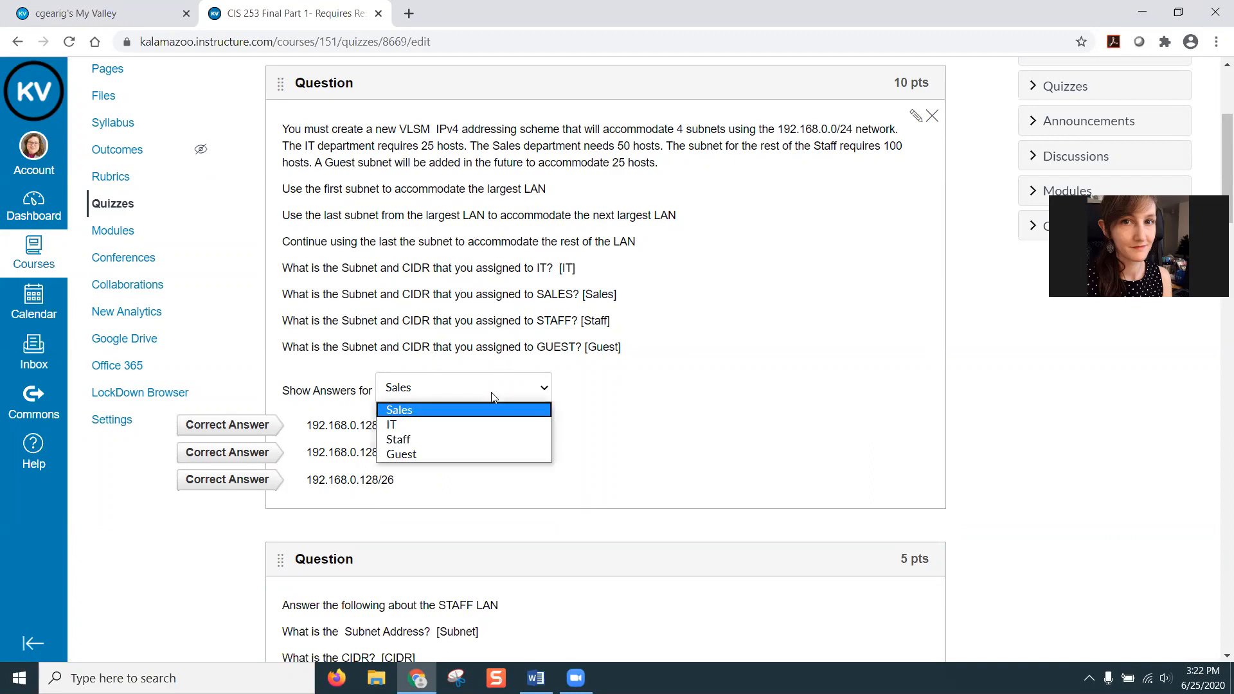
click(430, 424)
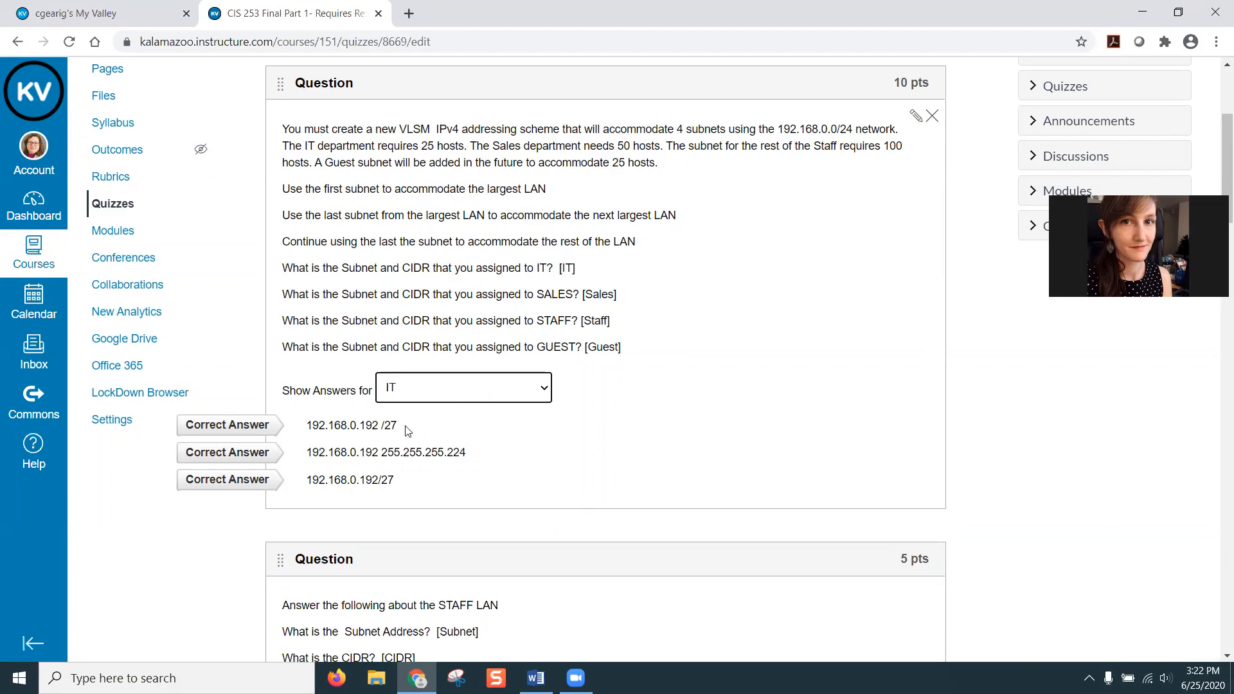
click(457, 388)
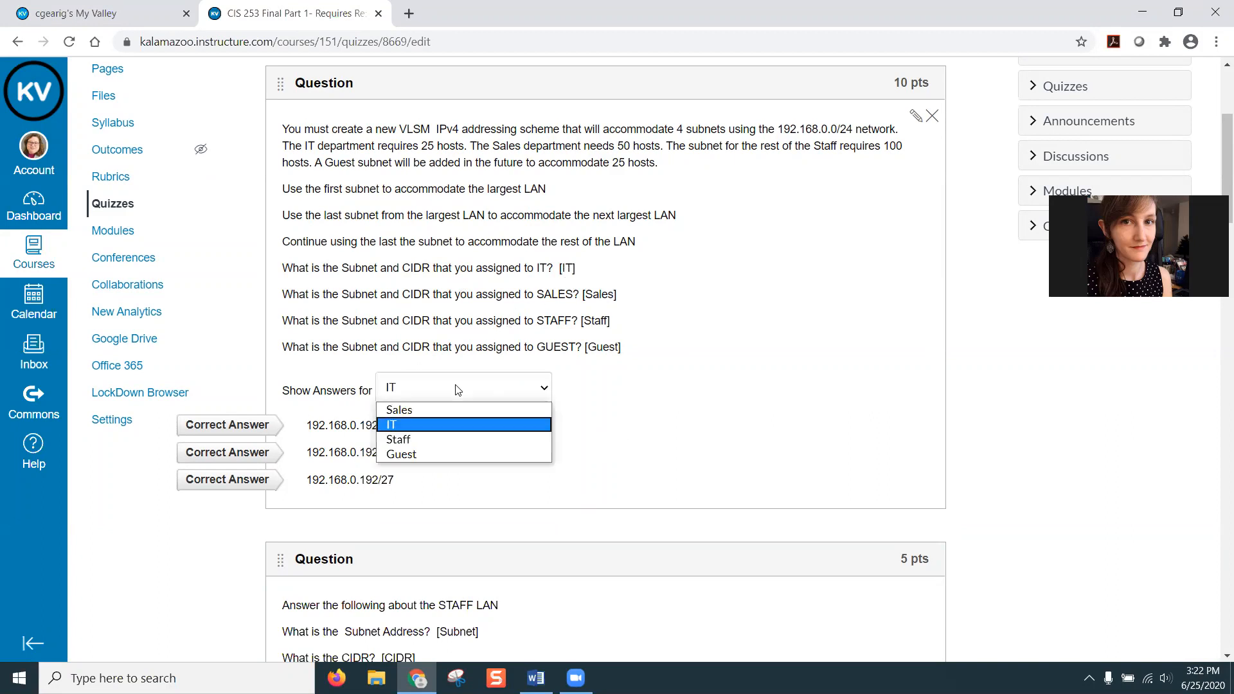
click(442, 440)
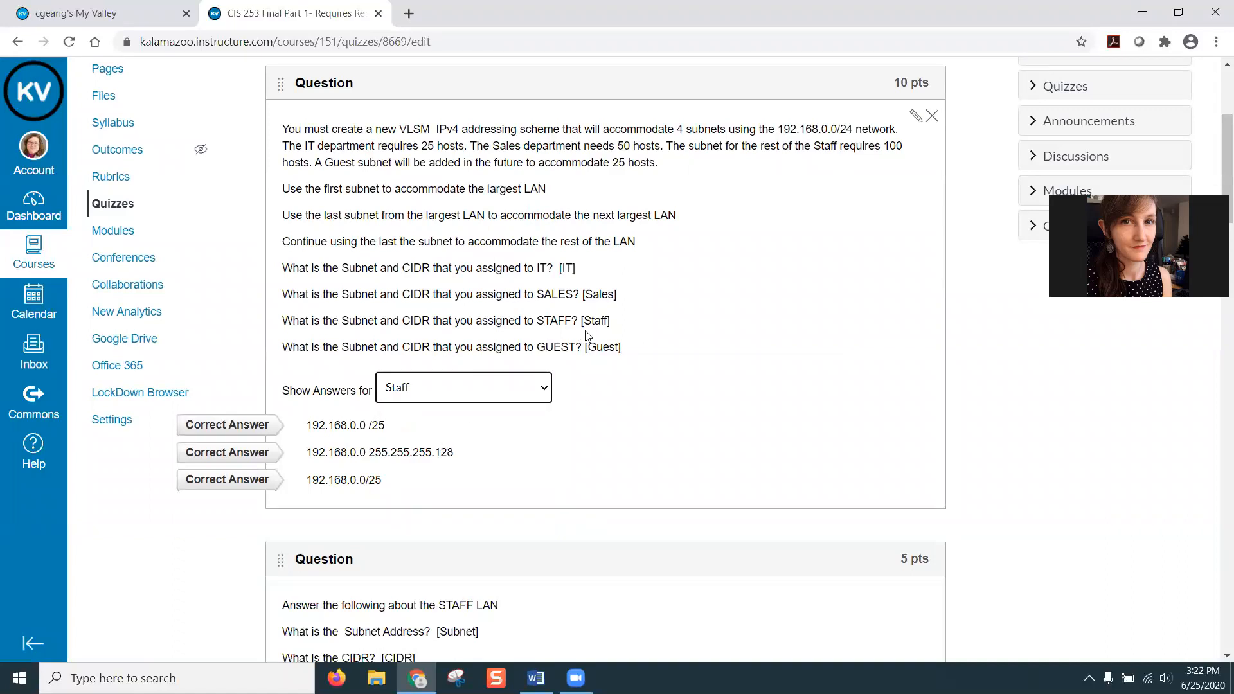
click(496, 392)
click(452, 455)
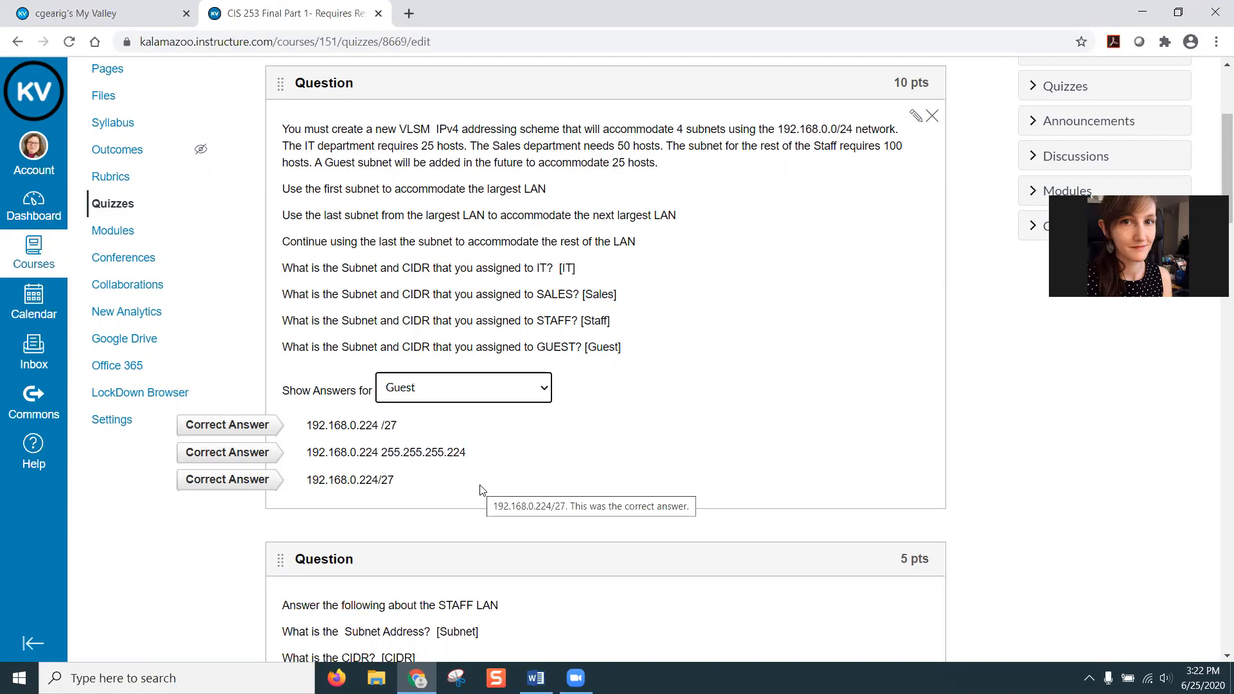
- Open the VLSM subnetting question for editing and examine its bracketed blanks and the possible answers for IT
click(917, 117)
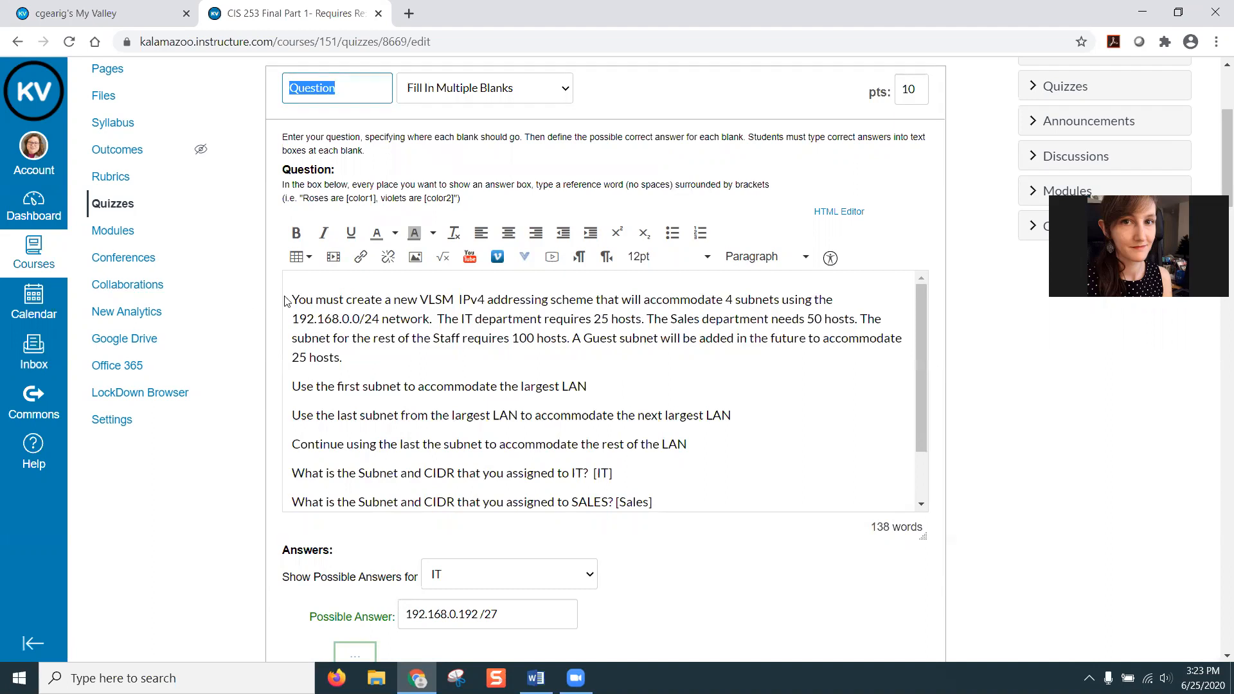
scroll(377, 365, down, 1)
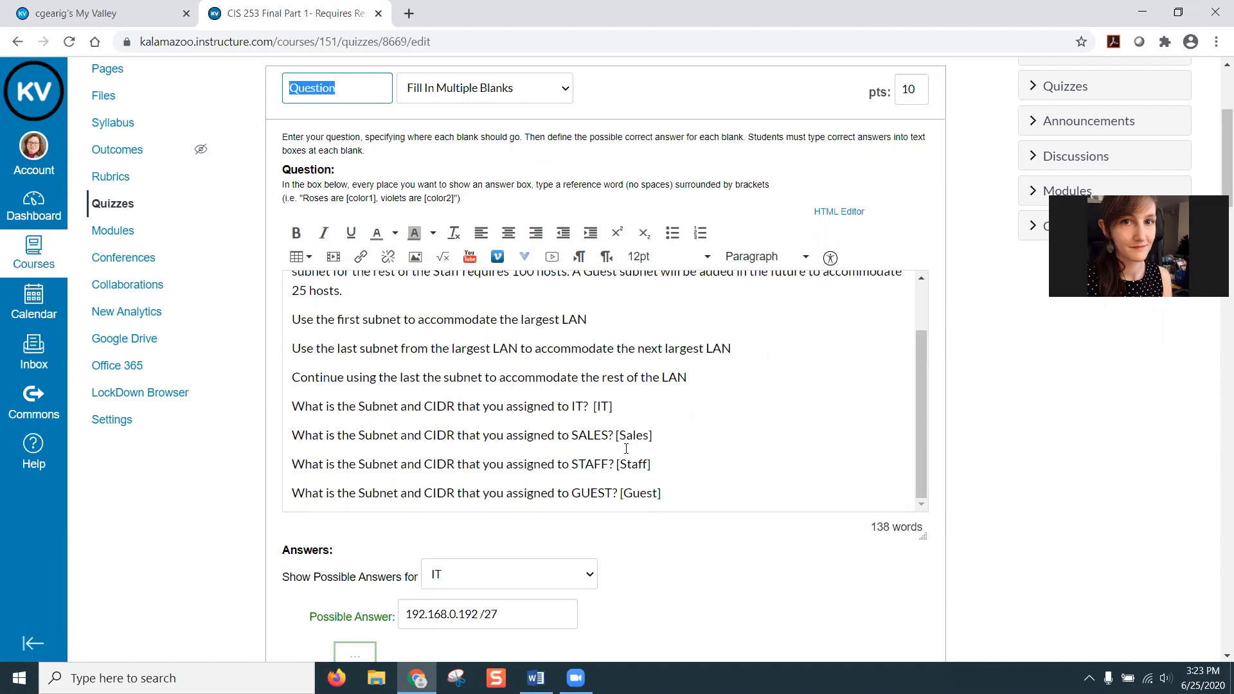
scroll(788, 424, down, 3)
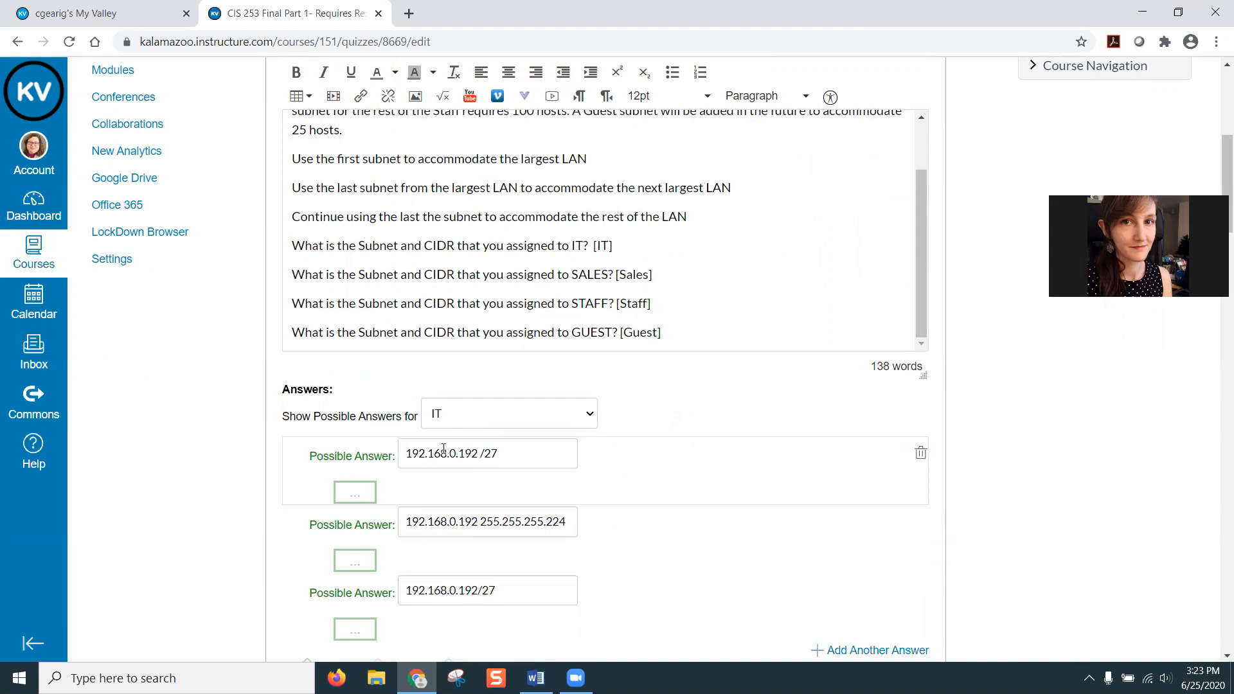
scroll(722, 504, down, 1)
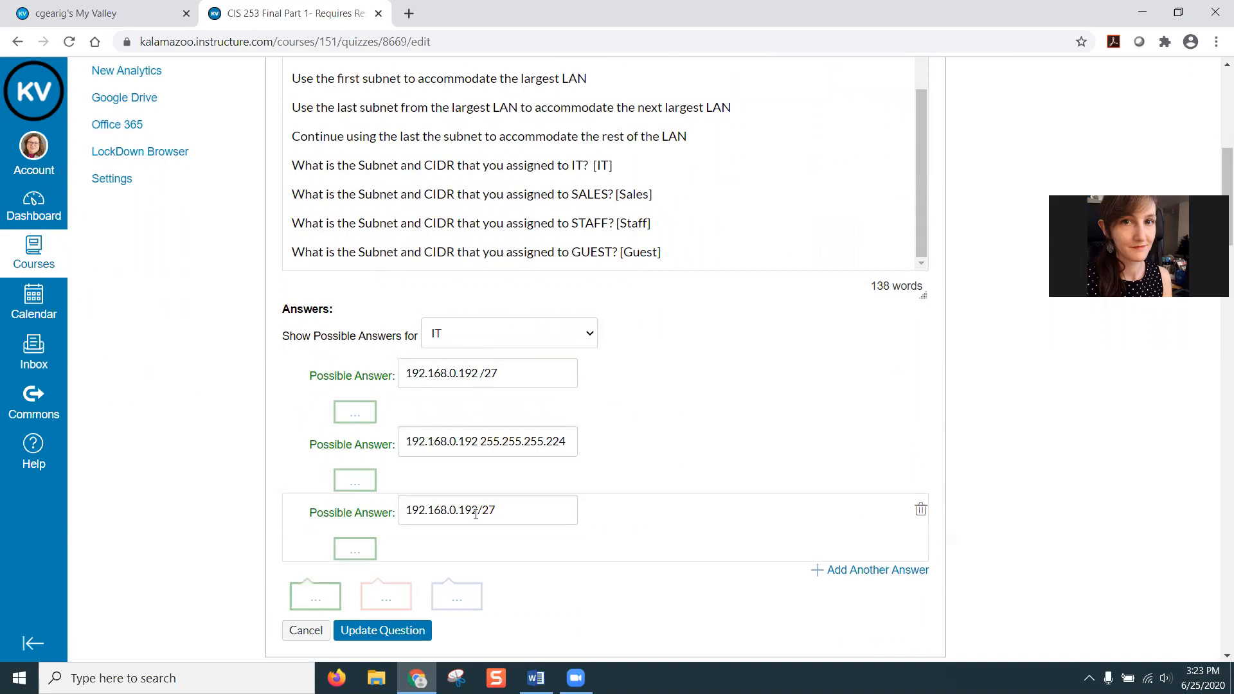
scroll(730, 491, down, 2)
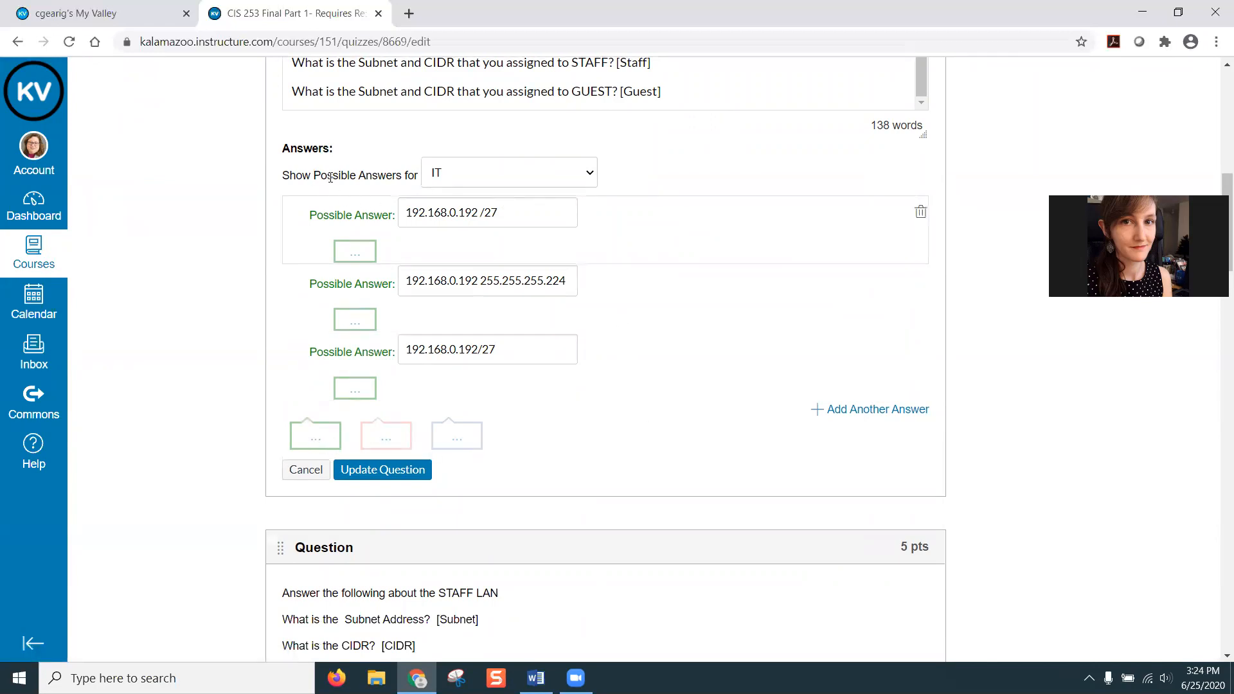
- Show the possible answers for the Sales, Staff and Guest blanks in the question editor, and look back at the question text
click(541, 182)
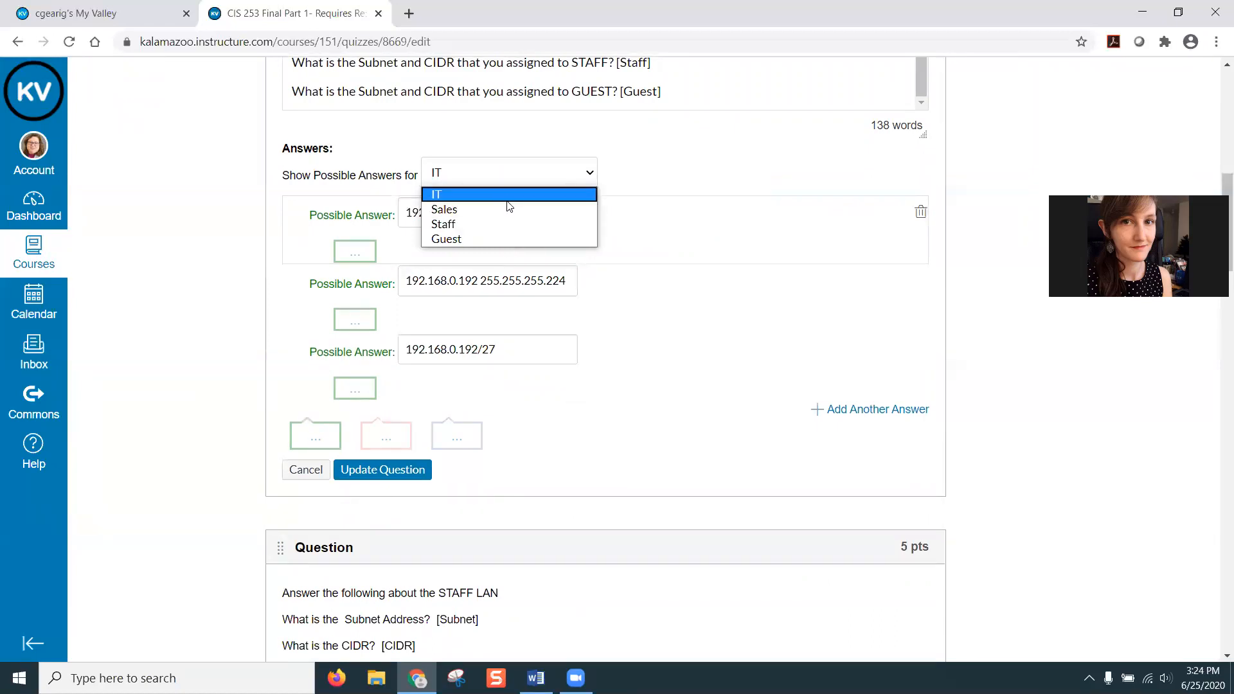
click(508, 220)
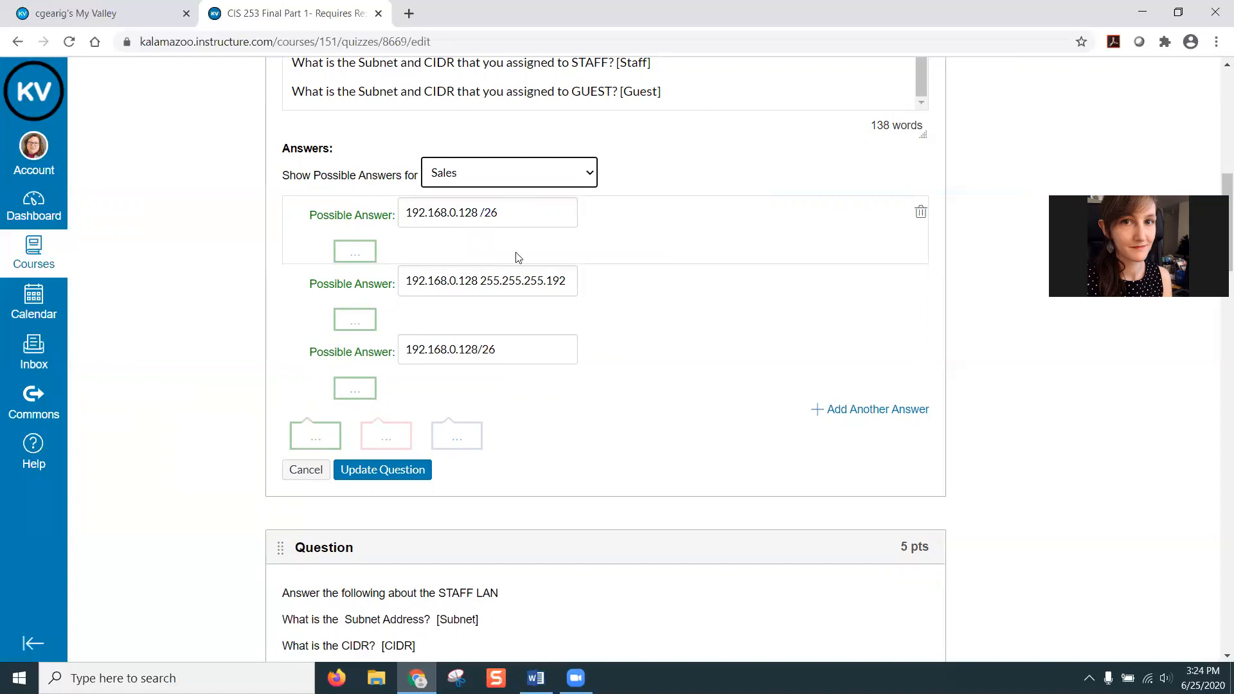
click(585, 175)
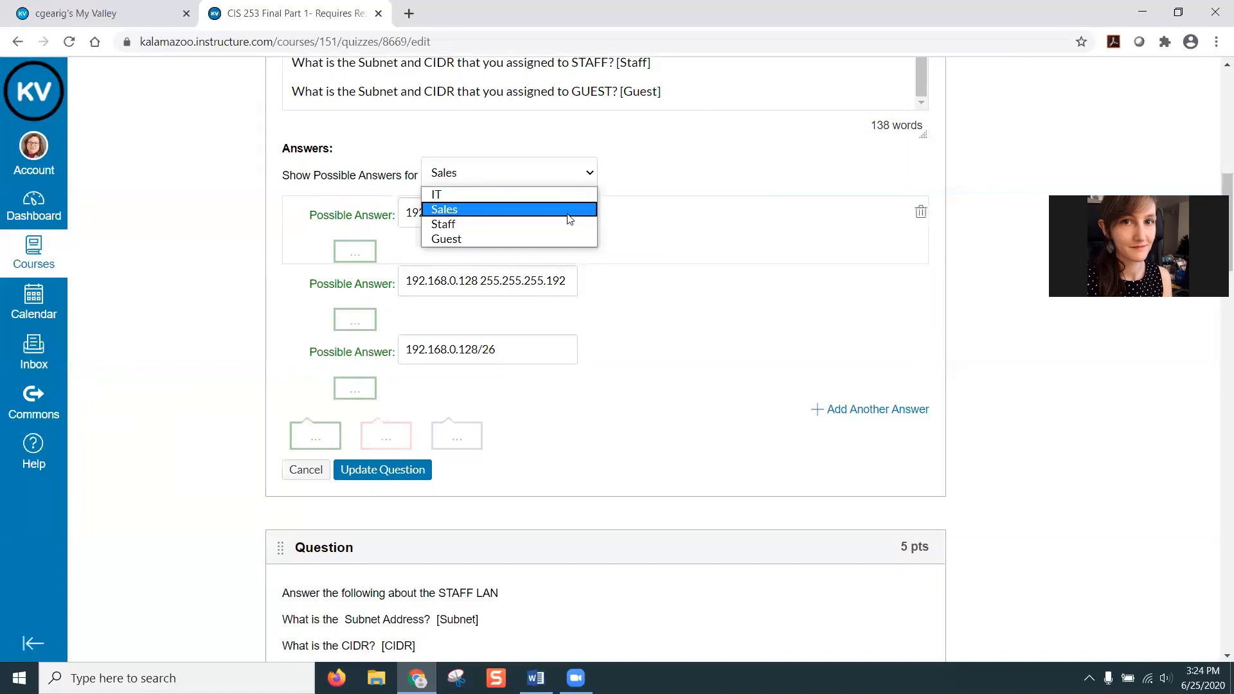
click(564, 234)
click(579, 182)
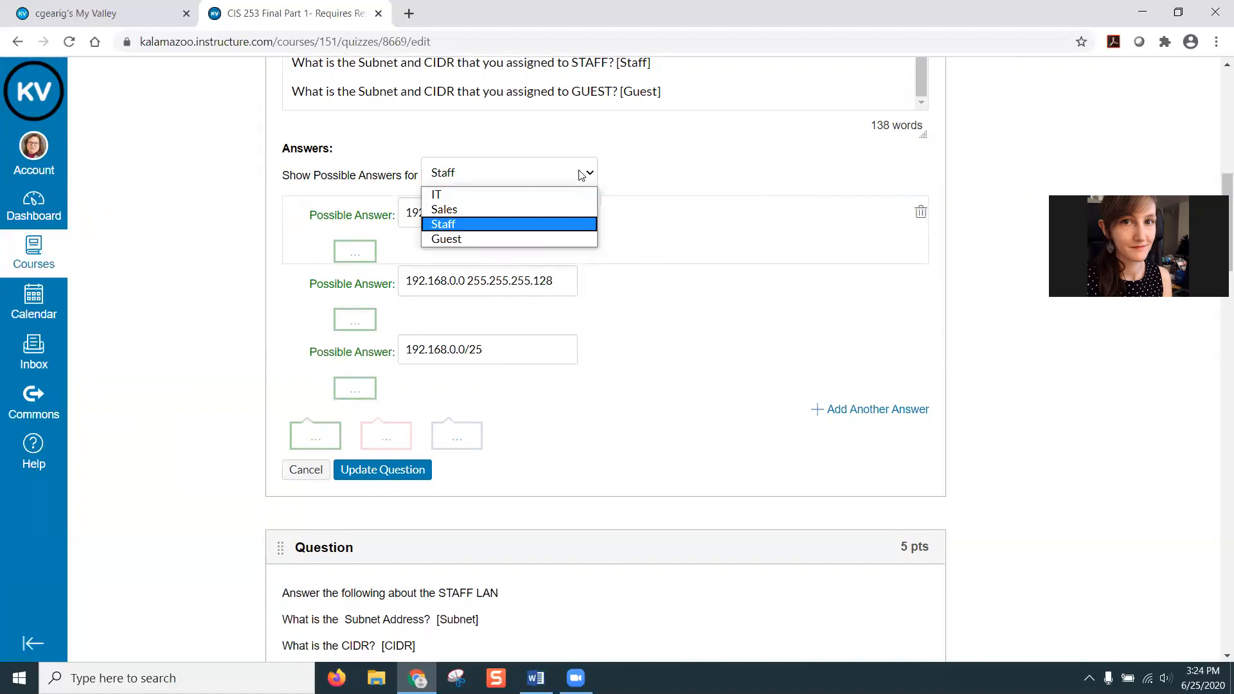
click(572, 238)
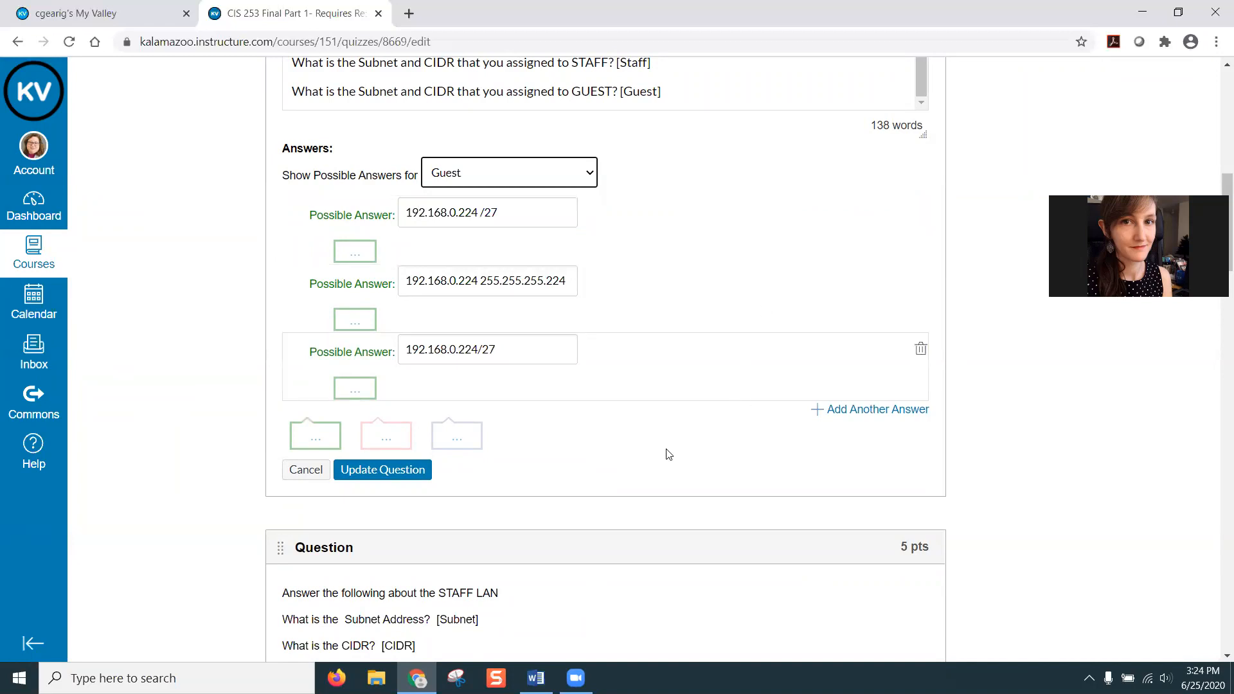
scroll(668, 453, down, 1)
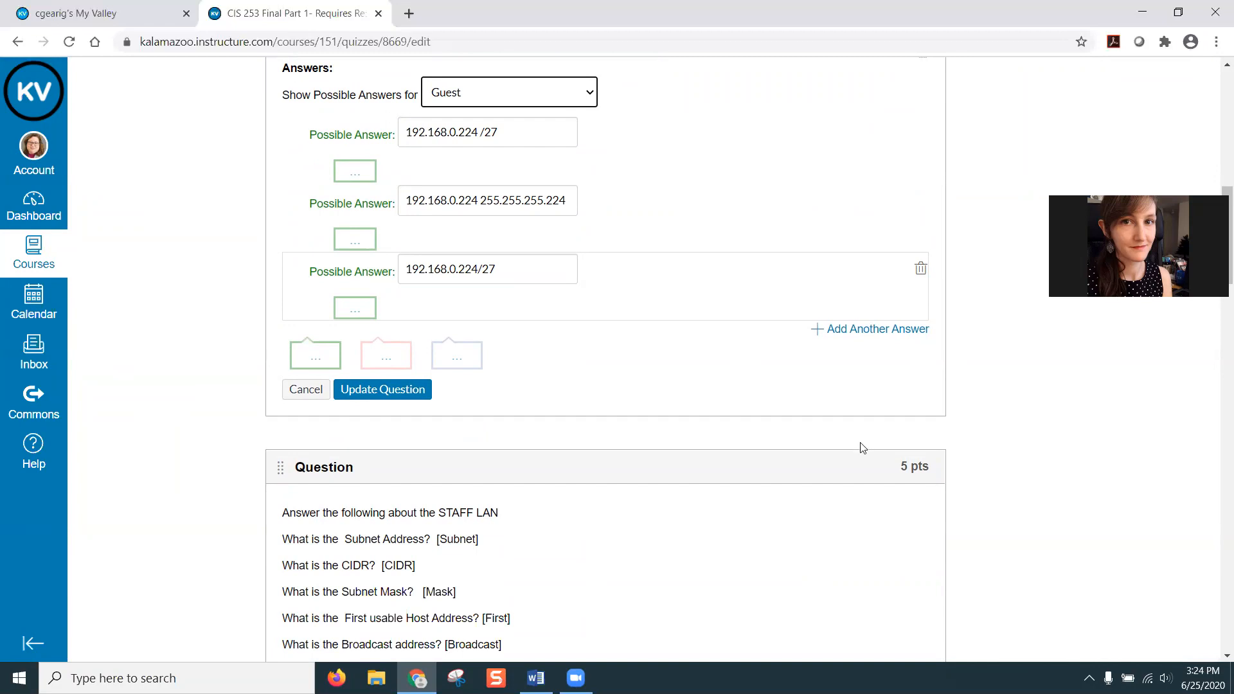
scroll(835, 437, up, 5)
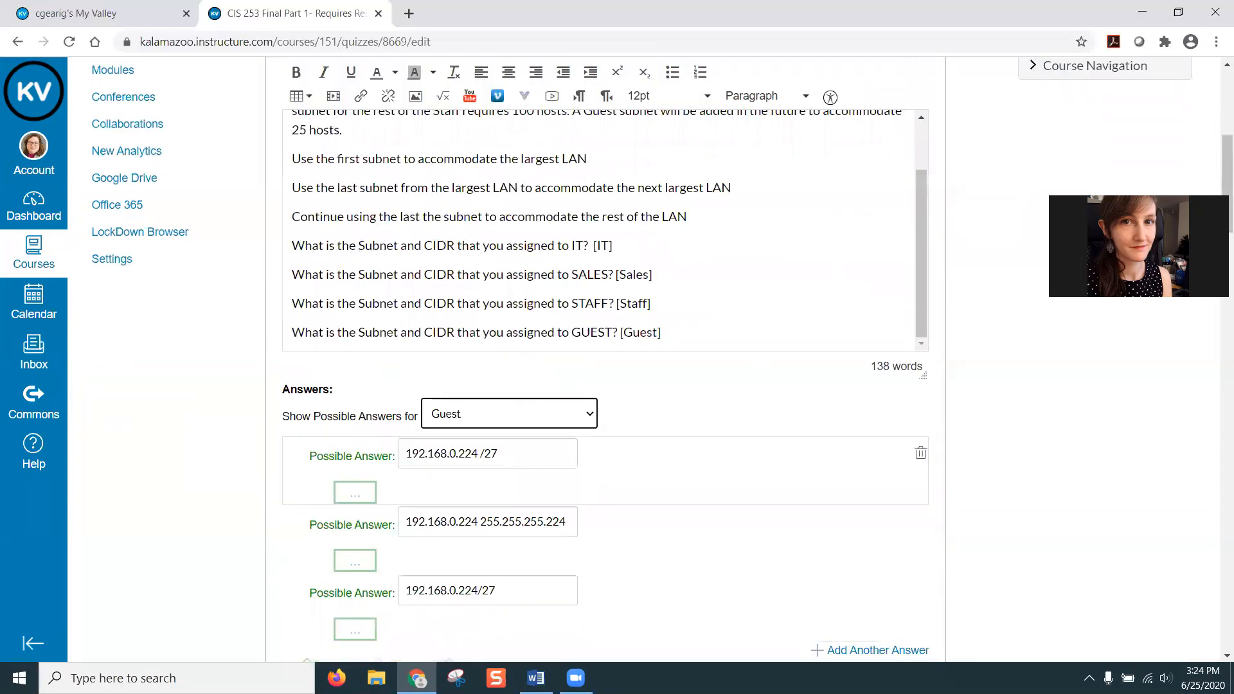
- Switch to the Word exam document and examine the Complete the Table section with its STAFF, SALES, IT and GUEST rows
click(535, 678)
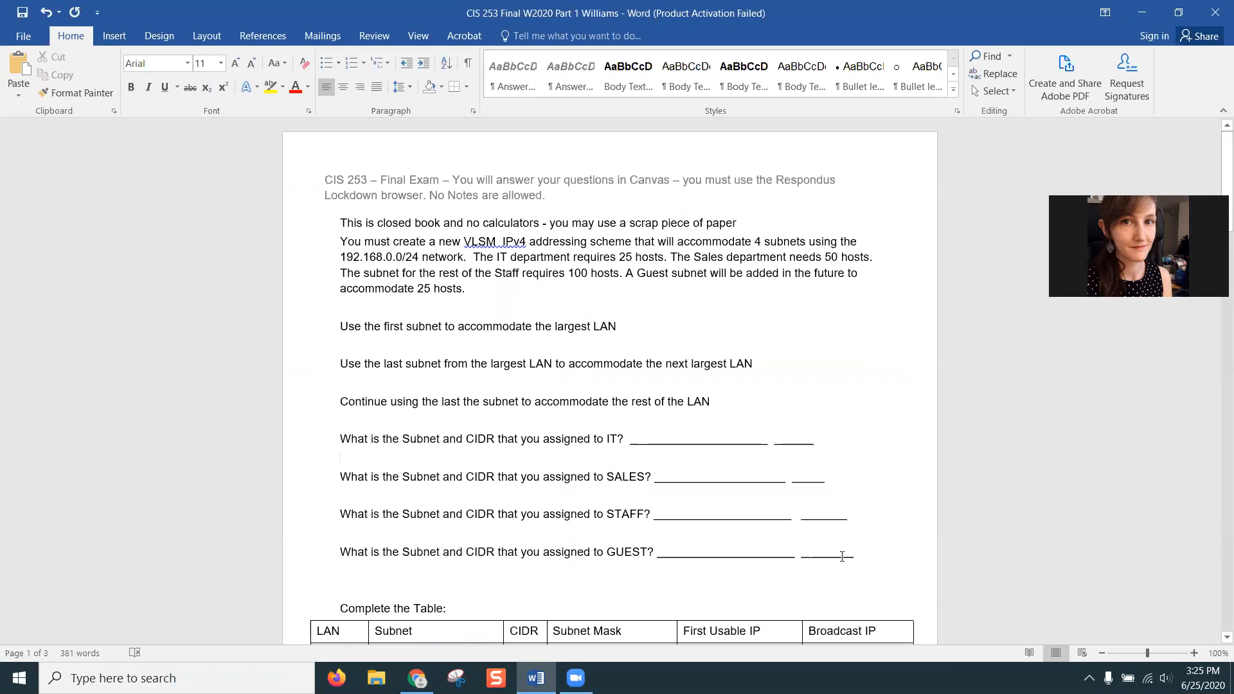
scroll(536, 543, down, 1)
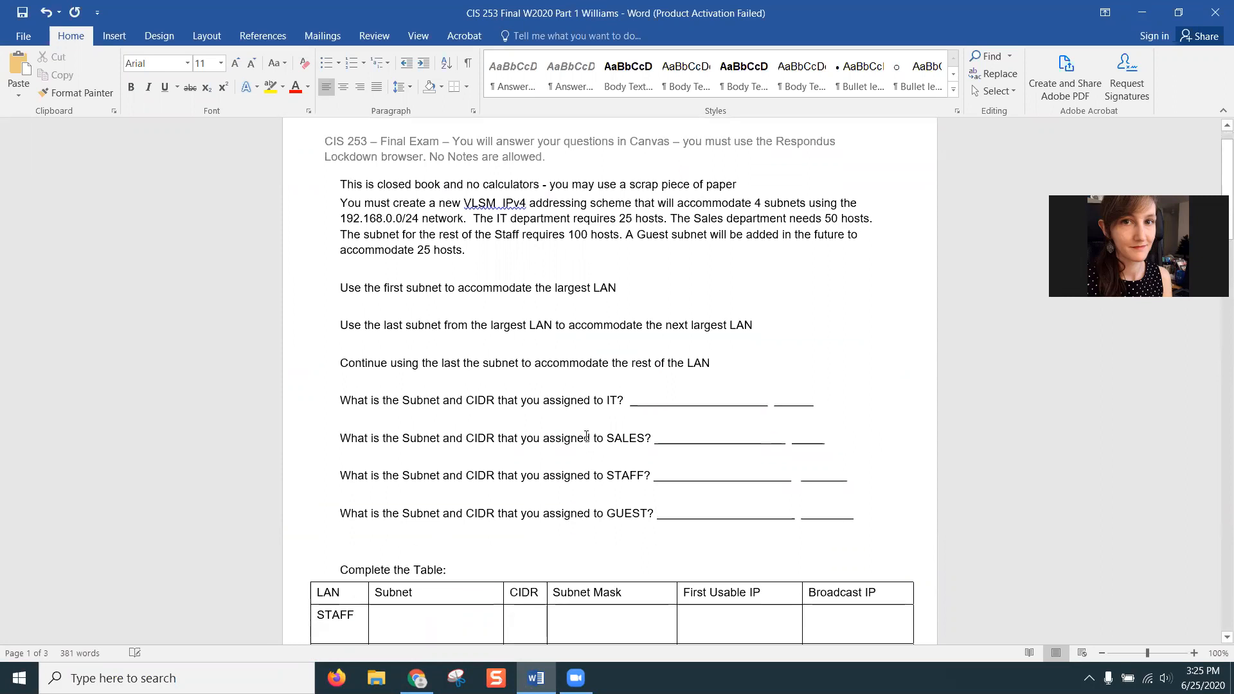
scroll(578, 440, down, 5)
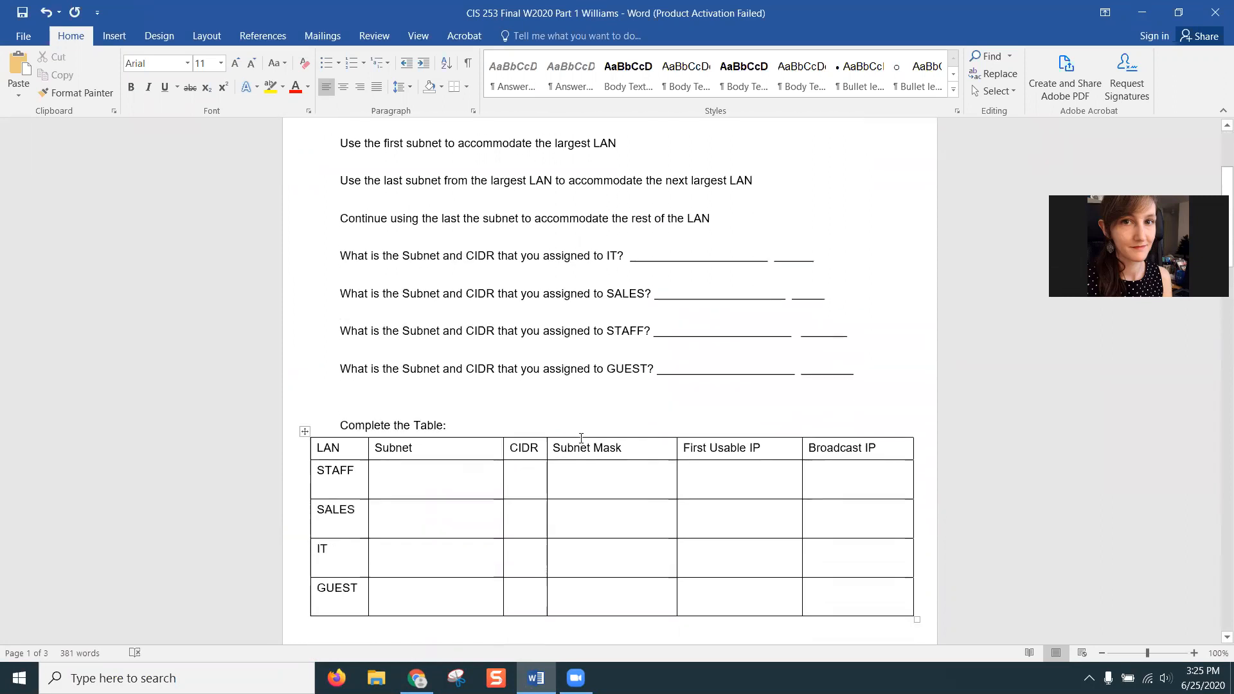
scroll(580, 442, down, 1)
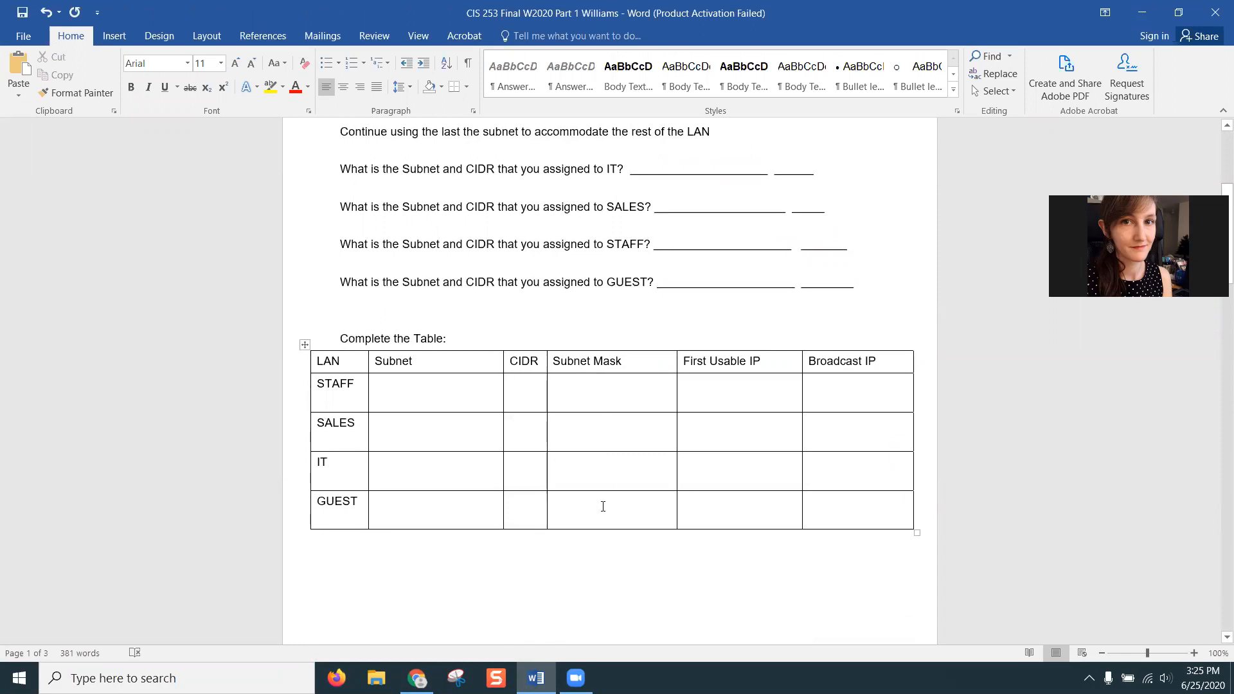
scroll(578, 536, down, 1)
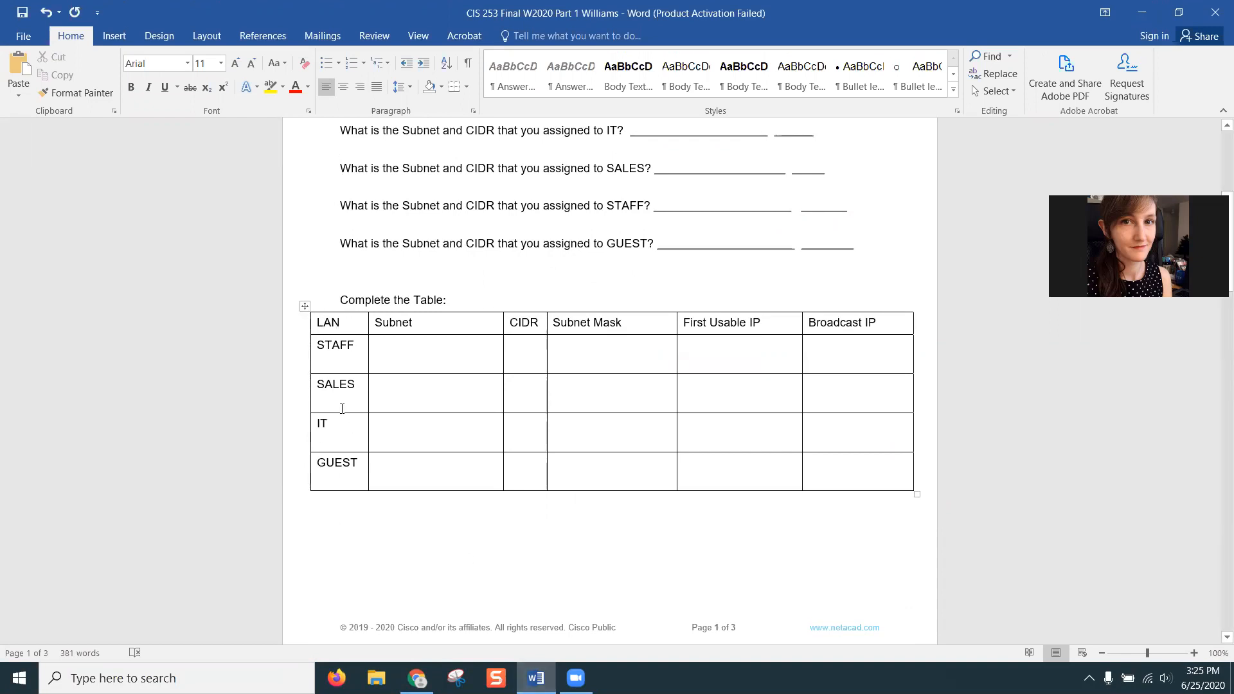
mouse_move(417, 676)
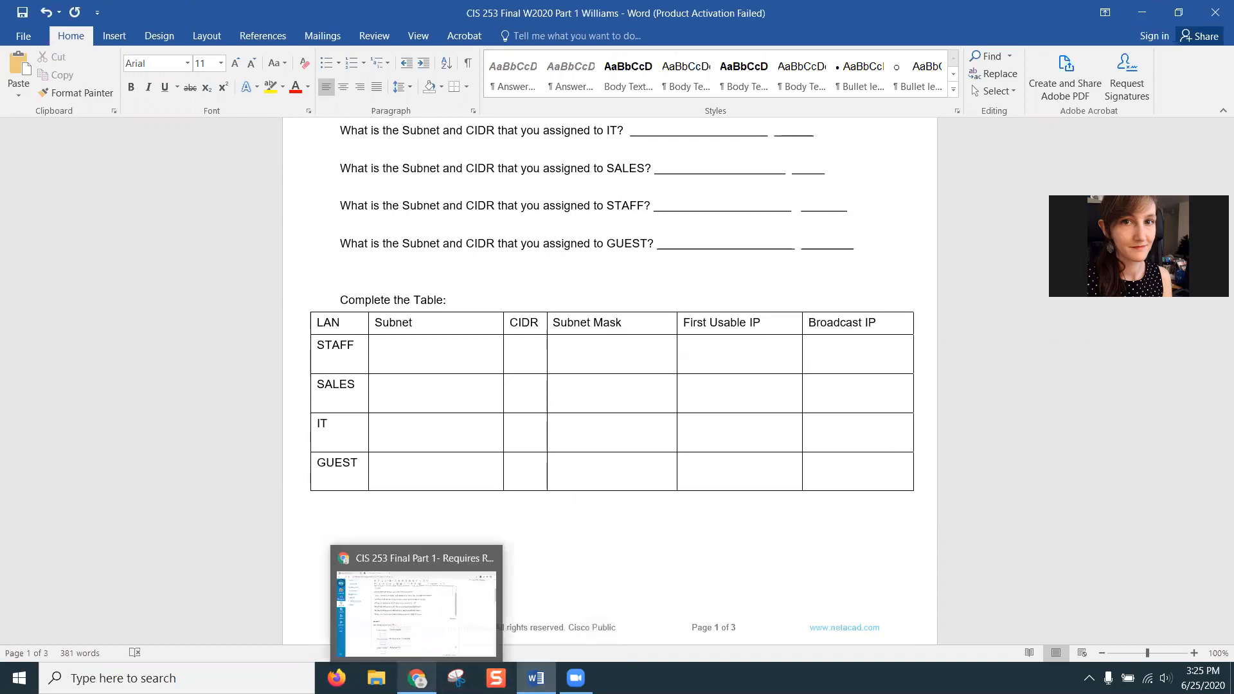
- Switch back to the Canvas quiz and close the VLSM subnetting question's editor, moving on to the per-LAN questions
click(422, 646)
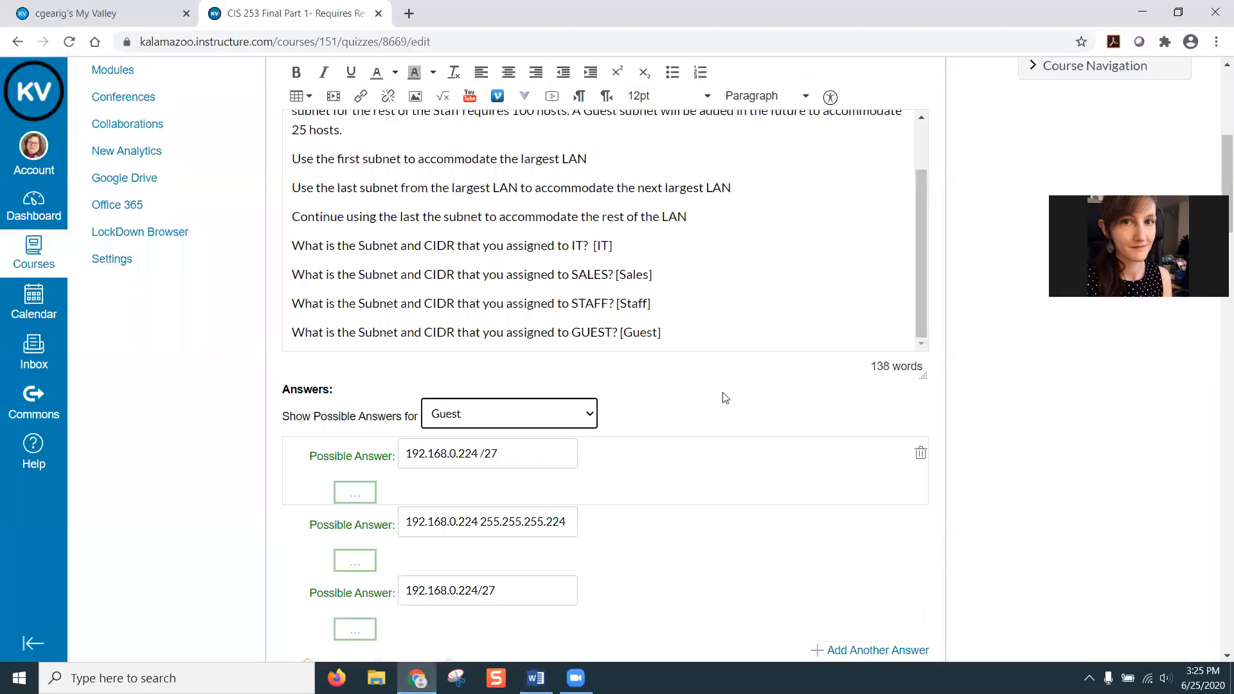
scroll(713, 395, up, 4)
scroll(704, 394, down, 9)
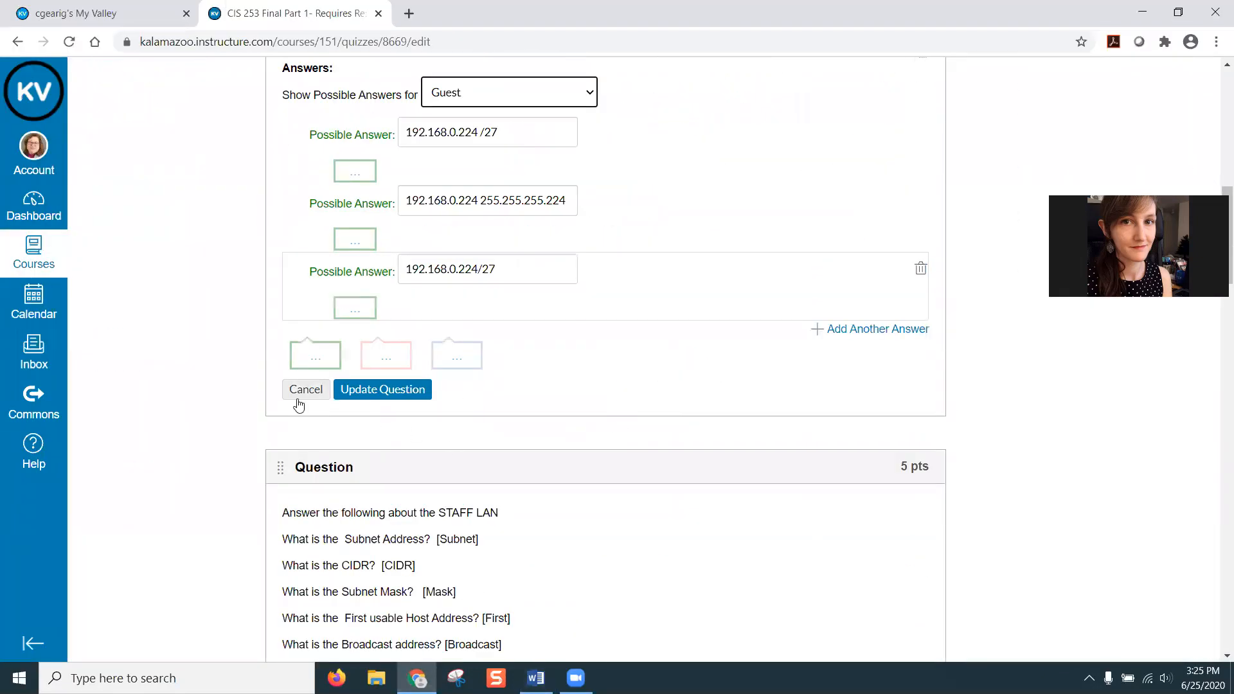
click(352, 393)
scroll(649, 411, down, 4)
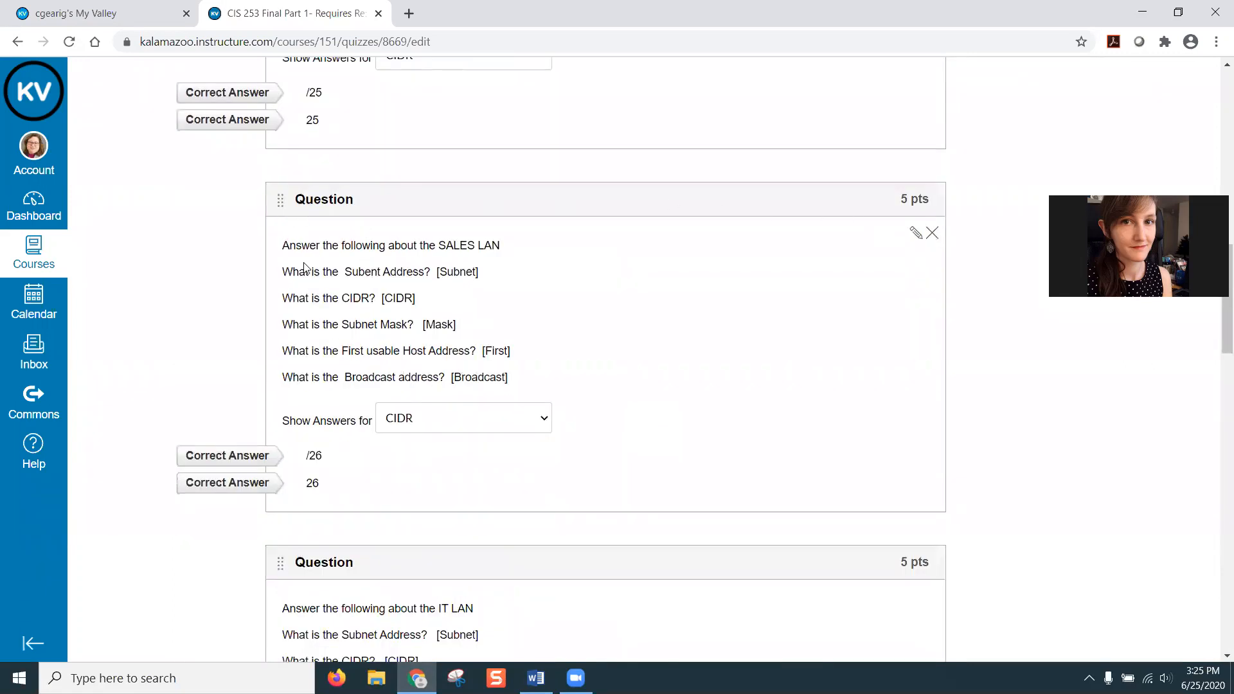
- Open the SALES LAN question for editing and examine its Subnet, CIDR, Mask, First and Broadcast blanks
click(915, 233)
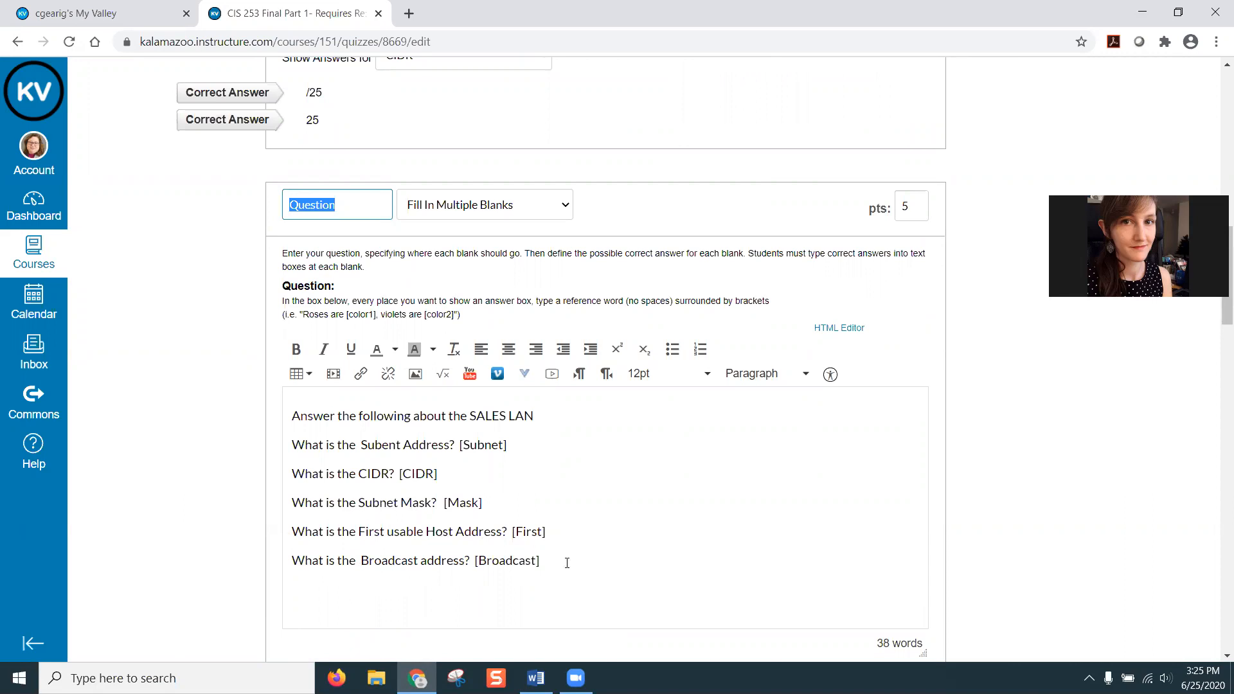
scroll(654, 545, down, 9)
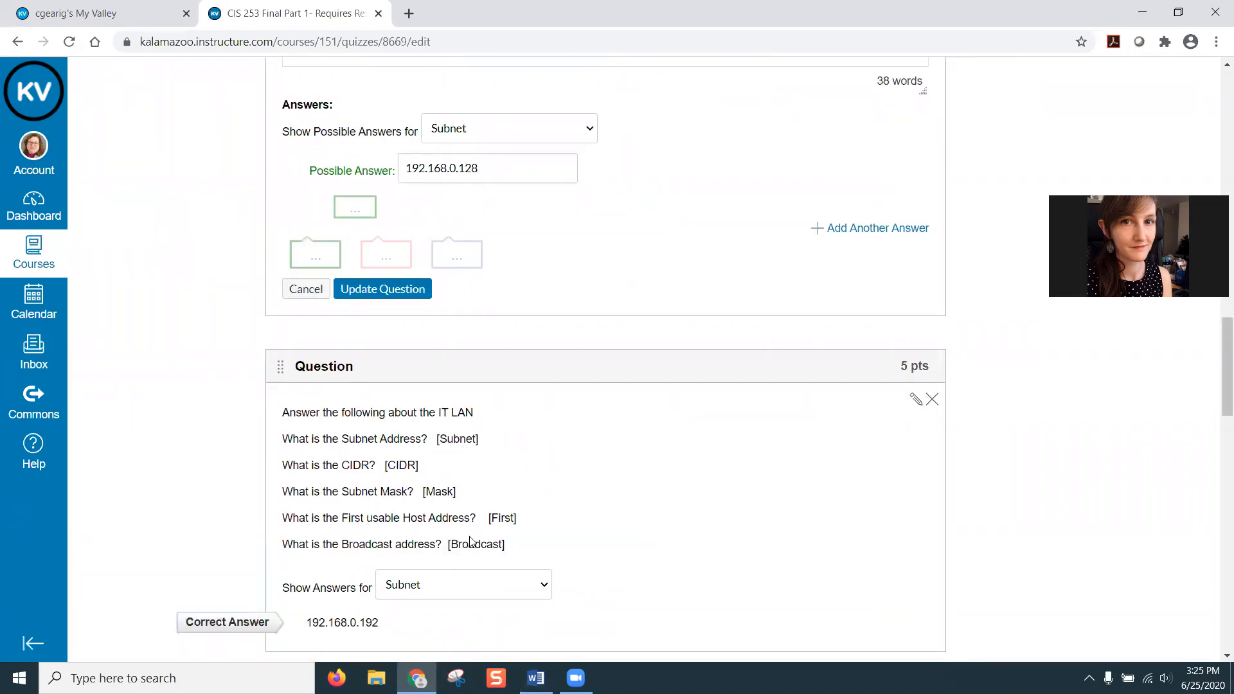
scroll(475, 540, up, 4)
scroll(483, 532, up, 4)
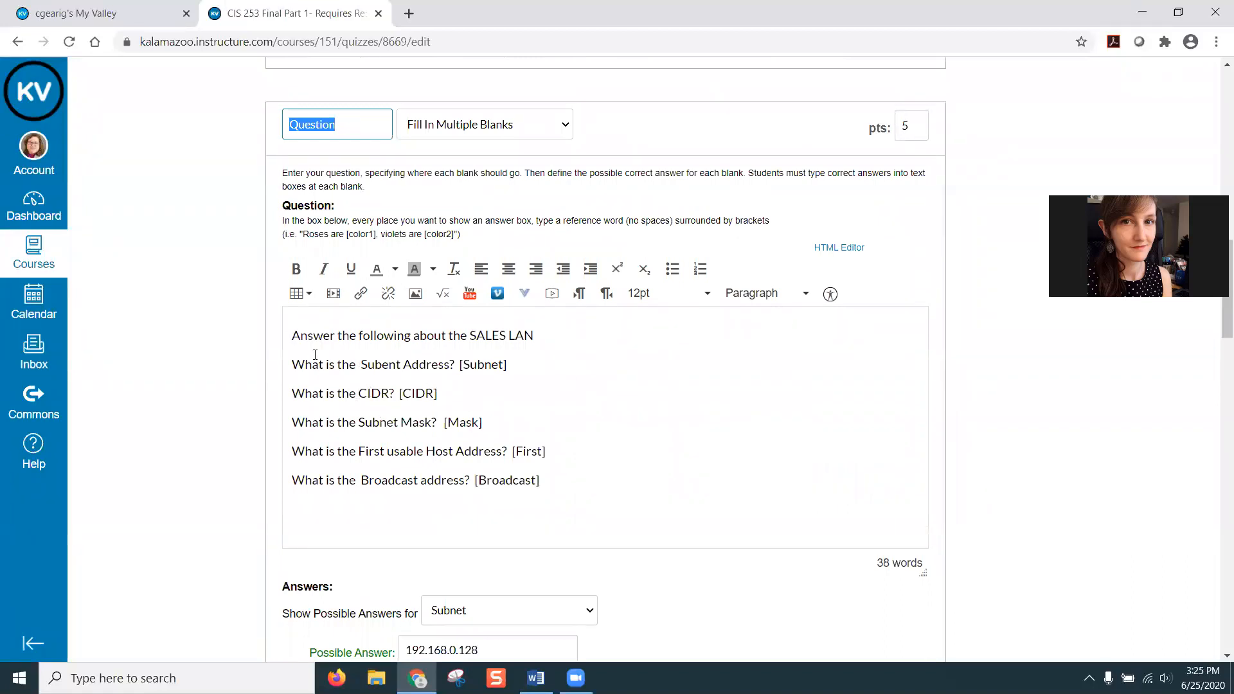
scroll(500, 469, down, 16)
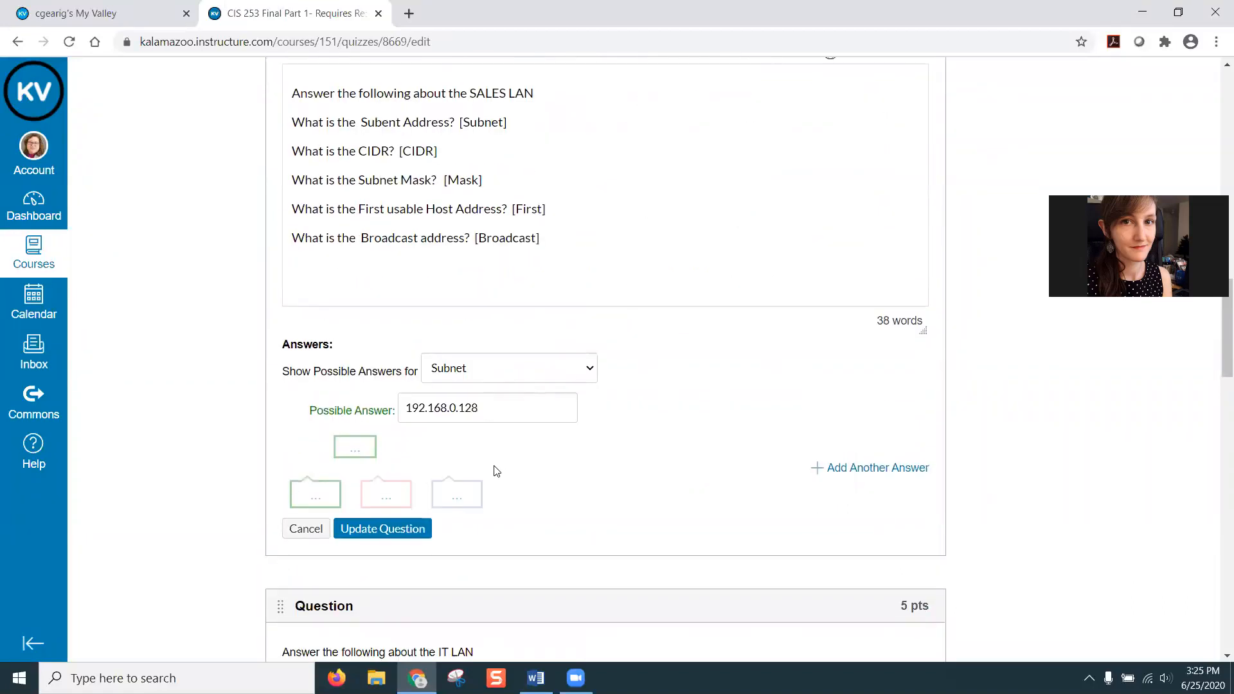
scroll(508, 543, down, 1)
scroll(482, 350, up, 5)
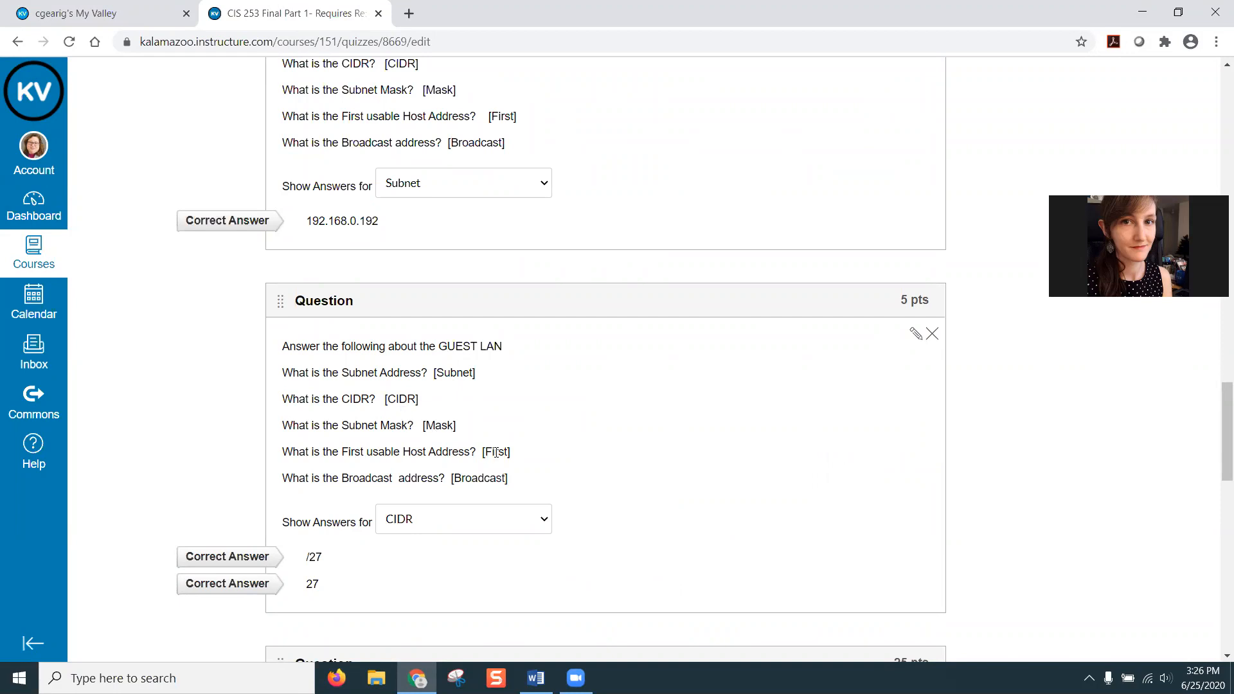
scroll(525, 480, up, 5)
scroll(525, 479, up, 8)
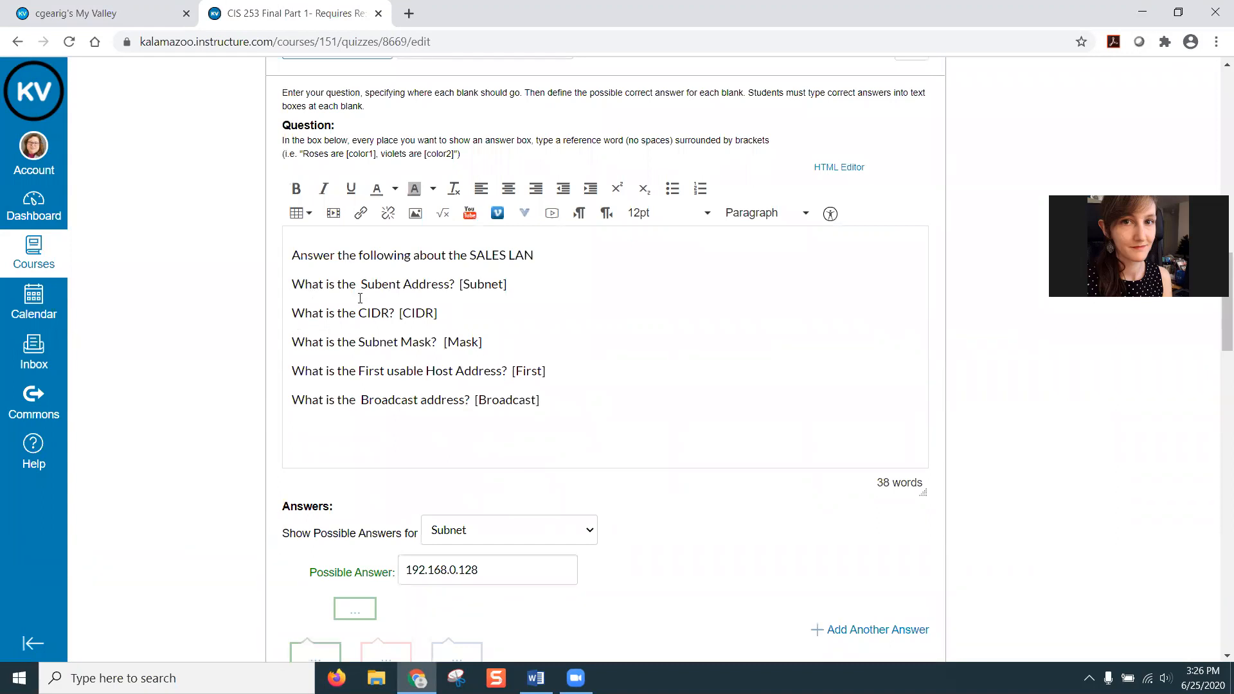
scroll(421, 342, down, 3)
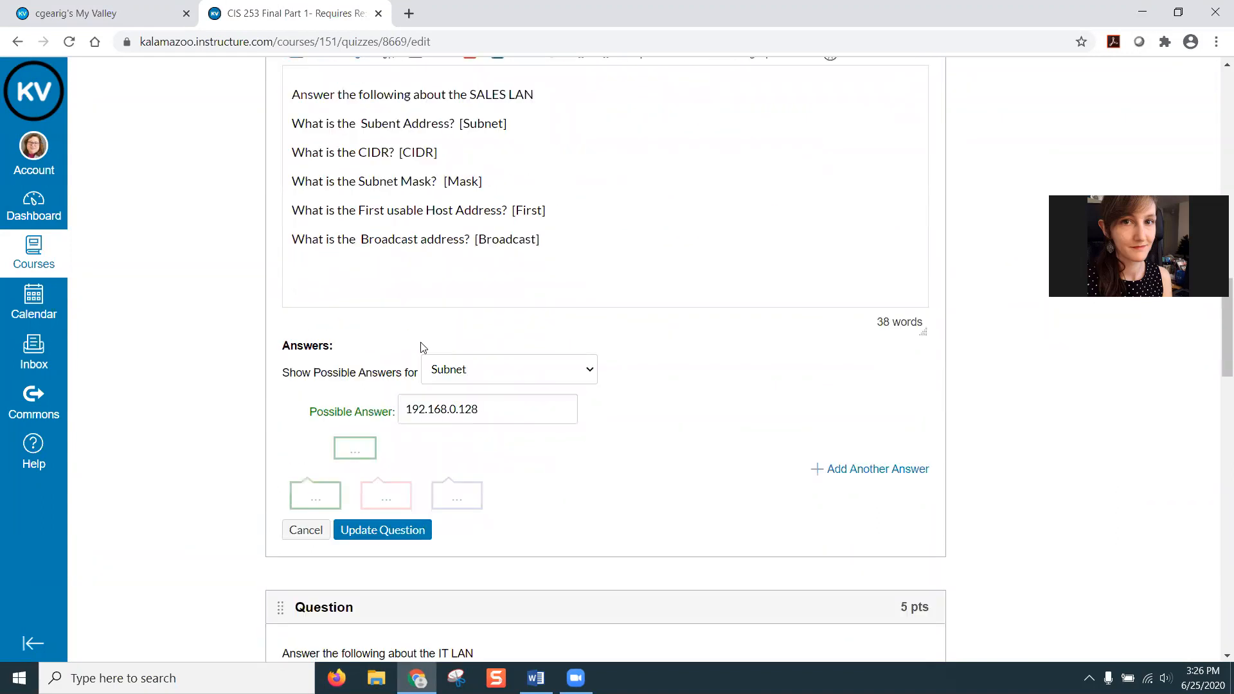
- Show the possible answers for the SALES LAN question's Subnet, CIDR and Mask blanks in turn
click(522, 370)
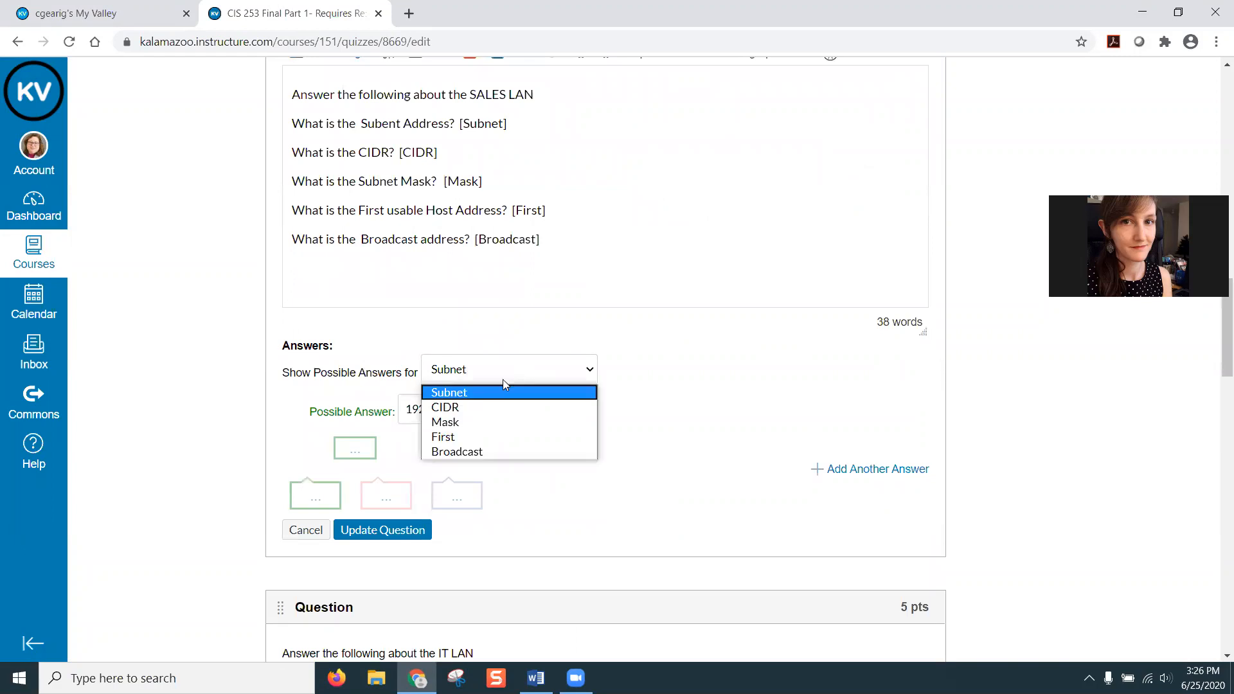
click(496, 377)
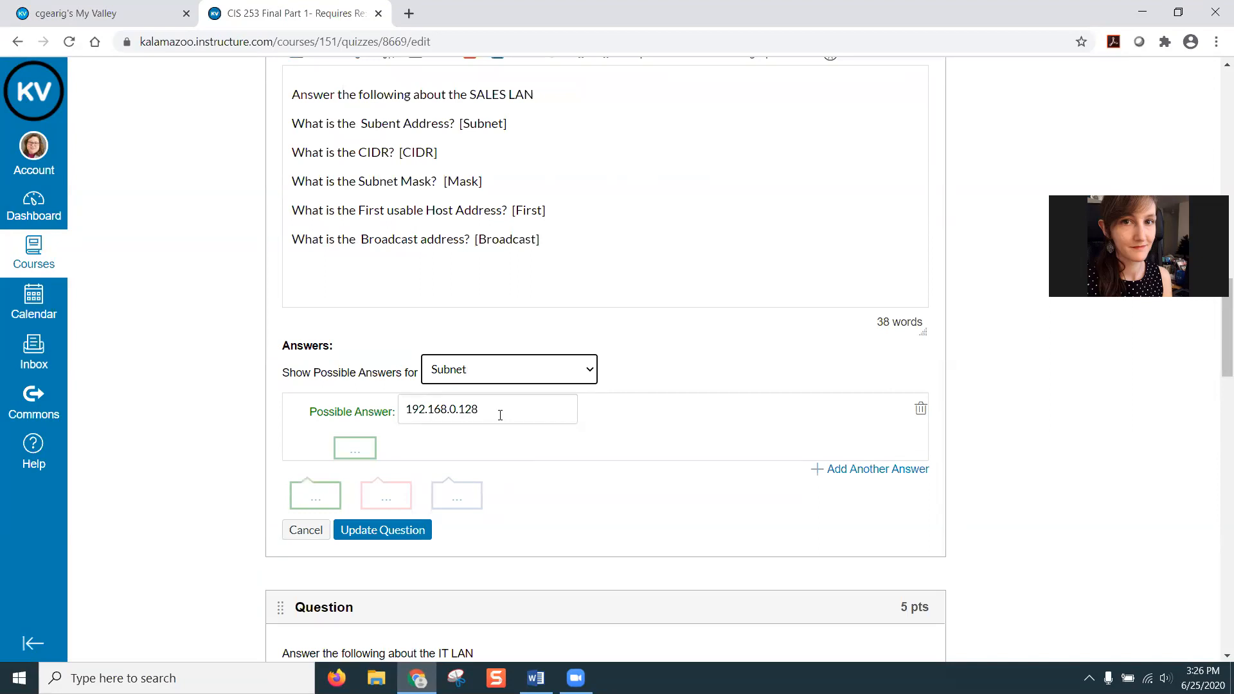
click(475, 376)
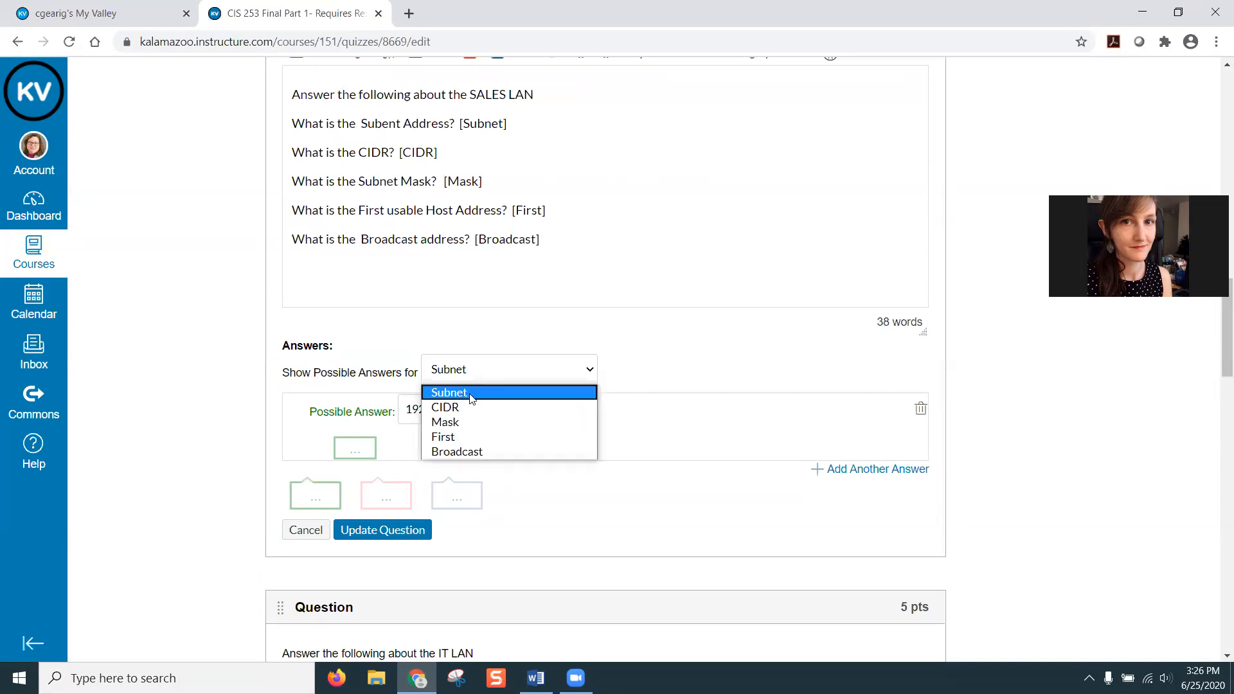
click(468, 408)
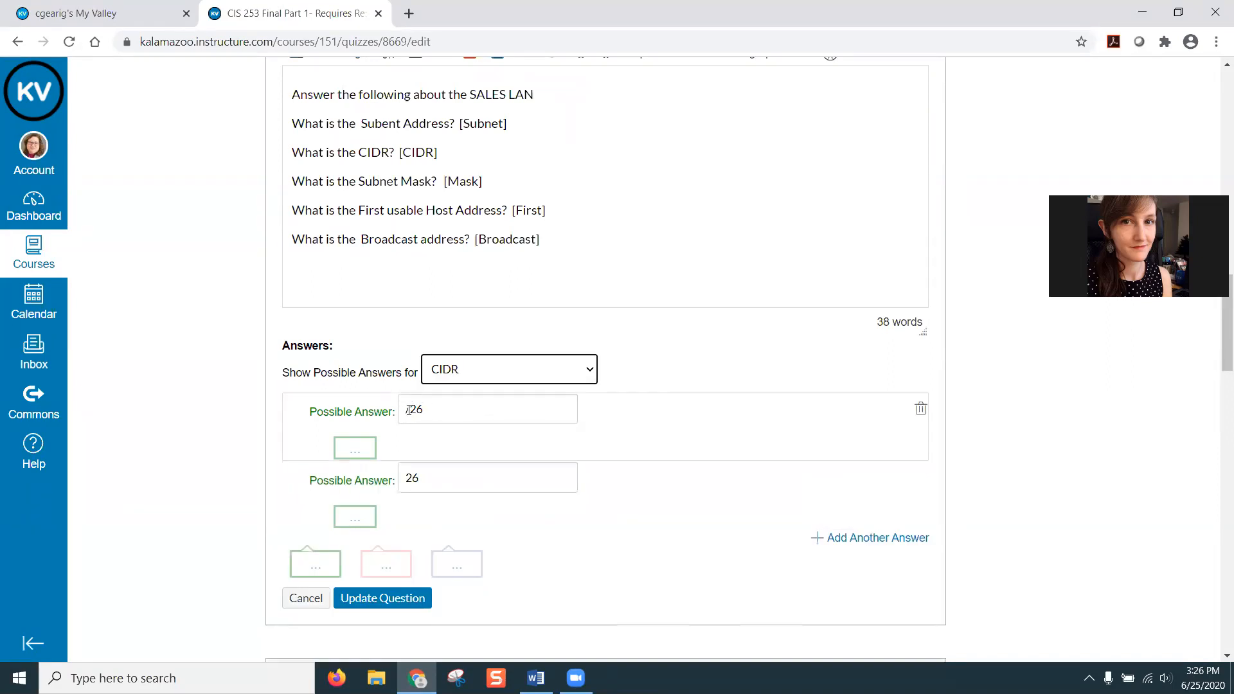
click(511, 376)
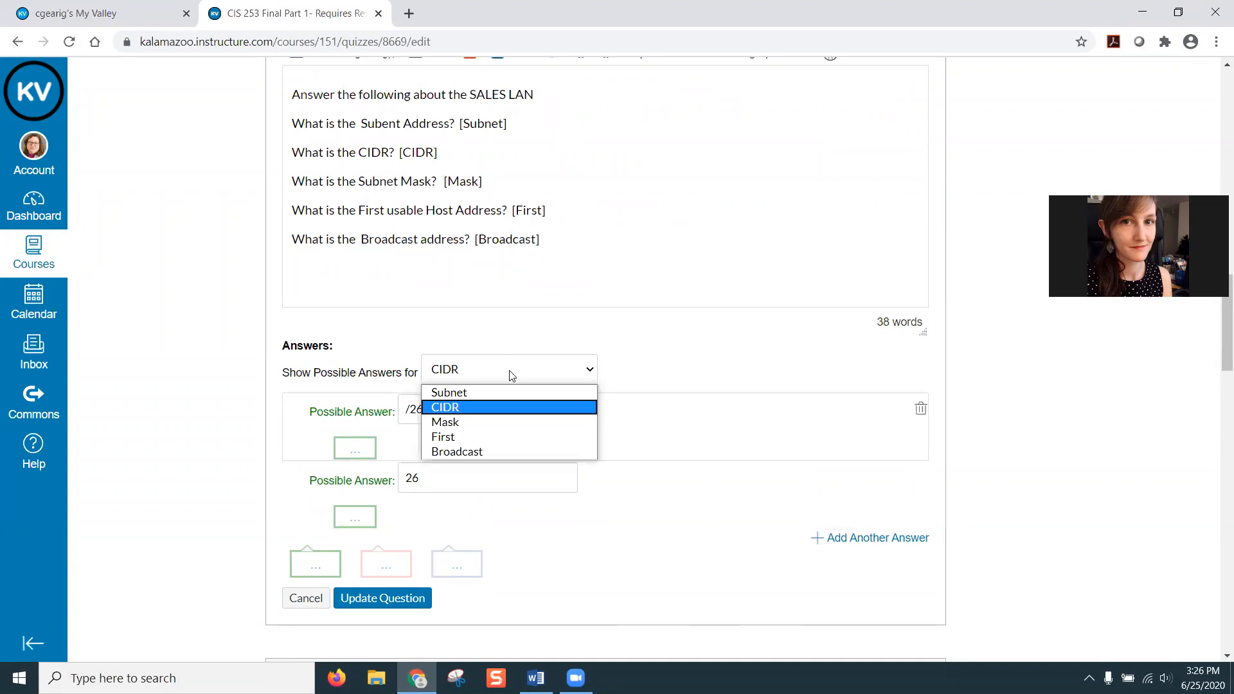
click(491, 419)
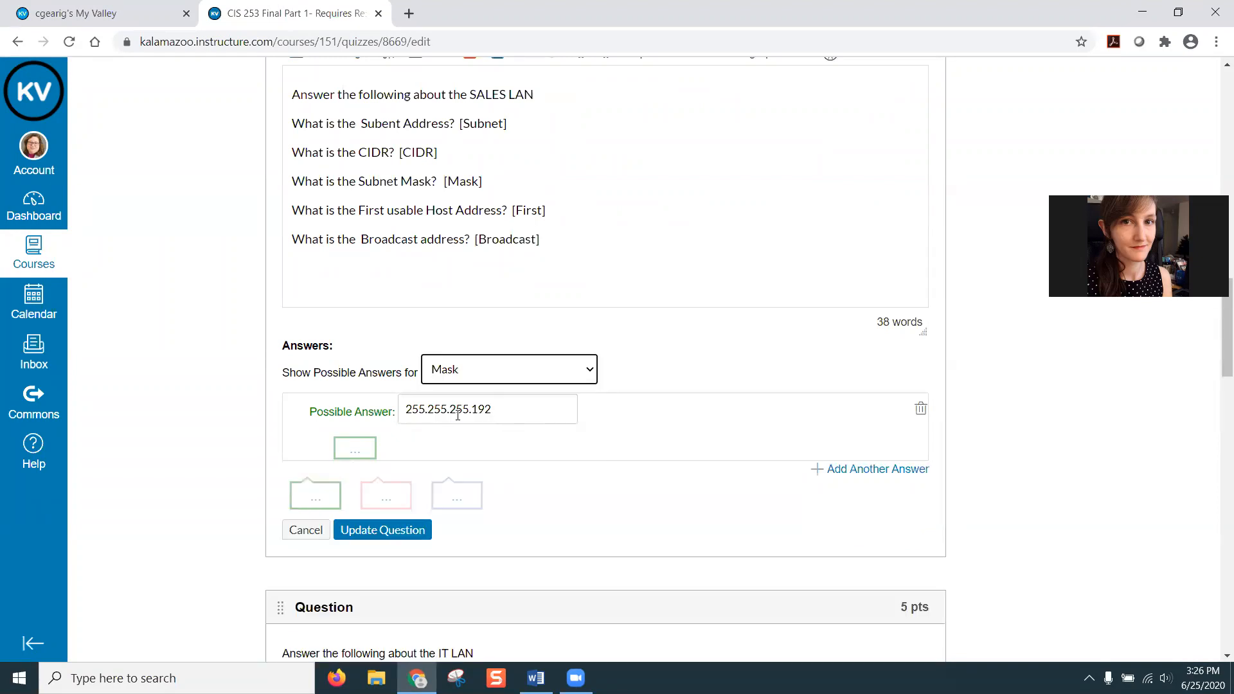
- Show the possible answers for the SALES LAN question's First and Broadcast blanks, and cancel editing the question
click(512, 377)
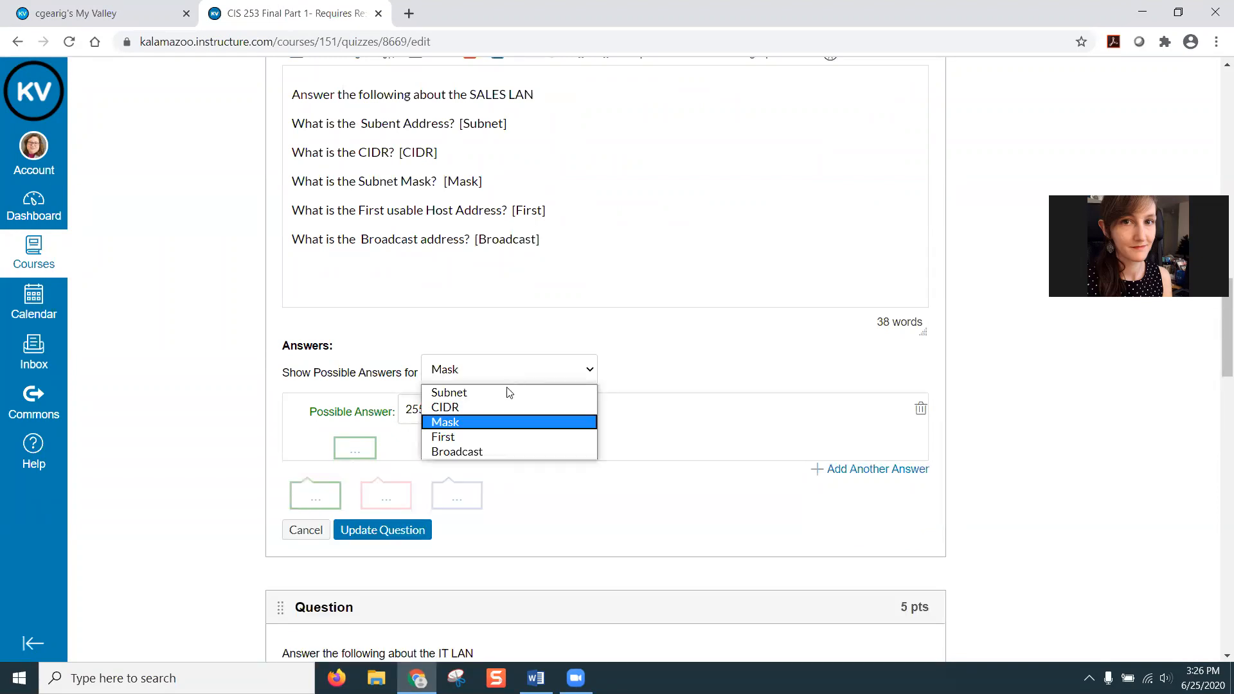
click(489, 437)
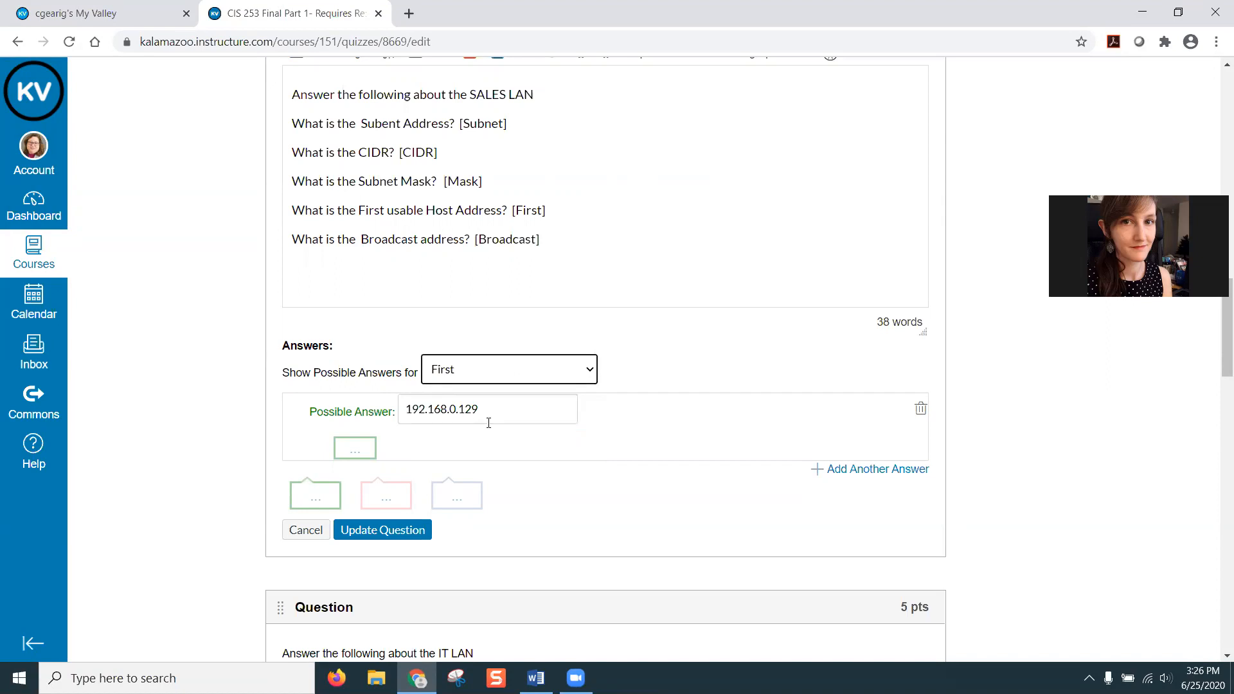
click(518, 373)
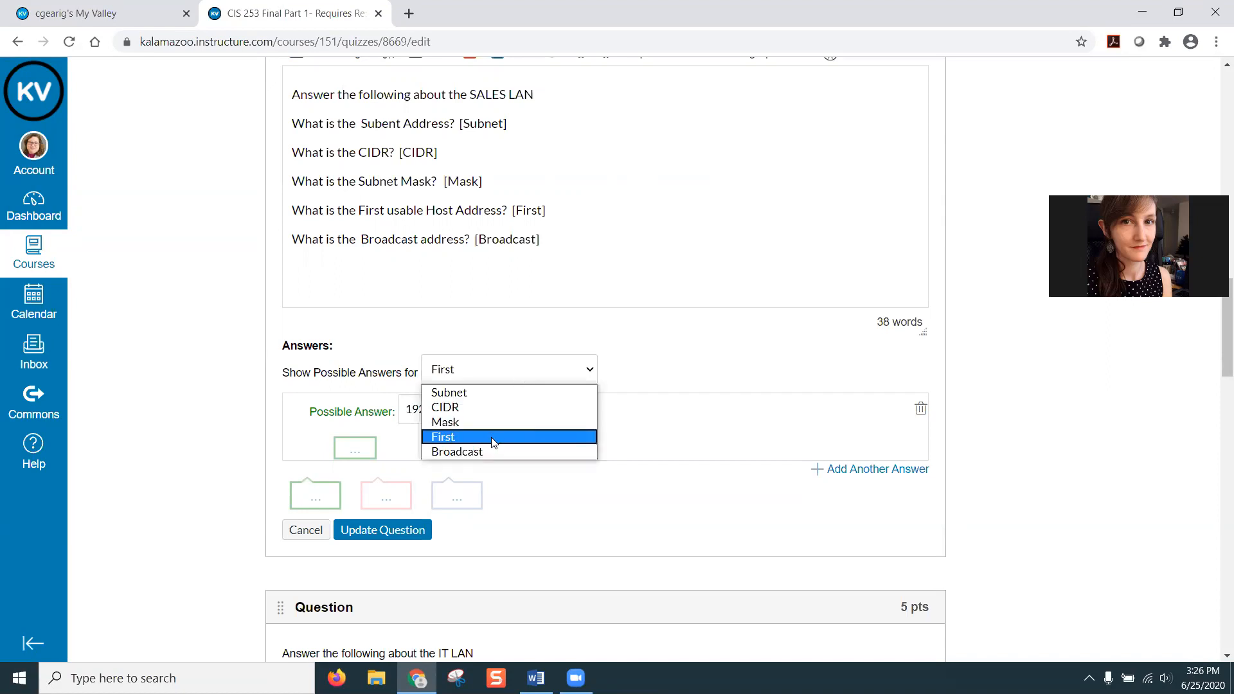
click(501, 450)
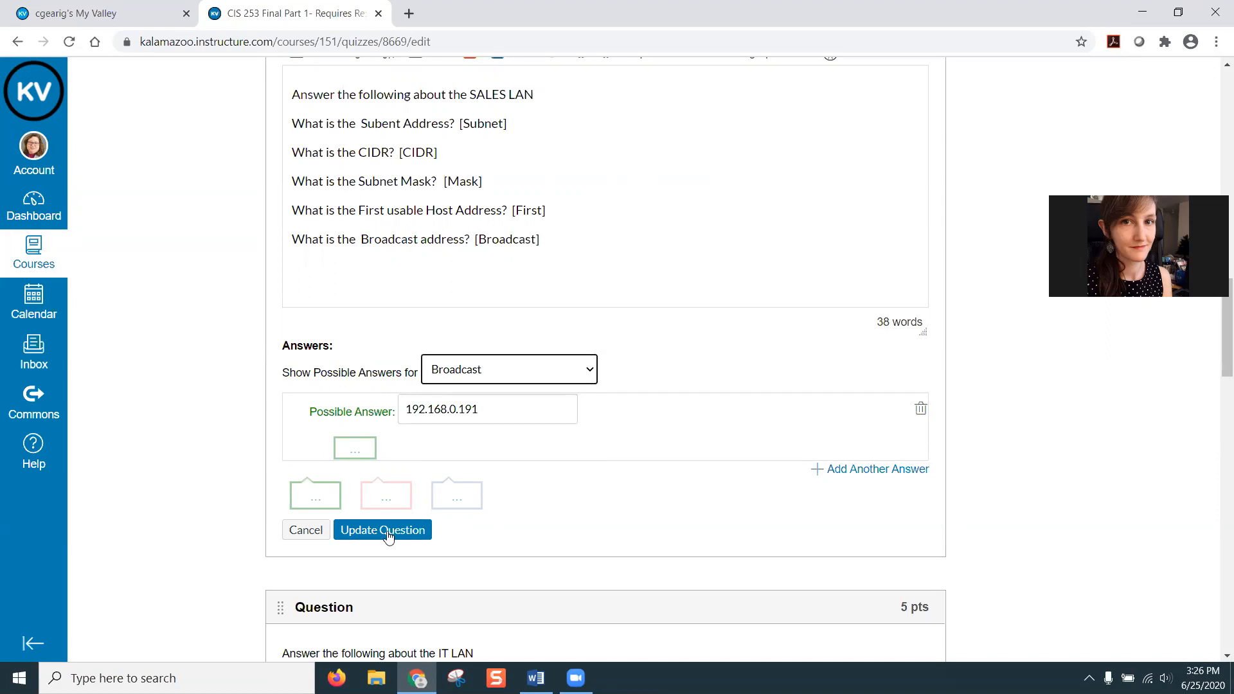
click(305, 531)
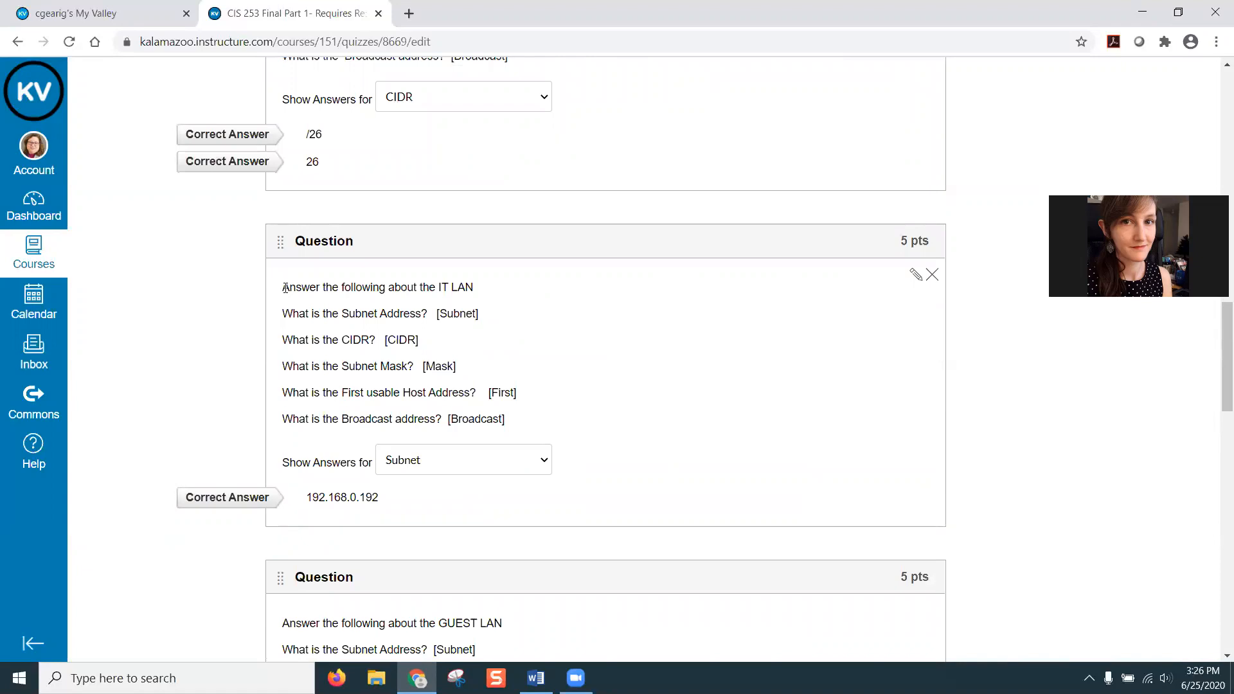
- Highlight the whole text of the IT LAN question, clear the highlight, and show the question's correct answers for CIDR
drag(286, 287, 530, 418)
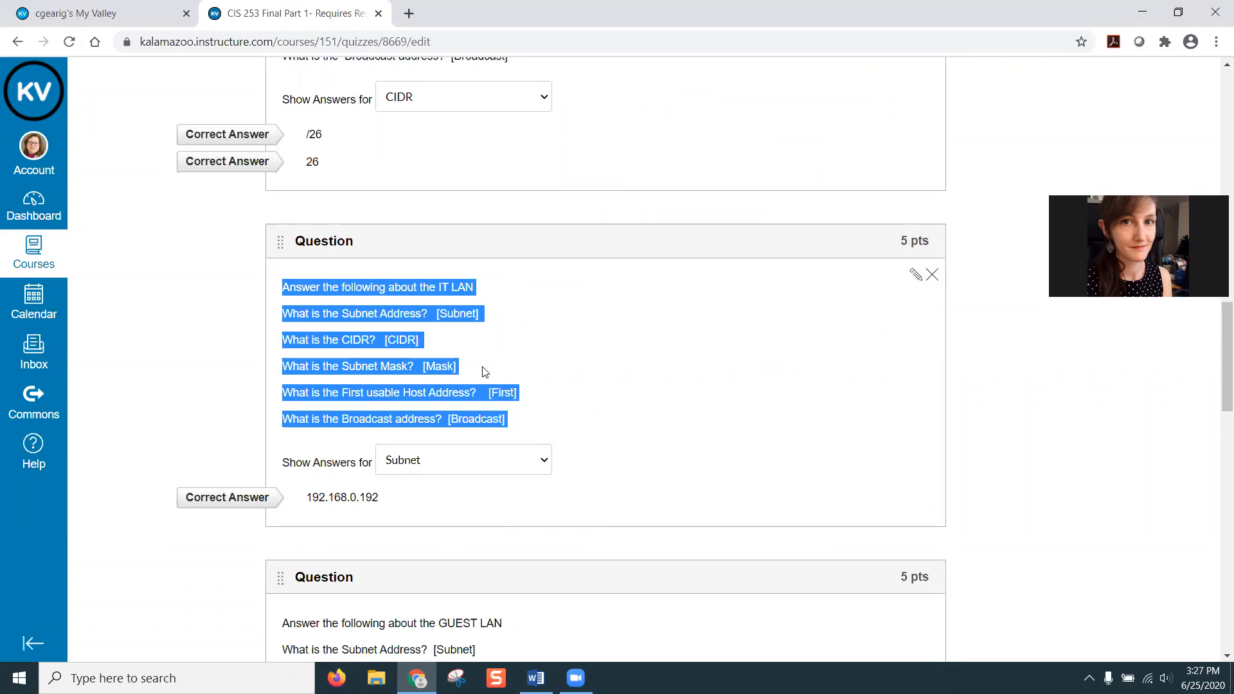
click(442, 288)
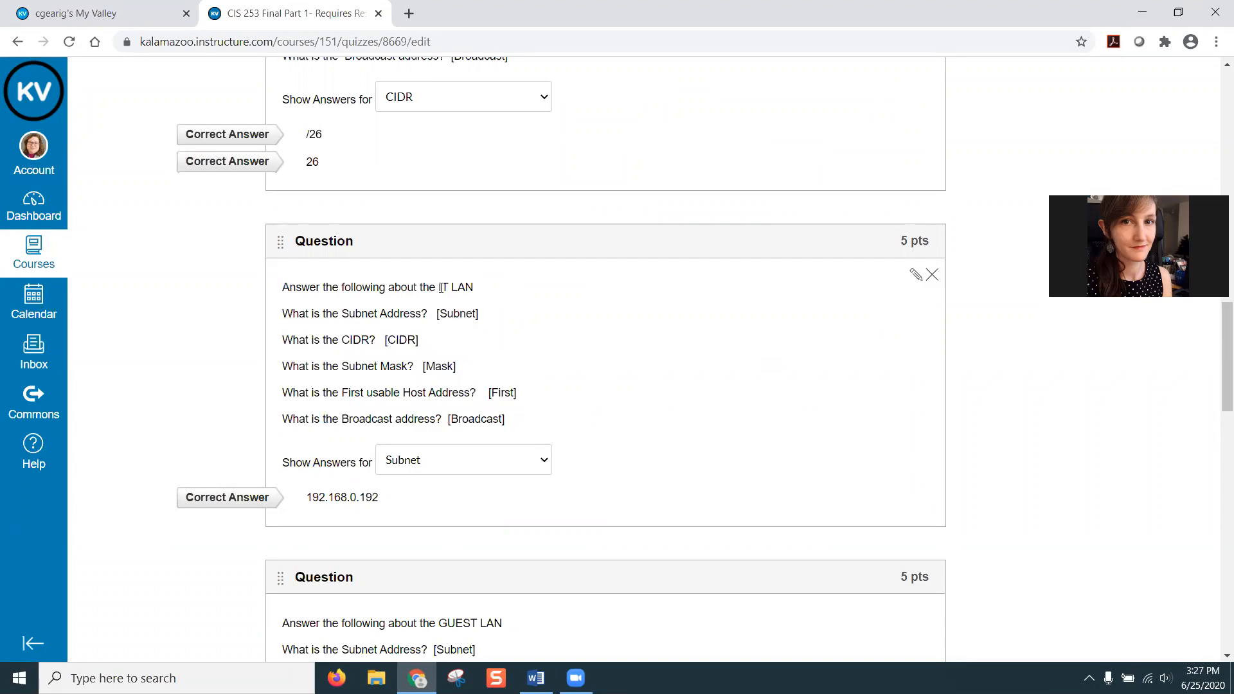
scroll(620, 340, down, 2)
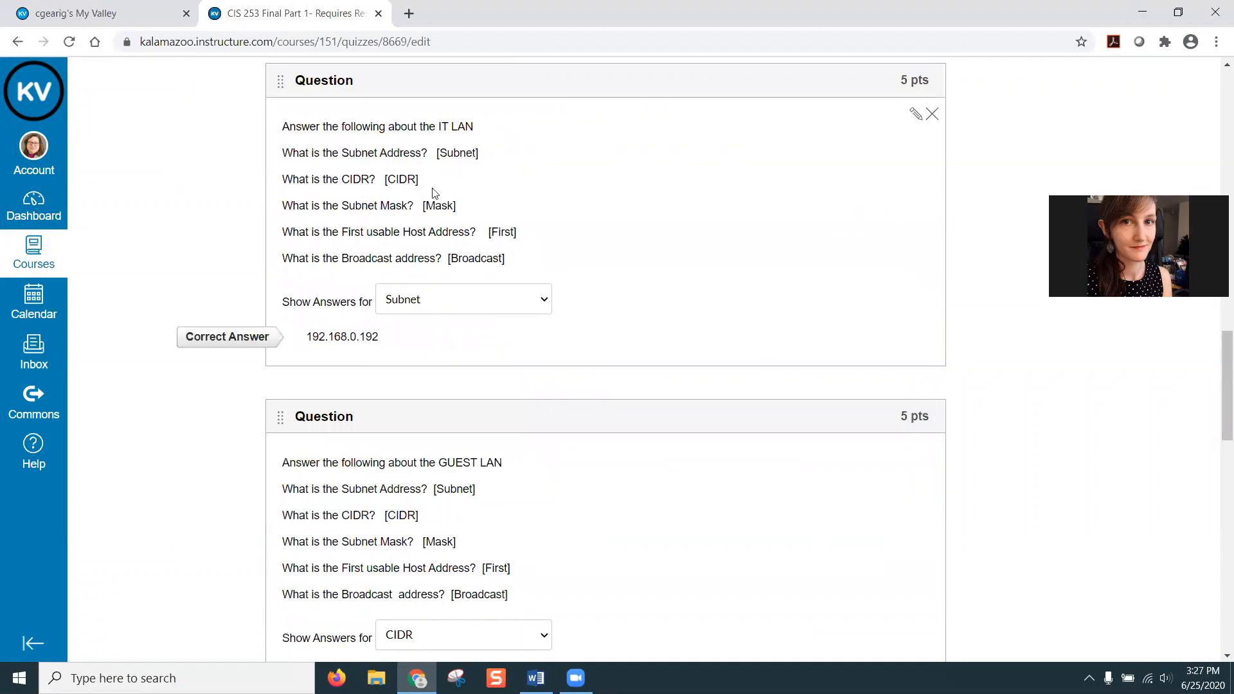
click(446, 304)
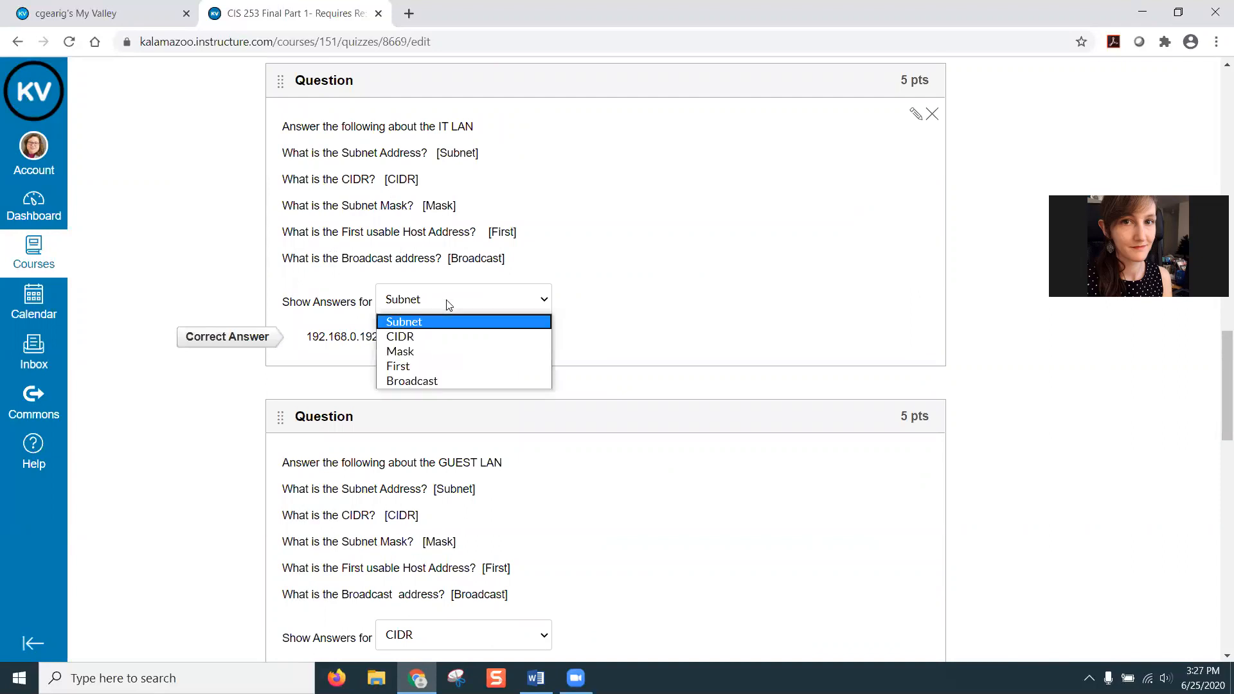
click(442, 337)
scroll(516, 371, up, 1)
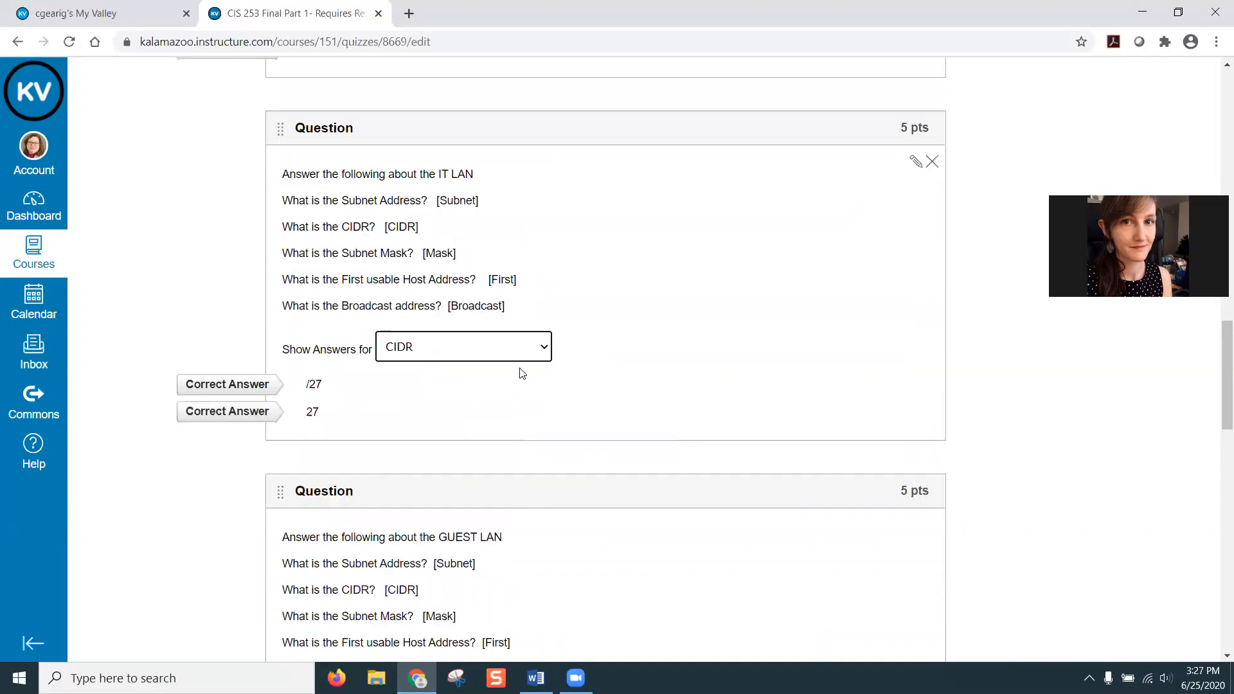
- Show the IT LAN question's correct answers for Mask, First and Broadcast, and look over the neighbouring SALES and GUEST LAN questions
scroll(514, 367, down, 9)
scroll(508, 360, down, 11)
click(433, 137)
click(429, 193)
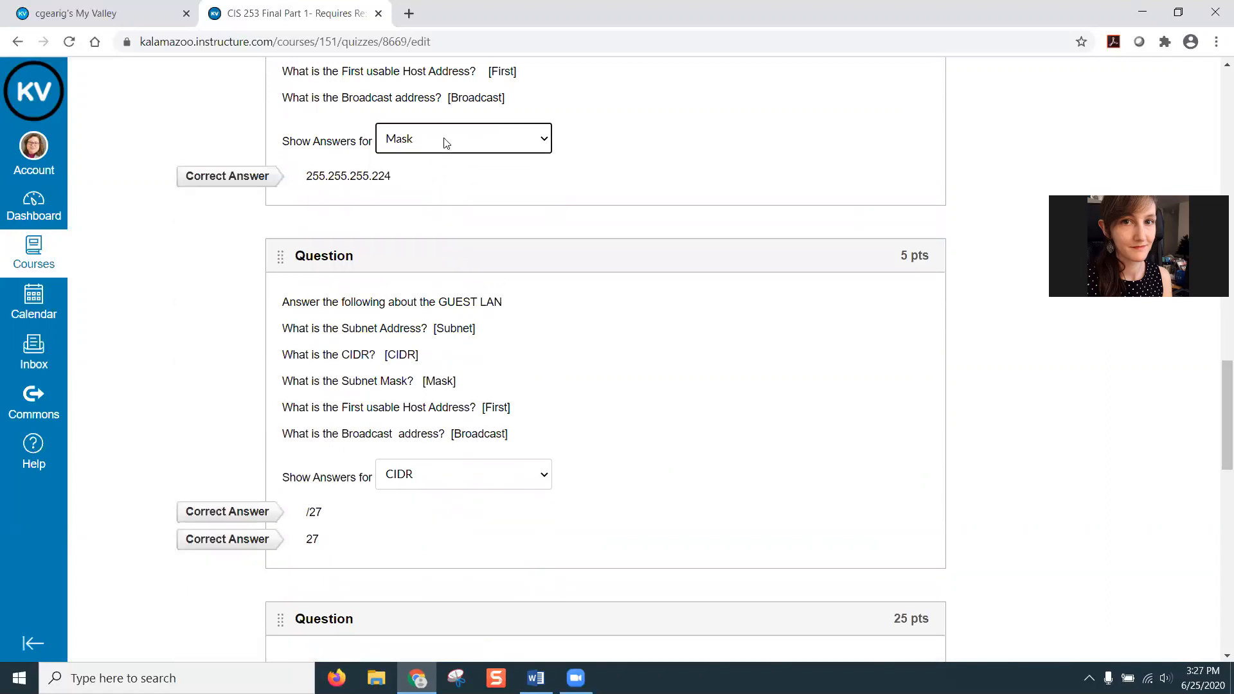
click(447, 138)
click(441, 204)
click(447, 143)
click(418, 219)
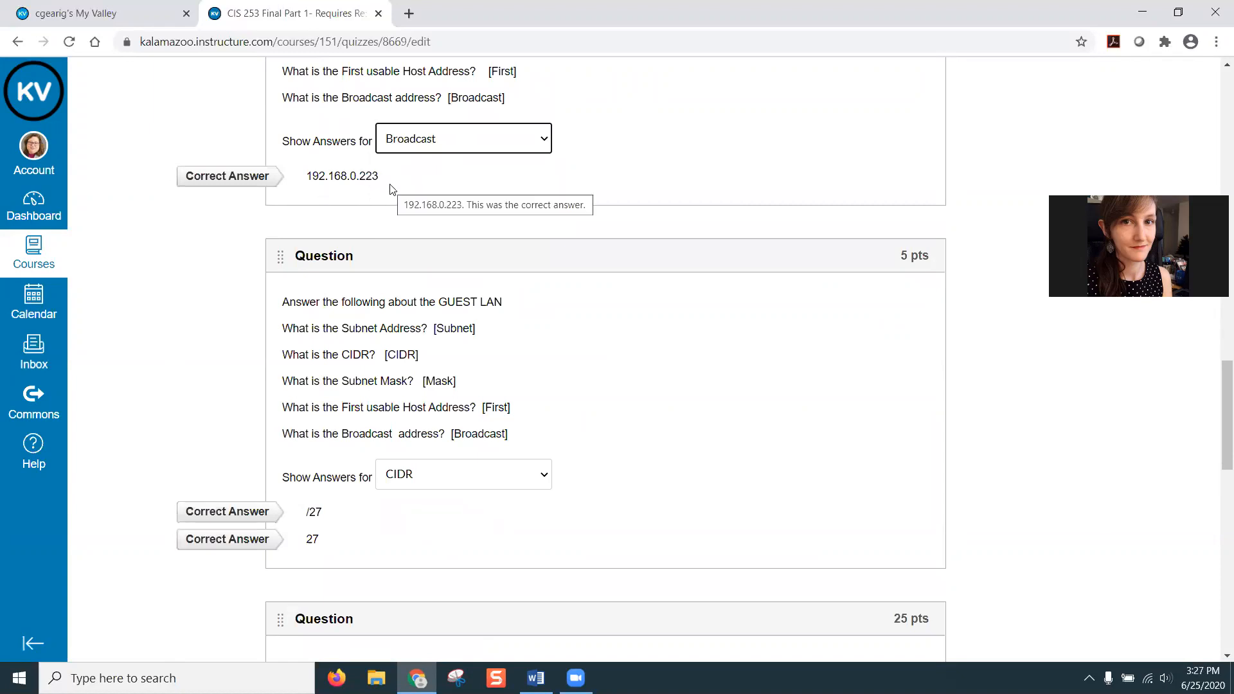
scroll(506, 226, up, 3)
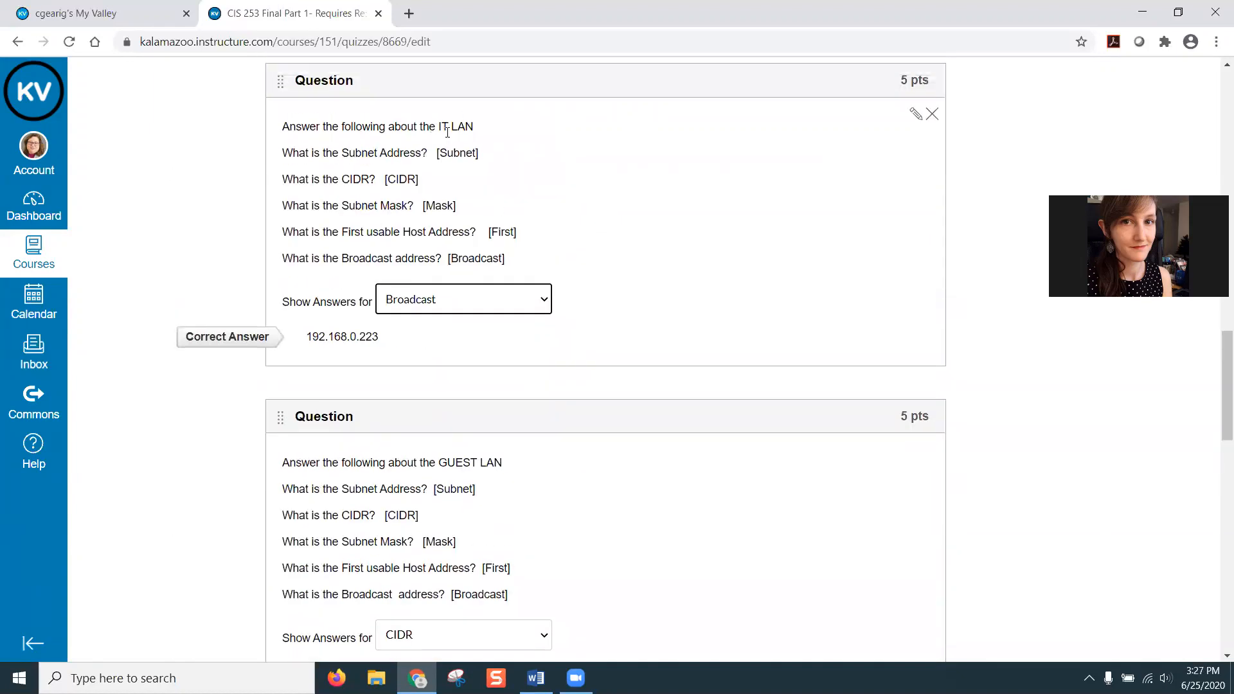
scroll(575, 275, up, 4)
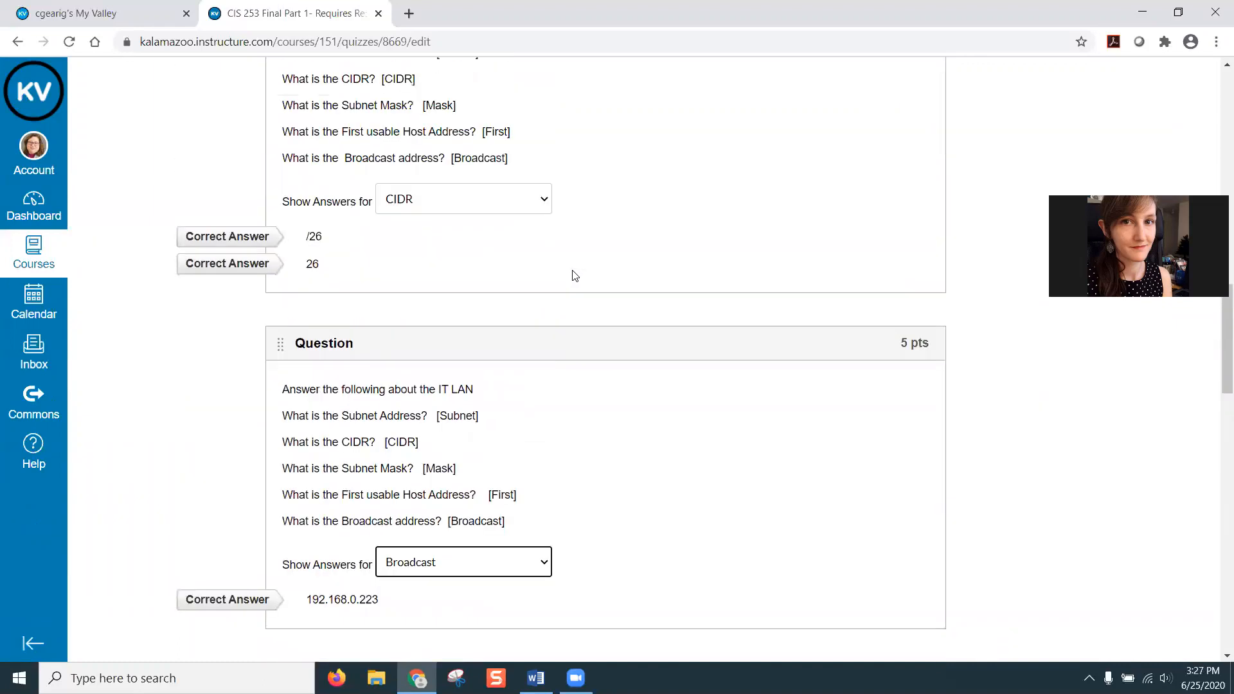
scroll(565, 271, up, 2)
scroll(554, 268, down, 10)
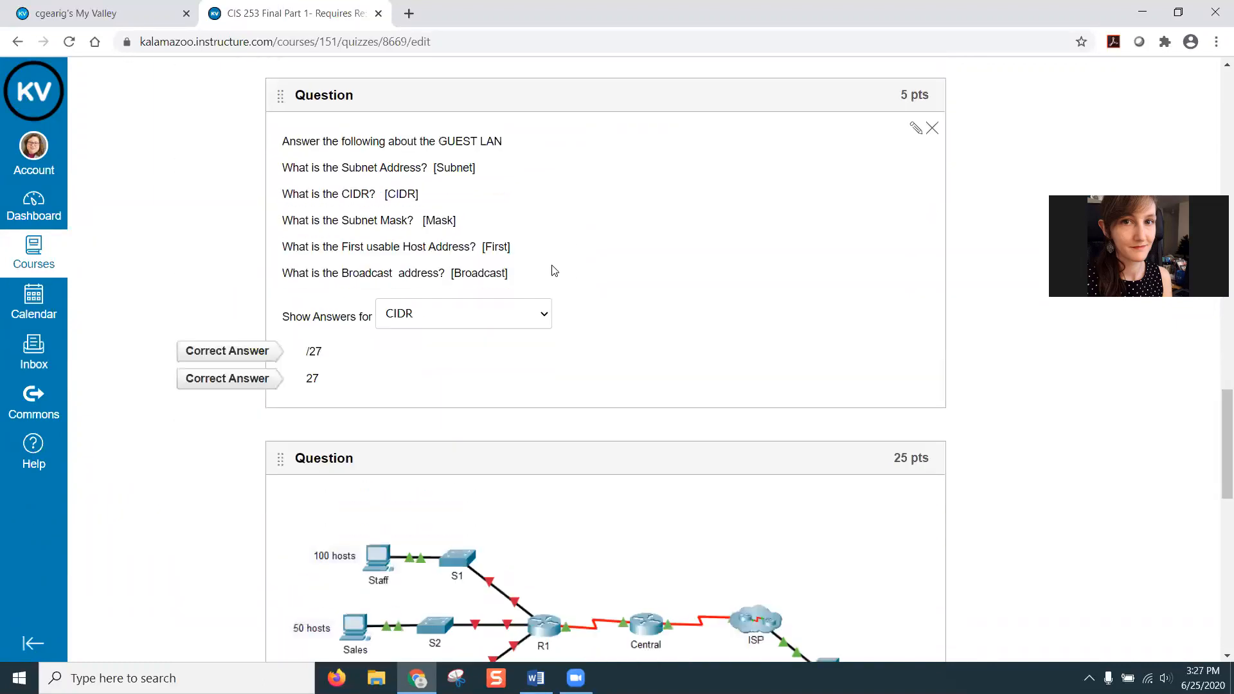
- Switch to the Word exam document and examine the network diagram, its instructions and the start of the Addressing Table
click(536, 674)
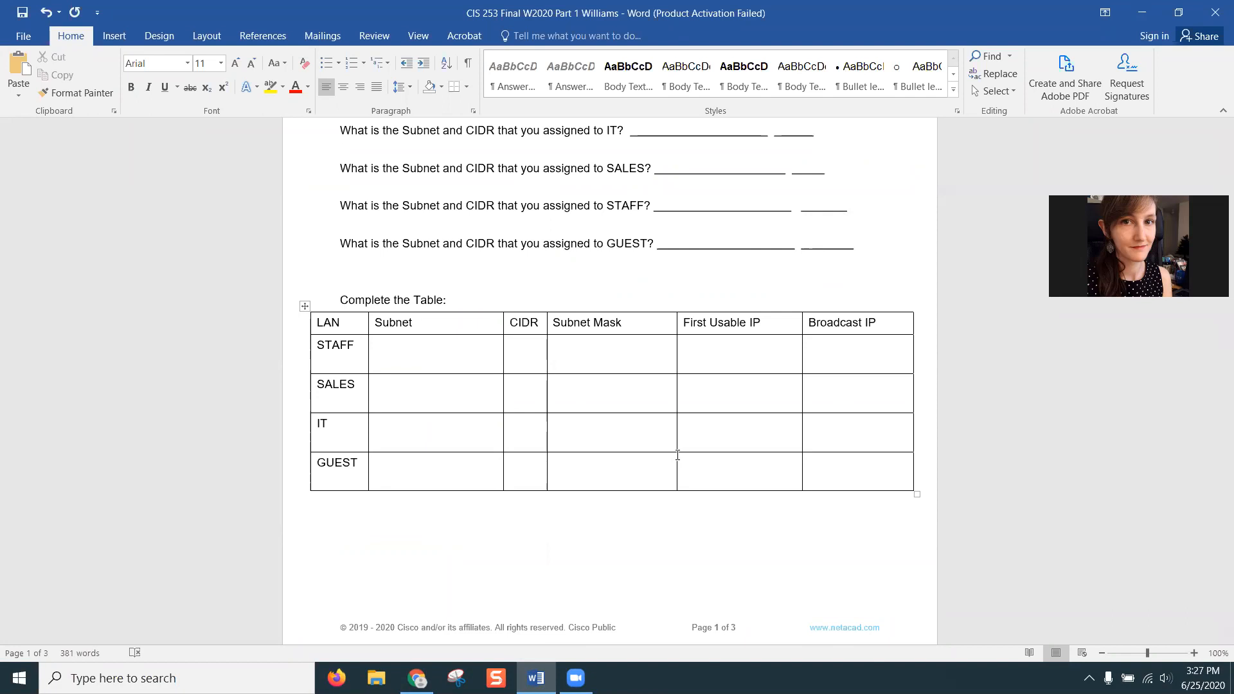
scroll(431, 392, down, 10)
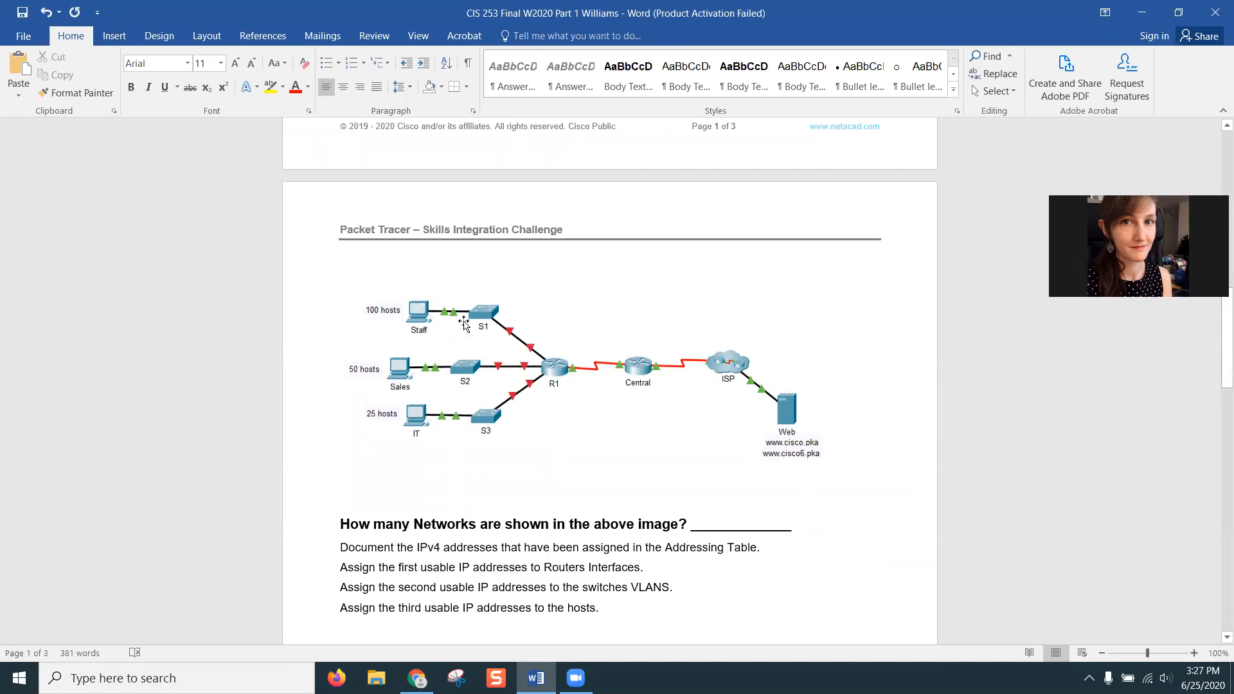
scroll(464, 323, down, 3)
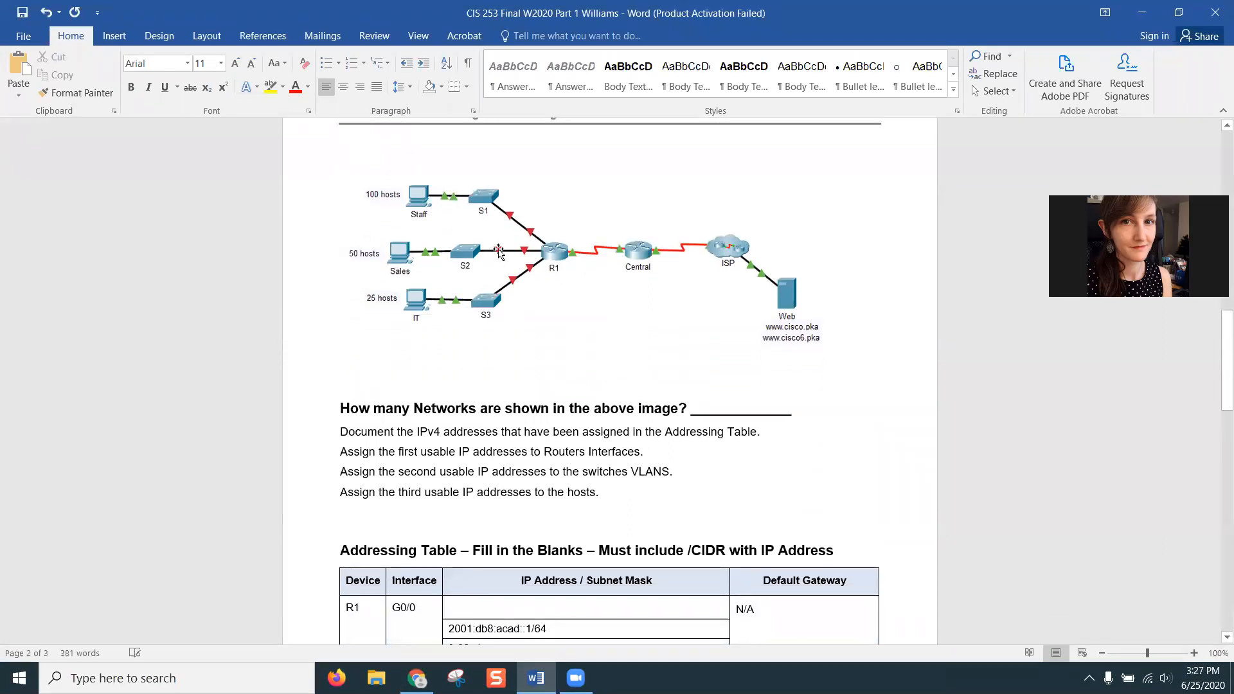
scroll(440, 336, down, 2)
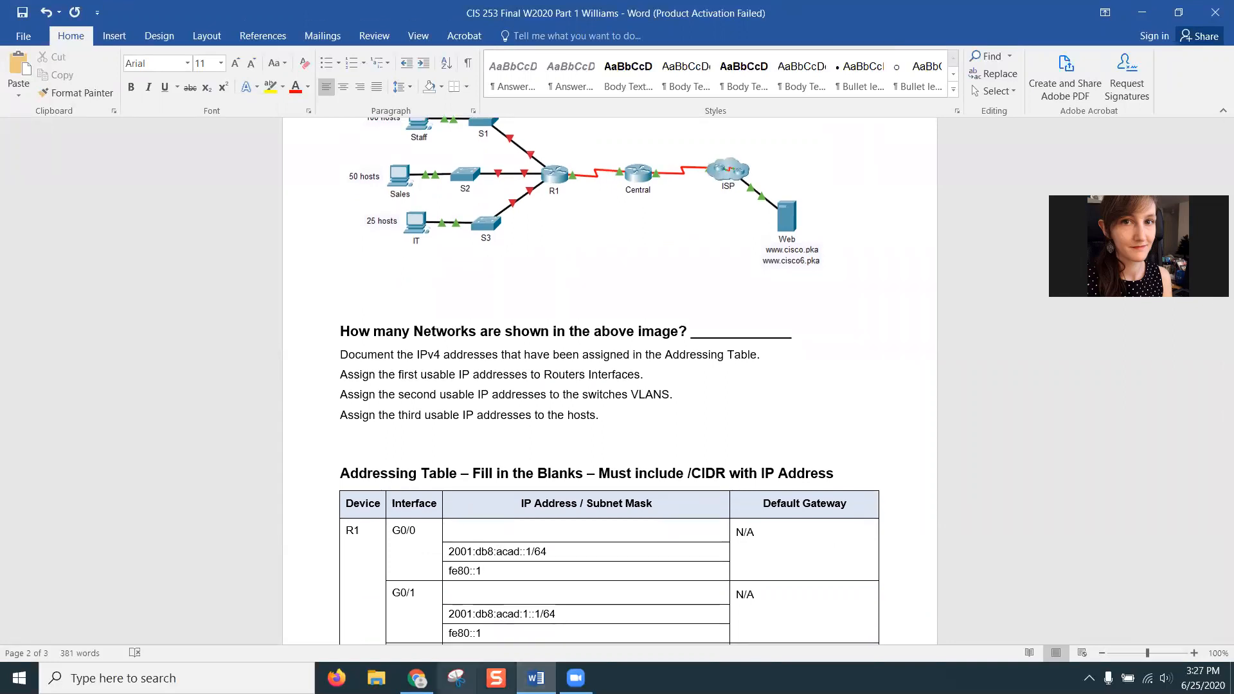
- Switch back to the Canvas quiz in Chrome and examine the 25-point network diagram question with its table of blanks
click(416, 678)
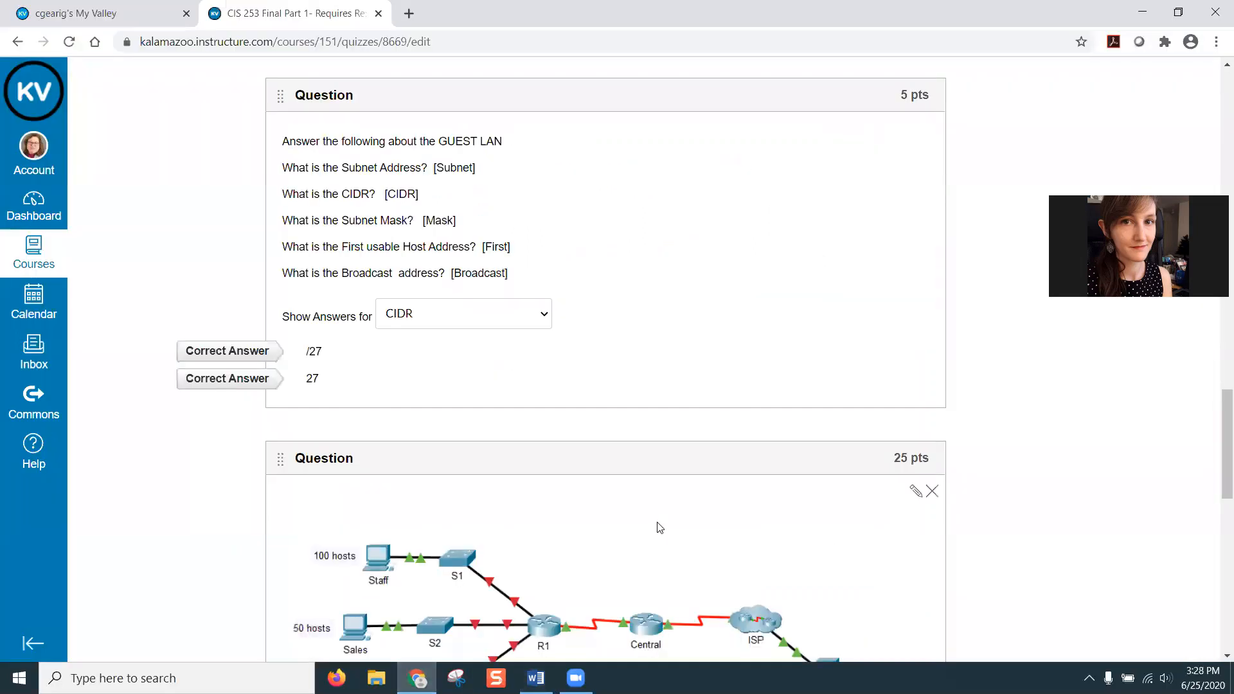
scroll(646, 529, down, 3)
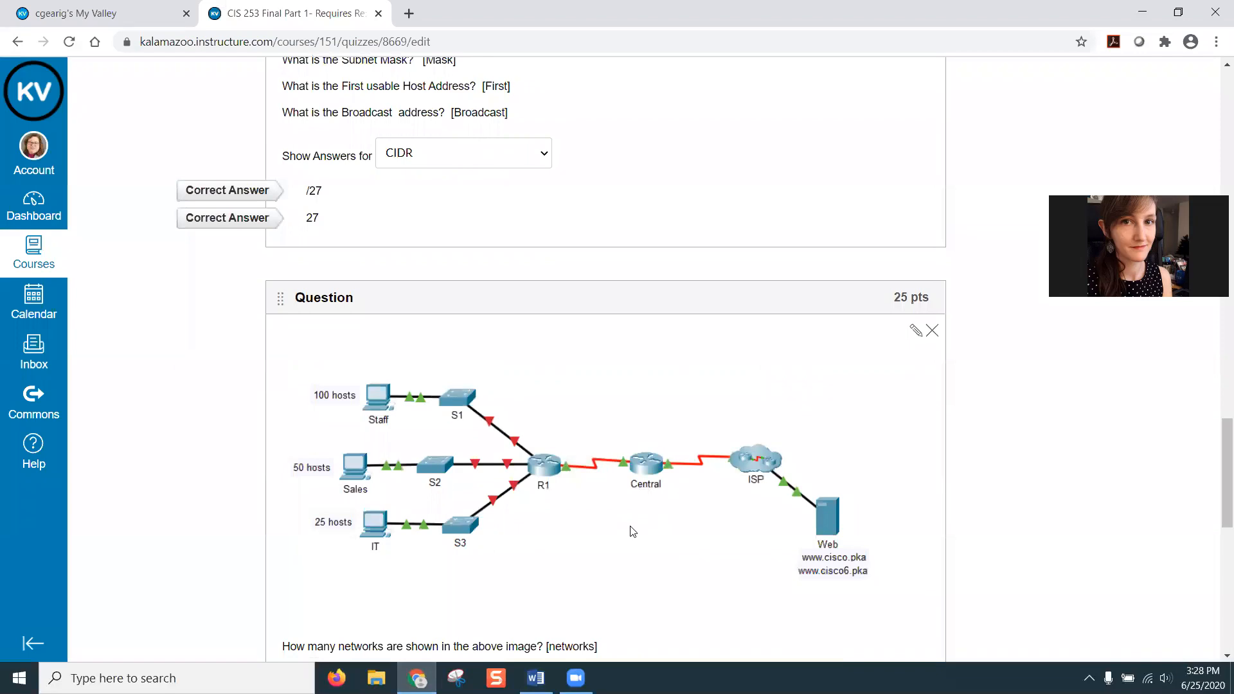
scroll(631, 530, down, 1)
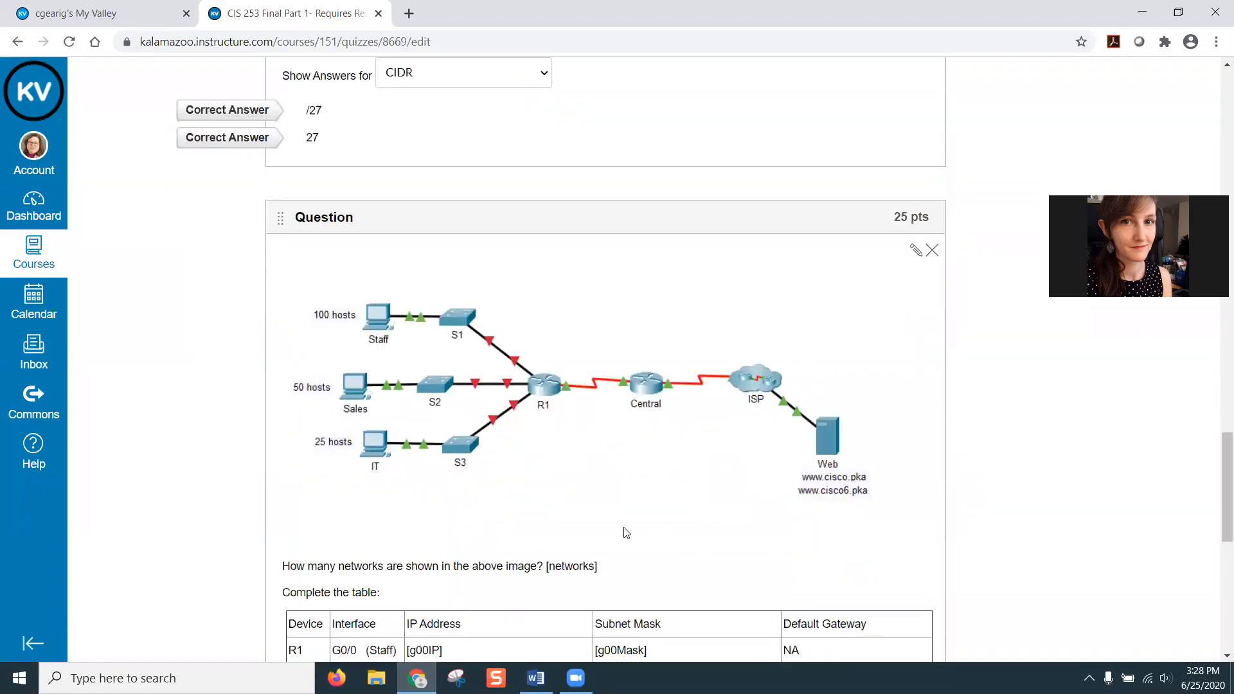
scroll(518, 385, down, 1)
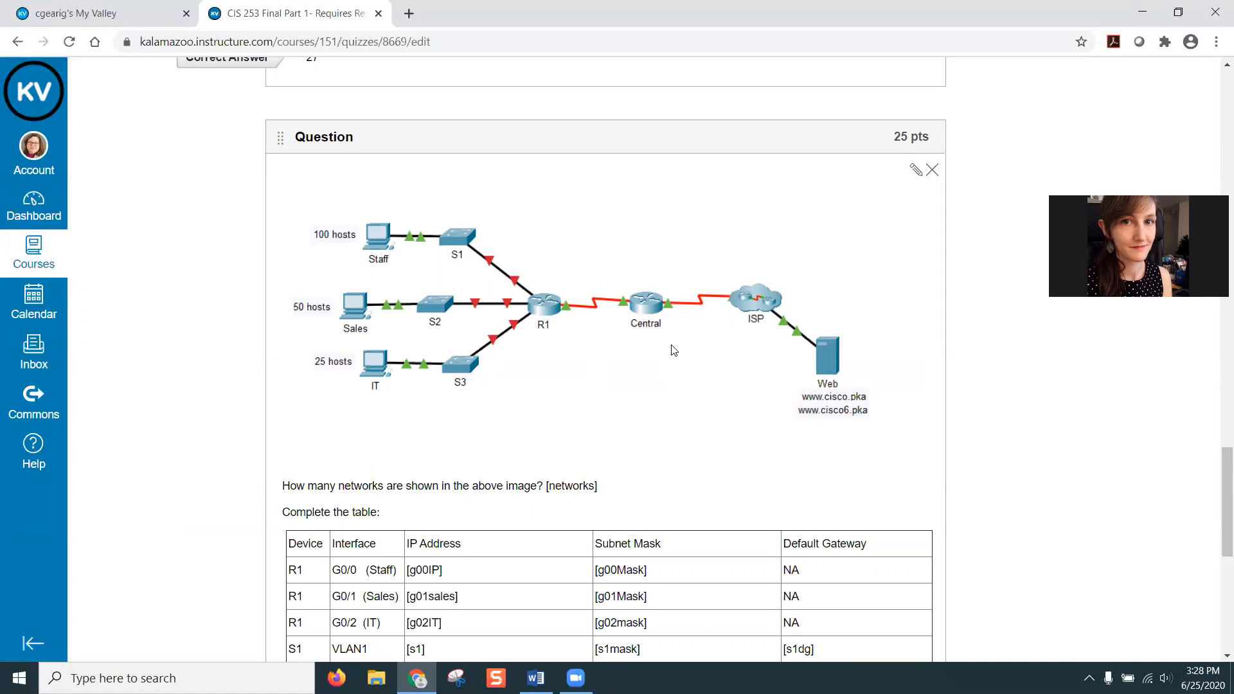
scroll(665, 350, down, 4)
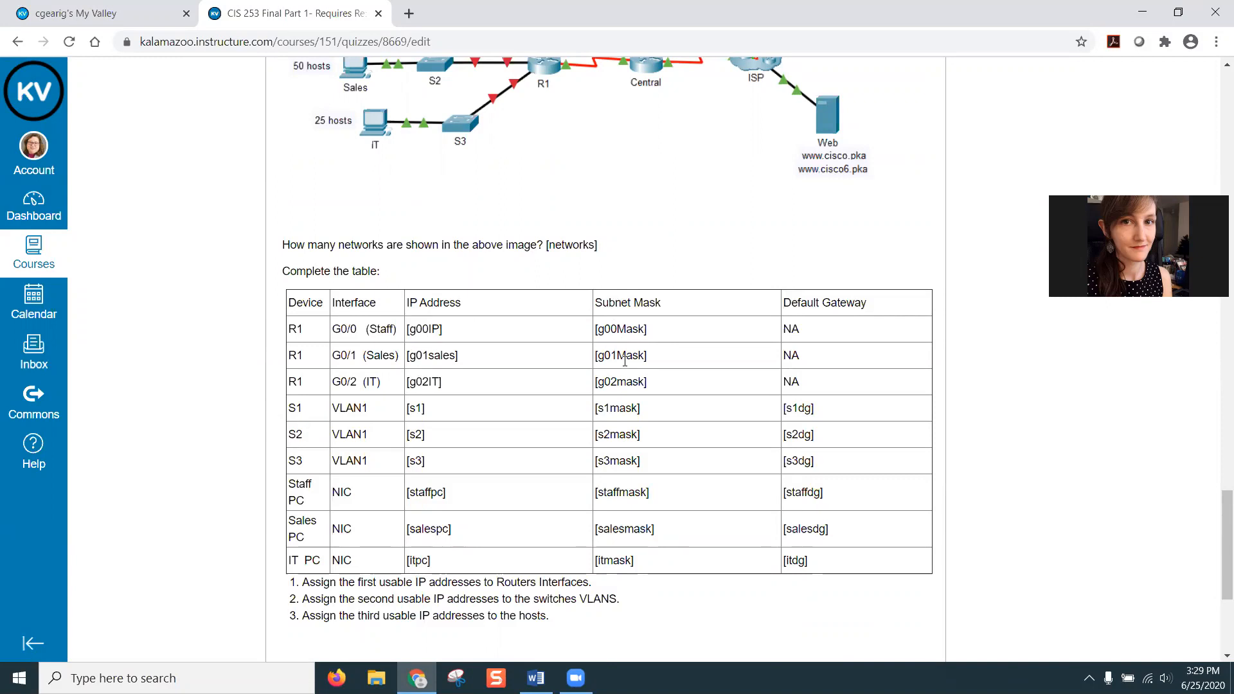
scroll(576, 462, down, 4)
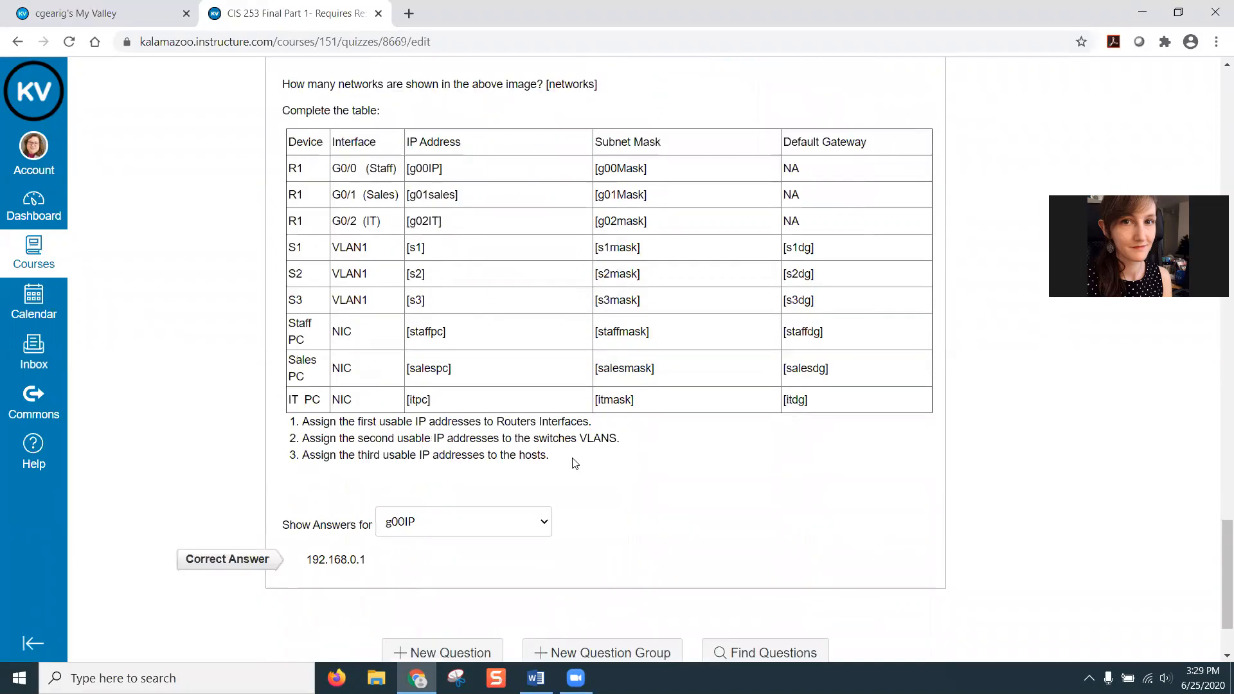
- Show the network diagram question's correct answers for the g00Mask, s1, s1mask and s1dg blanks
click(469, 448)
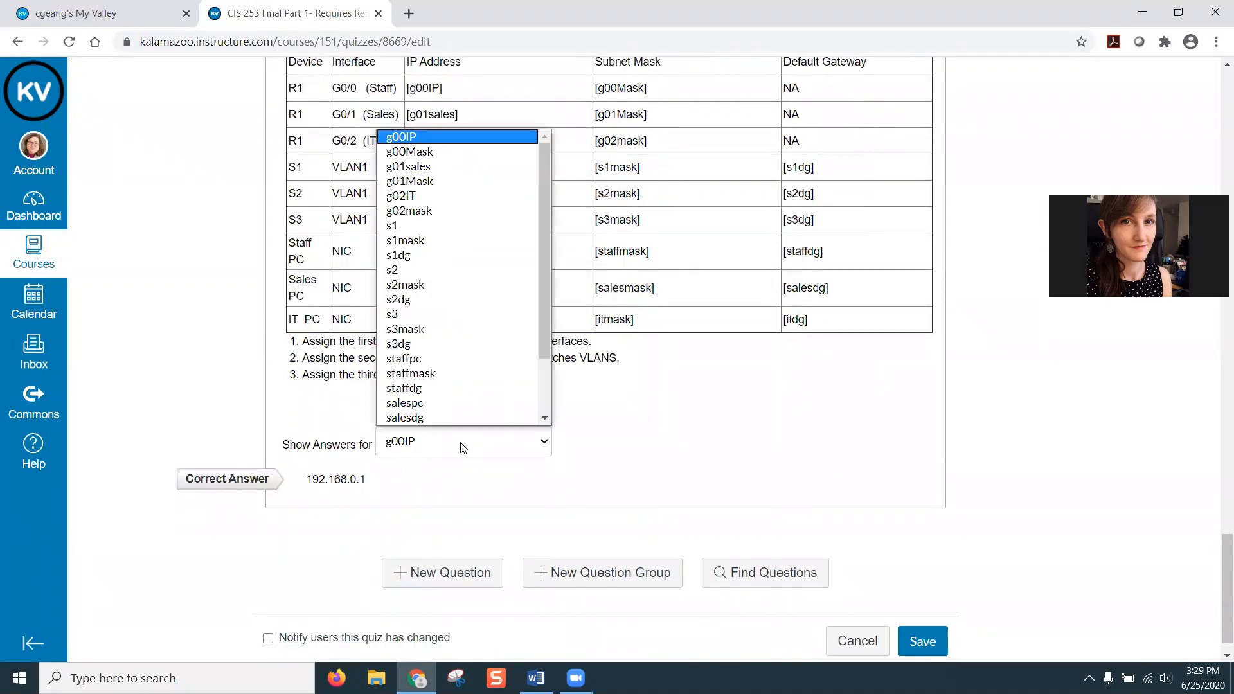
click(432, 153)
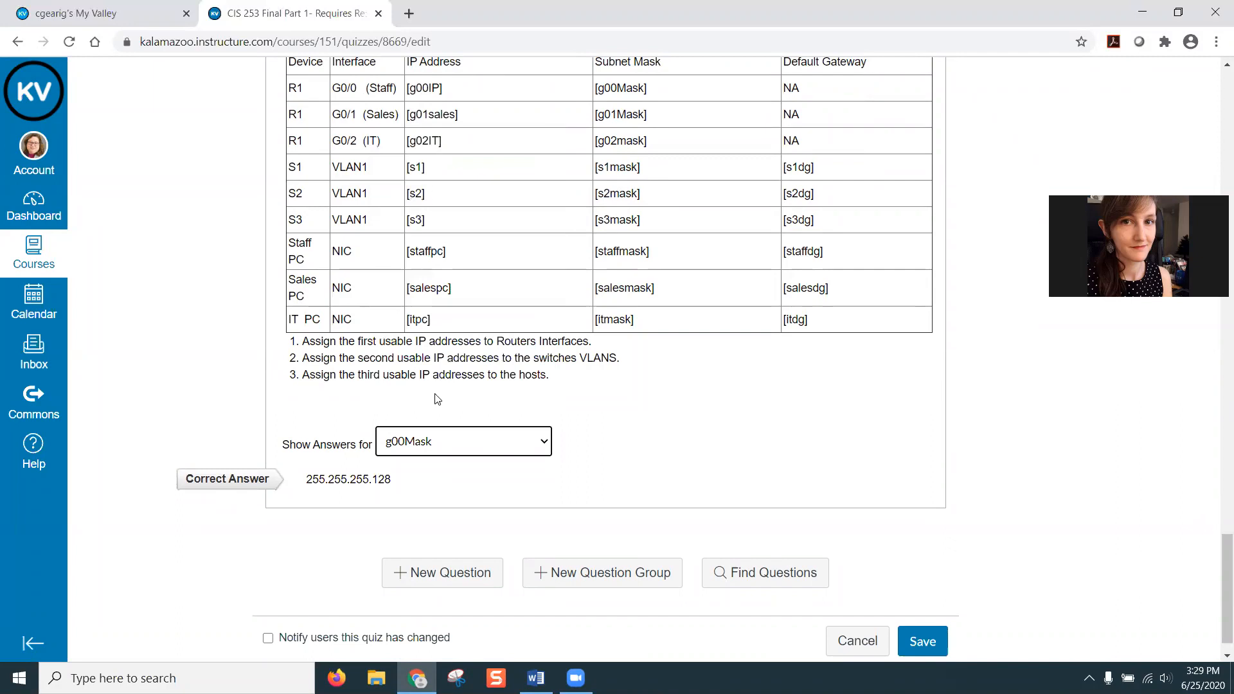
click(442, 449)
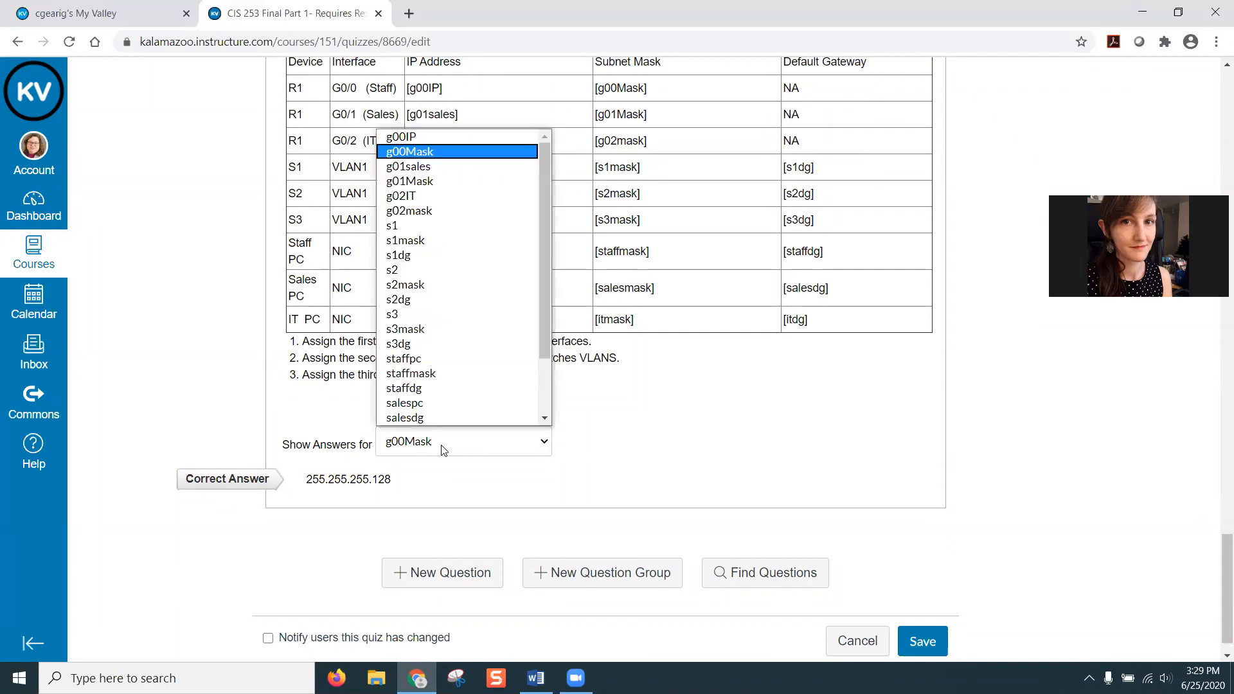
click(429, 228)
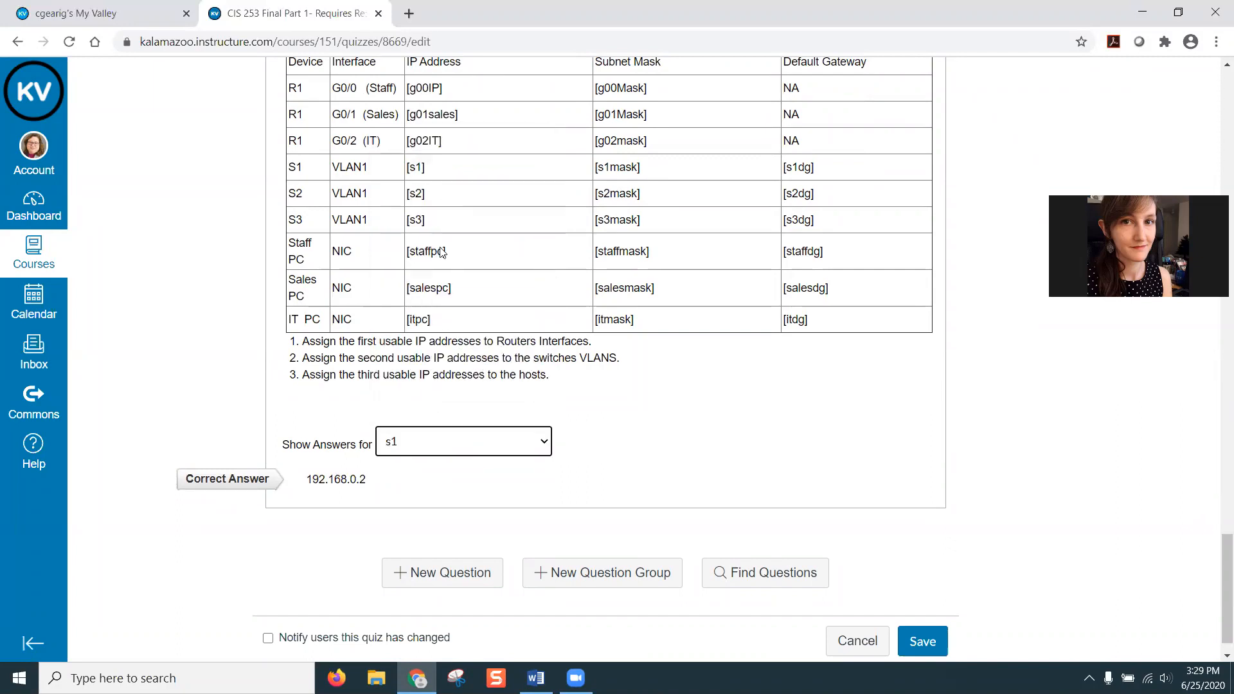
click(461, 448)
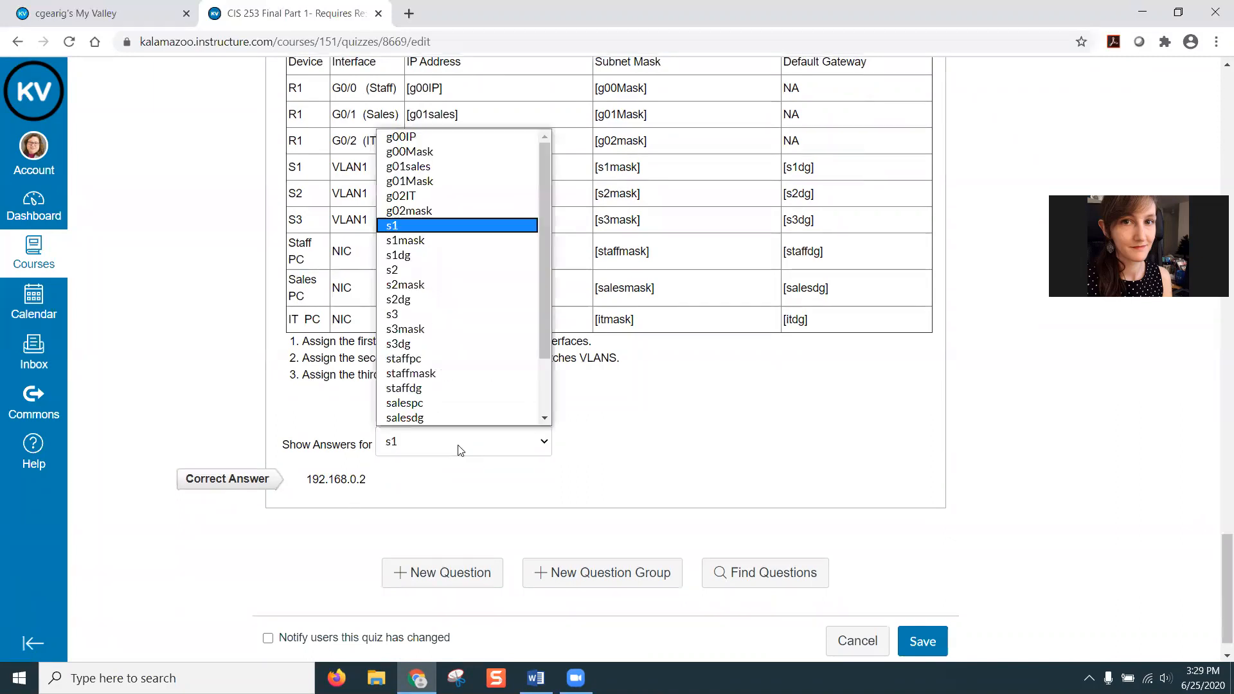
click(442, 252)
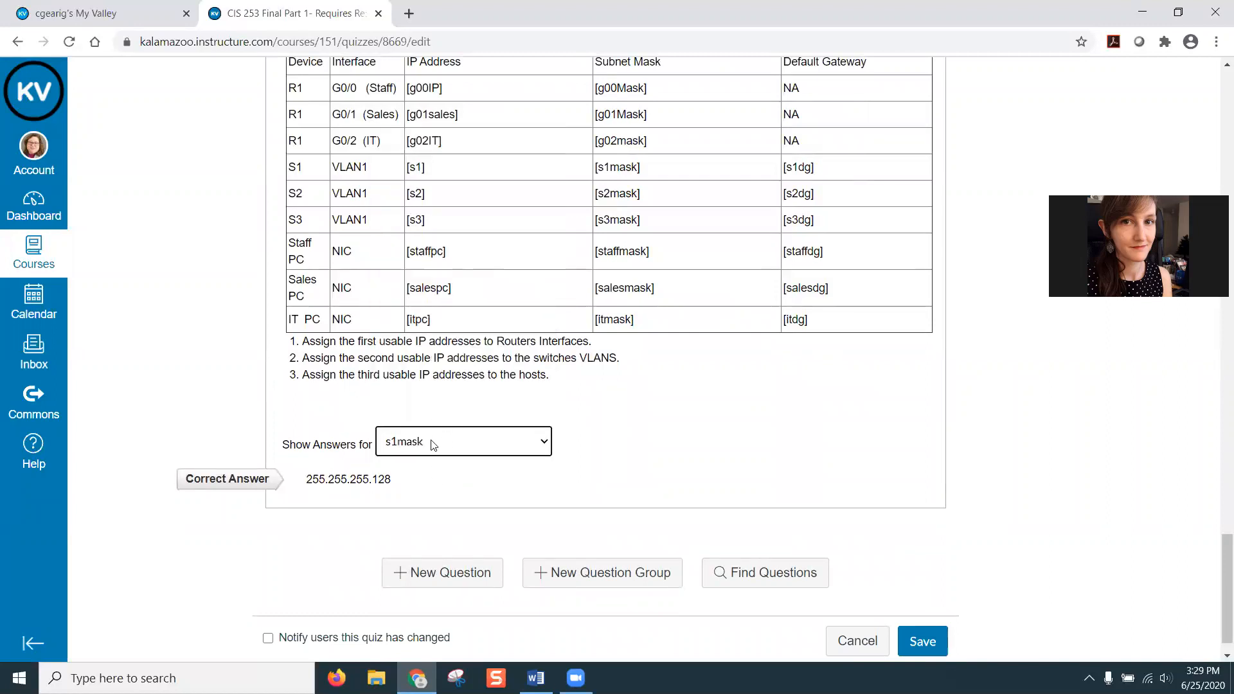
click(433, 445)
click(438, 255)
scroll(663, 506, down, 1)
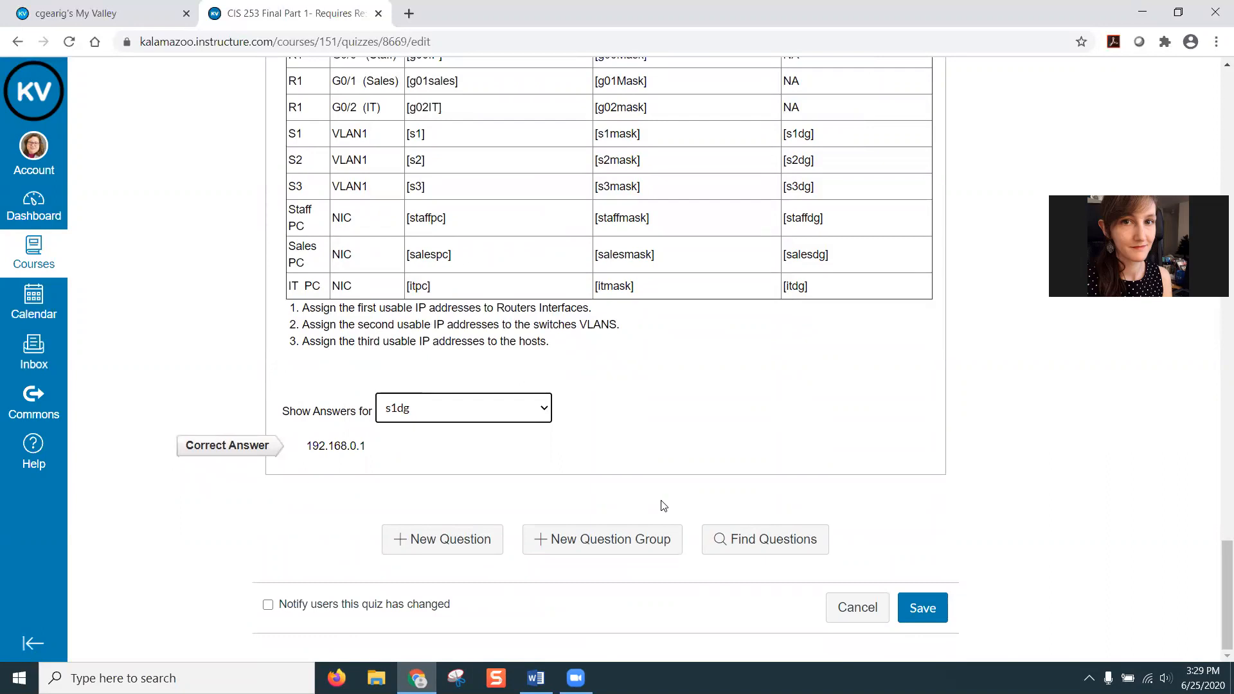
- Look over the opening VLSM addressing question and the rest of the quiz, and cancel editing the quiz
scroll(663, 505, up, 15)
scroll(645, 508, up, 15)
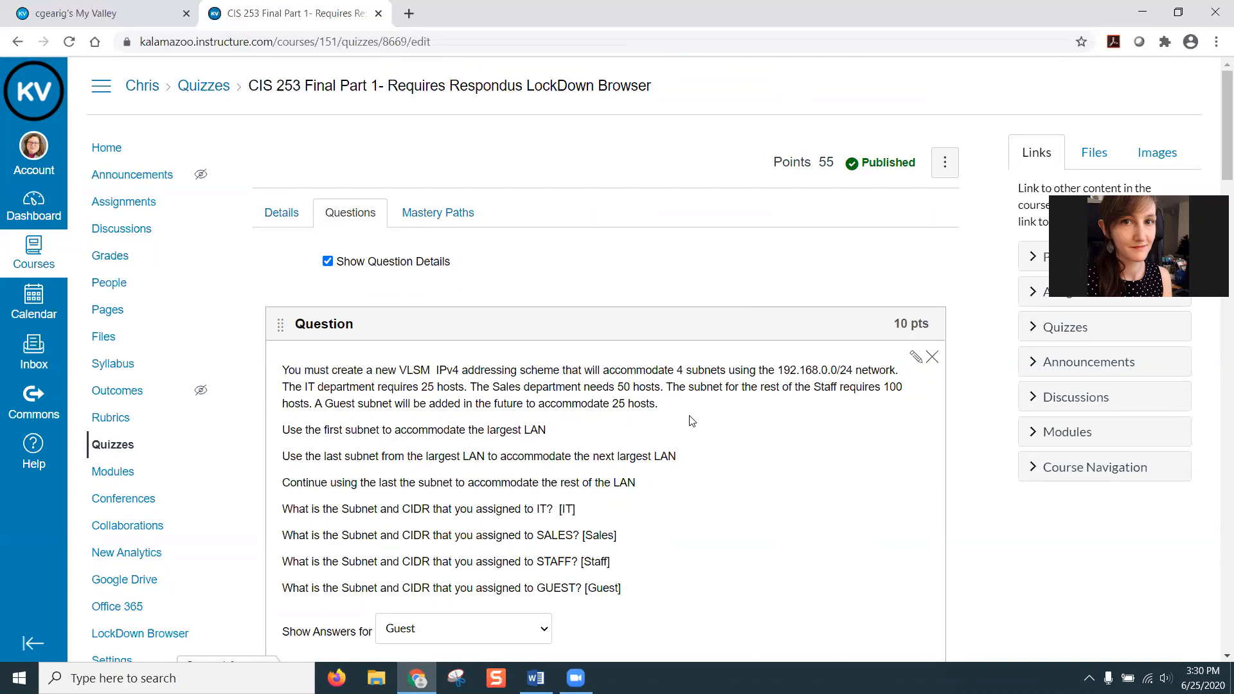
scroll(683, 430, down, 3)
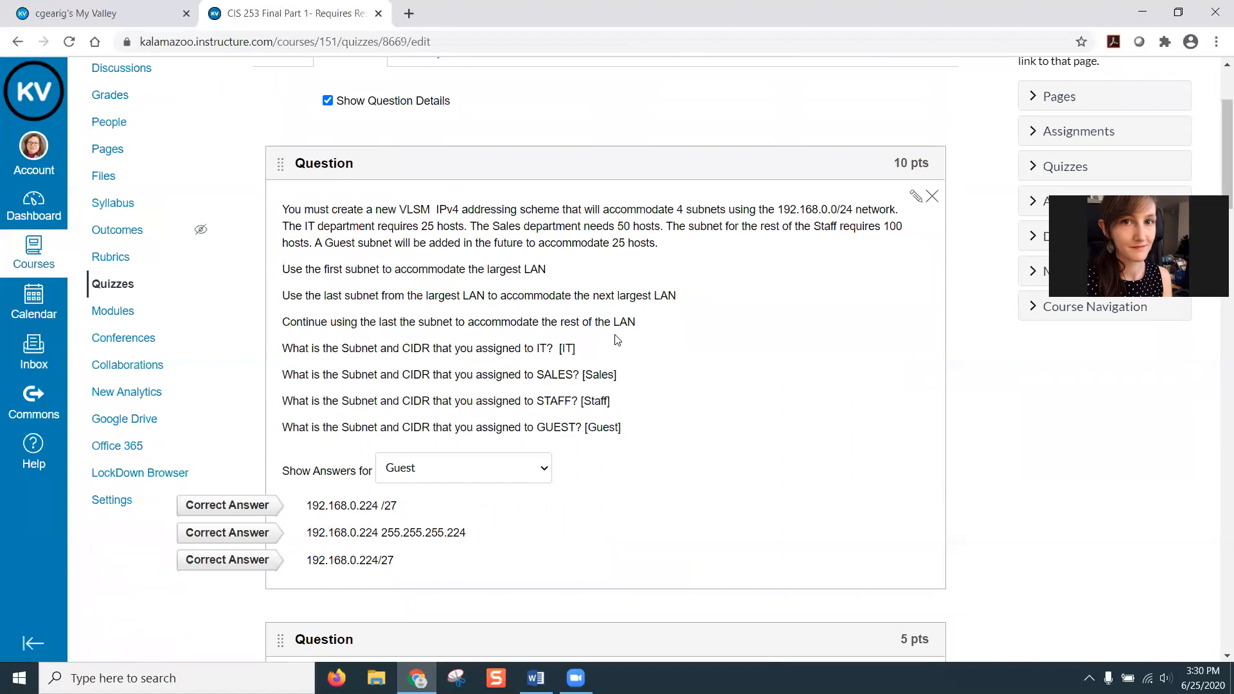
scroll(674, 405, up, 3)
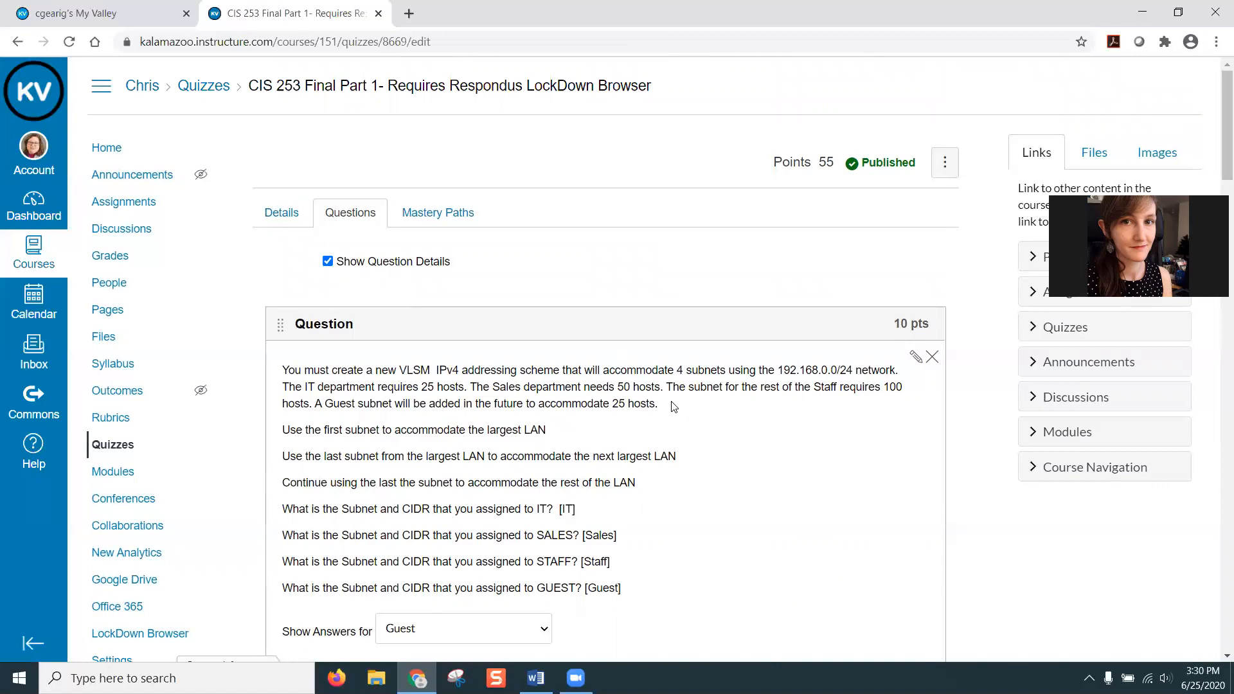
scroll(758, 244, down, 5)
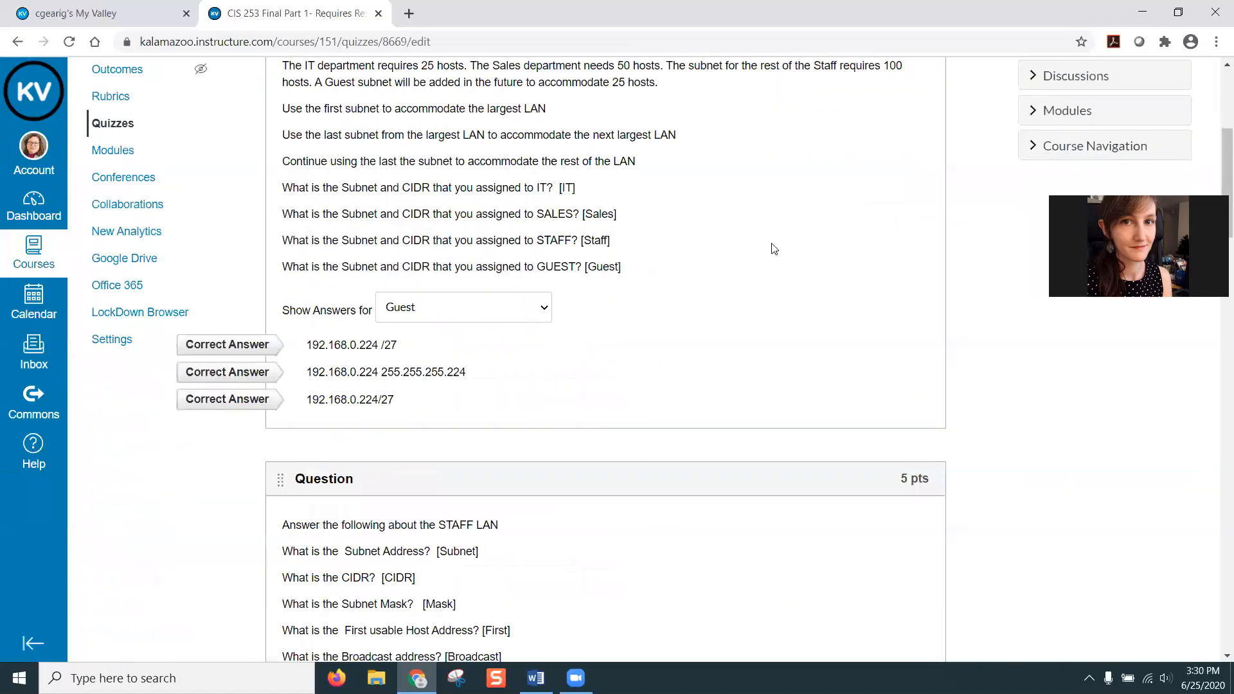
scroll(774, 249, down, 20)
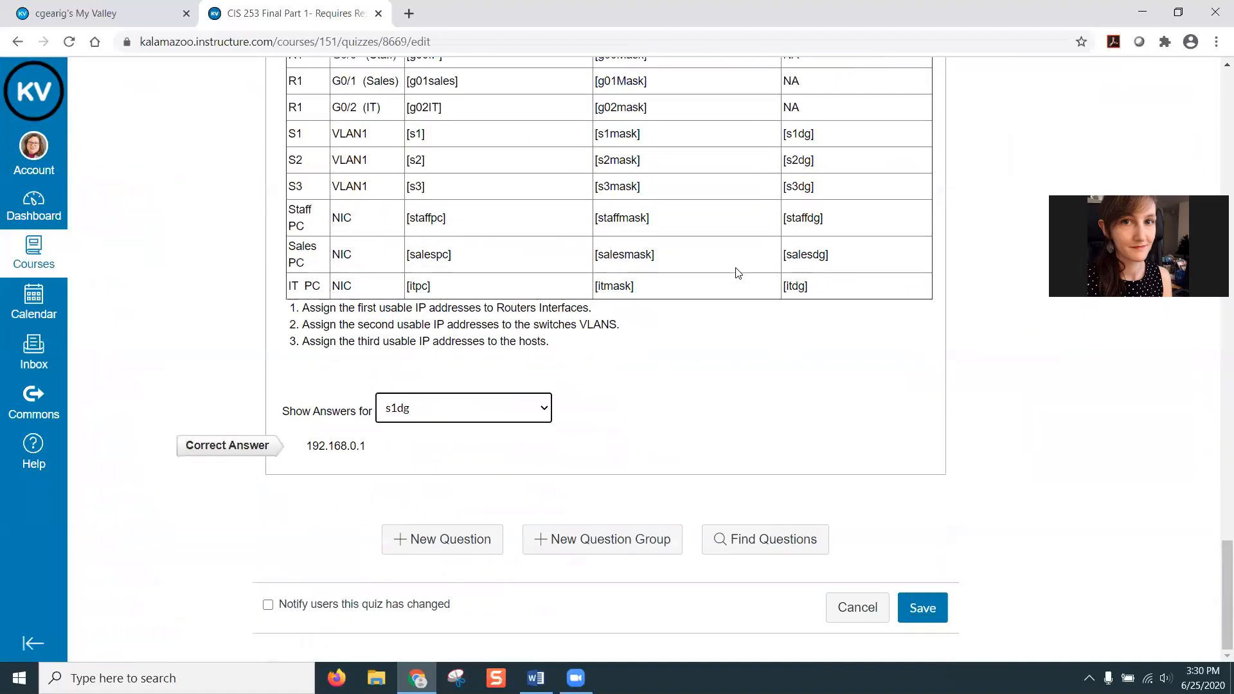
click(843, 609)
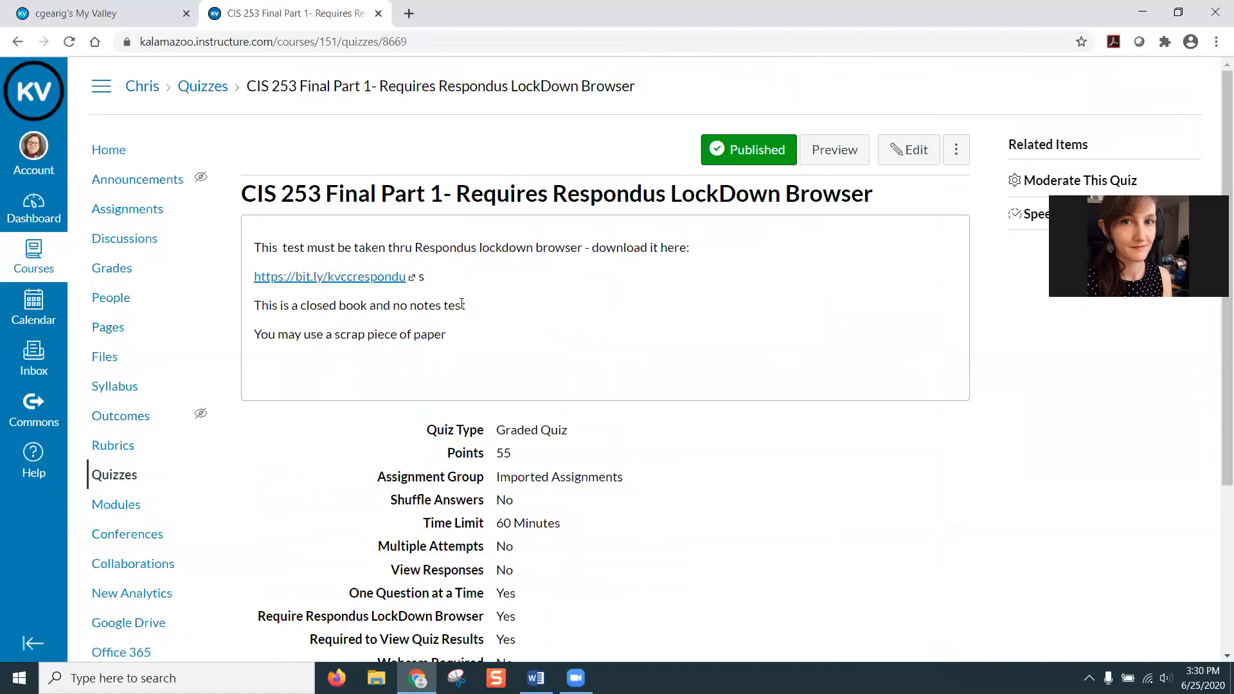
- Review the quiz's details and open the course's Respondus LockDown Browser Dashboard
scroll(461, 304, down, 4)
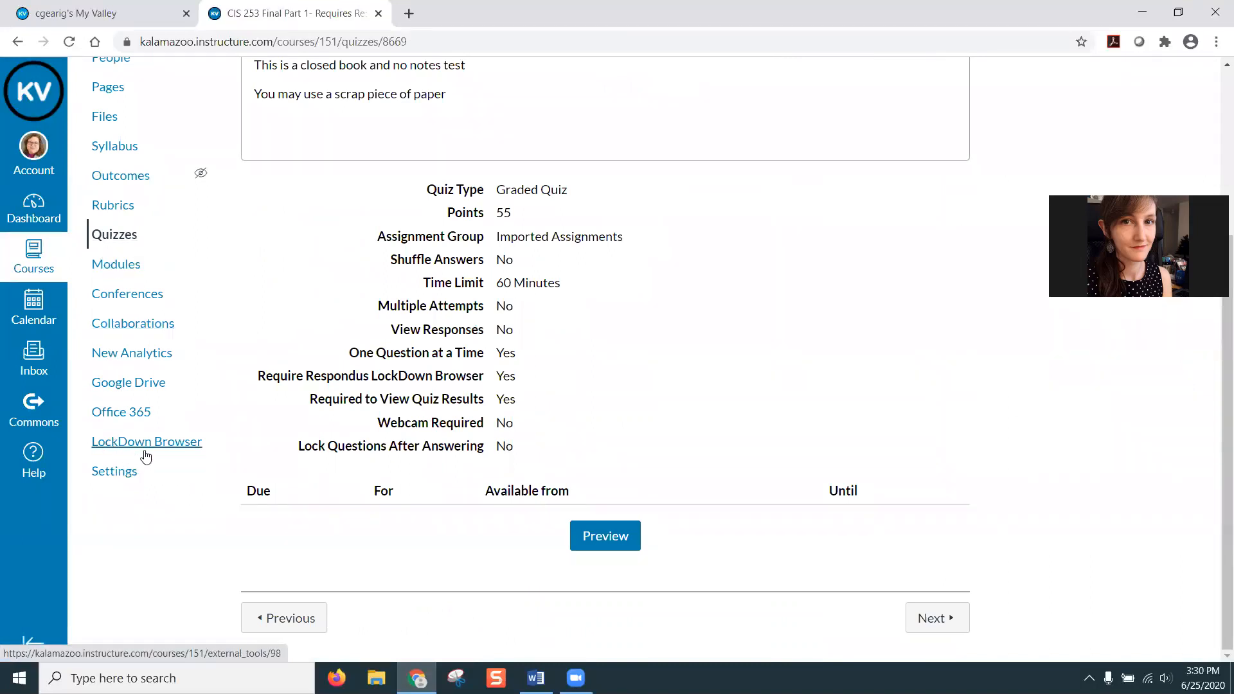
click(108, 451)
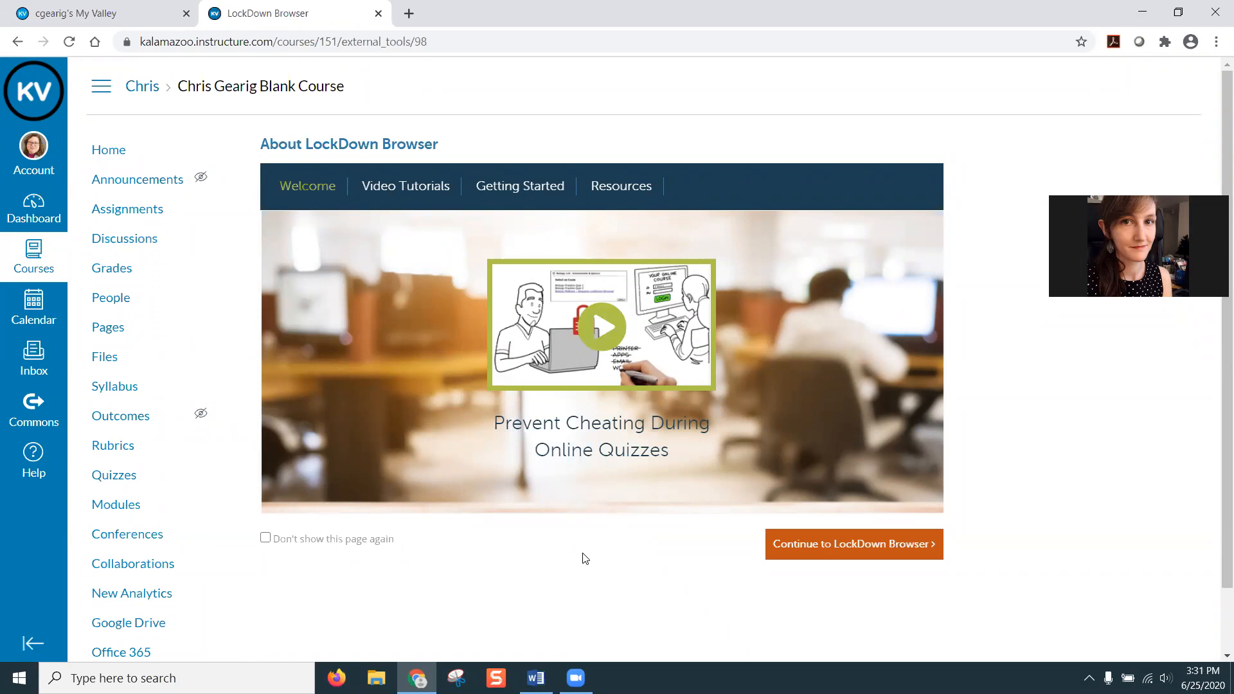
click(849, 557)
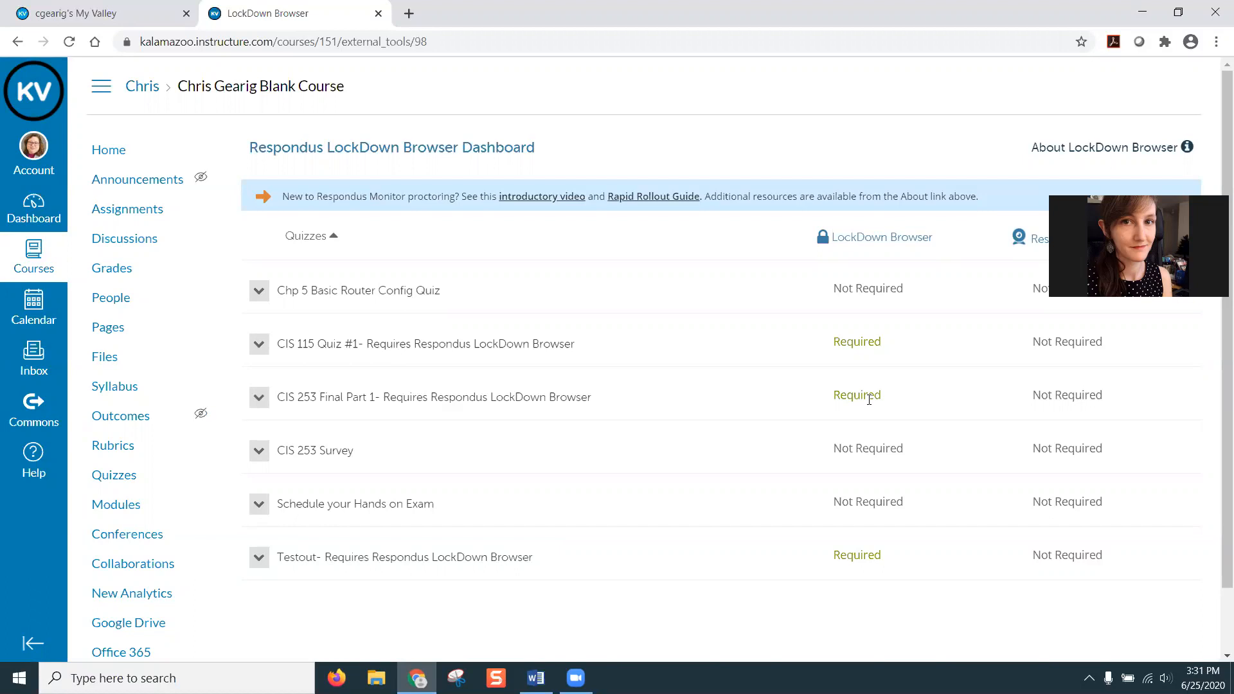
- Open the LockDown Browser settings of CIS 253 Final Part 1 and expand their Advanced Settings for review
click(257, 405)
click(275, 422)
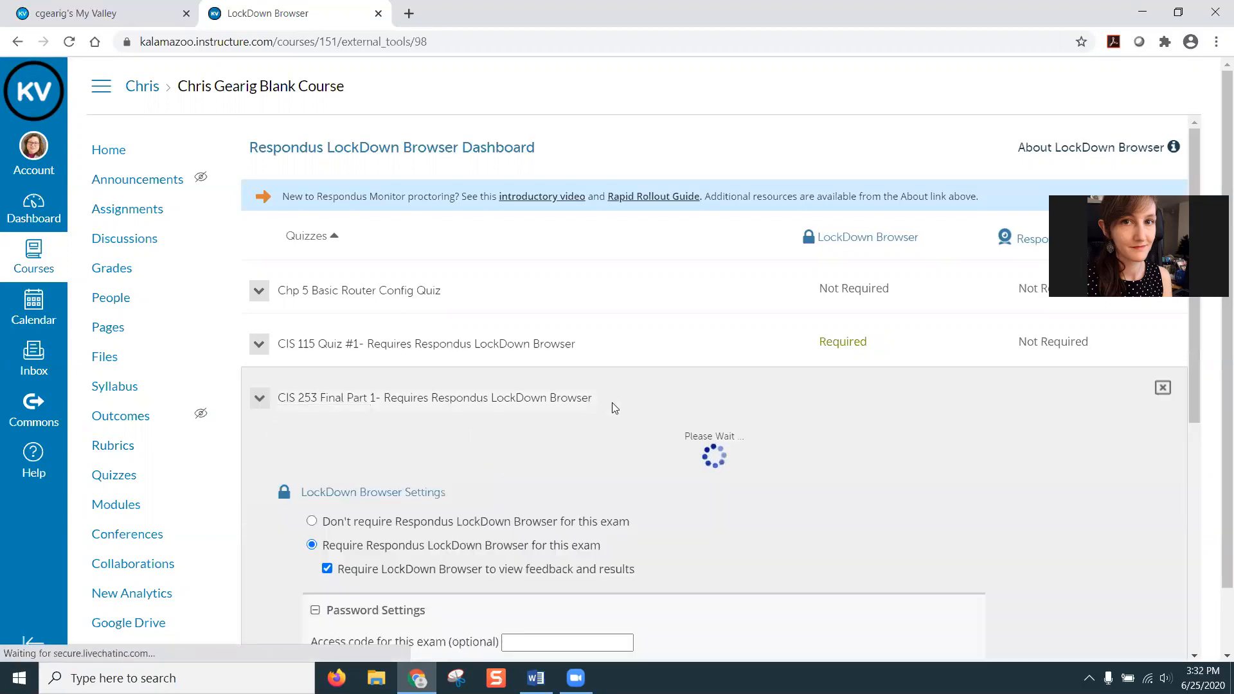
scroll(613, 404, down, 3)
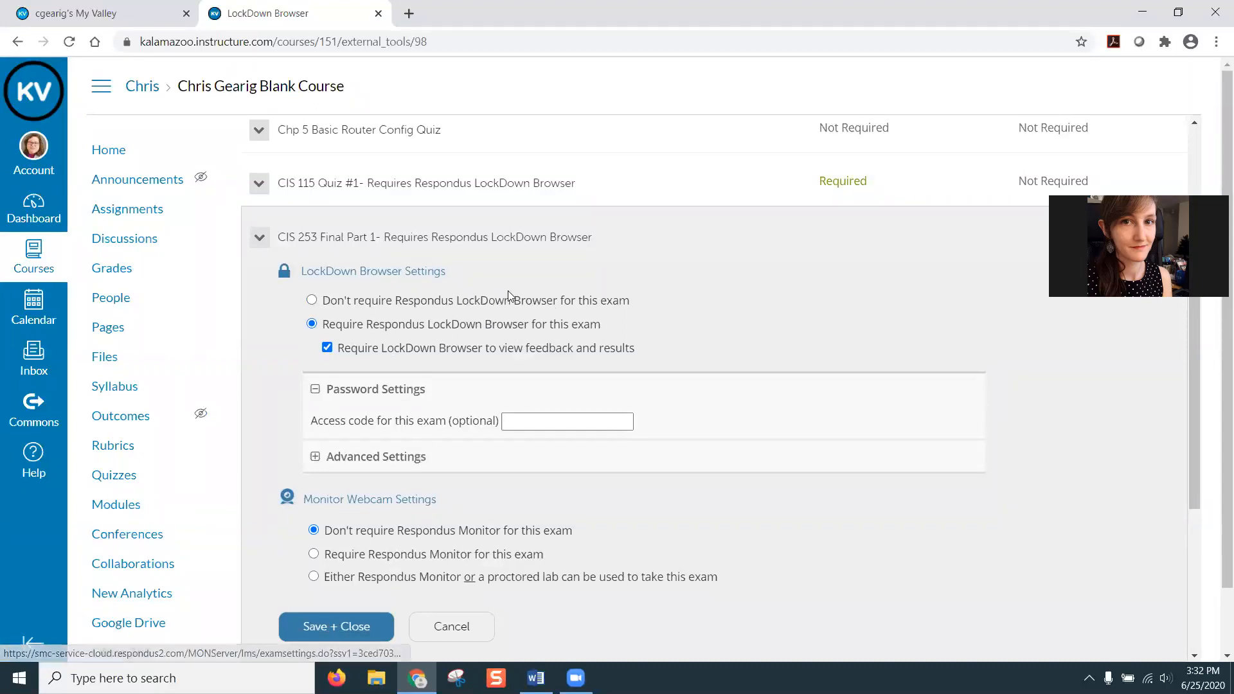
scroll(681, 317, down, 1)
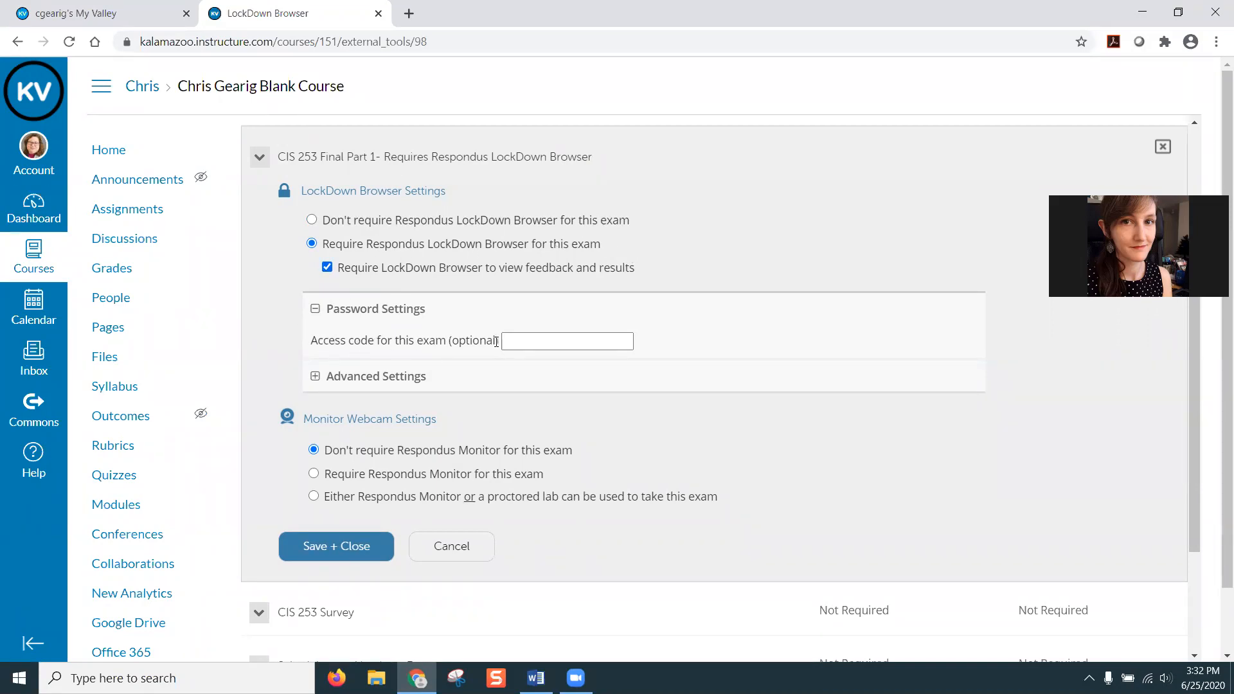
click(316, 376)
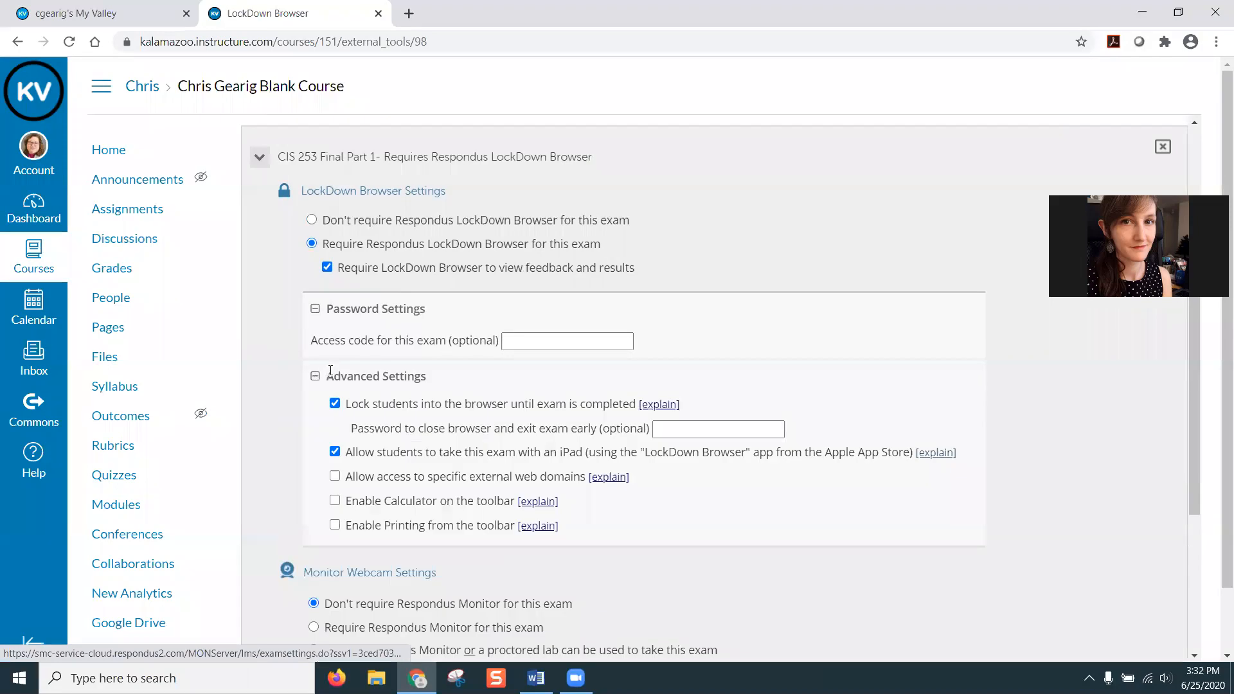
scroll(729, 337, down, 4)
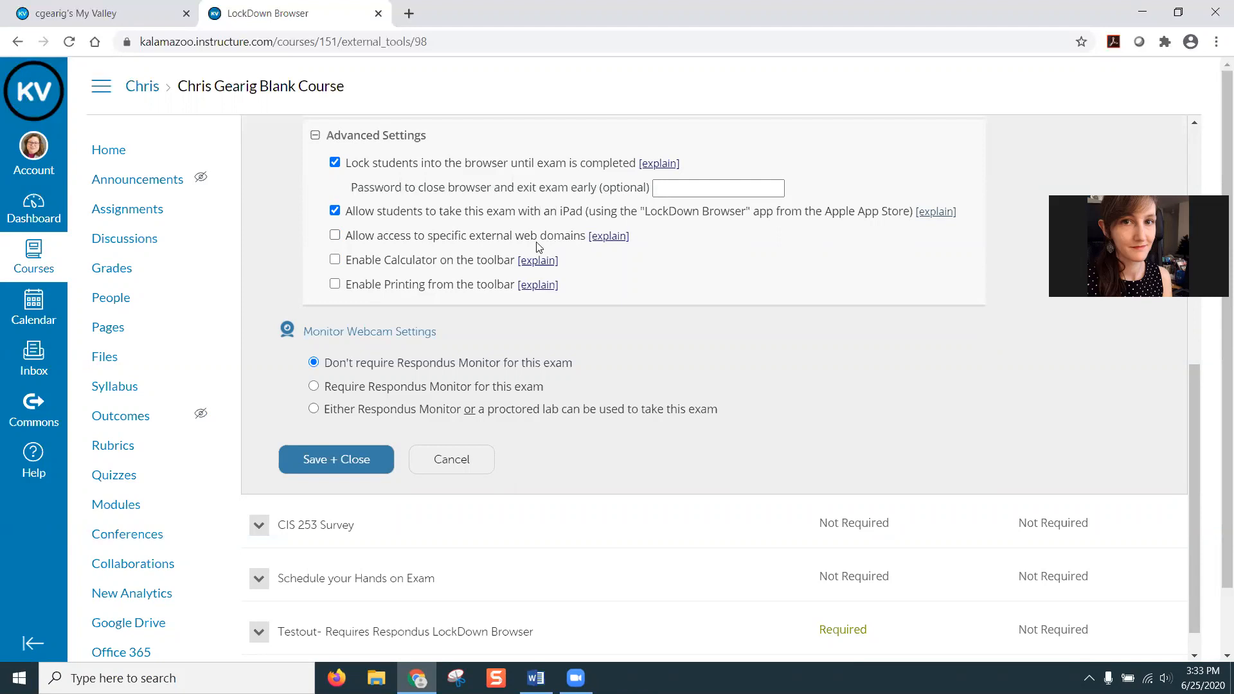
click(335, 235)
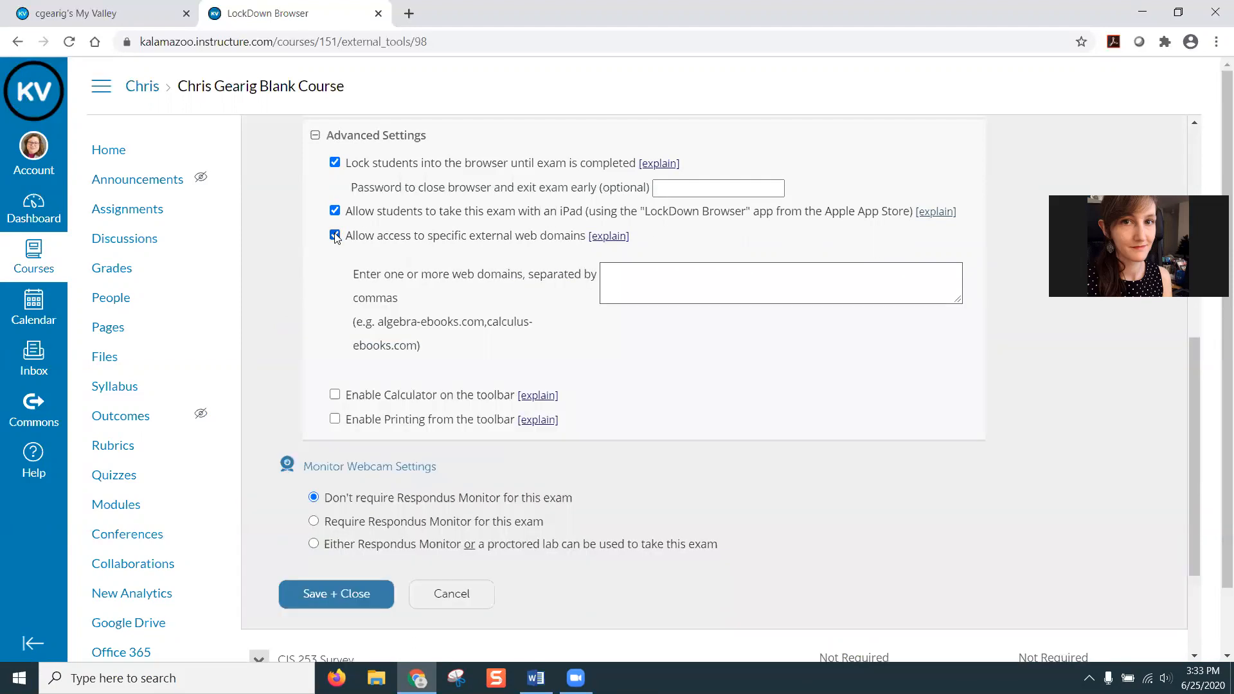
click(628, 278)
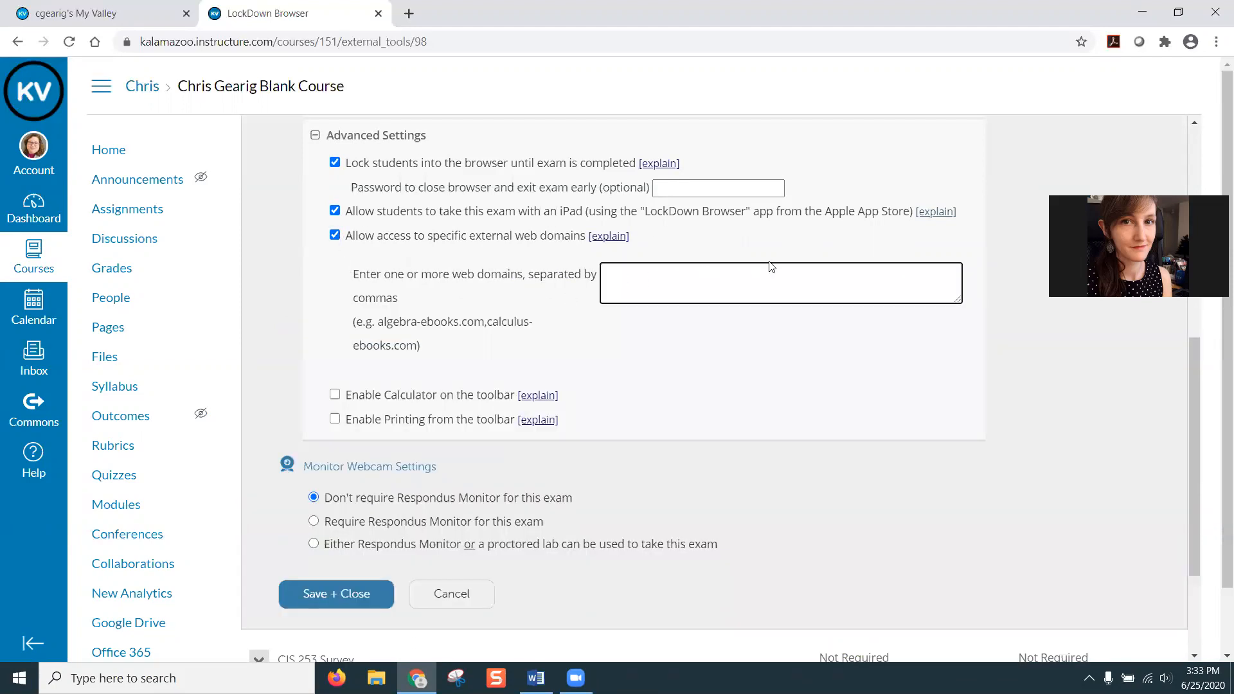
text(www.testout.com,)
click(406, 241)
click(406, 242)
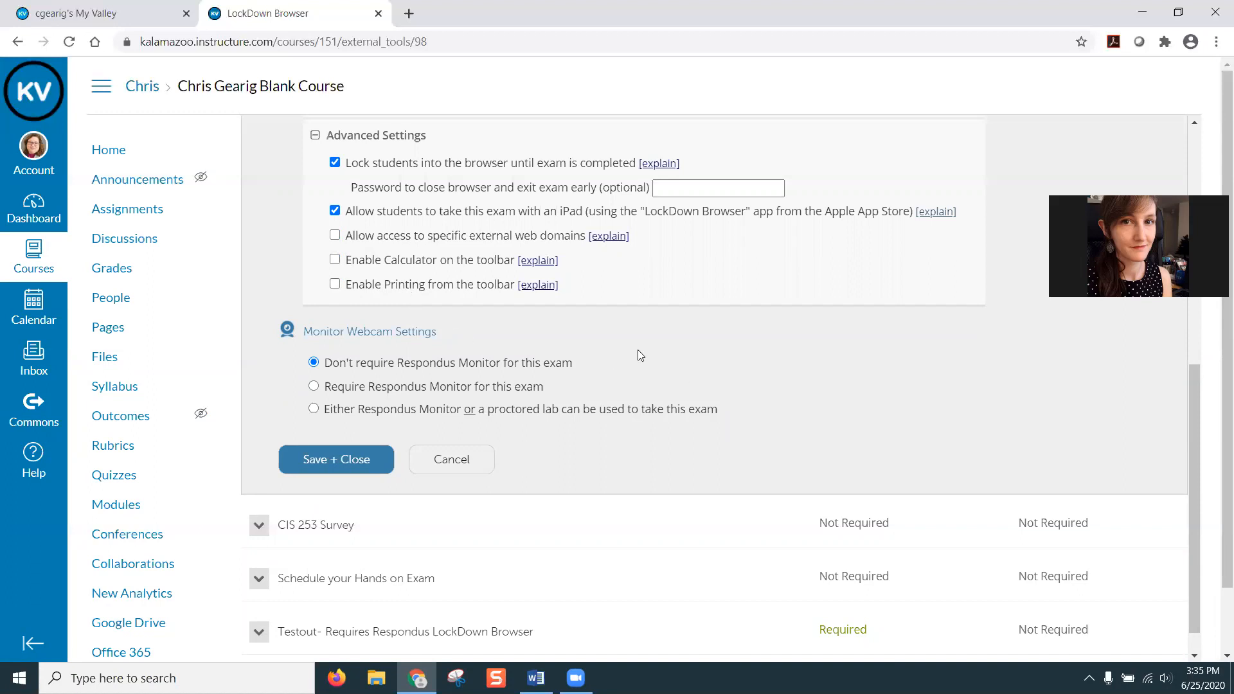
- Require Respondus Monitor for this exam and dismiss its introductory message, choosing not to show it again
scroll(727, 356, up, 3)
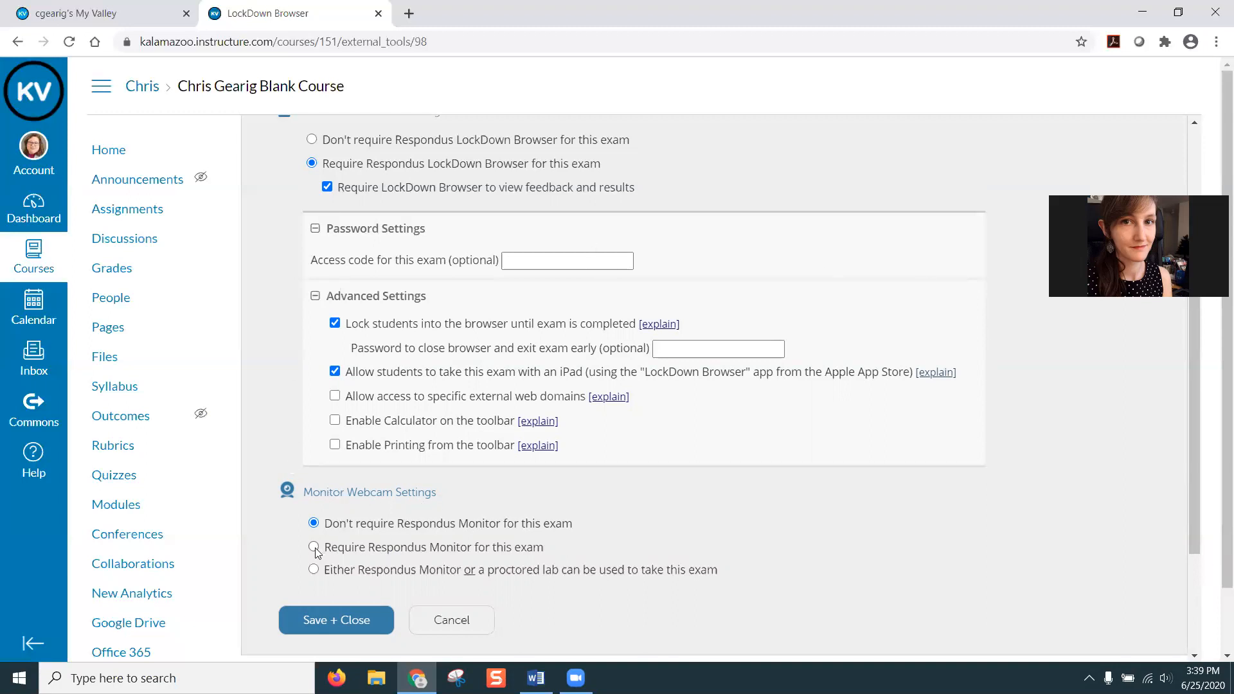
click(533, 547)
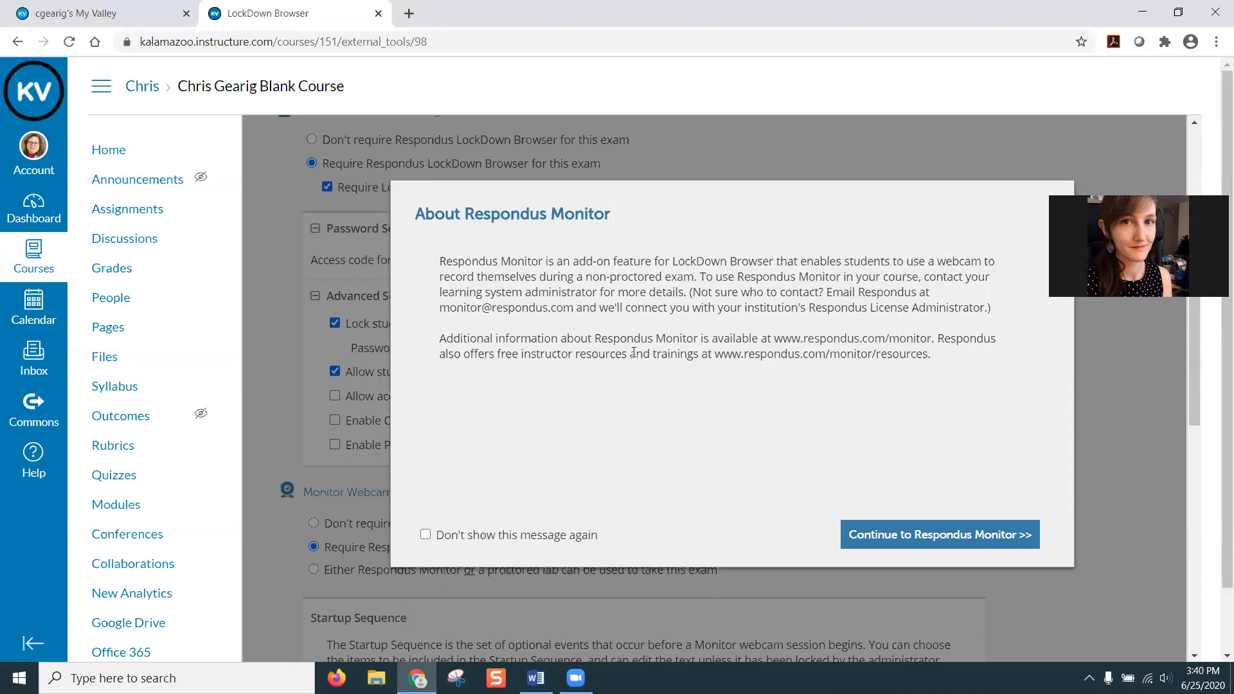
click(425, 536)
click(934, 537)
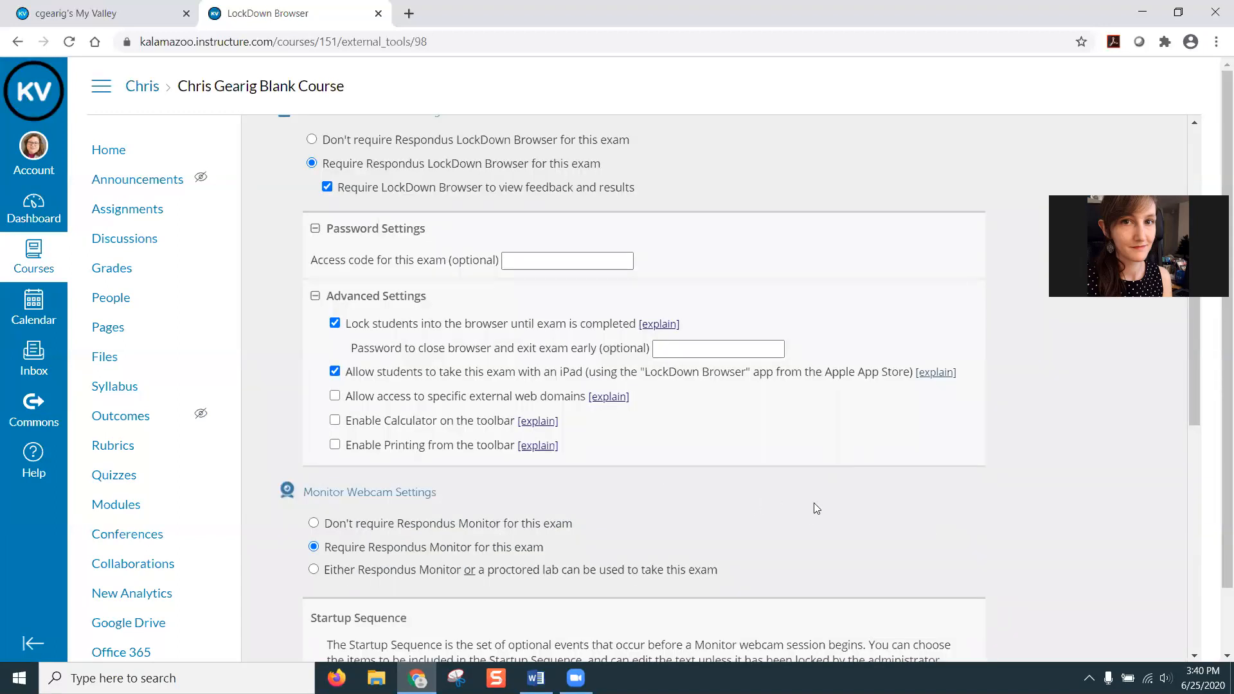
- Review the Startup Sequence items and Facial Detection Options in the exam's Monitor webcam settings
scroll(815, 508, down, 3)
scroll(957, 521, down, 3)
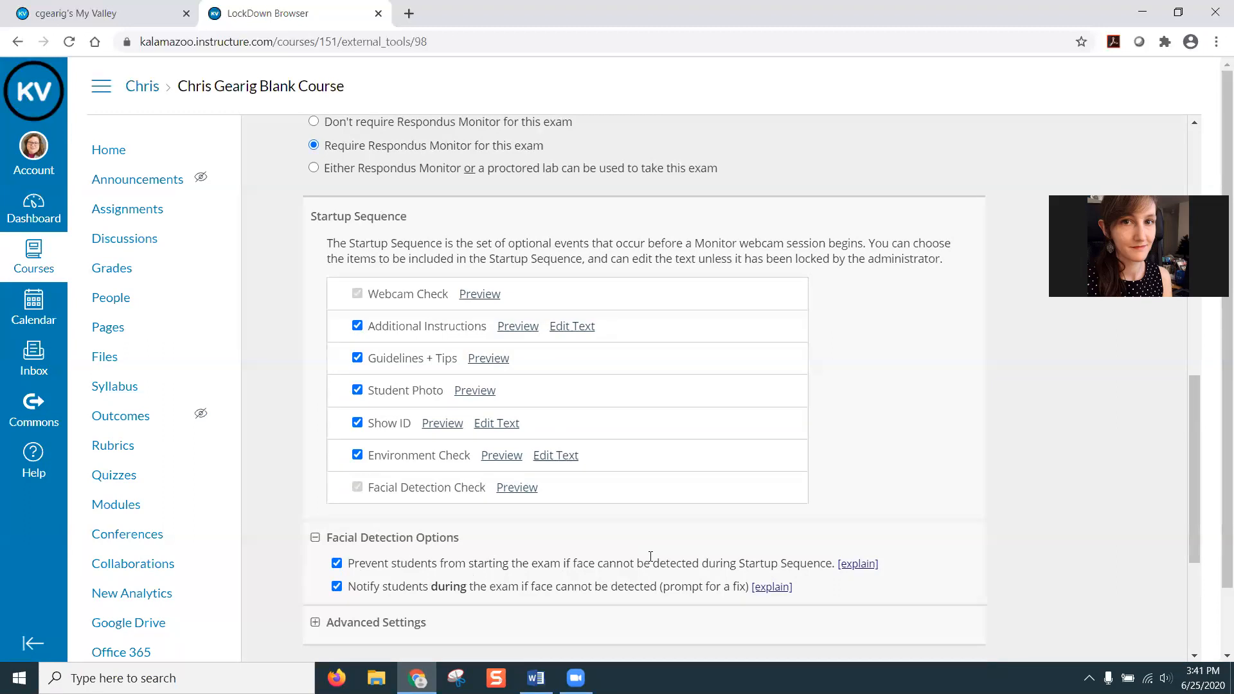
scroll(650, 555, down, 1)
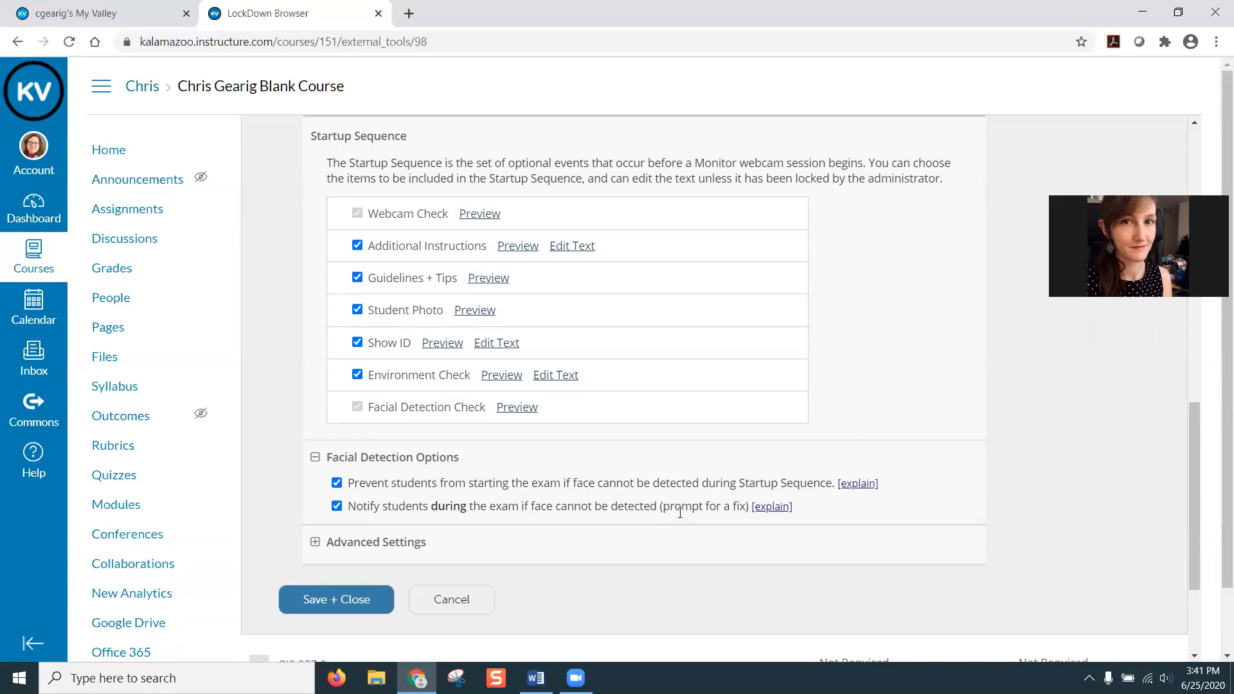
- Review the Advanced Settings of the Monitor webcam section and close the exam's settings without saving
click(313, 548)
scroll(546, 489, down, 3)
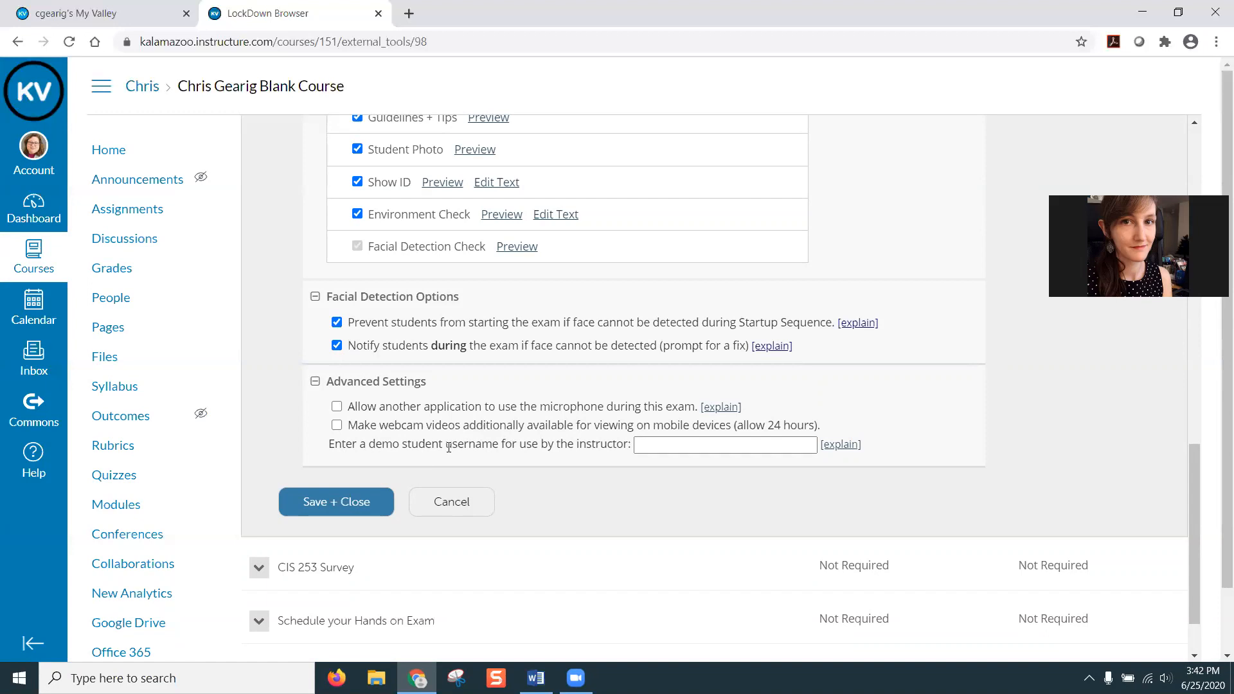
scroll(443, 444, down, 1)
scroll(426, 447, up, 1)
scroll(570, 392, up, 4)
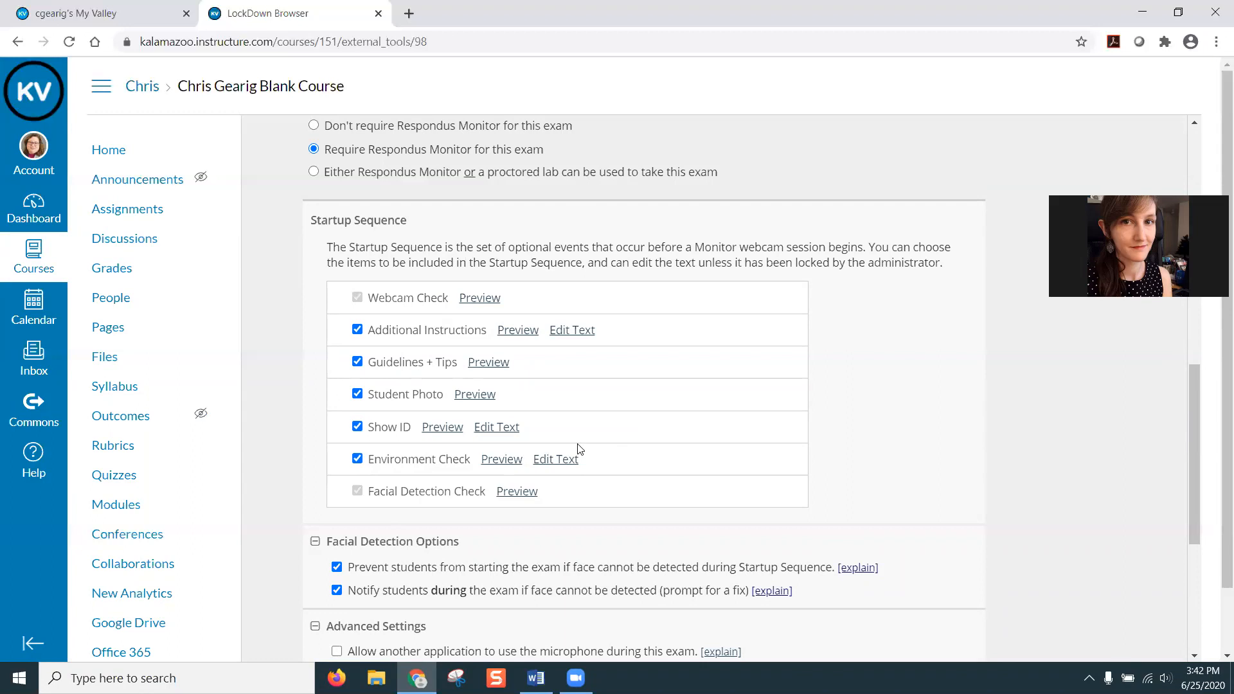
scroll(578, 448, down, 5)
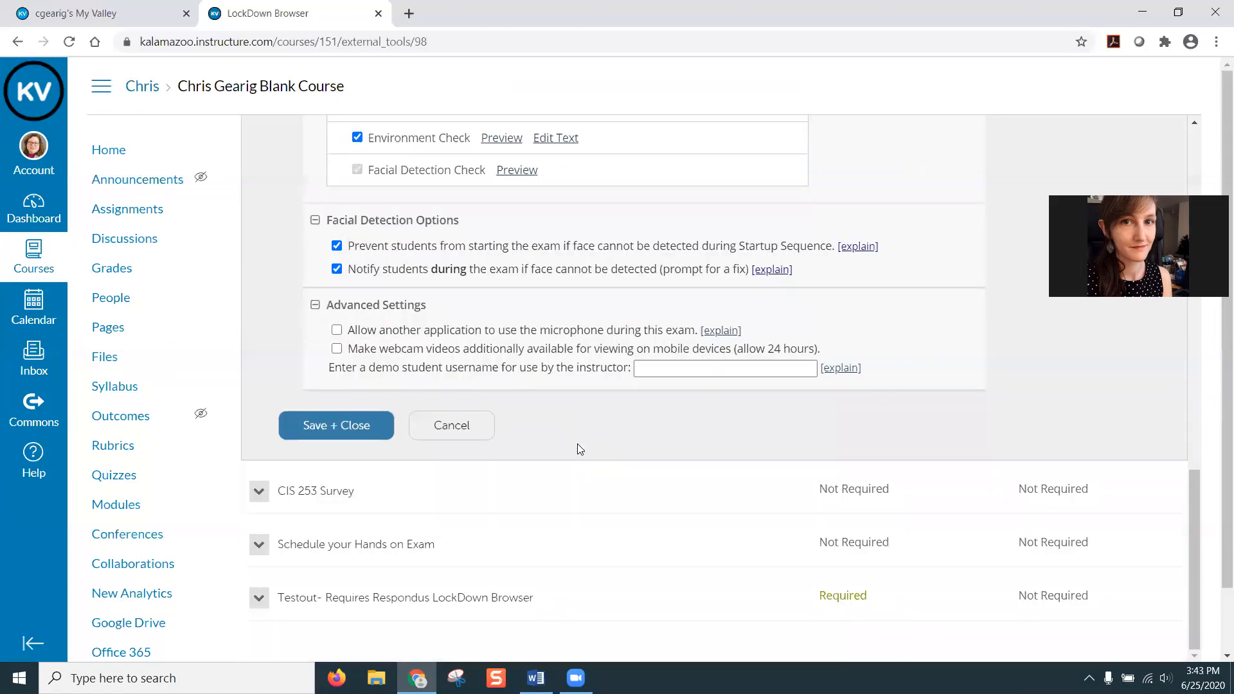
click(471, 426)
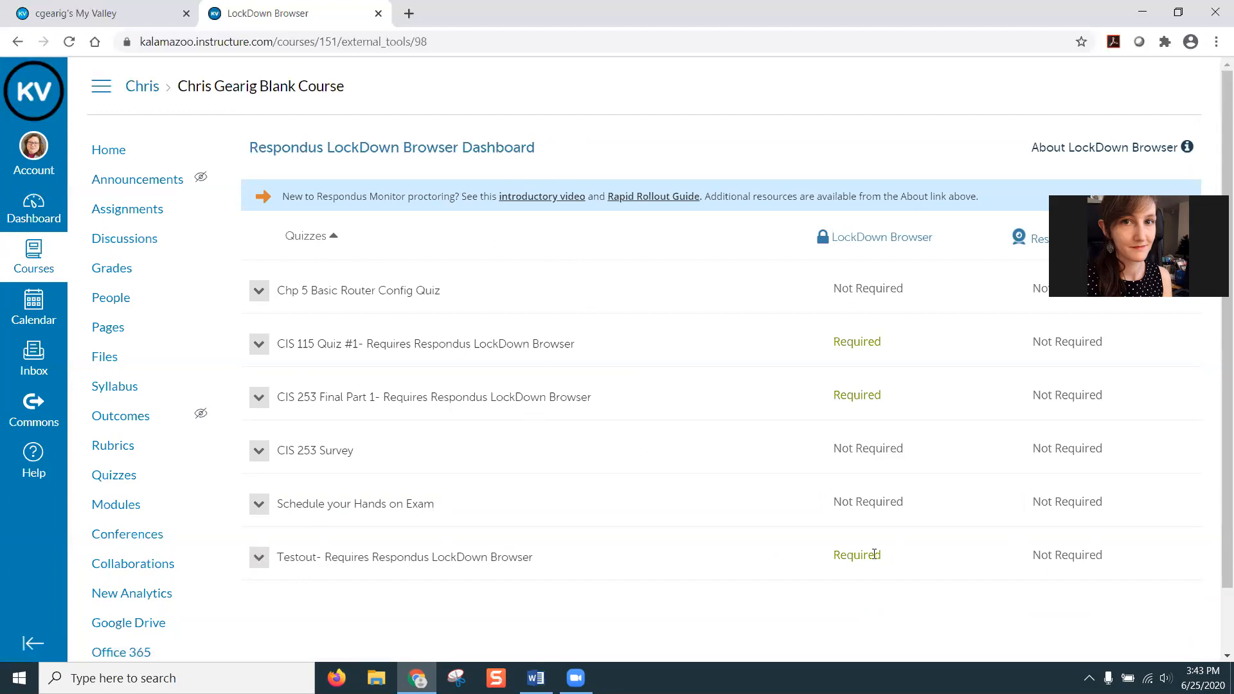
- Open the LockDown Browser settings of the Testout quiz and review the allowed external web domains in its Advanced Settings
click(258, 557)
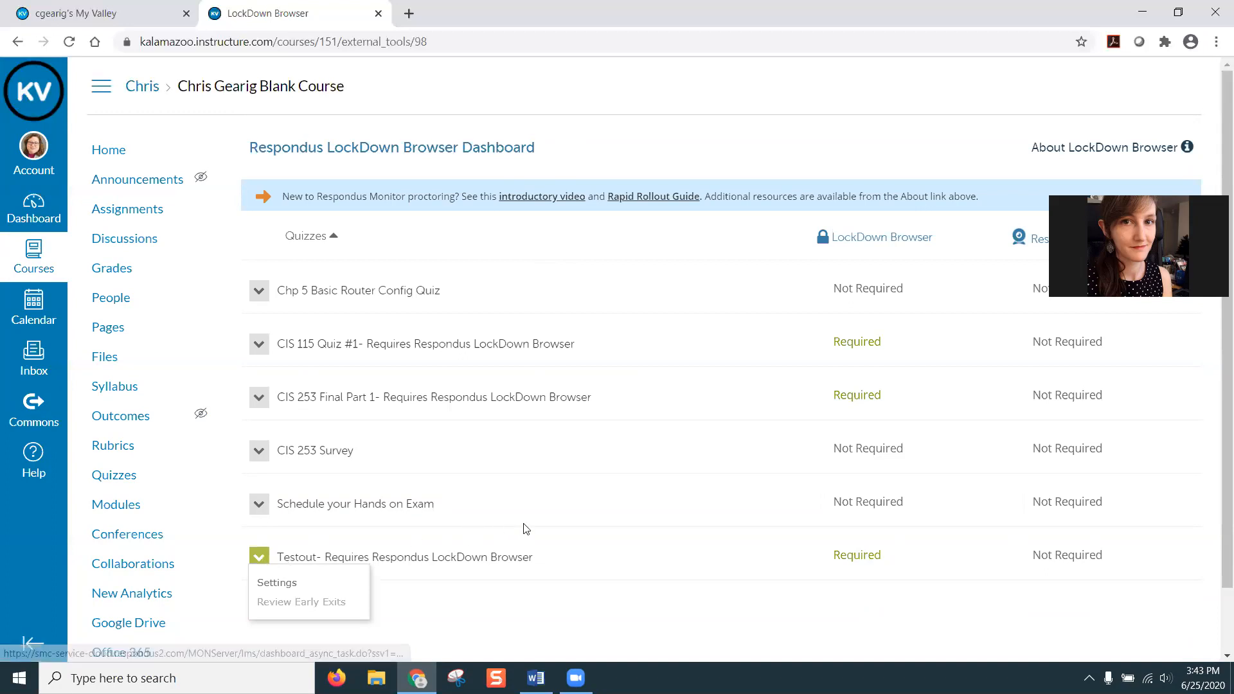
click(286, 583)
scroll(525, 499, down, 4)
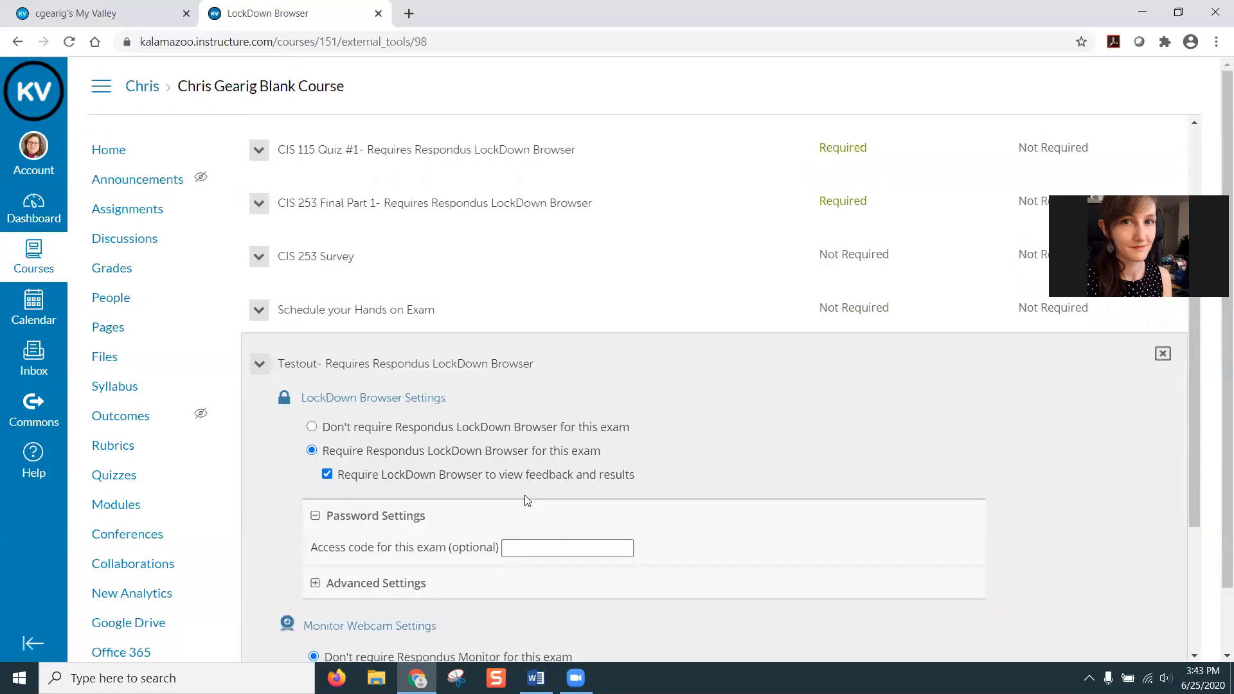
scroll(525, 494, down, 2)
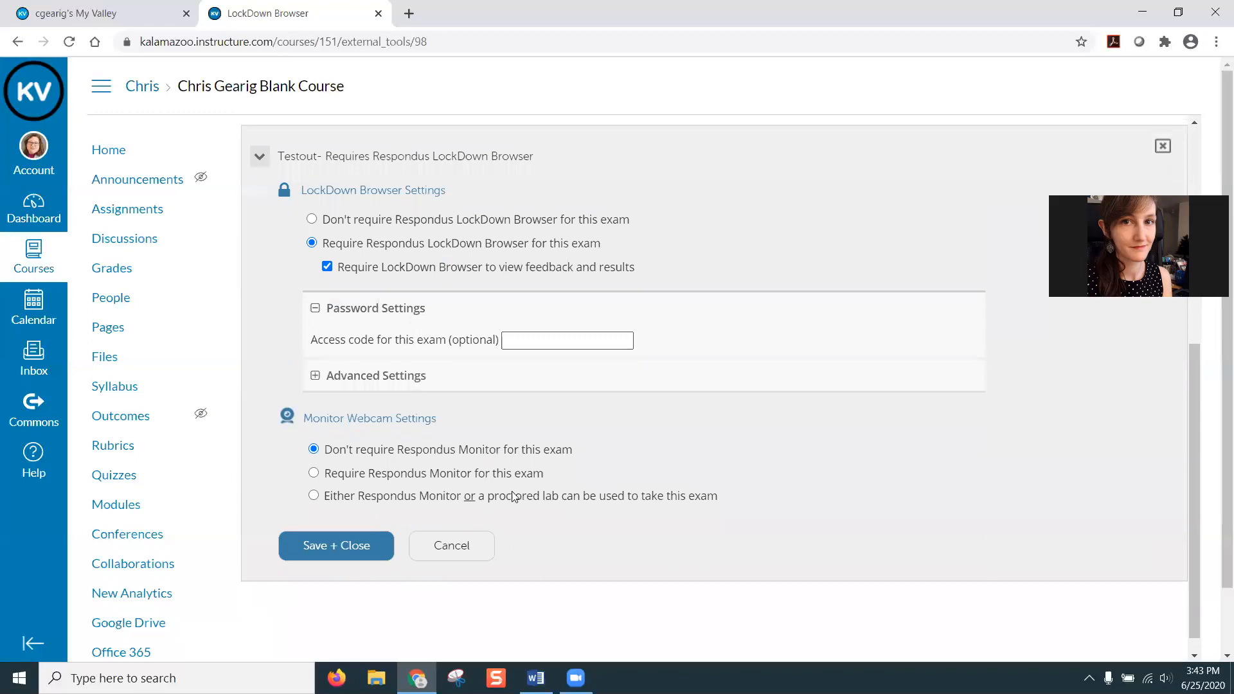
click(314, 376)
scroll(744, 431, down, 1)
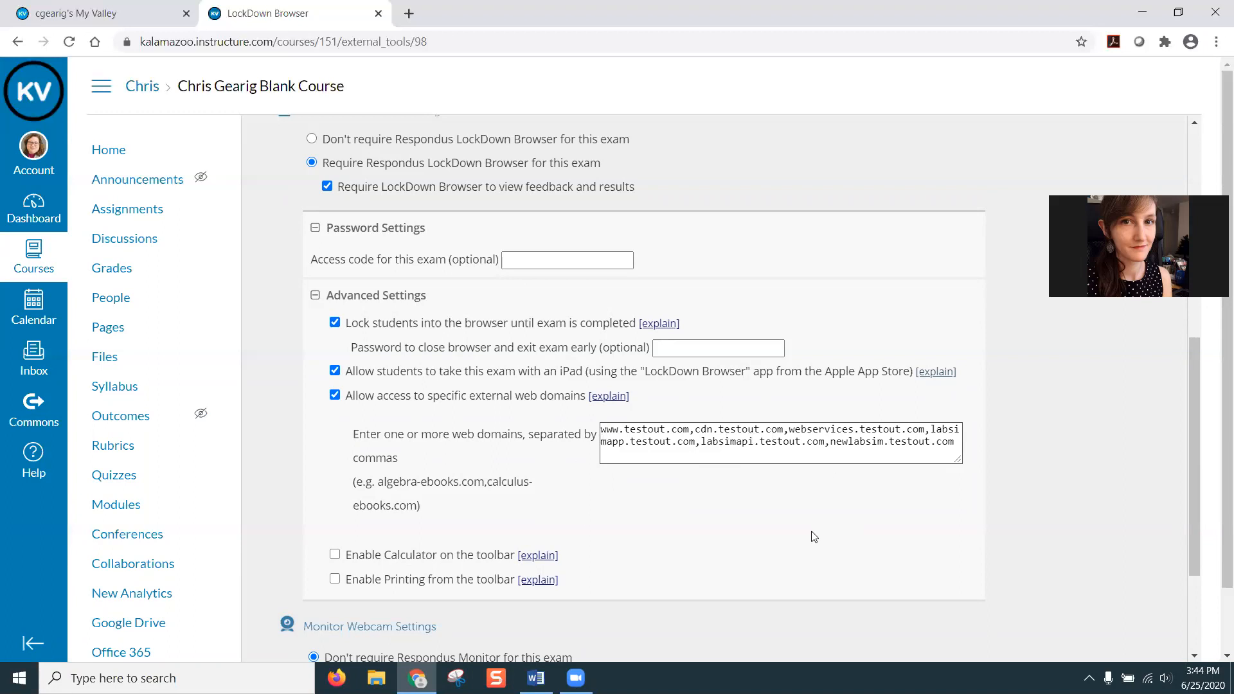
scroll(727, 513, down, 3)
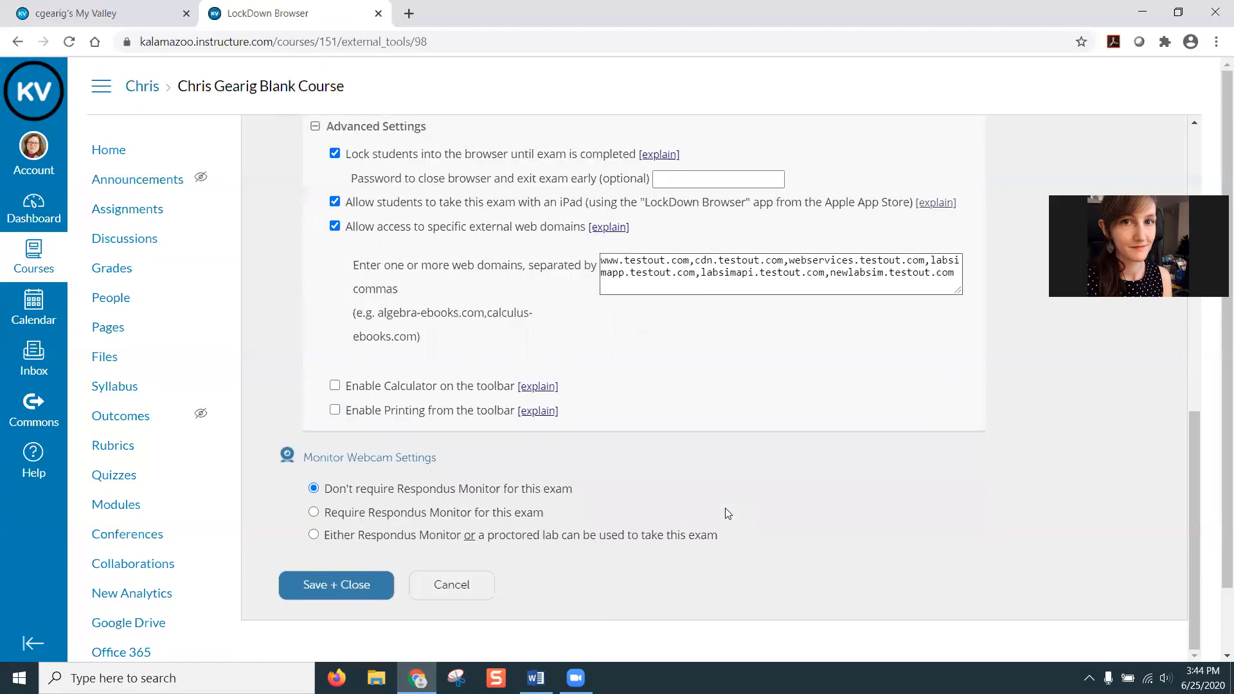
scroll(726, 512, up, 10)
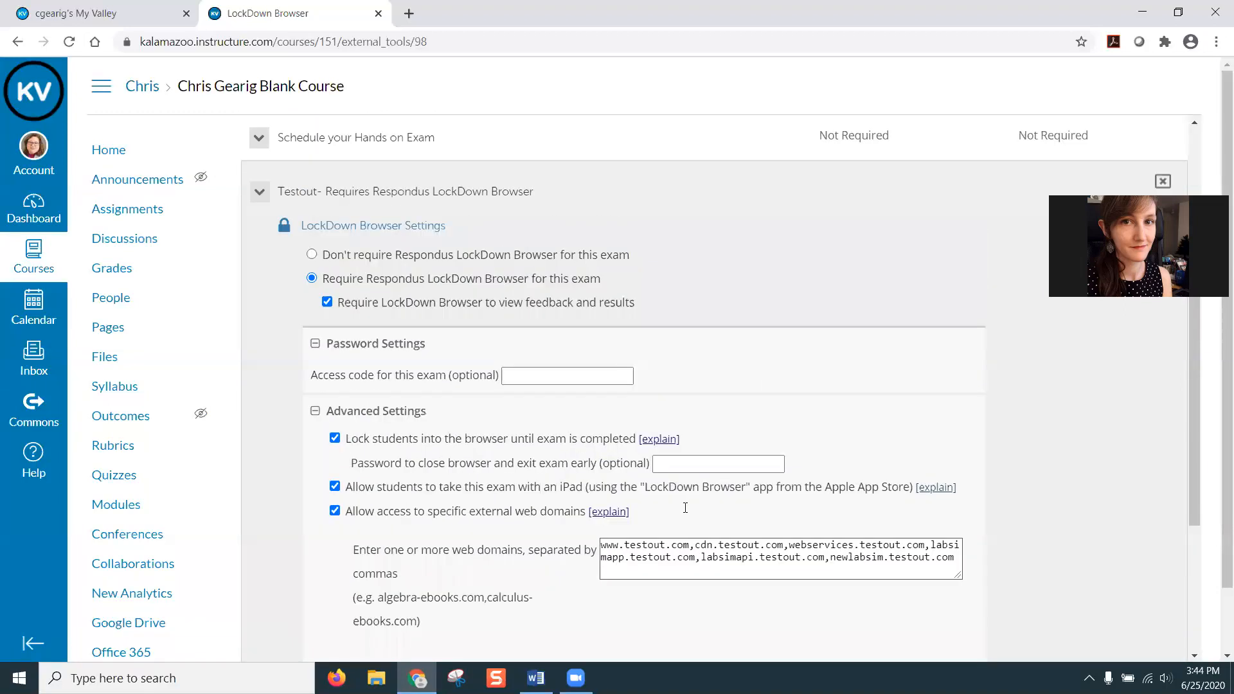
- Preview the Testout quiz from the course home page, follow its "here" link to the TestOut site, and return to the quiz preview
click(118, 160)
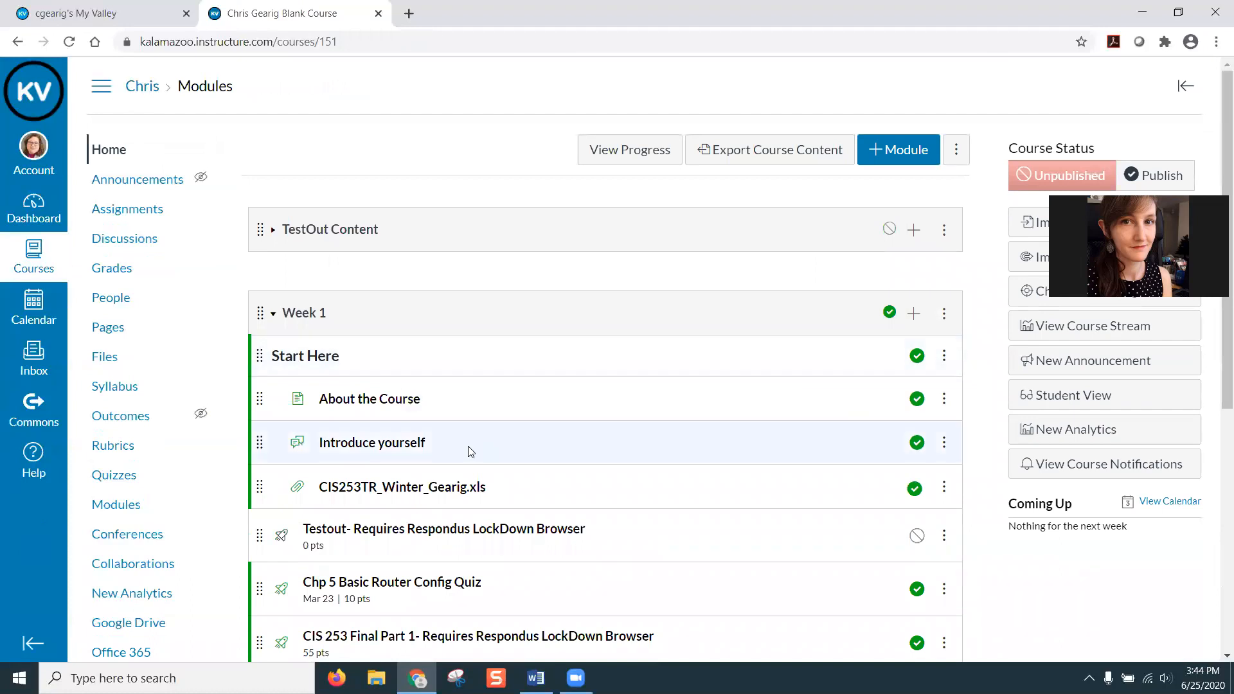
scroll(468, 446, down, 3)
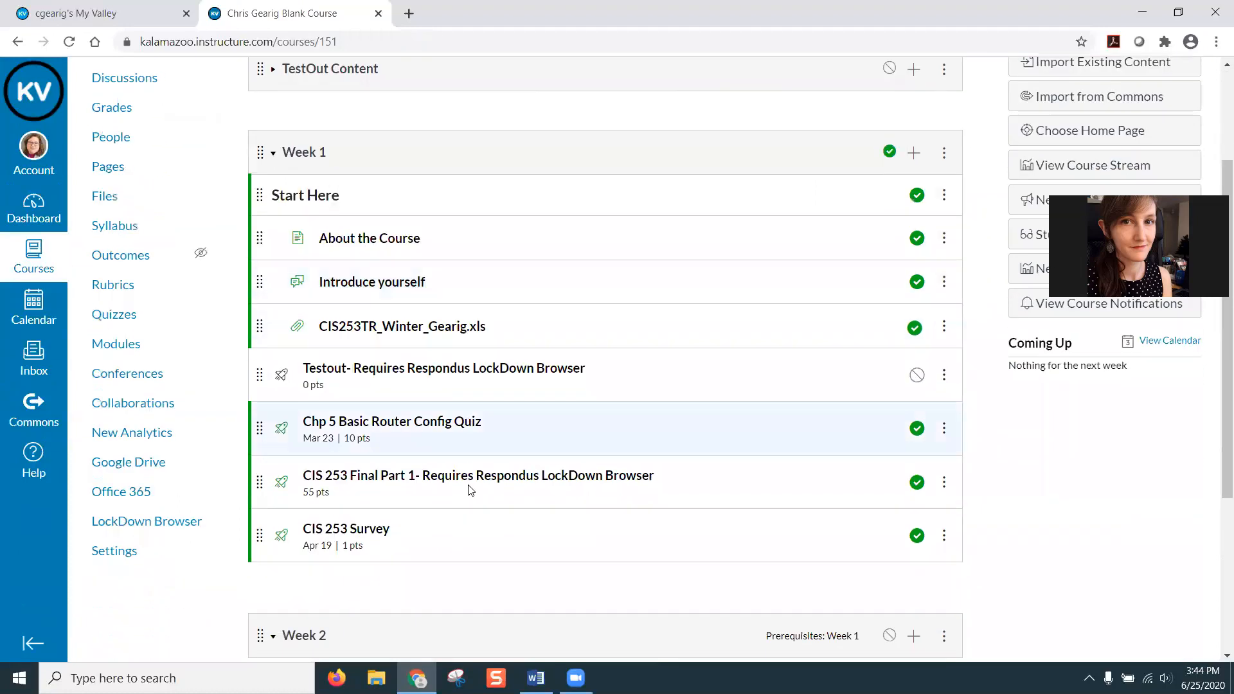
click(377, 371)
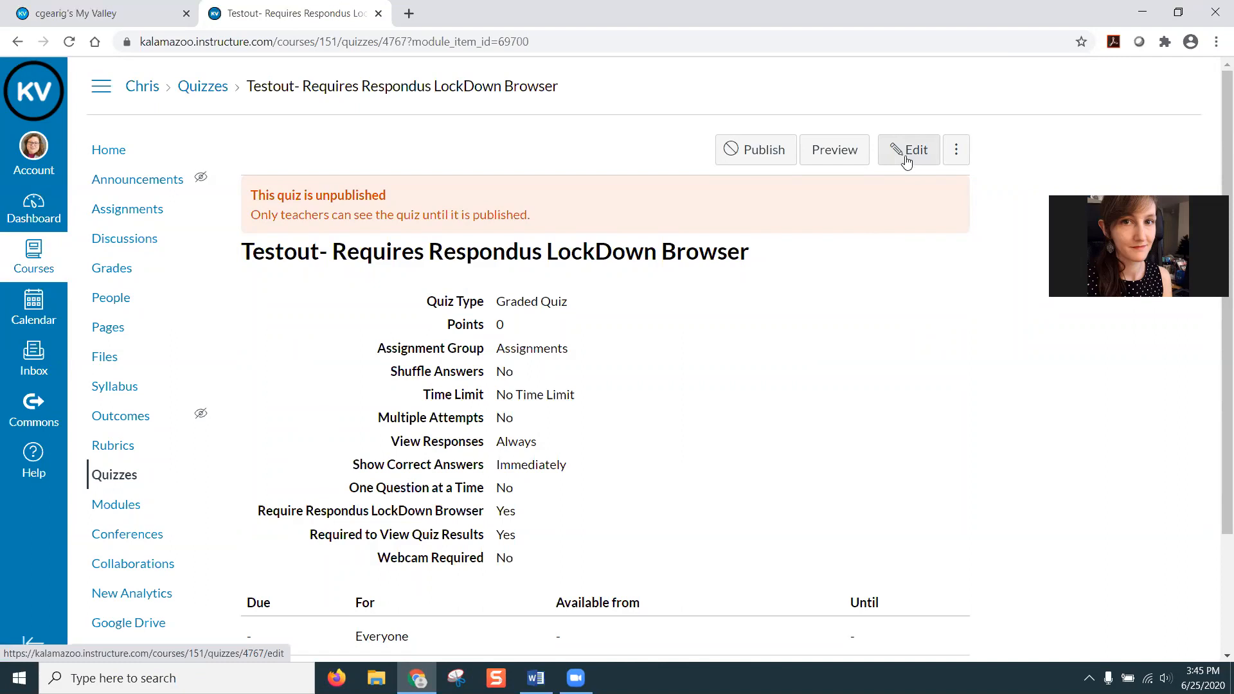
scroll(771, 393, down, 2)
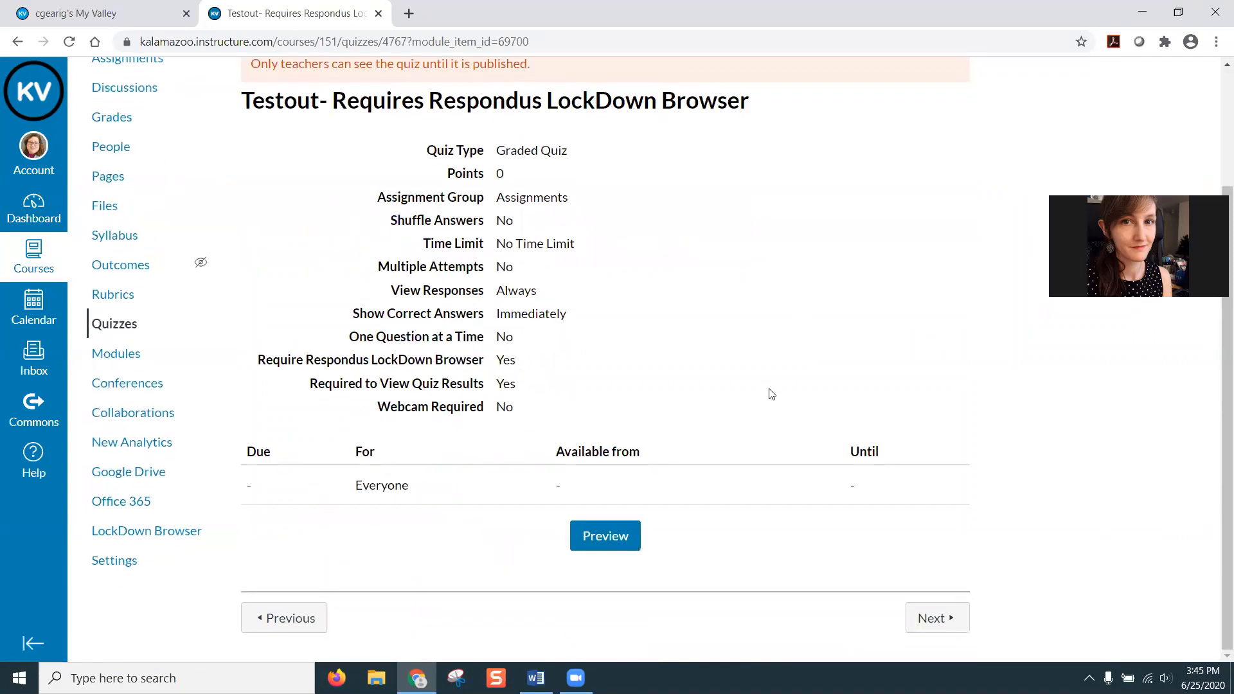
click(602, 541)
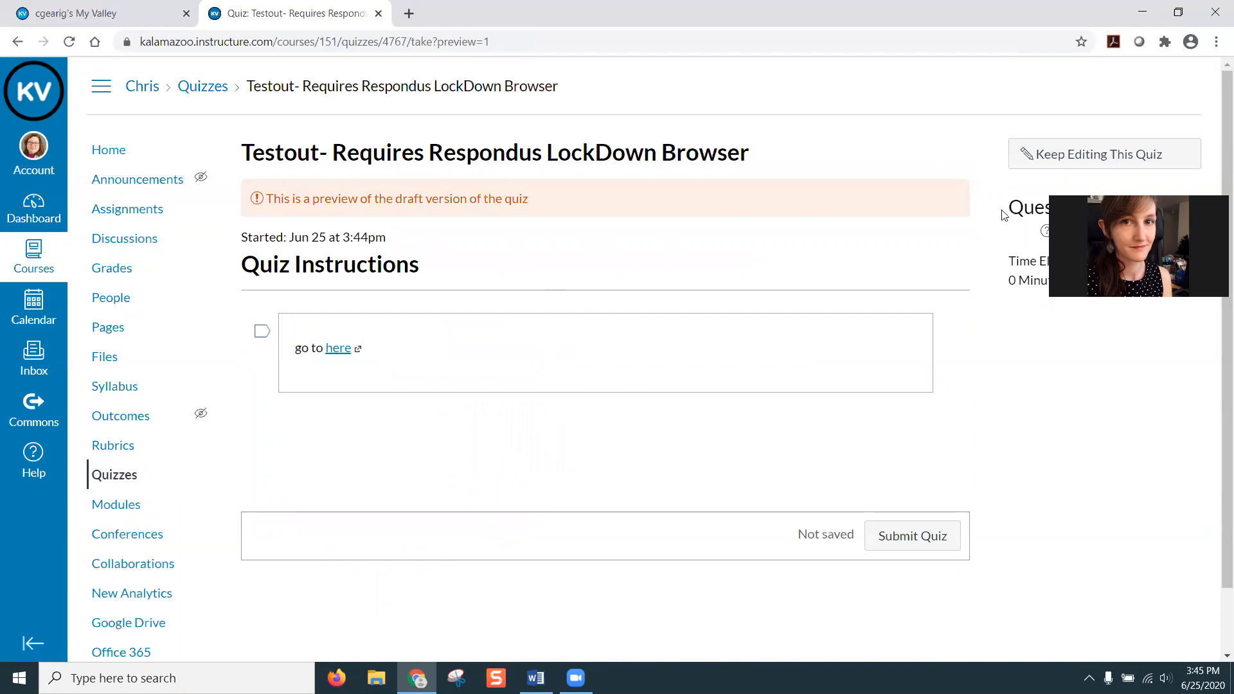
click(337, 355)
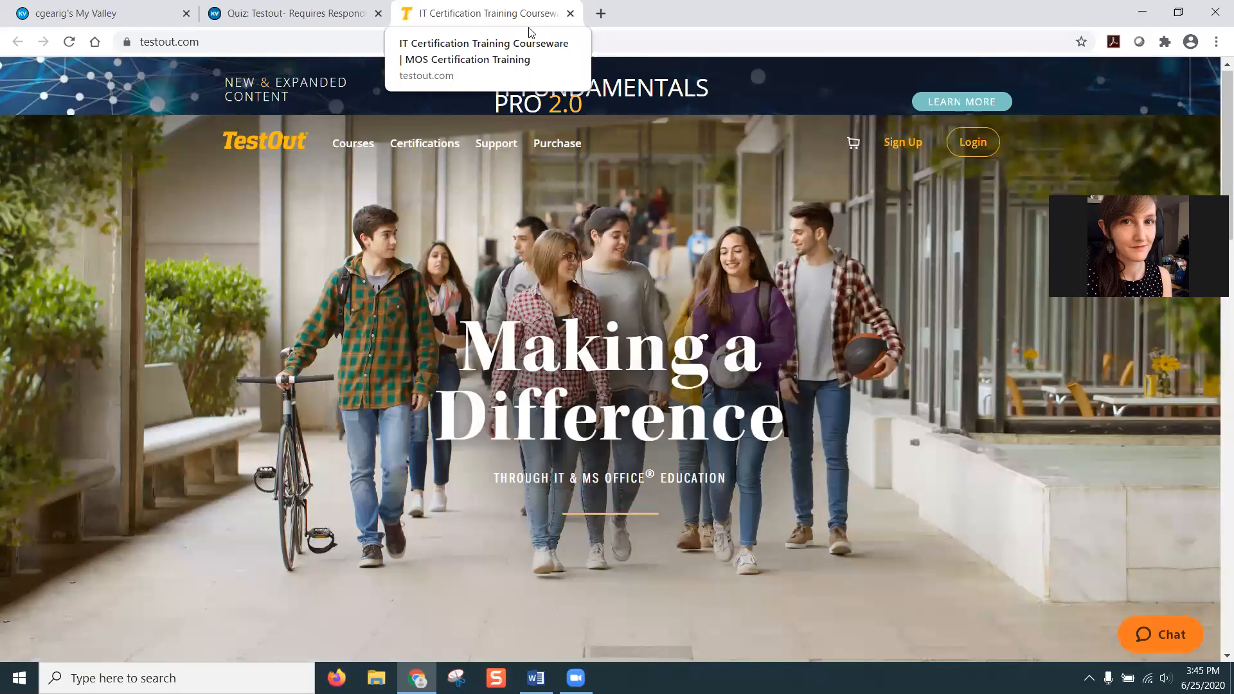
click(265, 17)
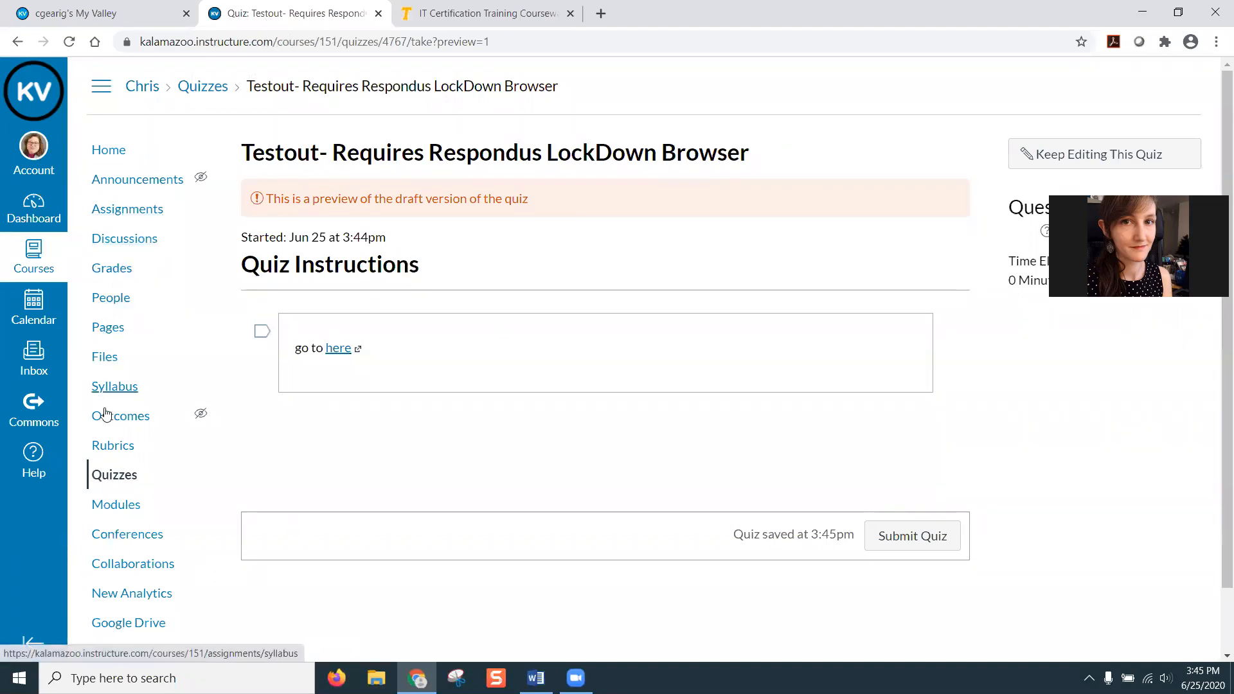
- Create a new quiz with the Classic Quizzes engine and title it "Canvas Quiz training"
click(110, 479)
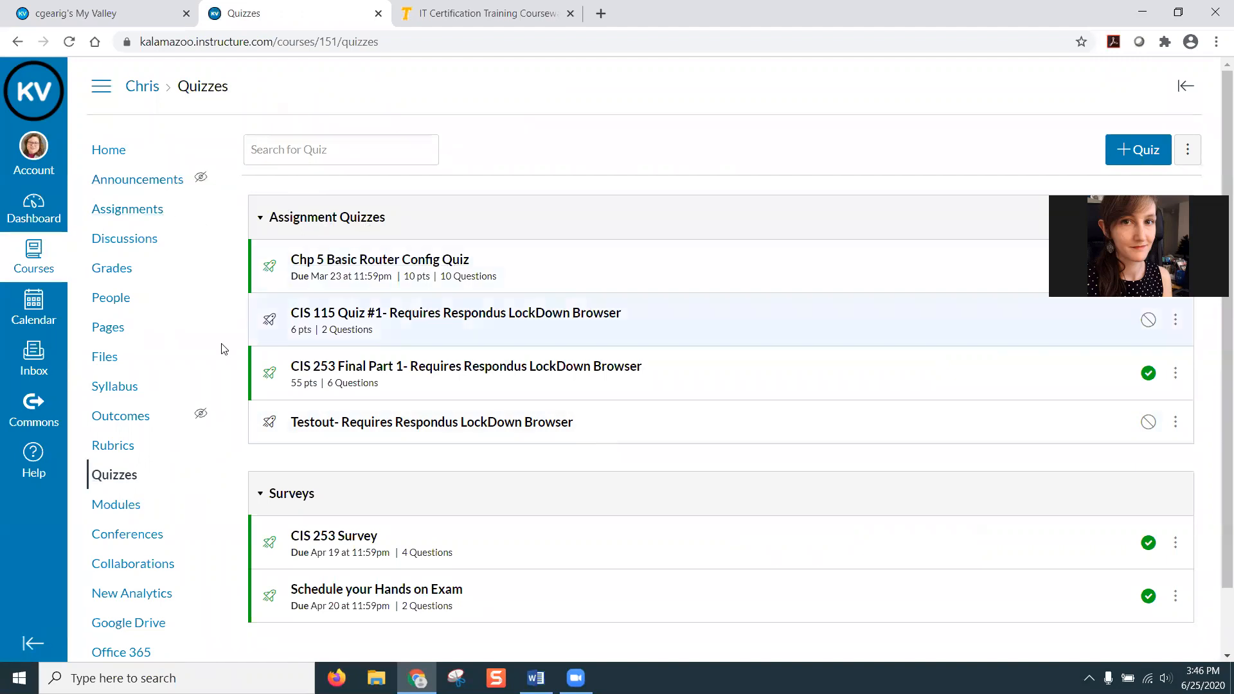
click(1136, 150)
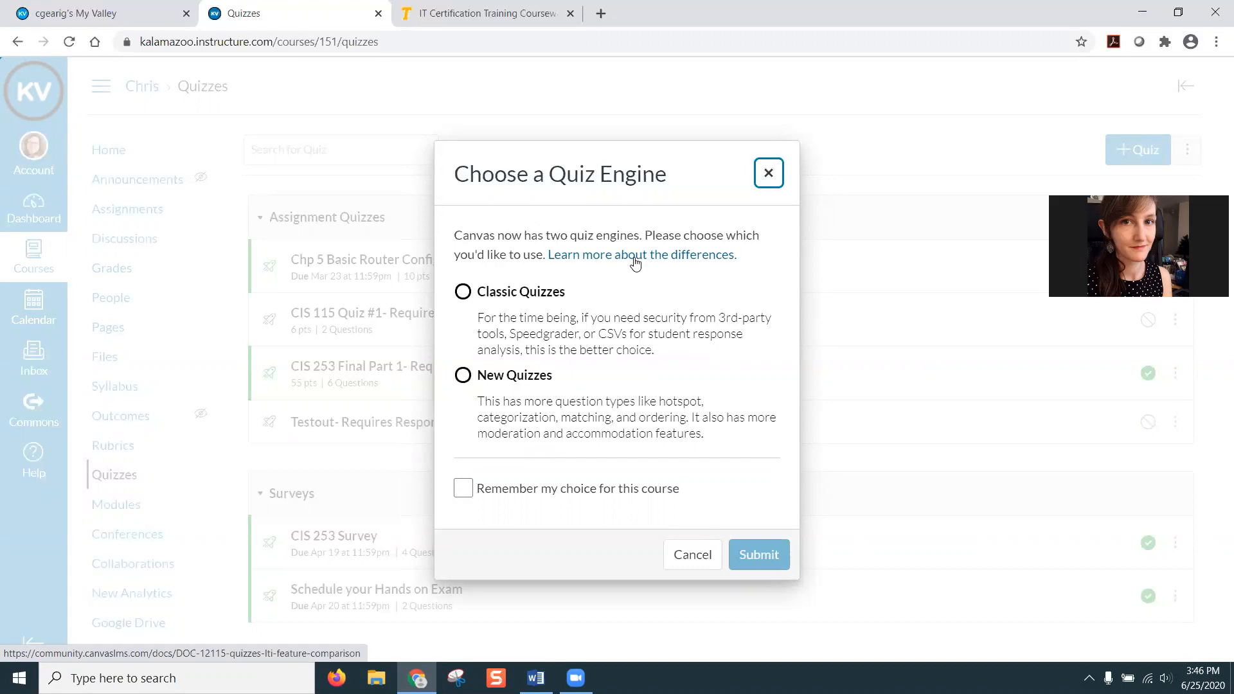
click(464, 293)
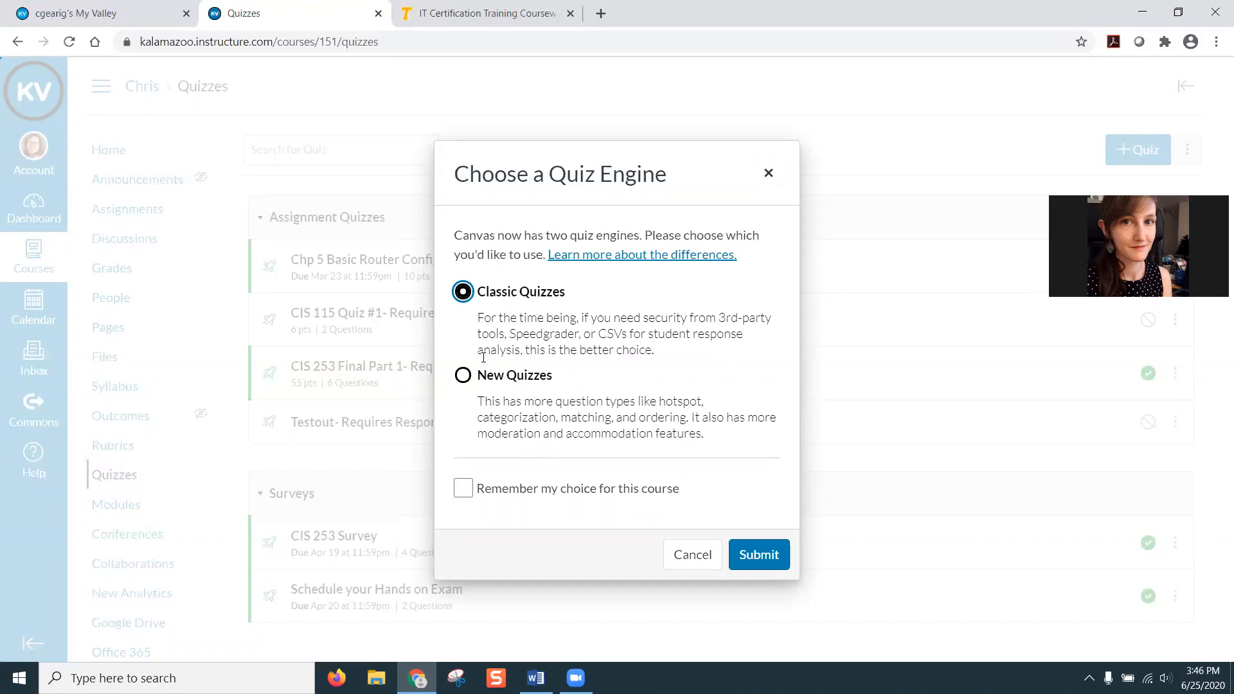
click(770, 568)
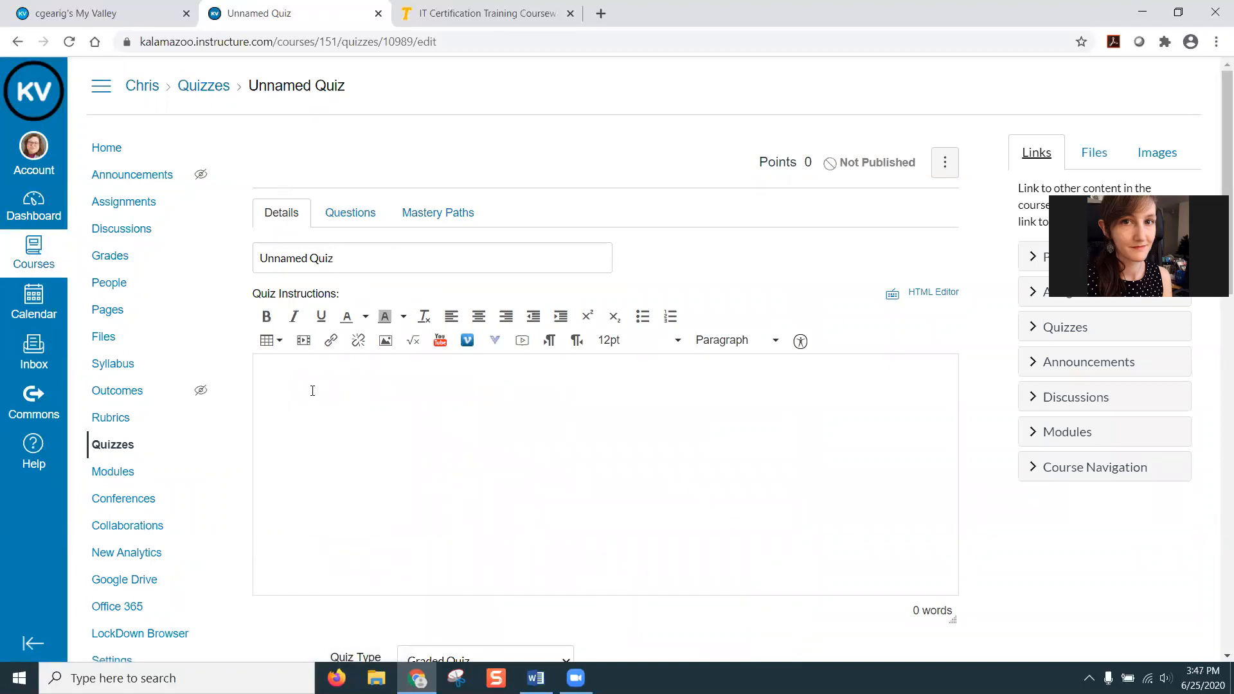
drag(378, 267, 169, 262)
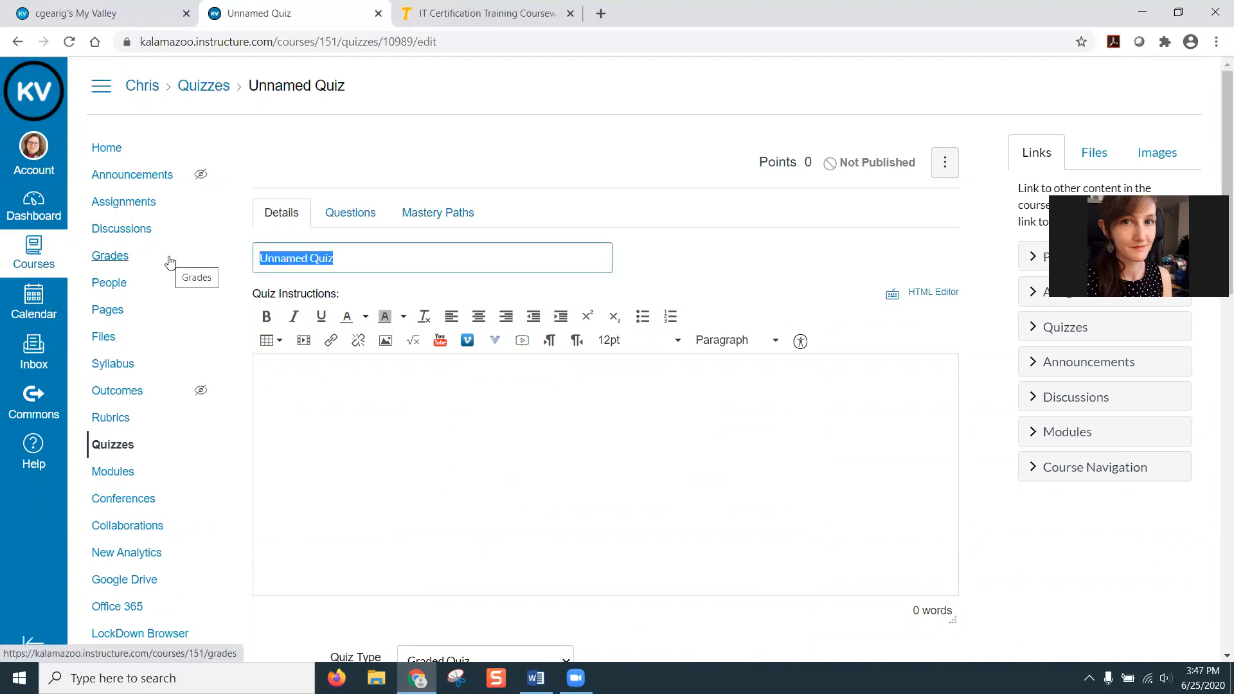
text(Canvas Quiz training)
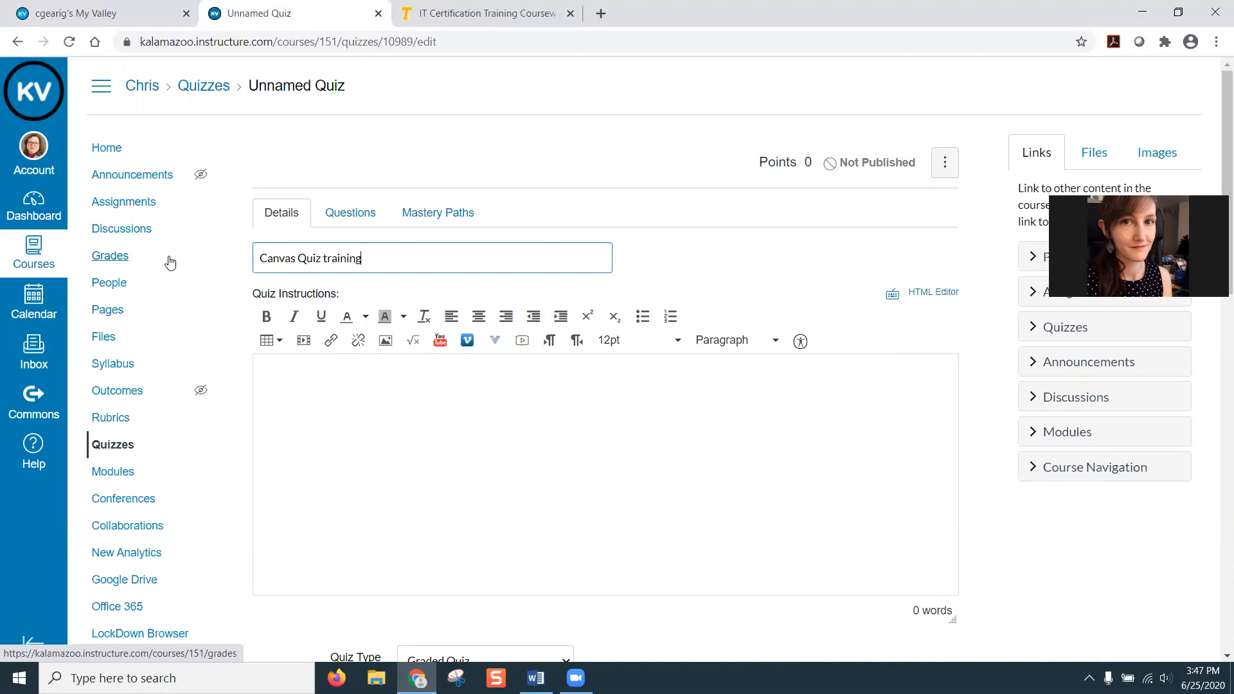
- Copy the two opening paragraphs, from "This is closed book" to "accommodate 25 hosts", from the Word exam into the Quiz Instructions
click(314, 378)
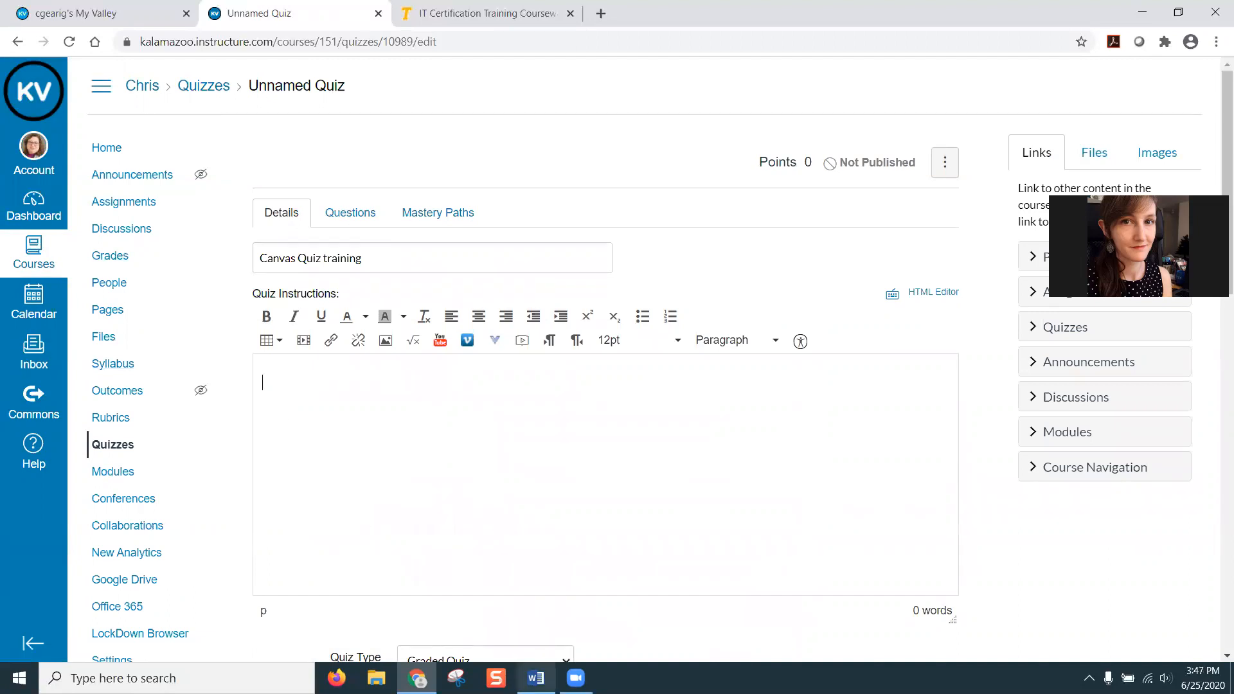
mouse_move(535, 678)
click(539, 566)
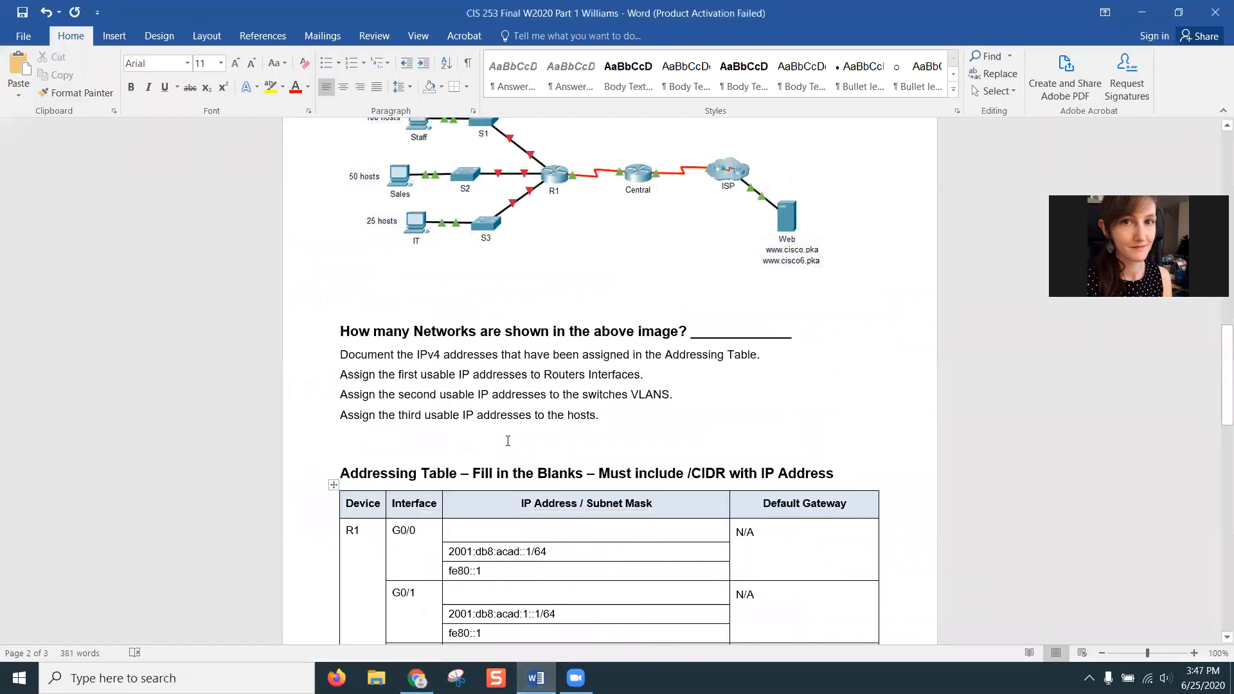
scroll(504, 439, up, 10)
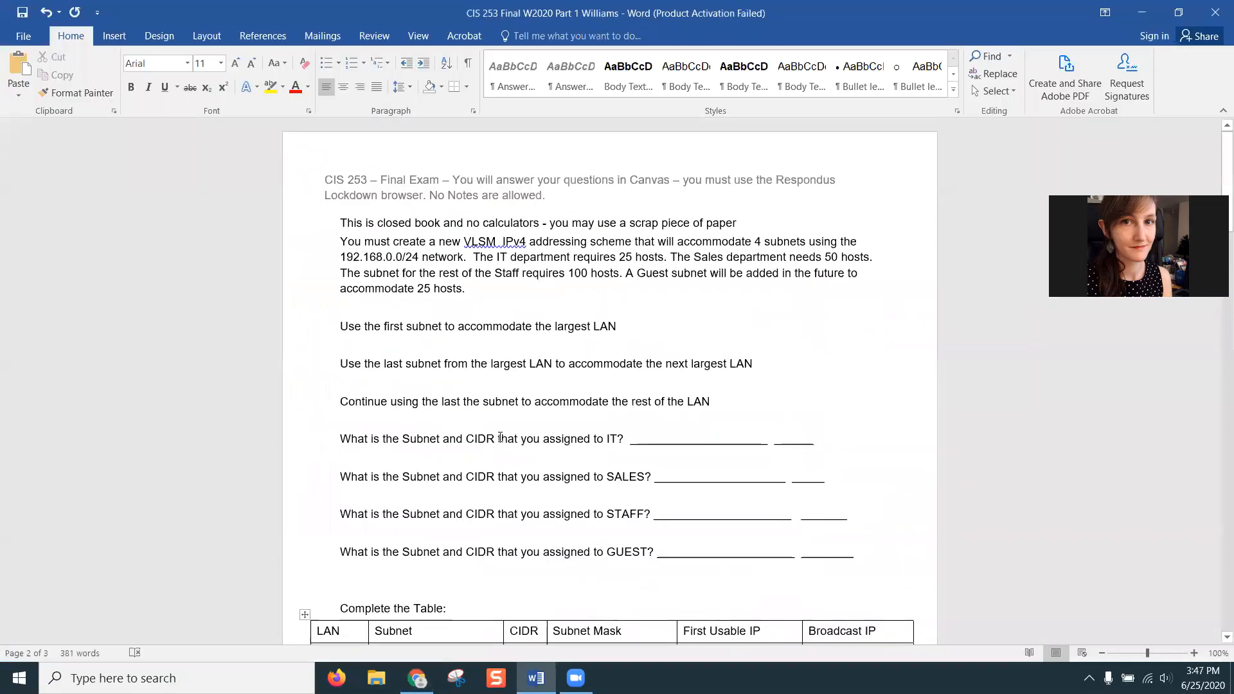
drag(339, 219, 800, 289)
right_click(664, 251)
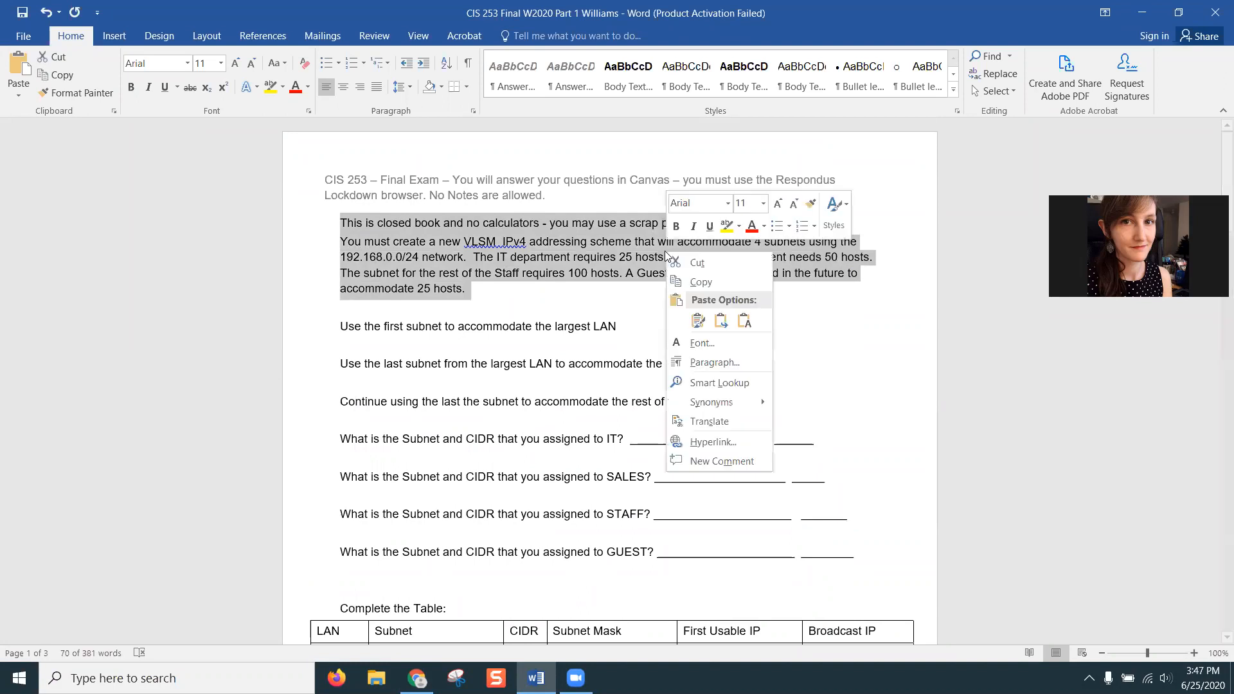
click(683, 281)
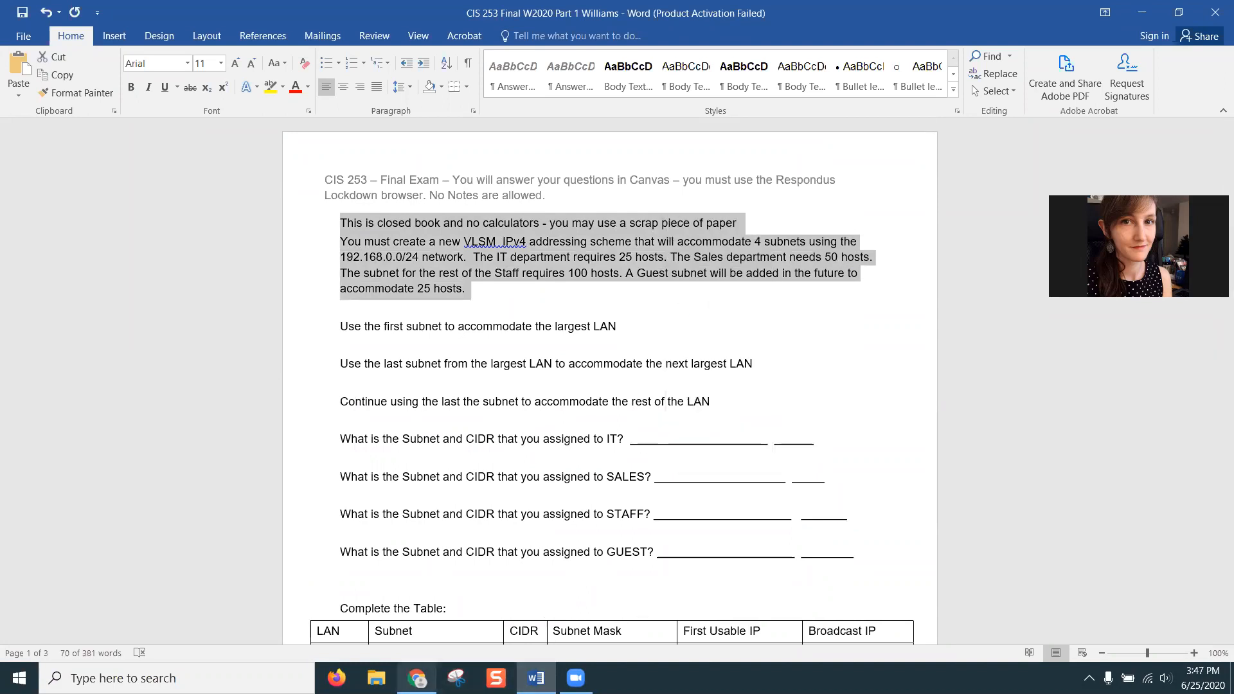
click(416, 678)
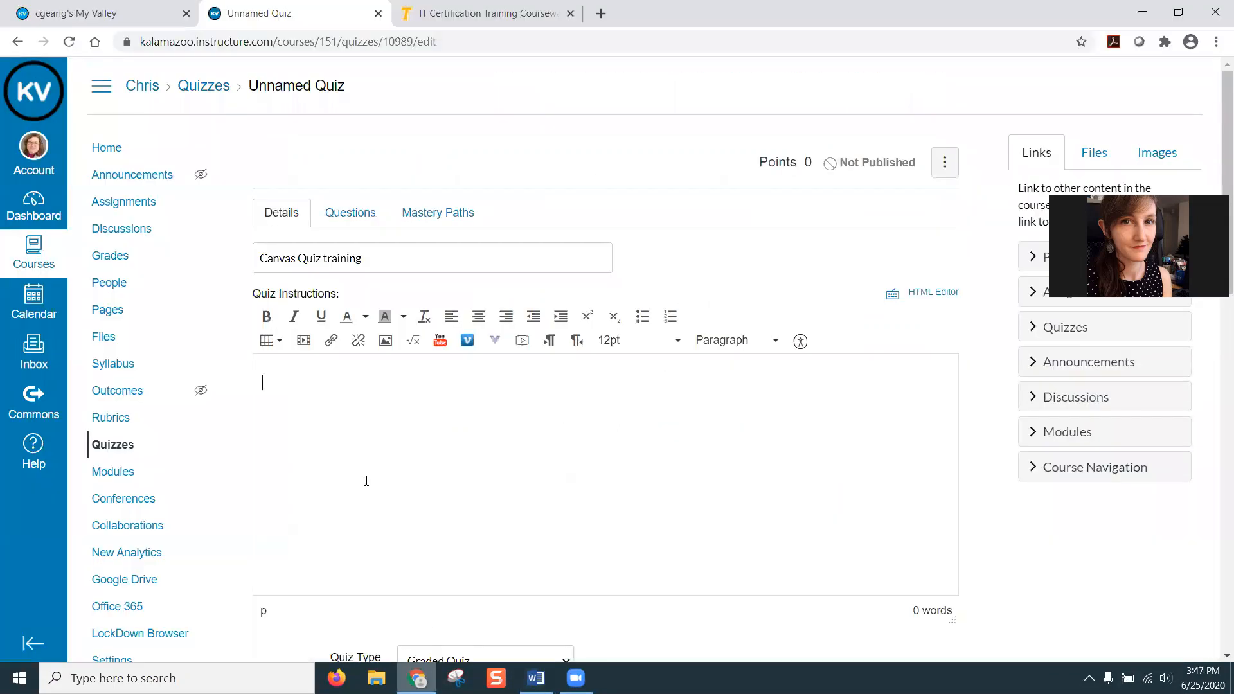
click(306, 405)
key(ctrl+v)
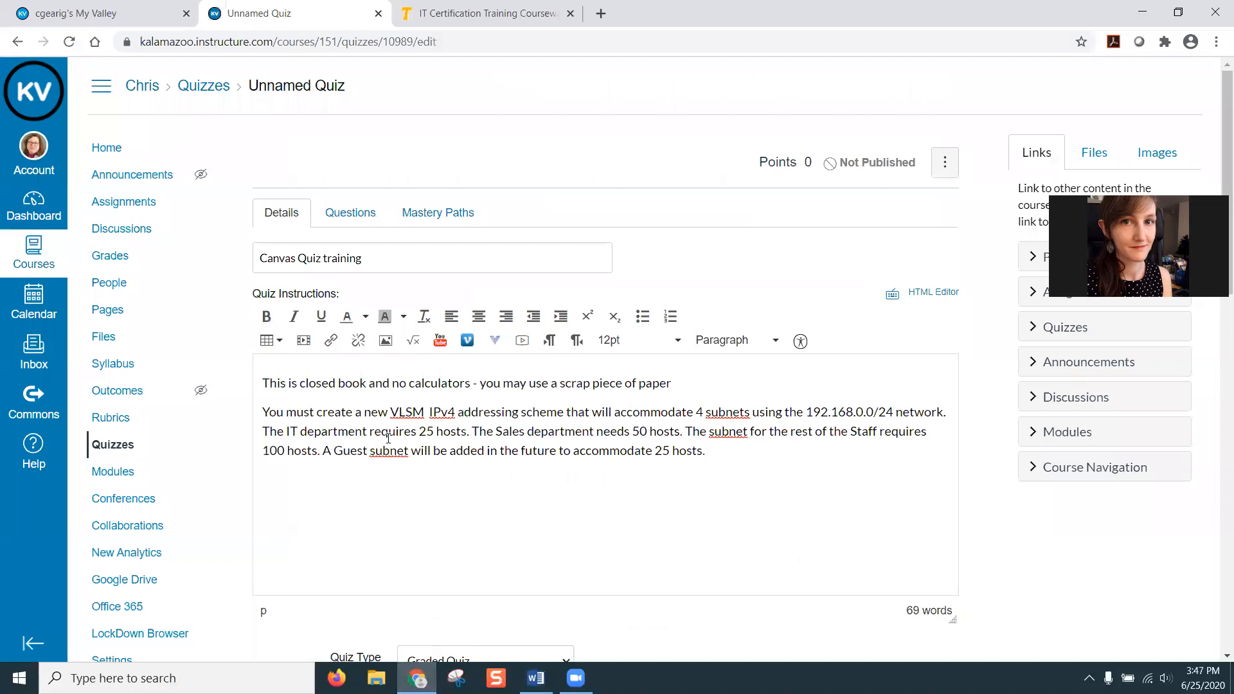
- Review the new quiz's type, assignment group, options and restrictions below the instructions
scroll(427, 437, down, 4)
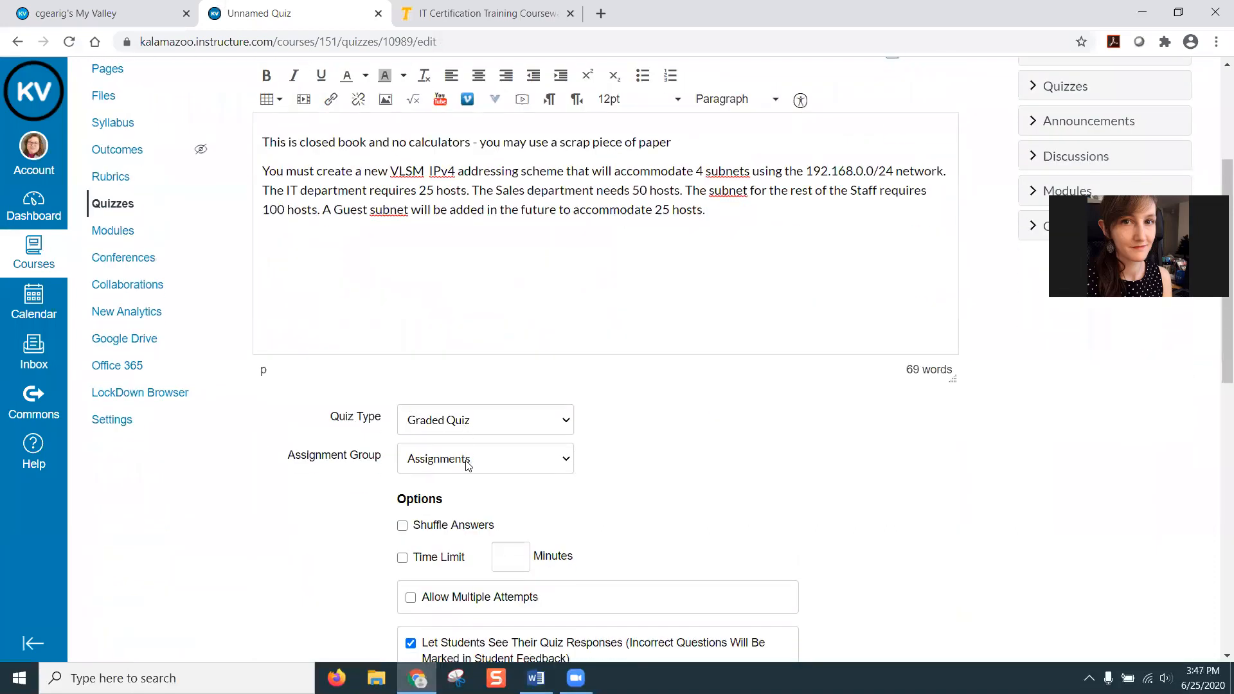
scroll(688, 476, down, 3)
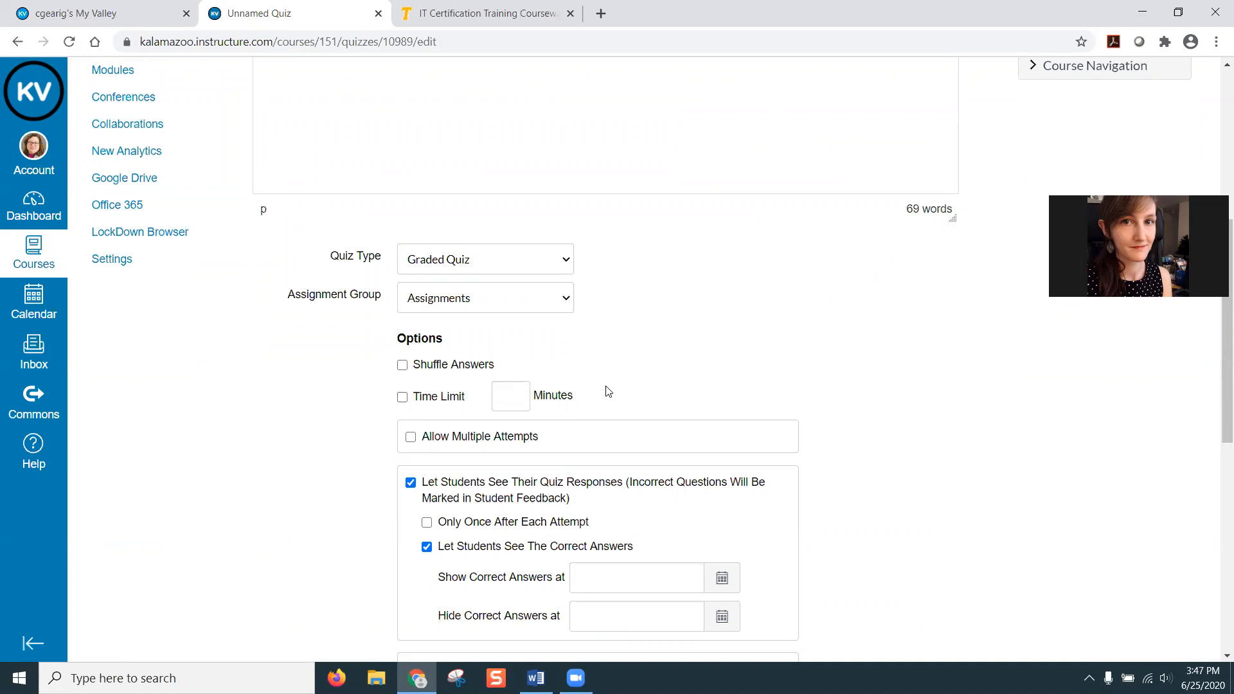
scroll(676, 366, down, 2)
scroll(676, 365, down, 1)
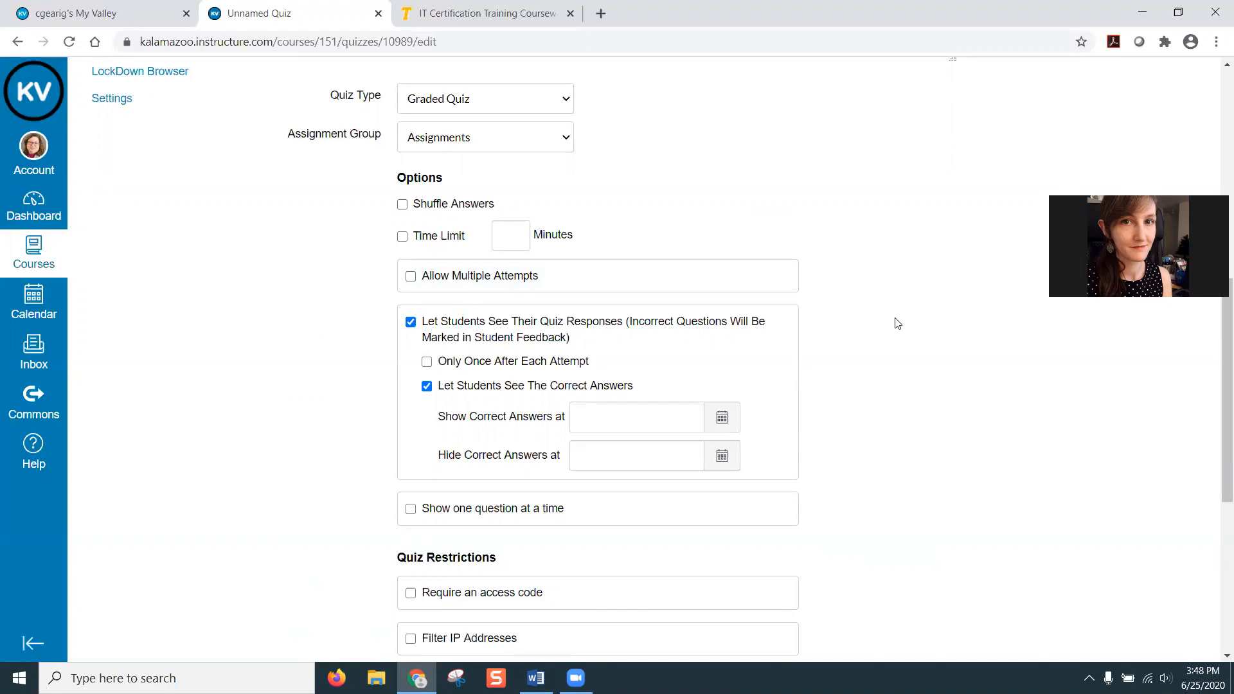
scroll(898, 323, up, 6)
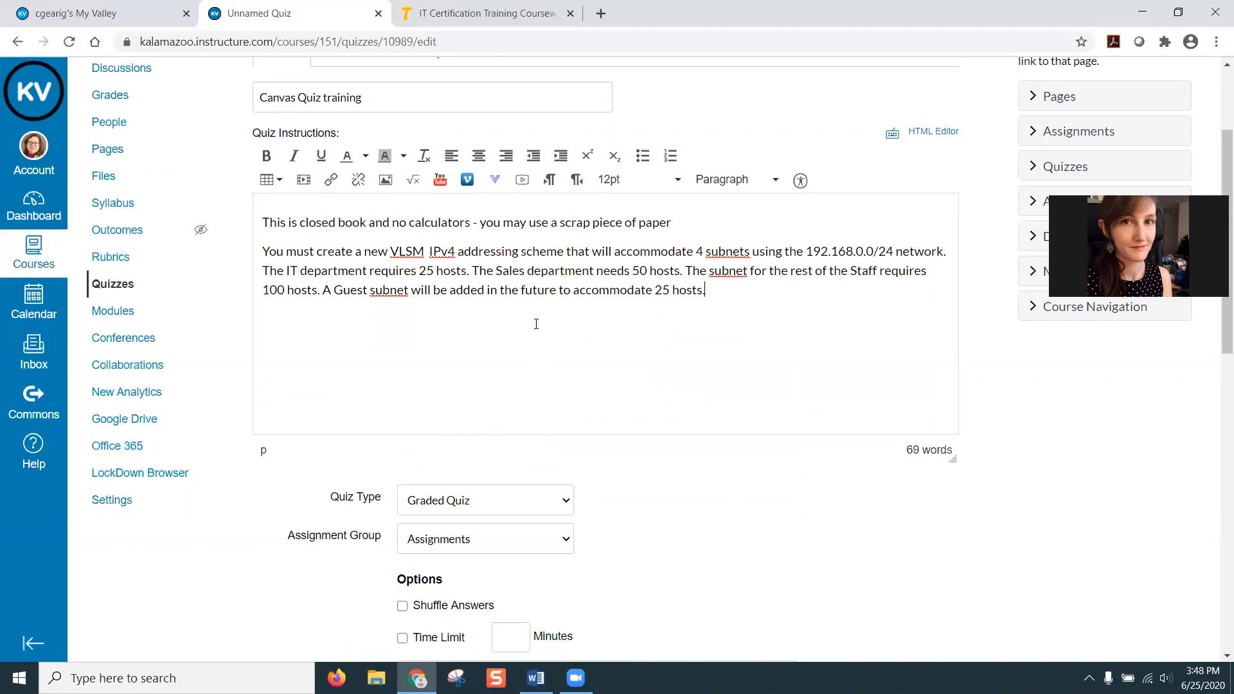
- Switch to the Word exam and save its page 2 network diagram as a PNG, using the existing file name CIS253networkFinal in Pictures
click(536, 677)
scroll(419, 327, down, 15)
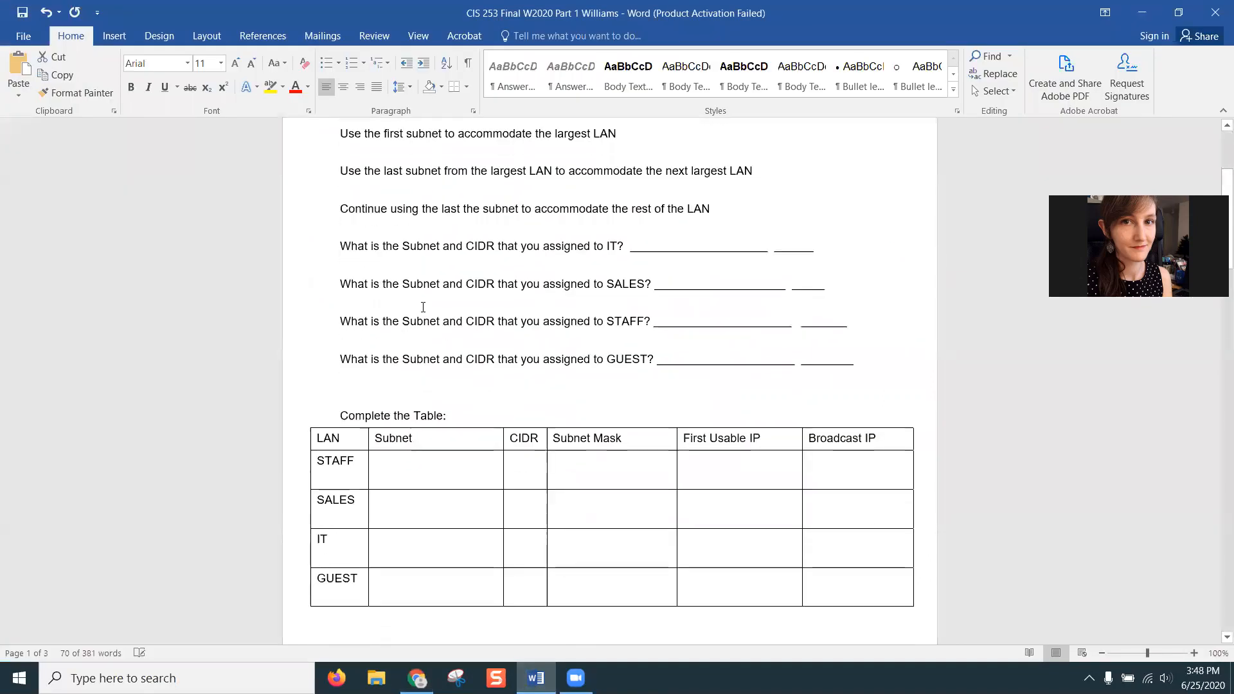
scroll(419, 306, down, 1)
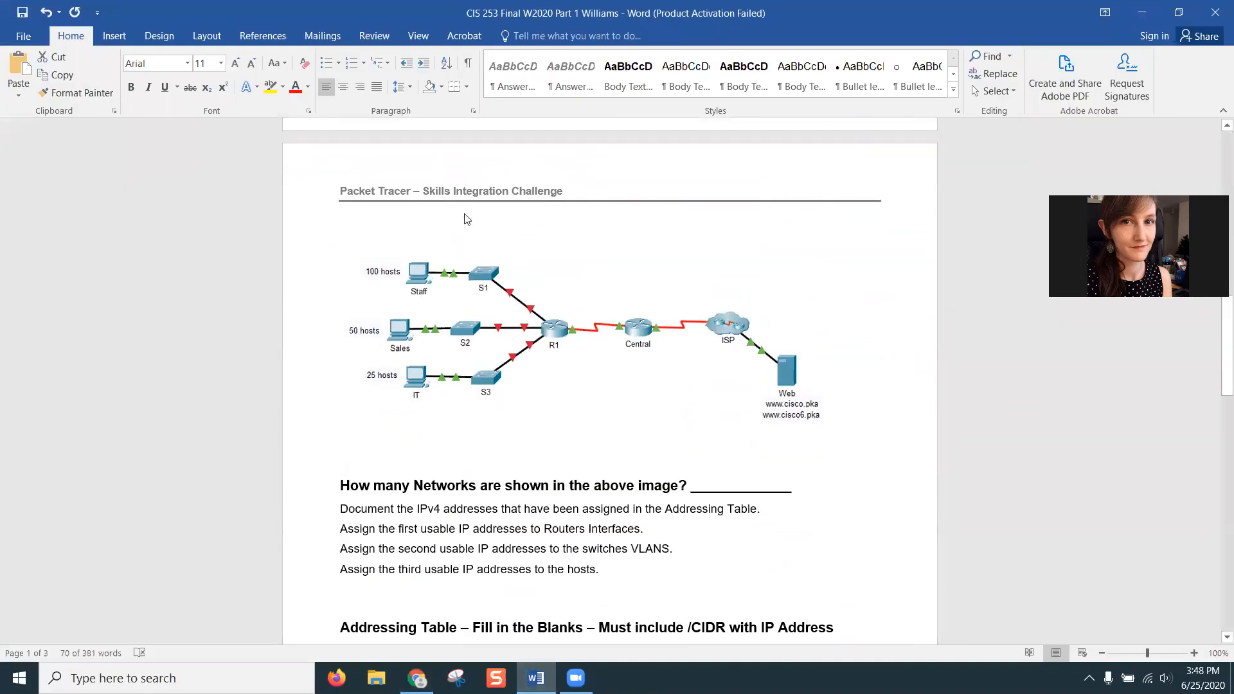
scroll(512, 329, down, 1)
click(512, 329)
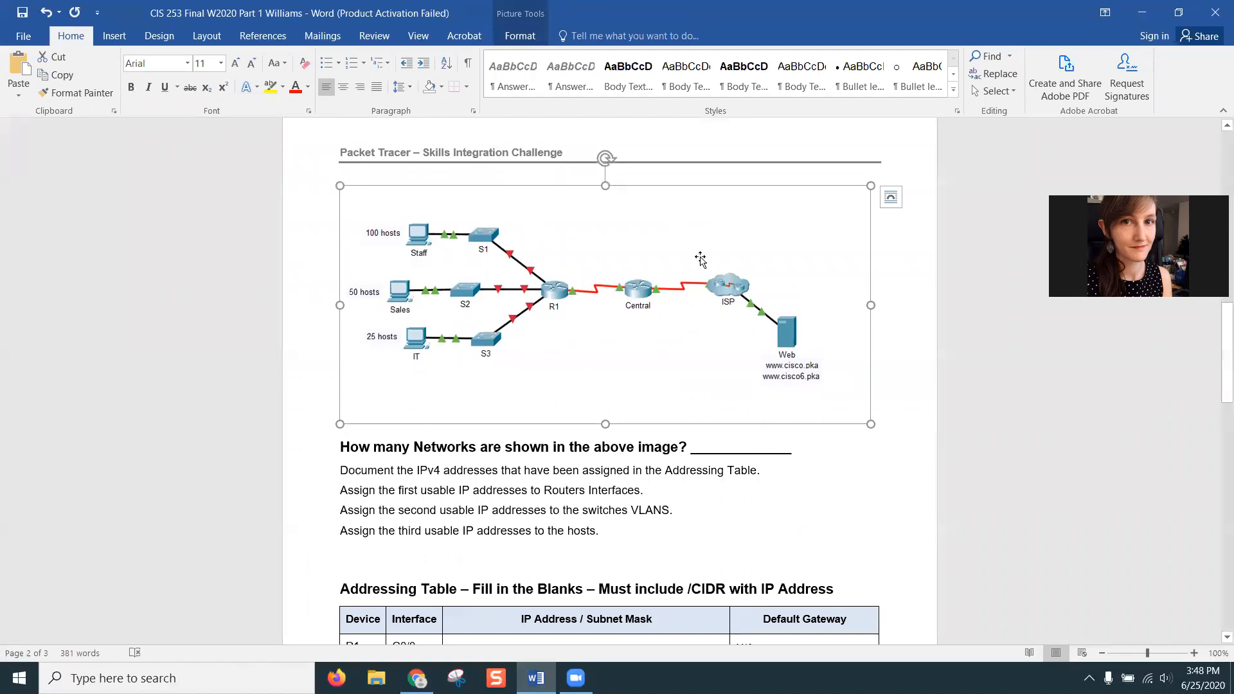
right_click(534, 288)
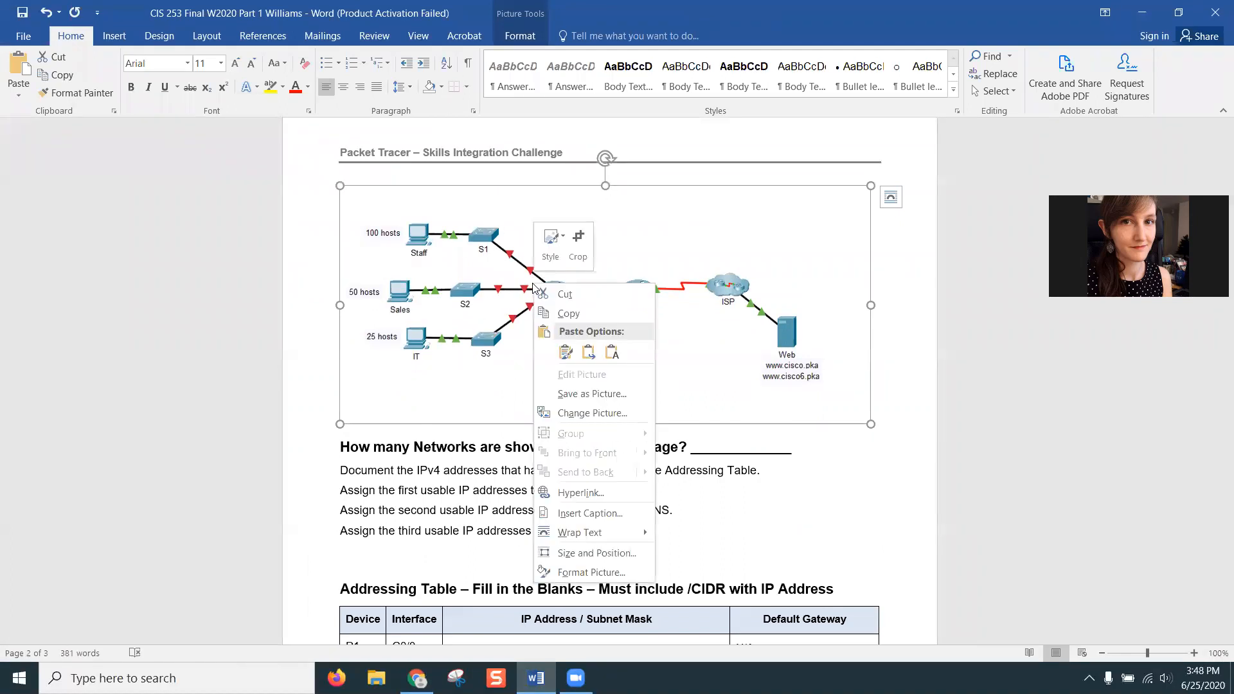
click(579, 394)
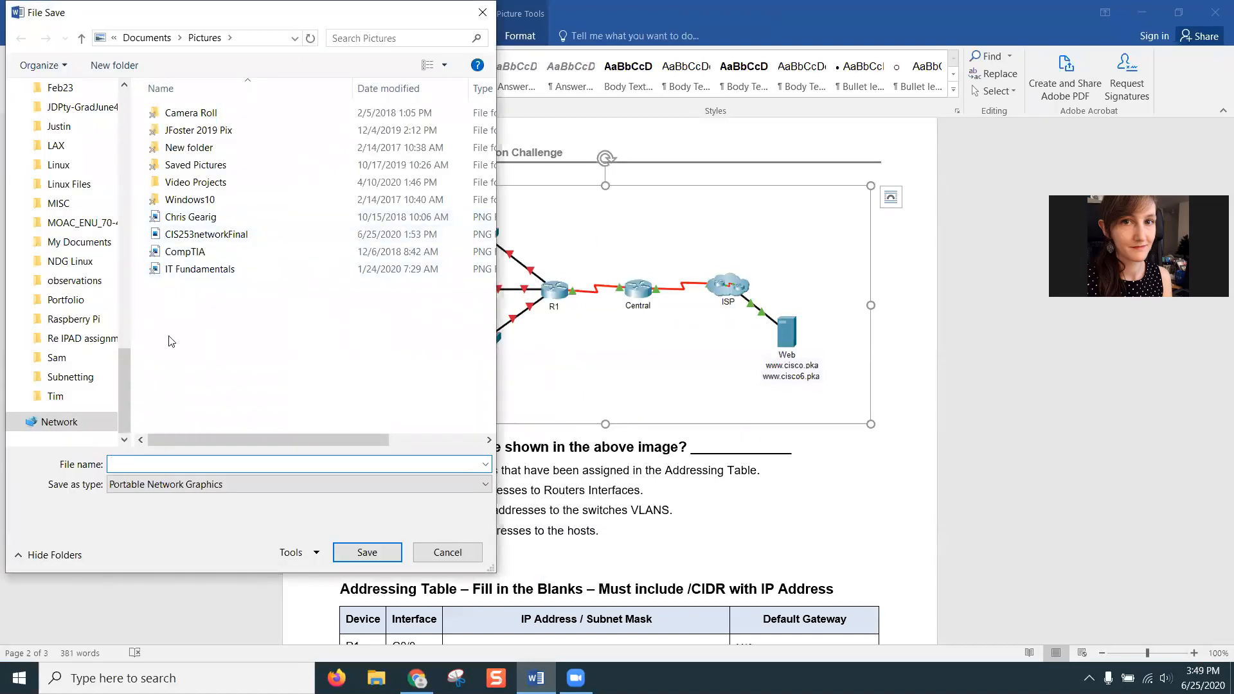
click(177, 236)
click(380, 554)
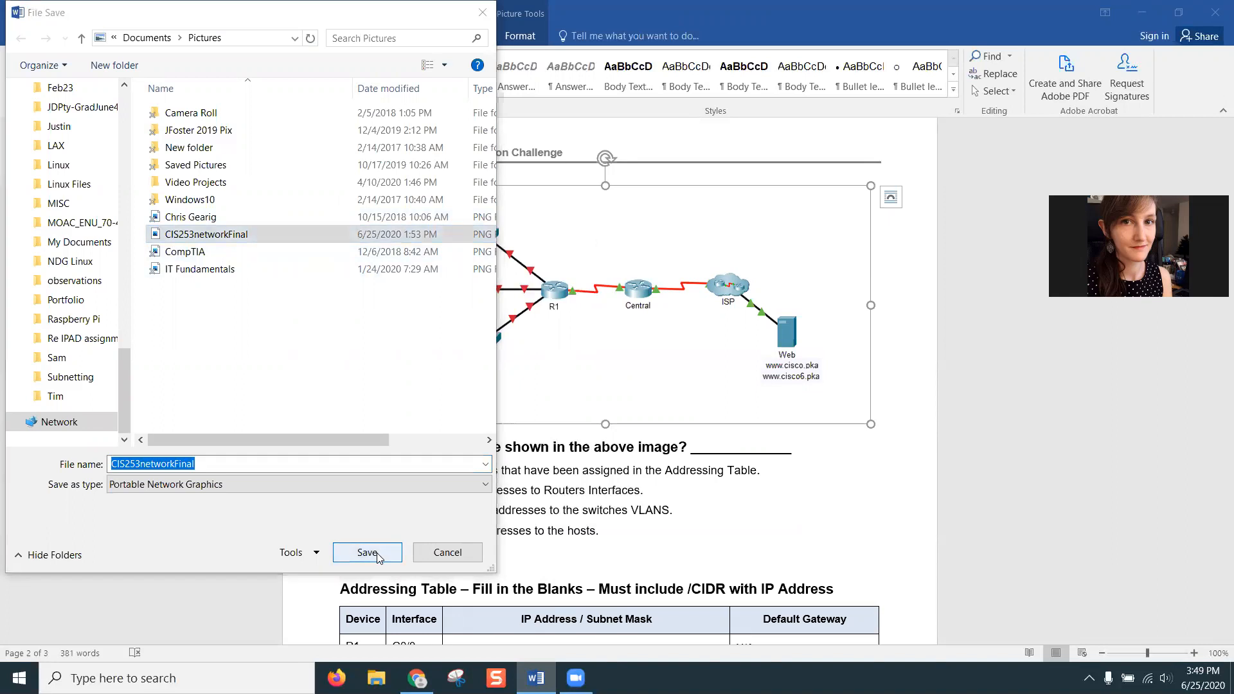
click(663, 344)
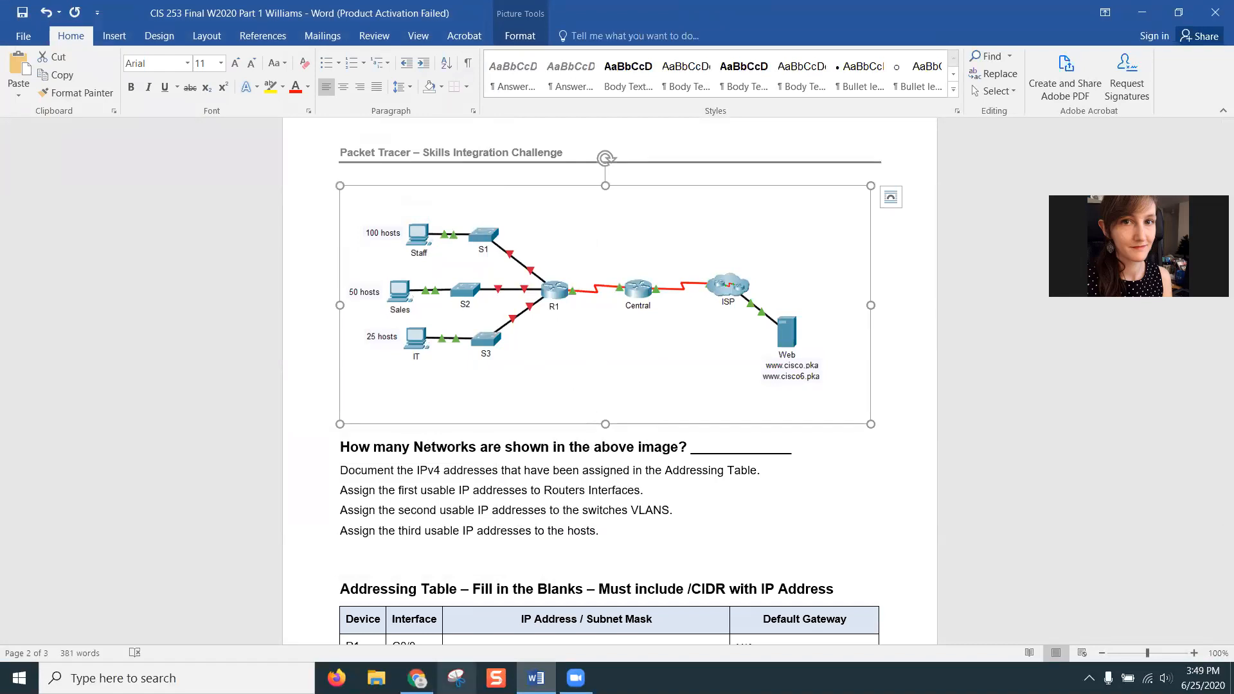
- Capture the network diagram with Snipping Tool, save it as the PNG file Capture in the Exams folder, and close the tool
click(456, 678)
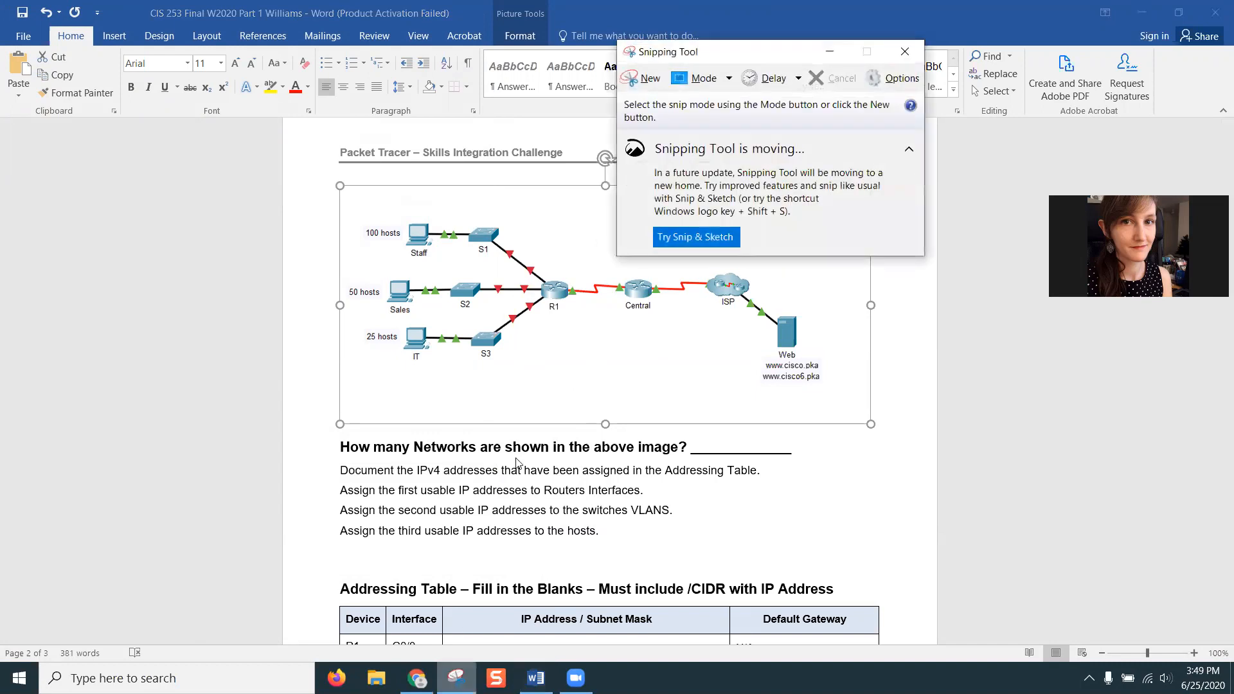
click(642, 77)
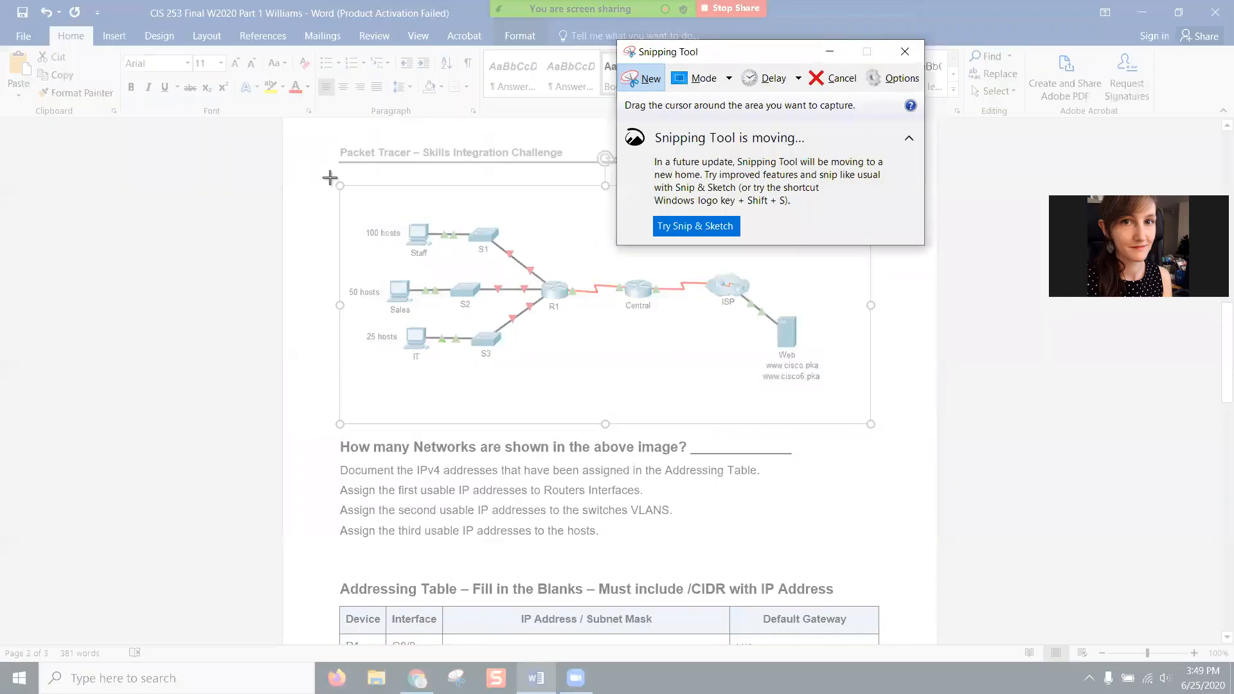
drag(330, 179, 869, 419)
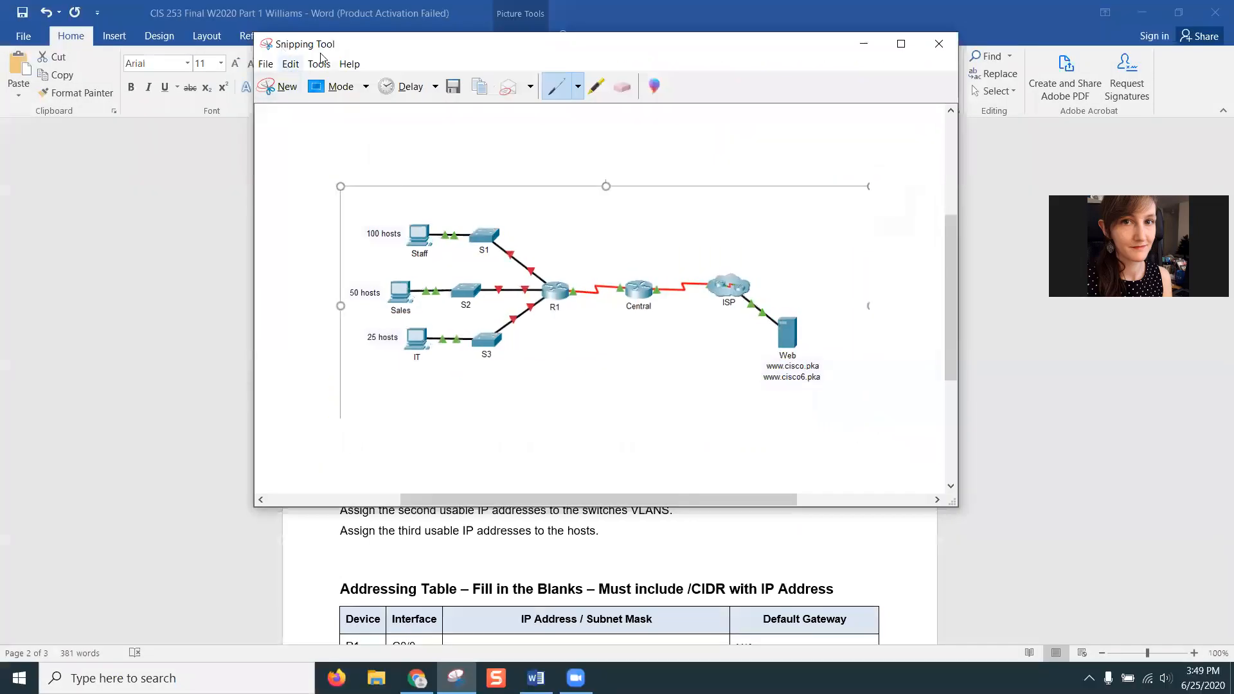
click(266, 64)
click(290, 101)
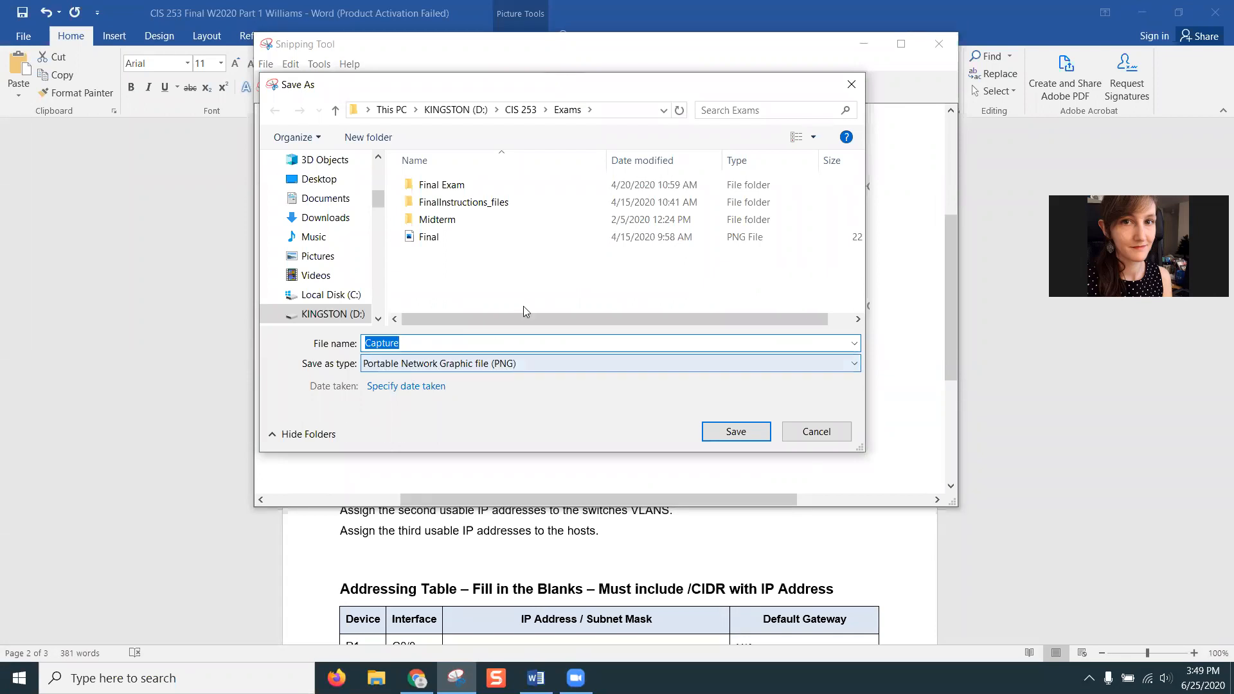
click(742, 434)
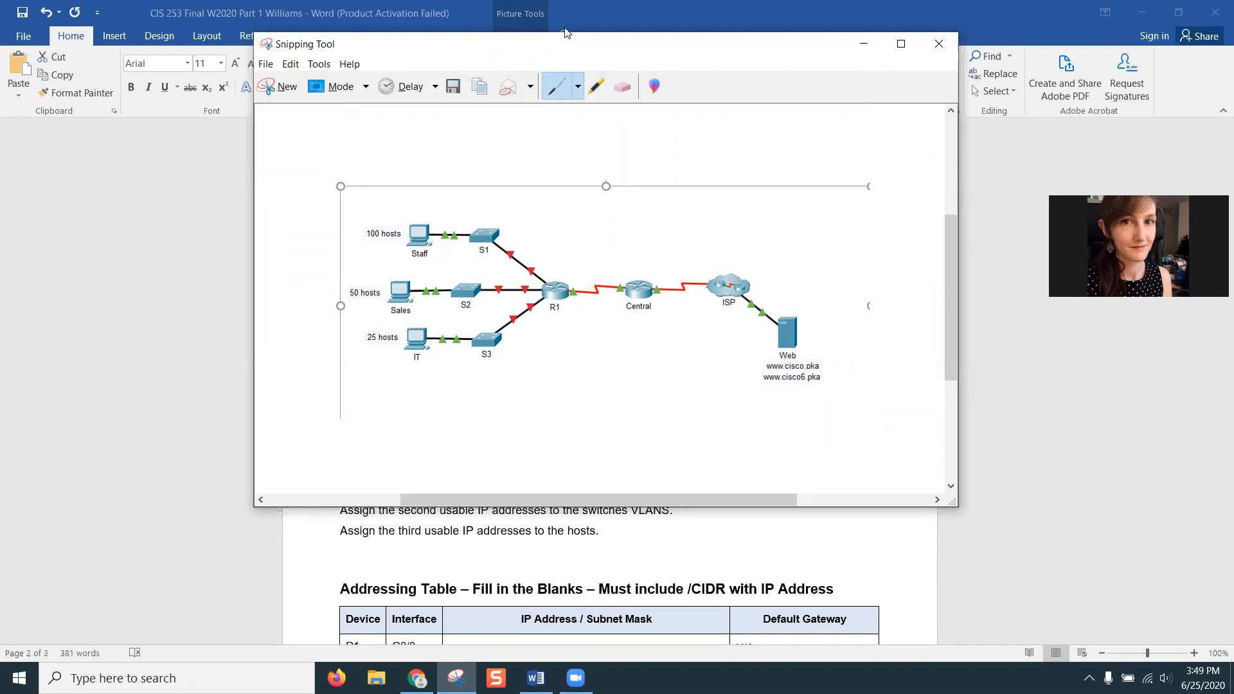
click(939, 43)
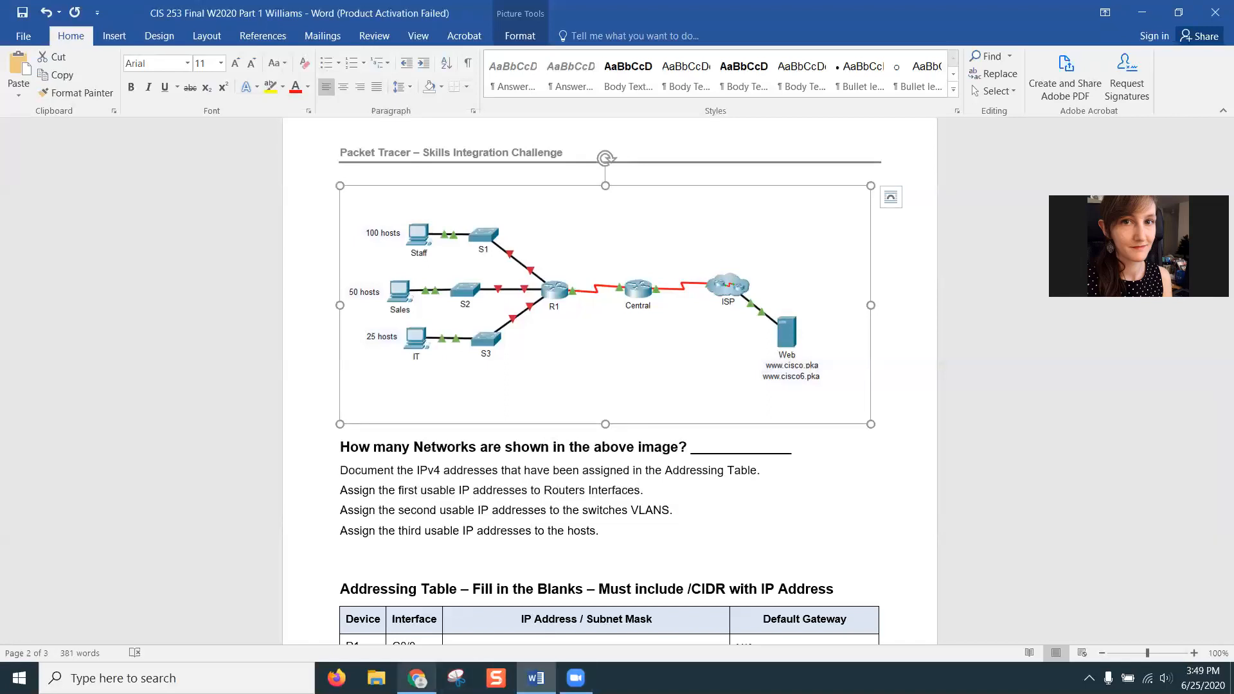
- Return to the Canvas quiz in Chrome and examine the URL, Canvas and Flickr image sources available for the Quiz Instructions
mouse_move(417, 678)
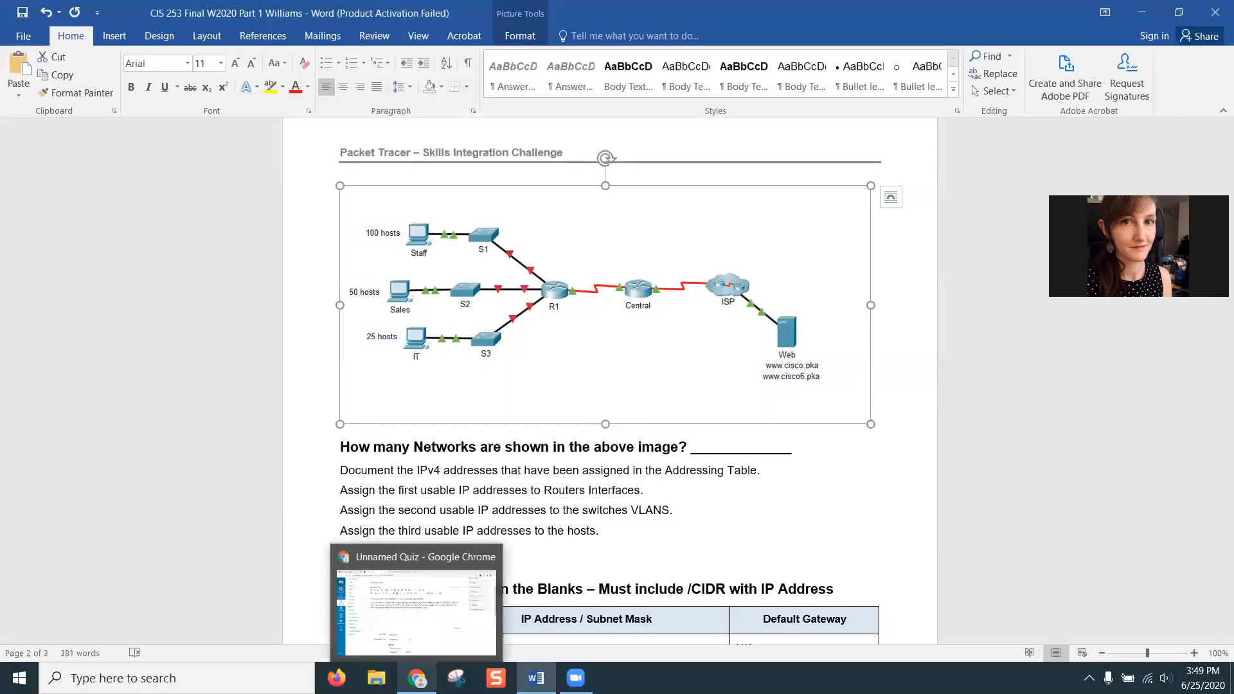
click(417, 678)
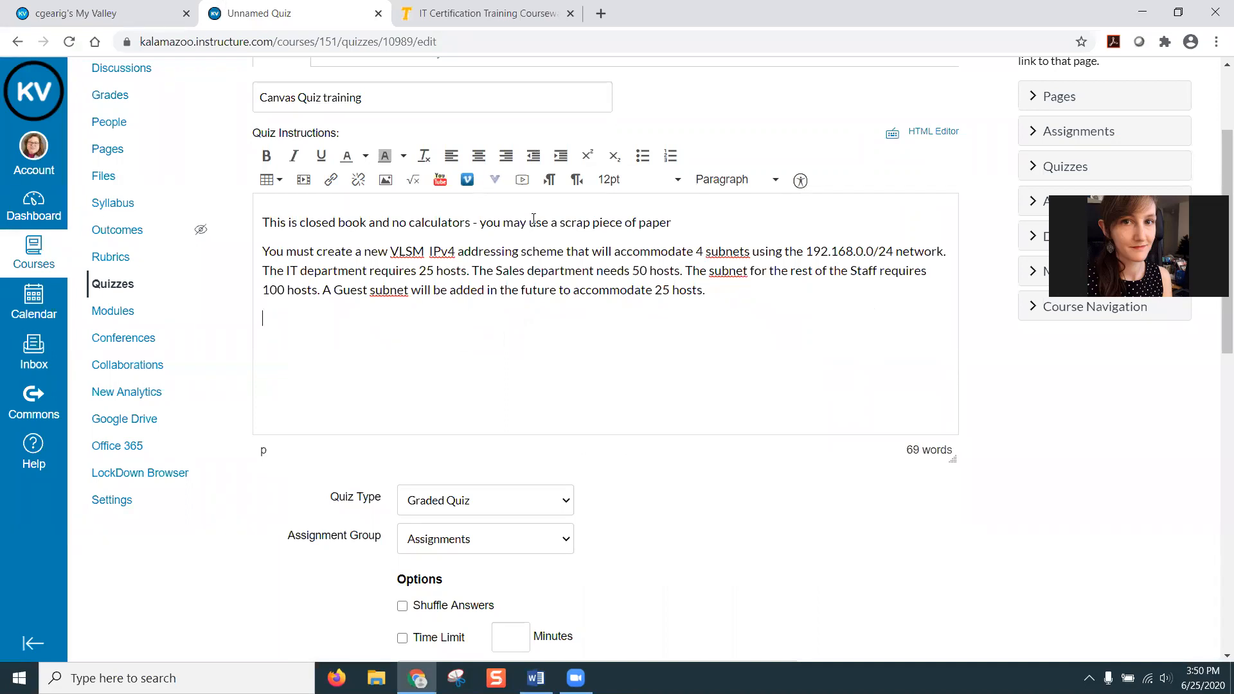
click(386, 181)
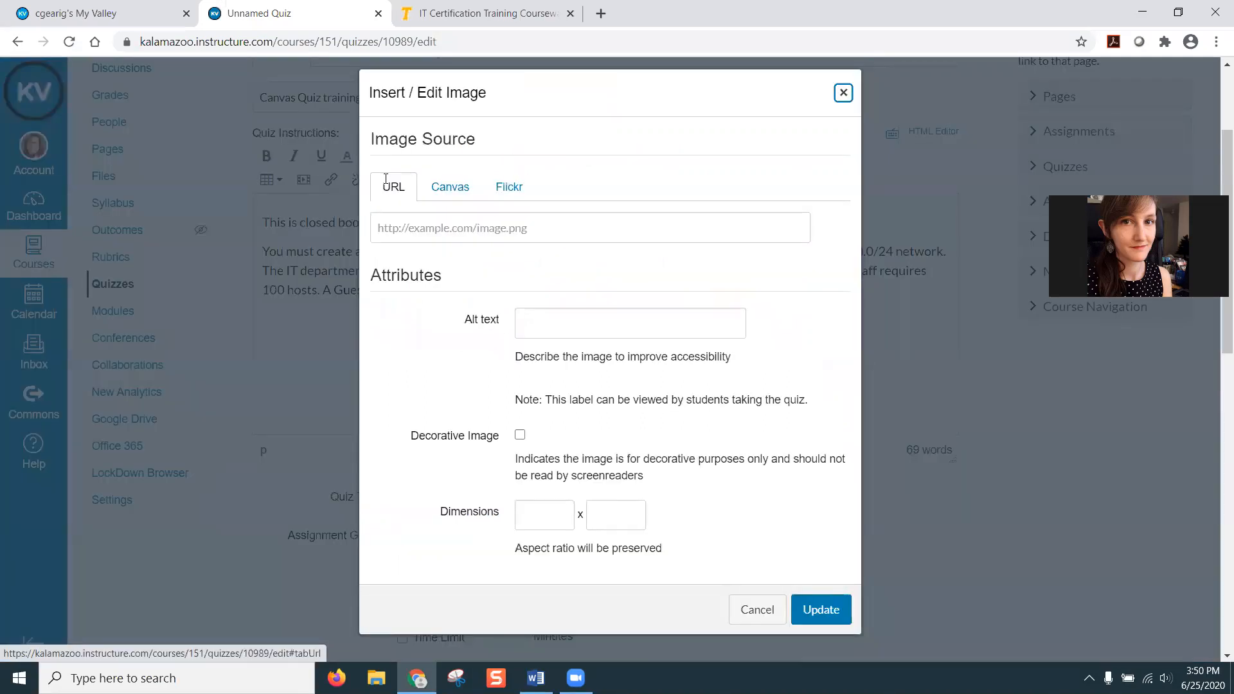
click(447, 189)
click(431, 310)
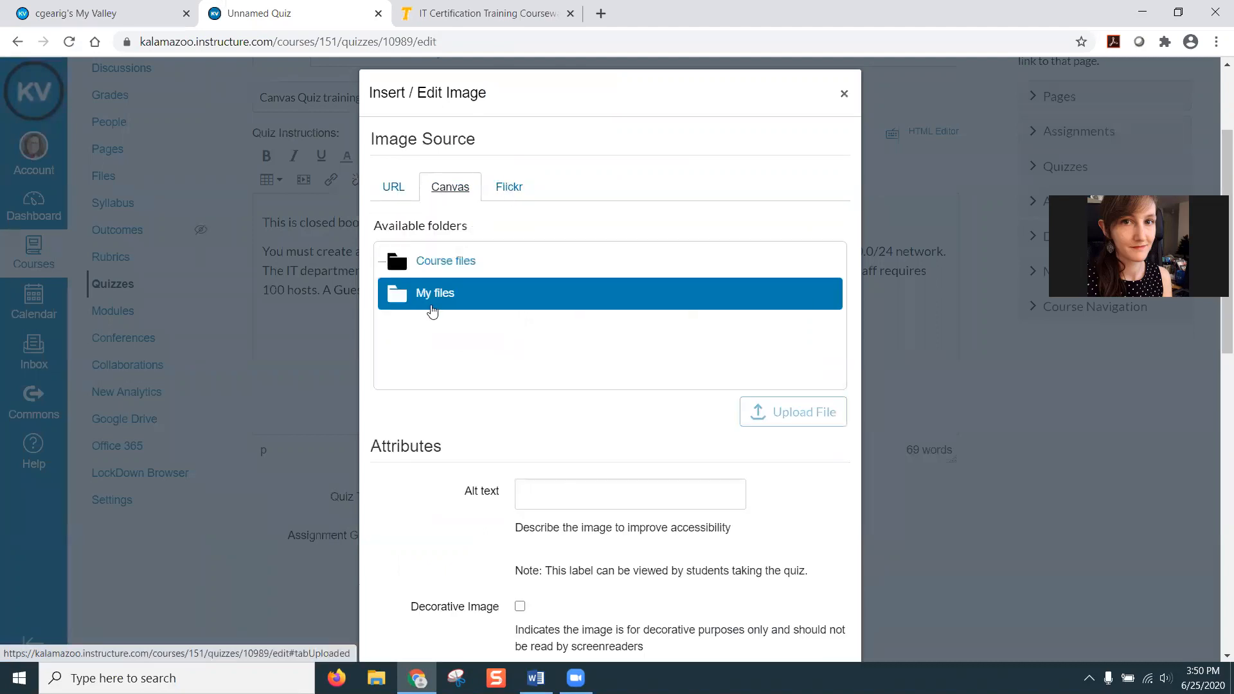
click(508, 186)
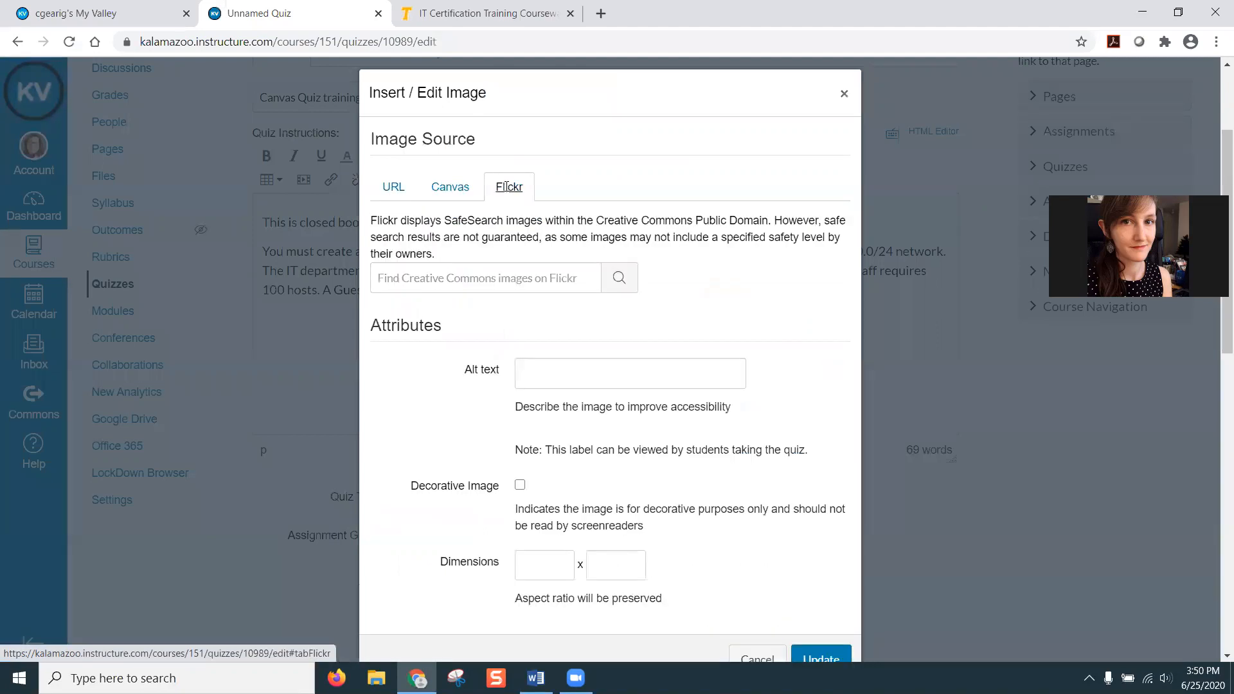
click(843, 94)
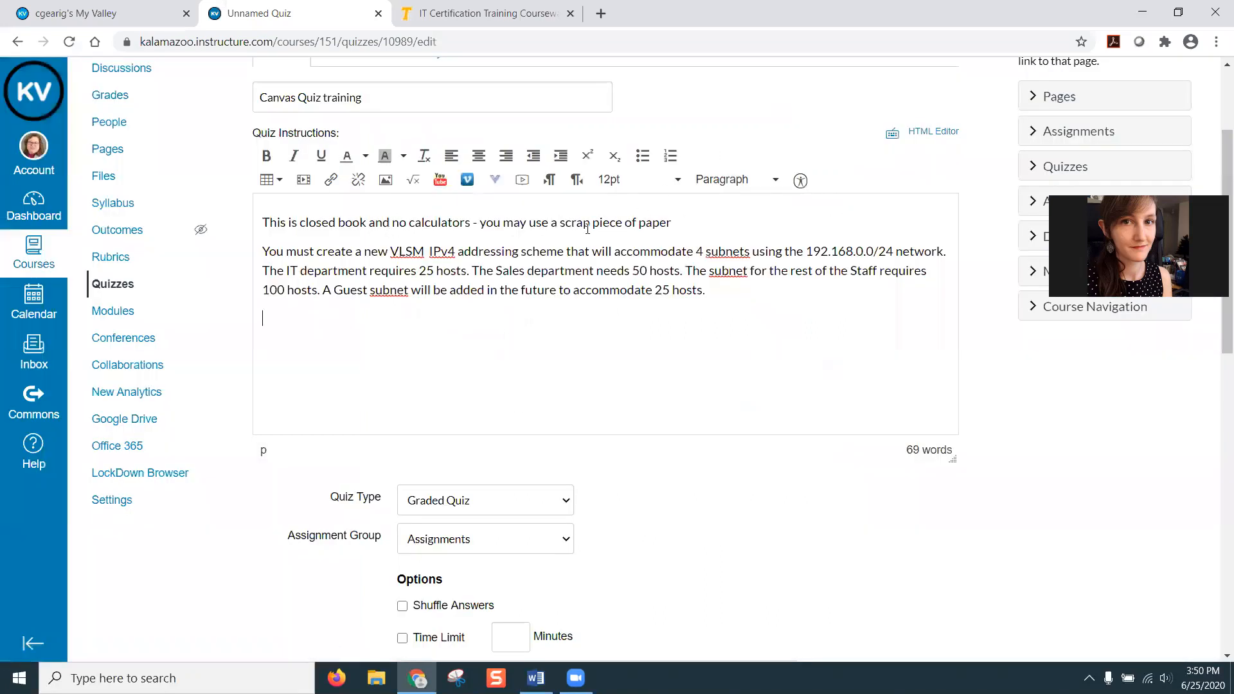
click(303, 181)
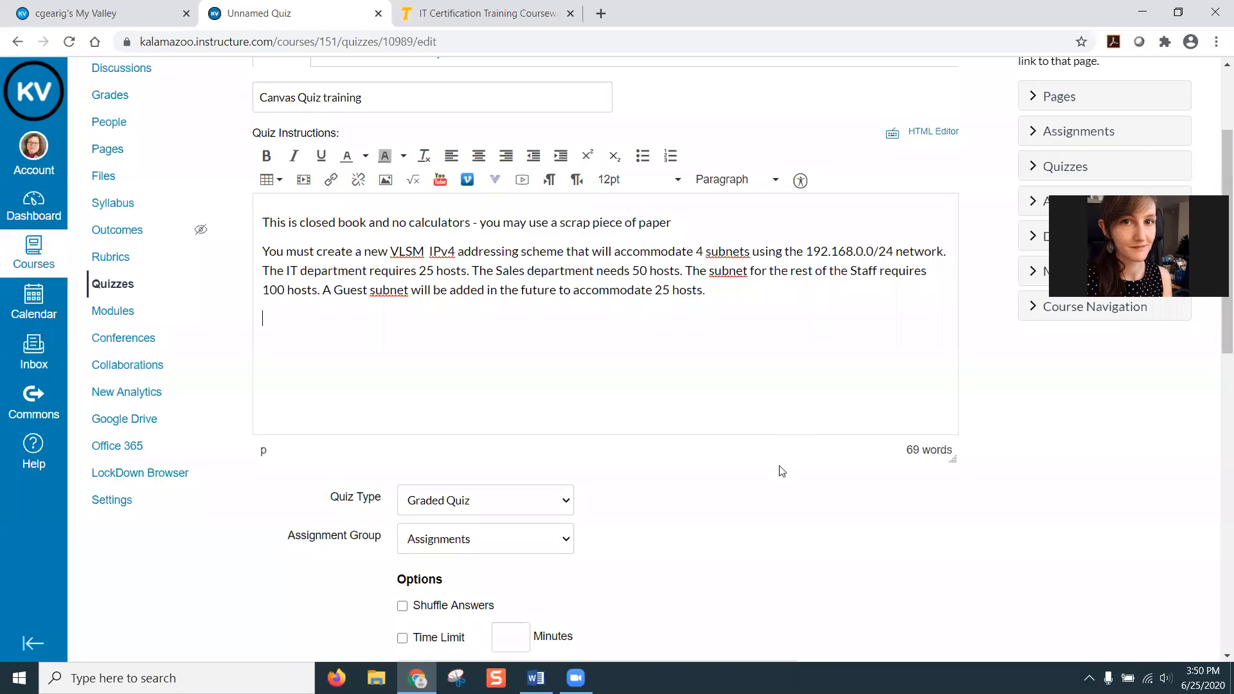
- Check the show and hide date fields for correct answers and set the quiz to show one question at a time
click(795, 427)
scroll(775, 514, down, 2)
scroll(809, 456, down, 5)
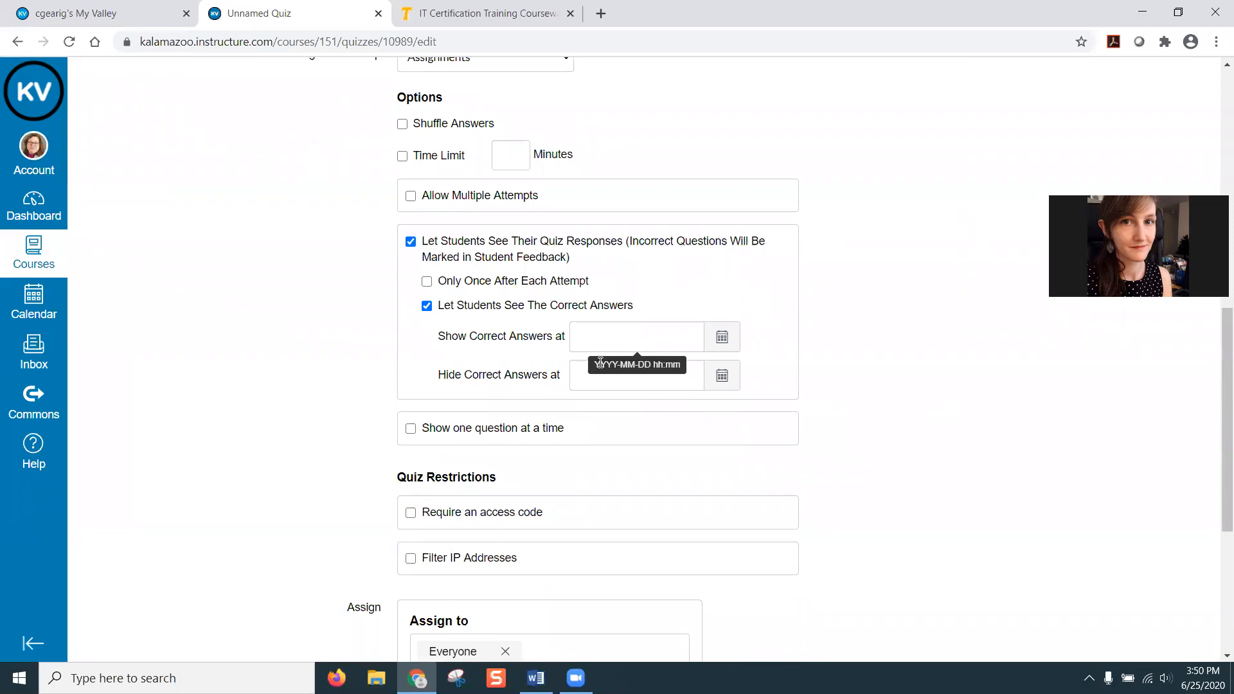
click(587, 379)
click(586, 334)
click(588, 384)
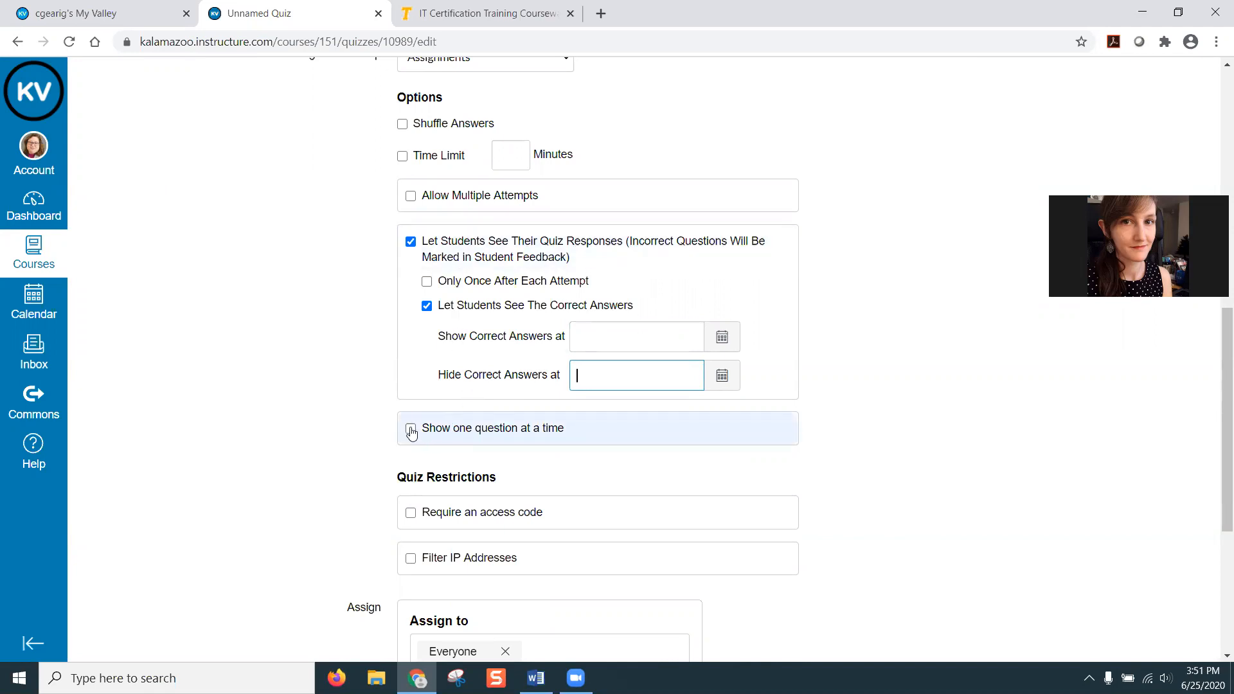
click(451, 428)
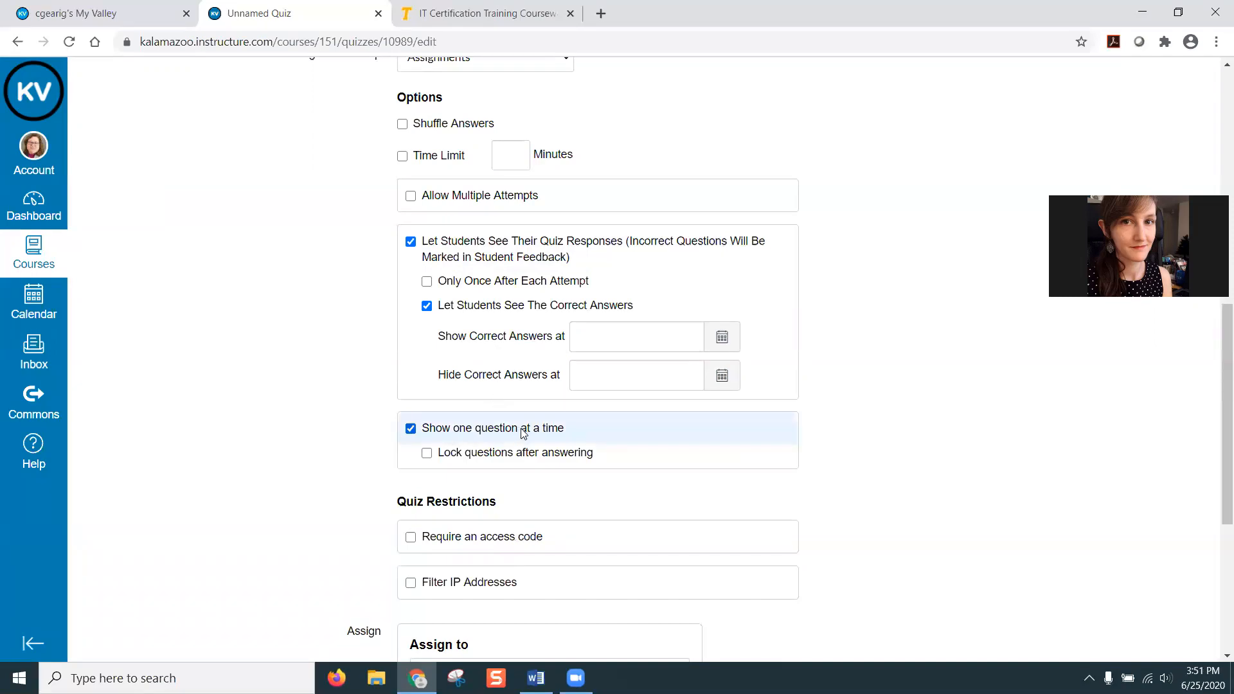
- Review the quiz restrictions and assignment dates, and save and publish the quiz
scroll(683, 419, down, 3)
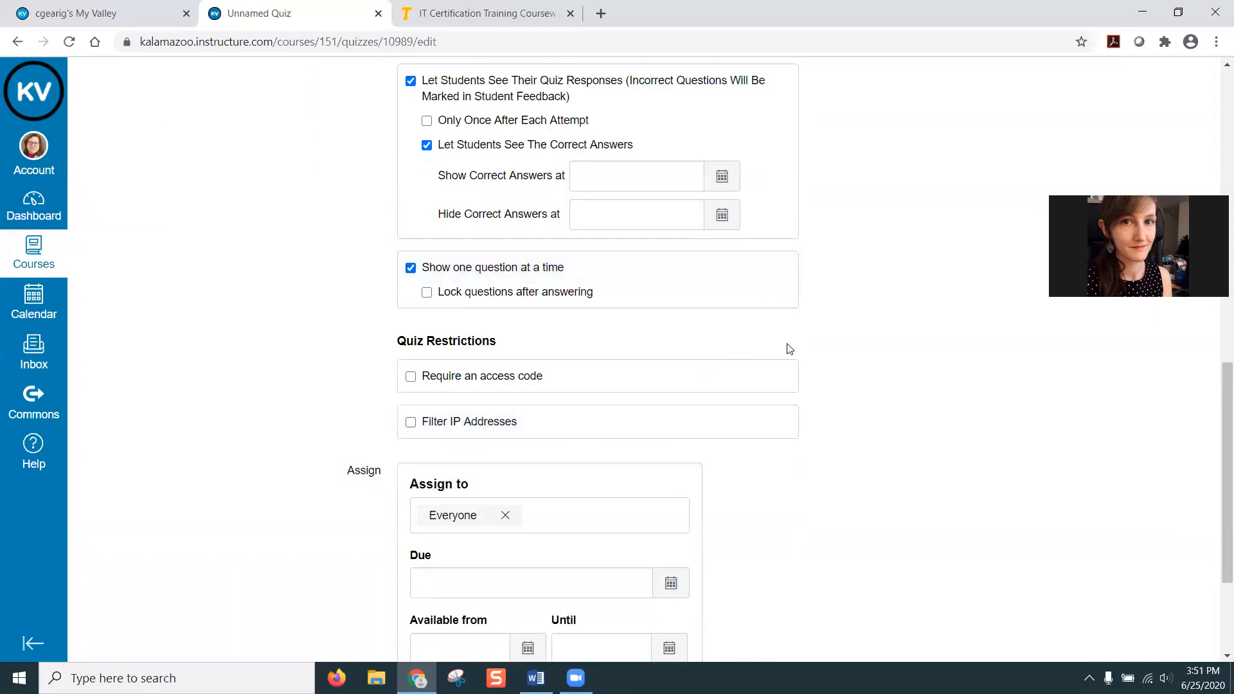
scroll(917, 343, down, 2)
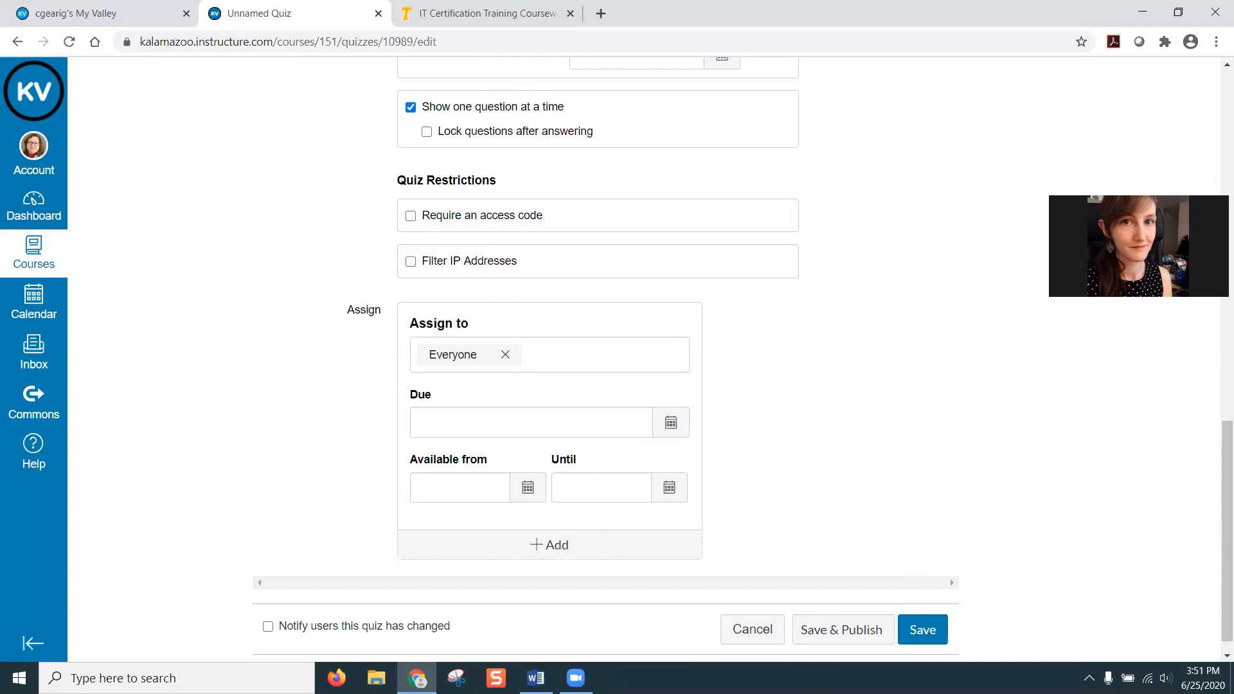
click(849, 630)
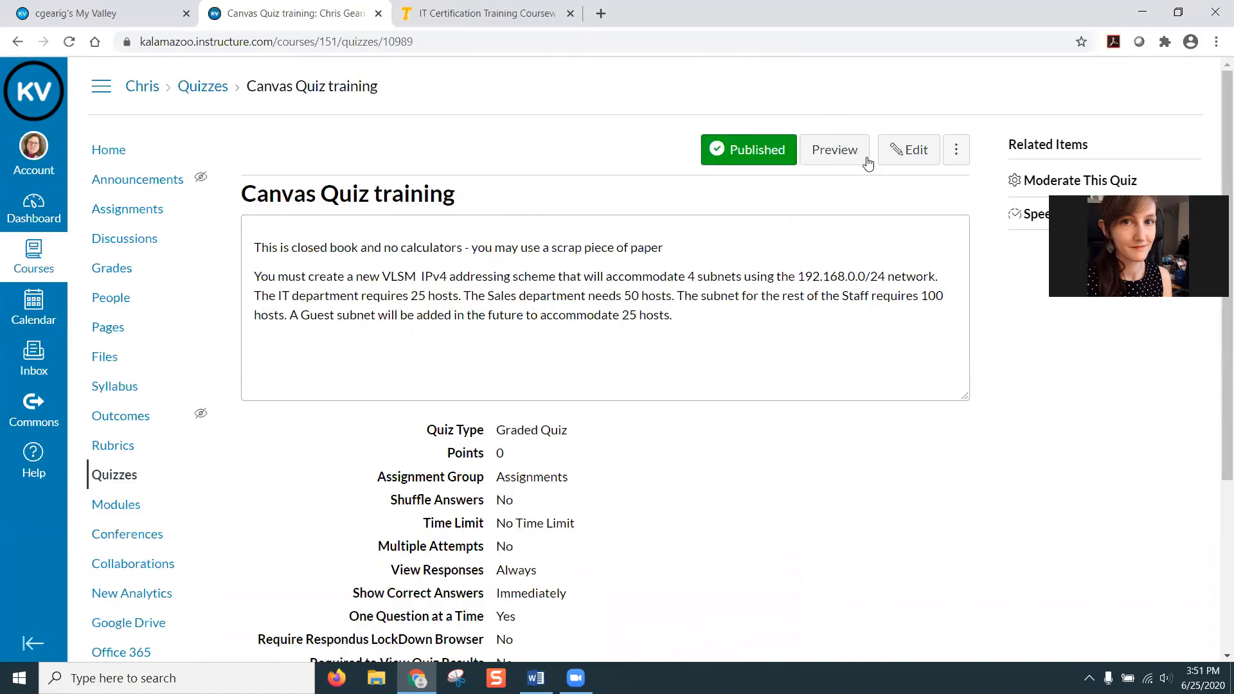
- Reopen the published quiz for editing and add a new question of type Fill In Multiple Blanks
click(909, 151)
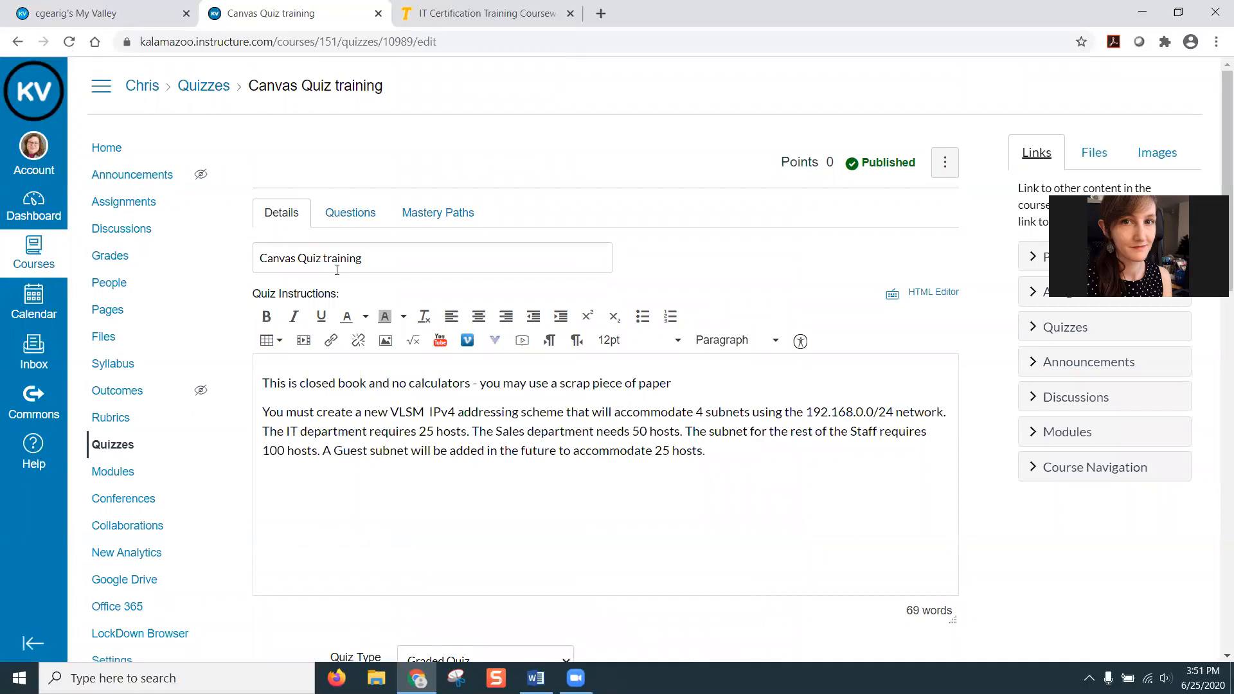
click(350, 213)
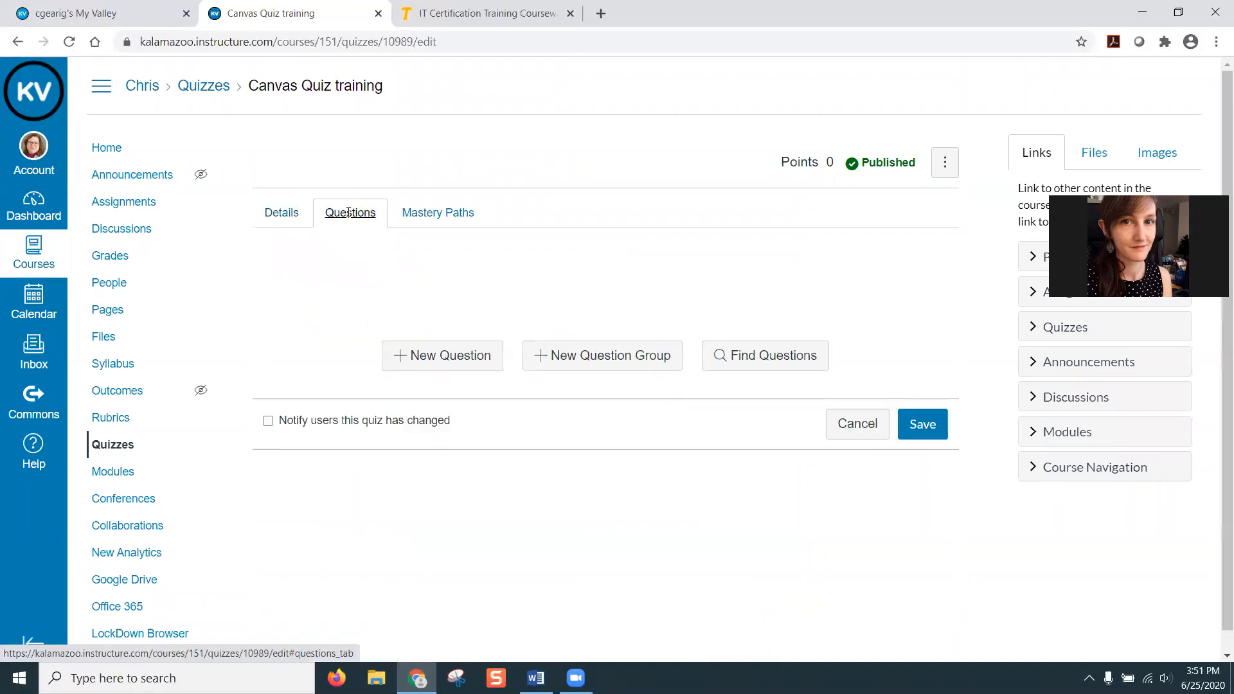
click(443, 360)
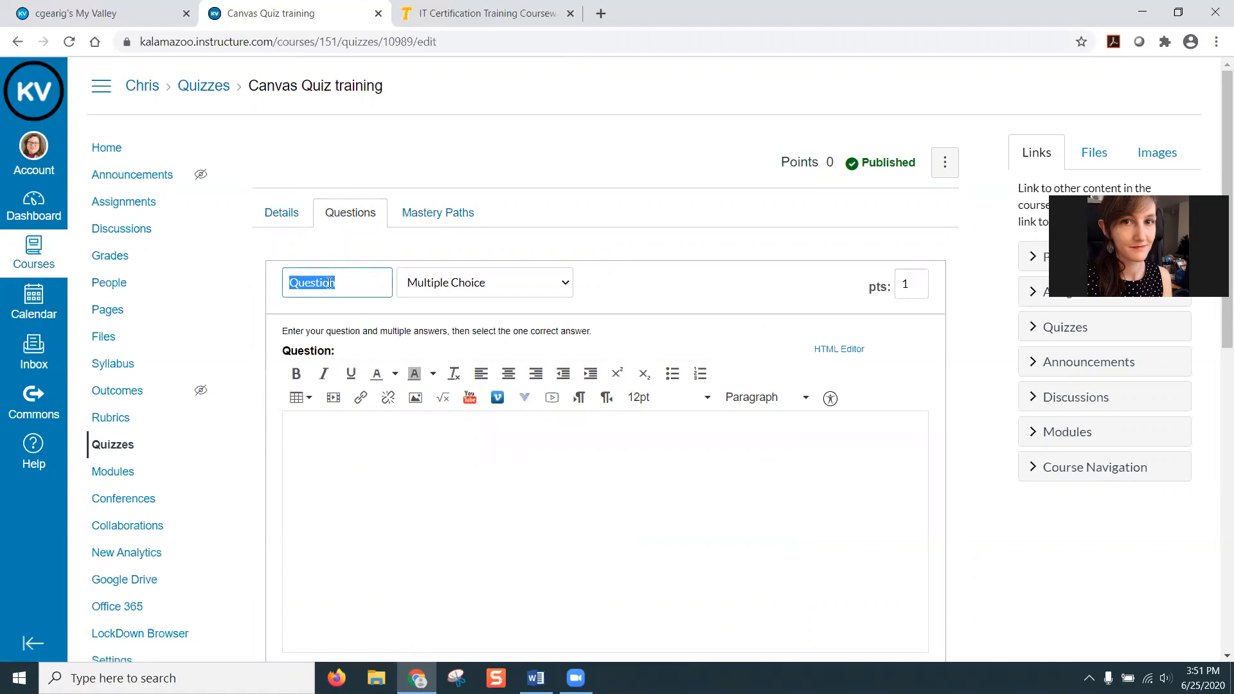
click(499, 284)
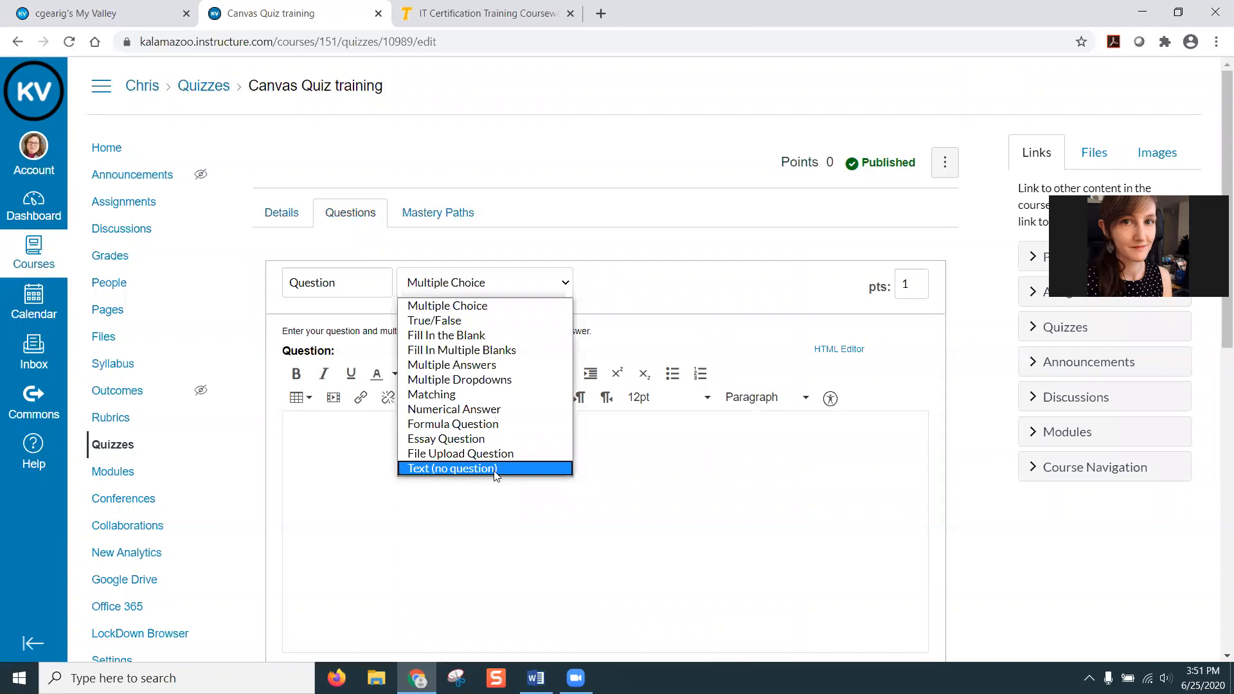
click(465, 350)
click(500, 291)
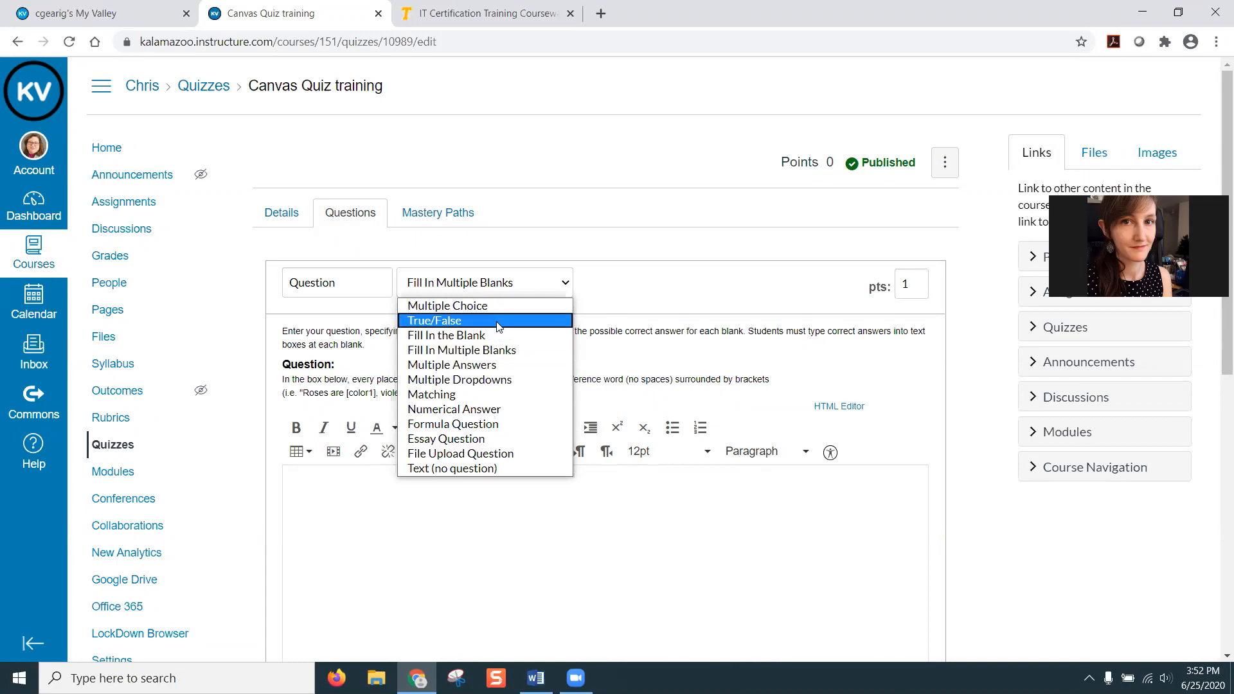
click(498, 350)
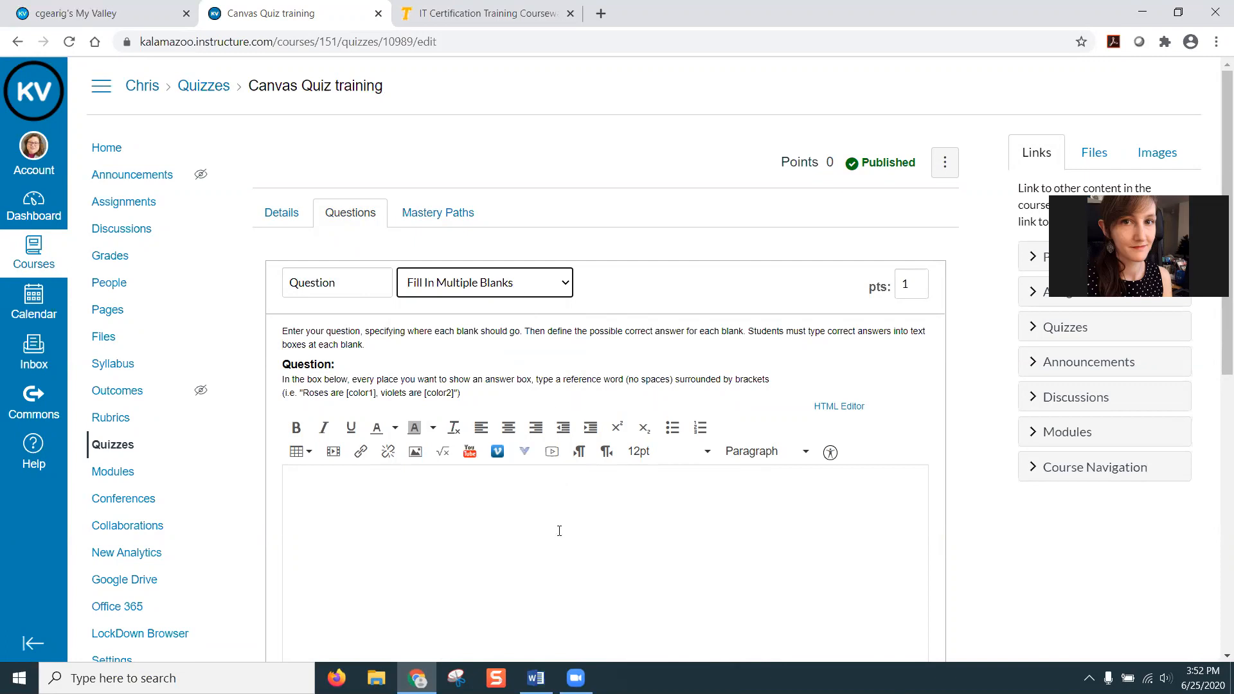
- Set the new question's points to 1 and bring its question text and answers area into view
scroll(555, 525, down, 1)
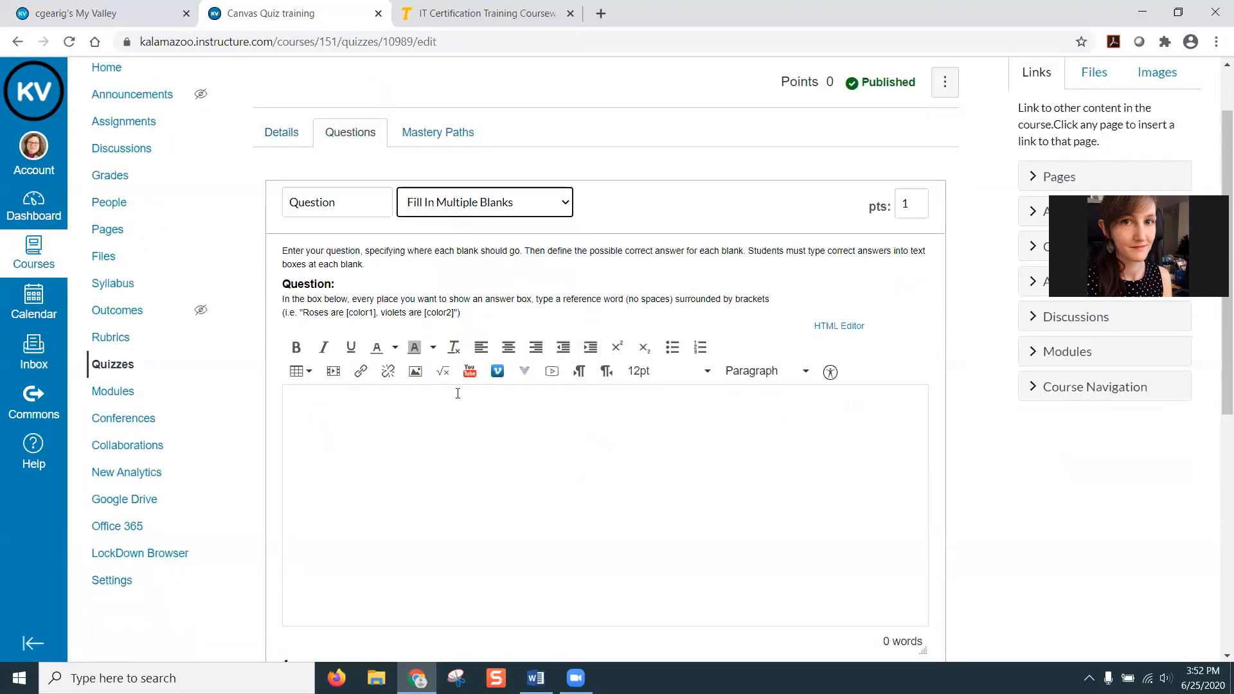
click(921, 206)
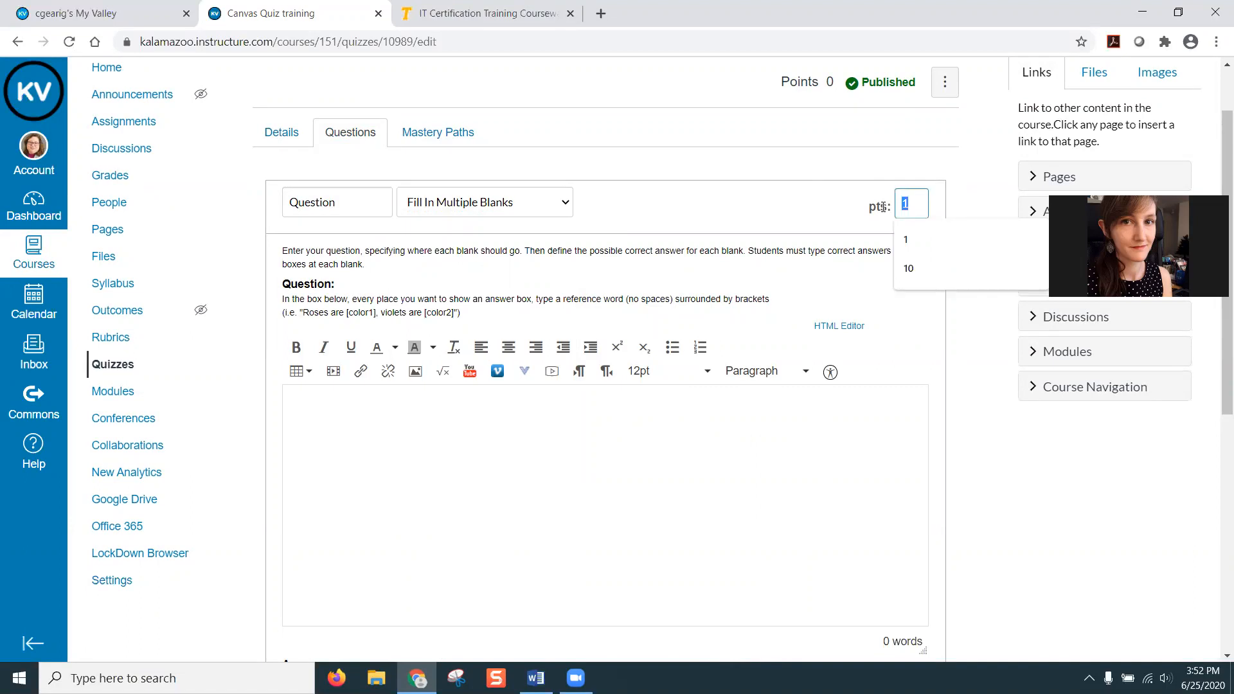
text(1)
scroll(339, 405, down, 2)
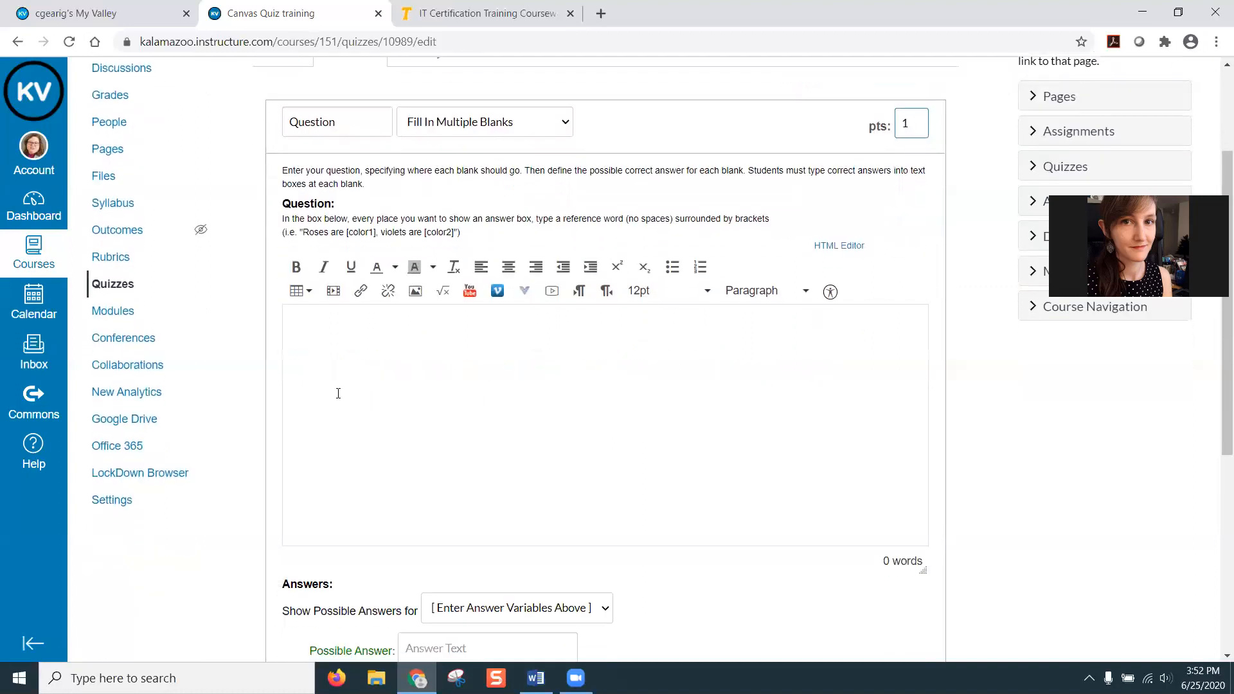
click(306, 297)
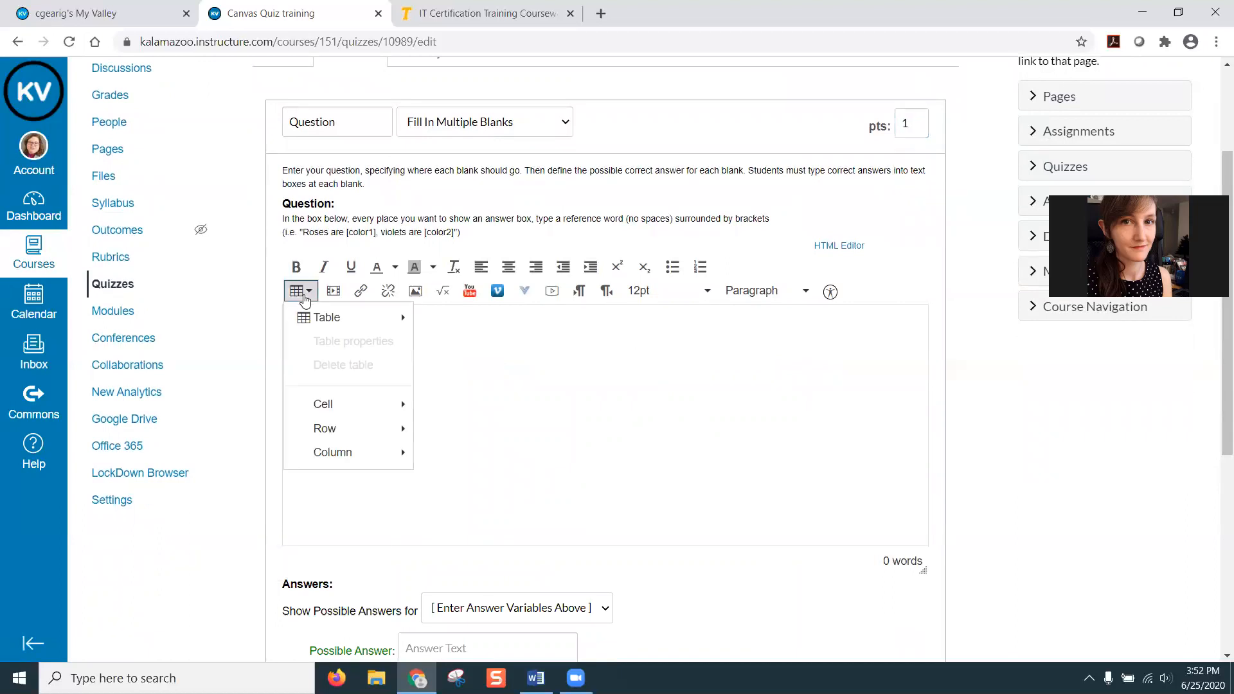
mouse_move(305, 319)
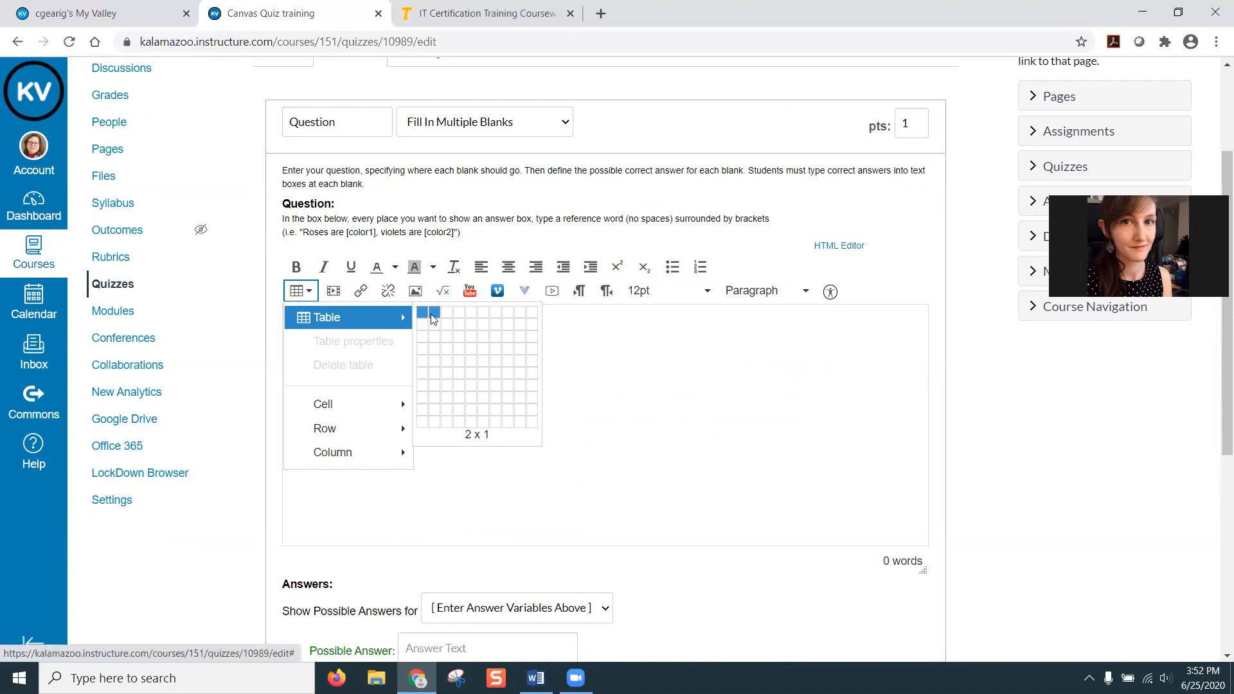
click(640, 379)
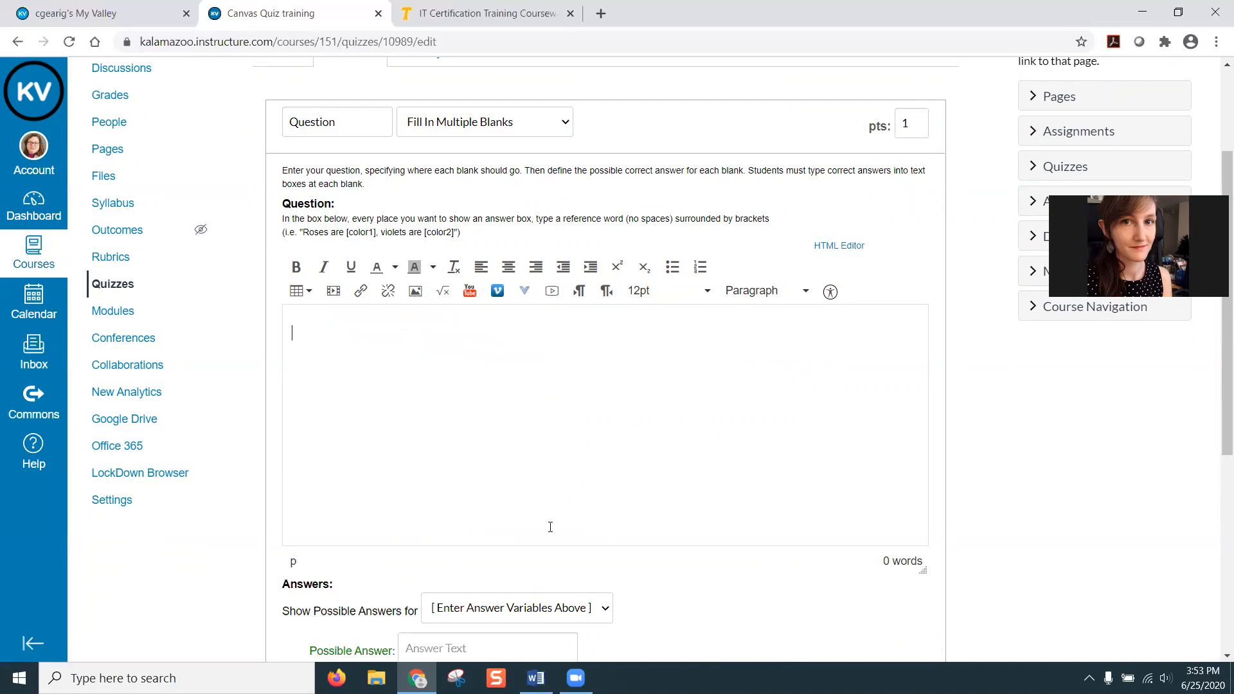
- Switch to the CIS 253 exam in Word and examine the network diagram and the layout of the Addressing Table
click(536, 678)
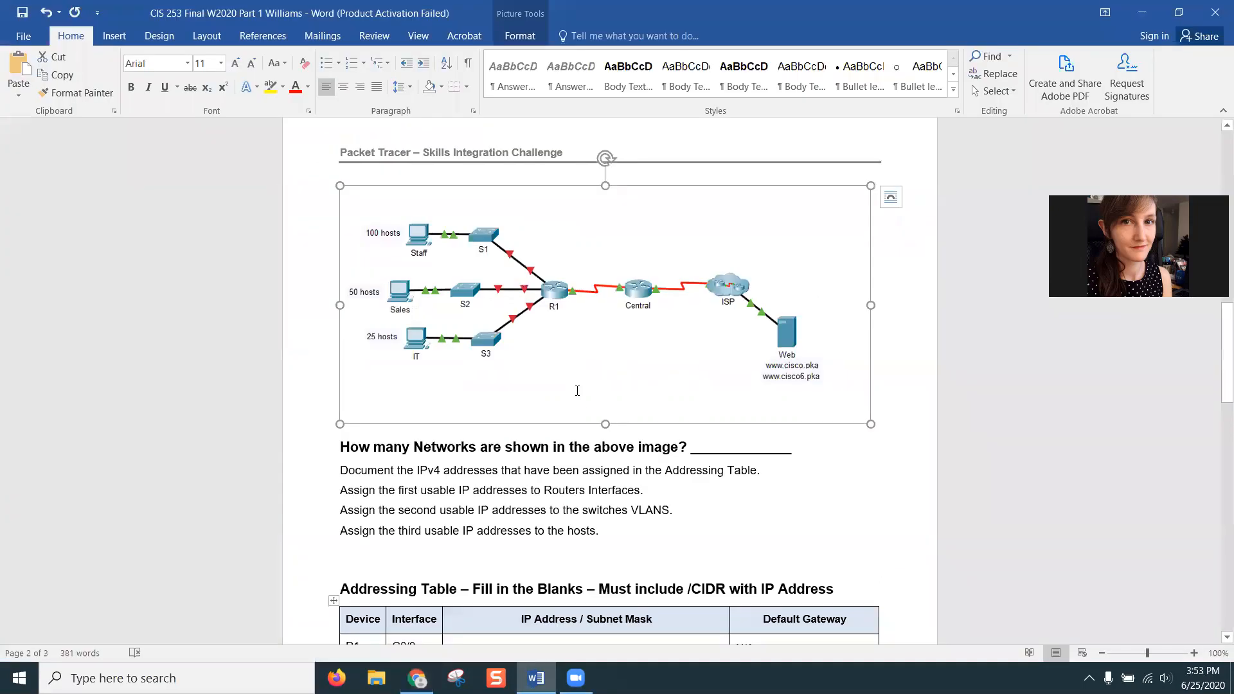
scroll(577, 390, down, 6)
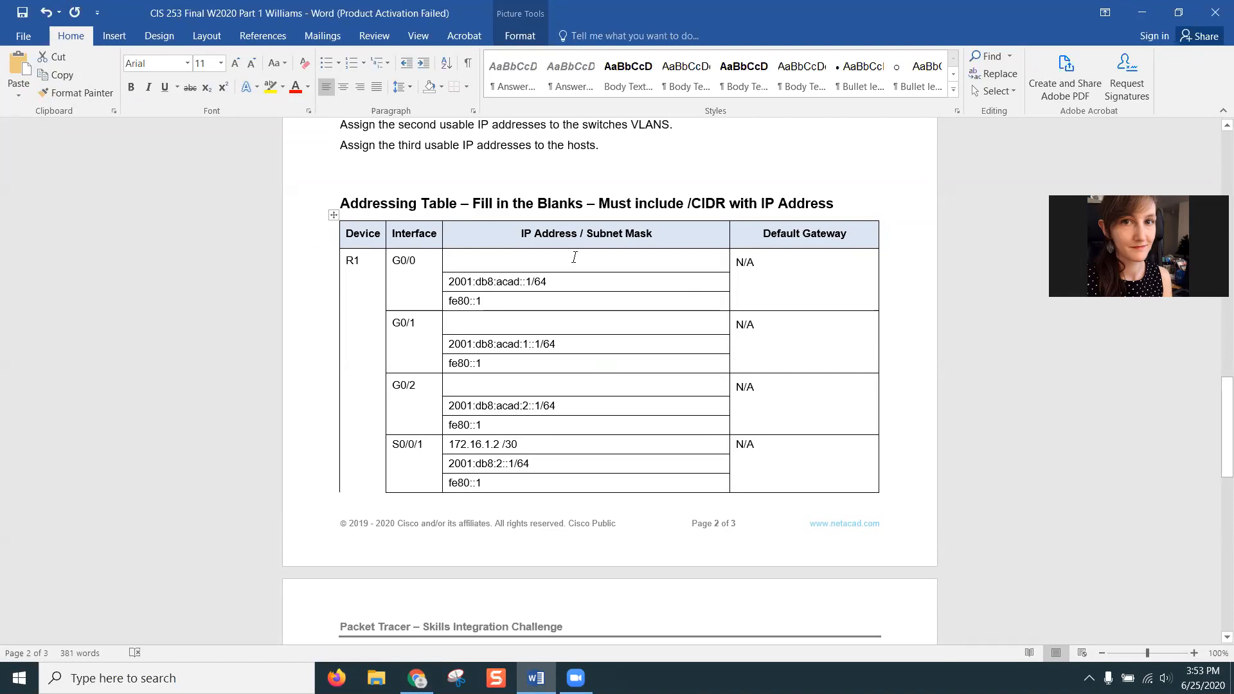
scroll(574, 257, down, 1)
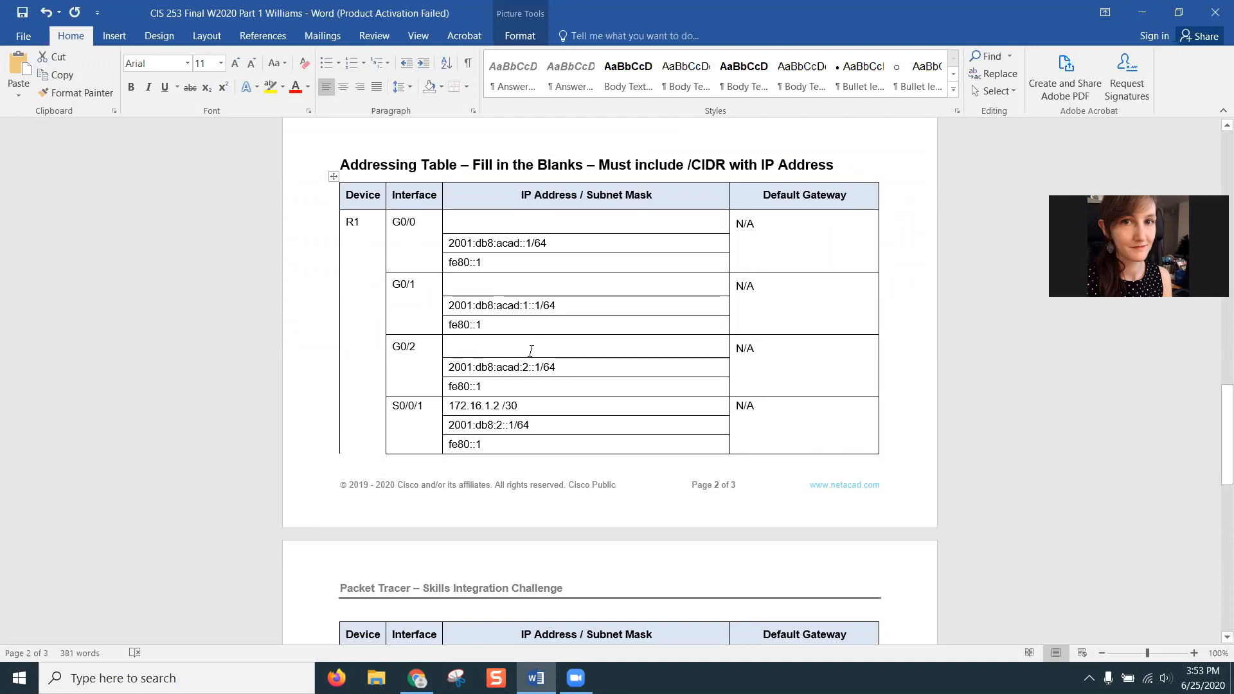
scroll(530, 350, down, 12)
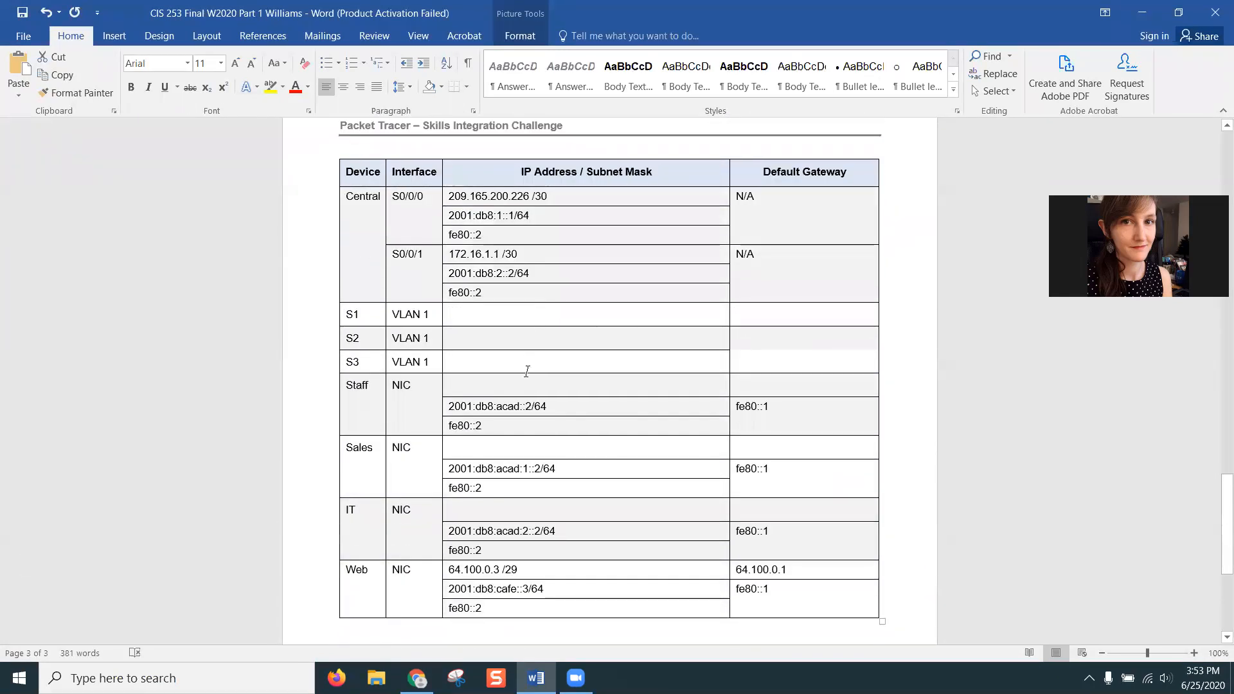
scroll(530, 451, down, 4)
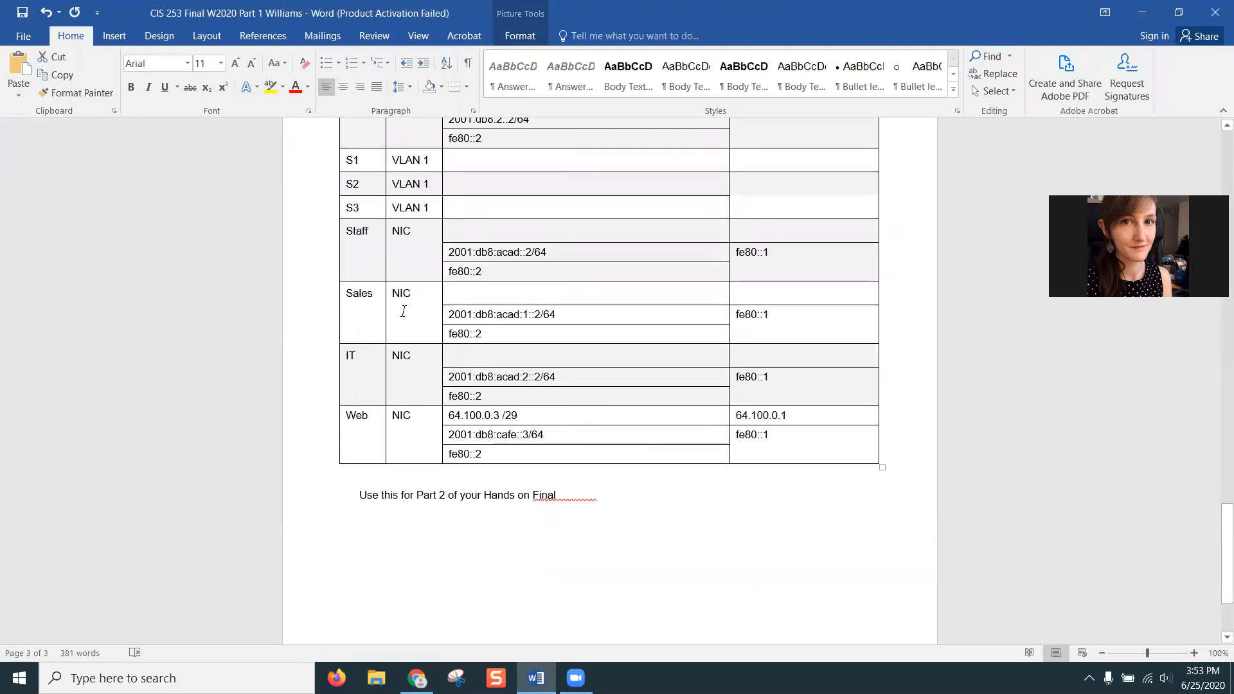
scroll(597, 392, up, 9)
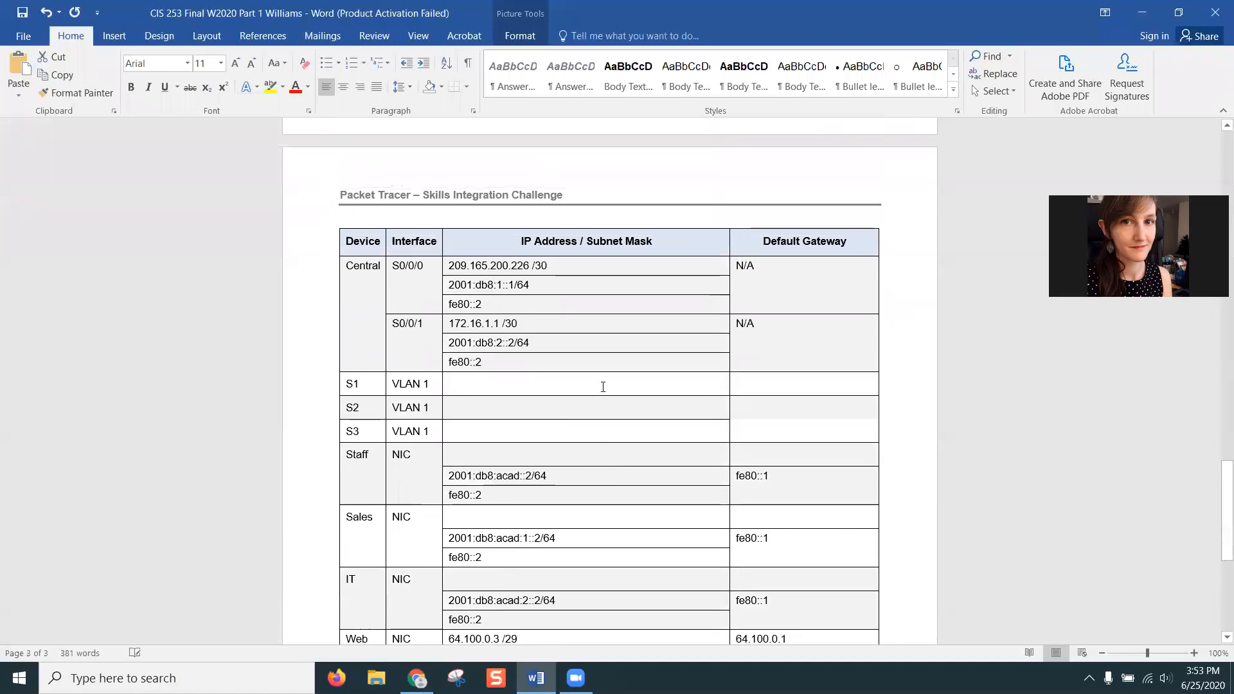
scroll(603, 386, up, 8)
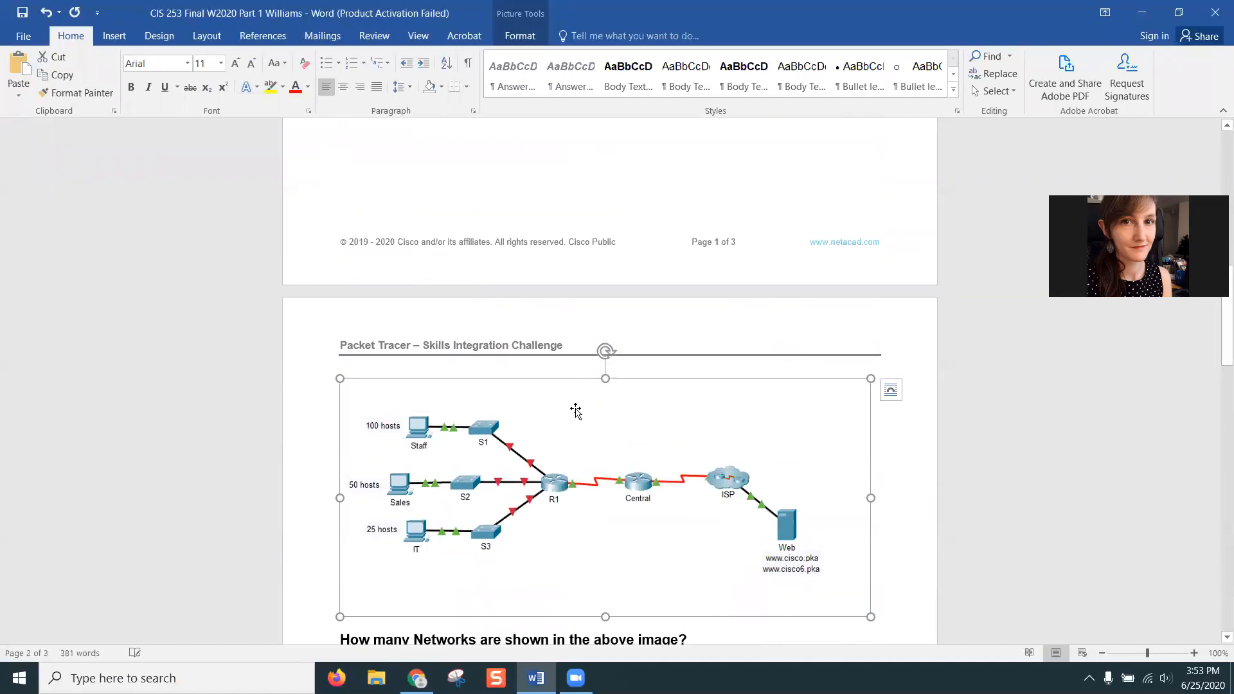
scroll(556, 505, down, 10)
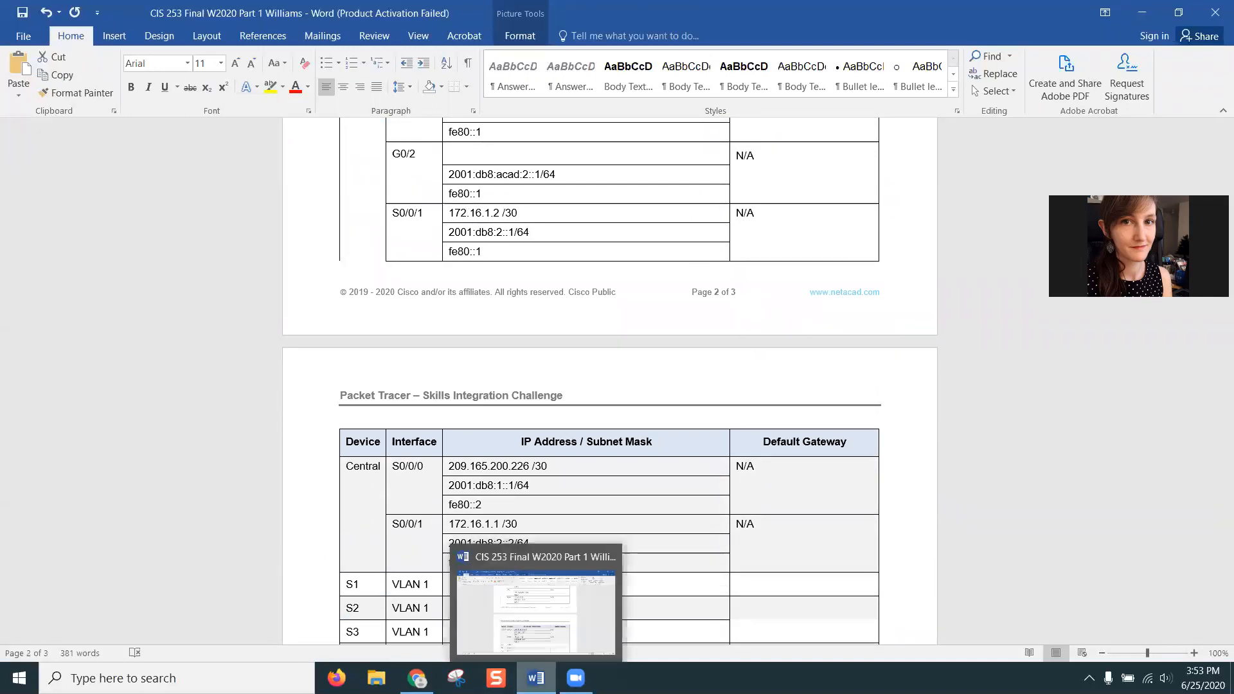
- Switch back to the Canvas quiz in the browser and insert a table of 5 columns by 2 rows into the question text
click(417, 677)
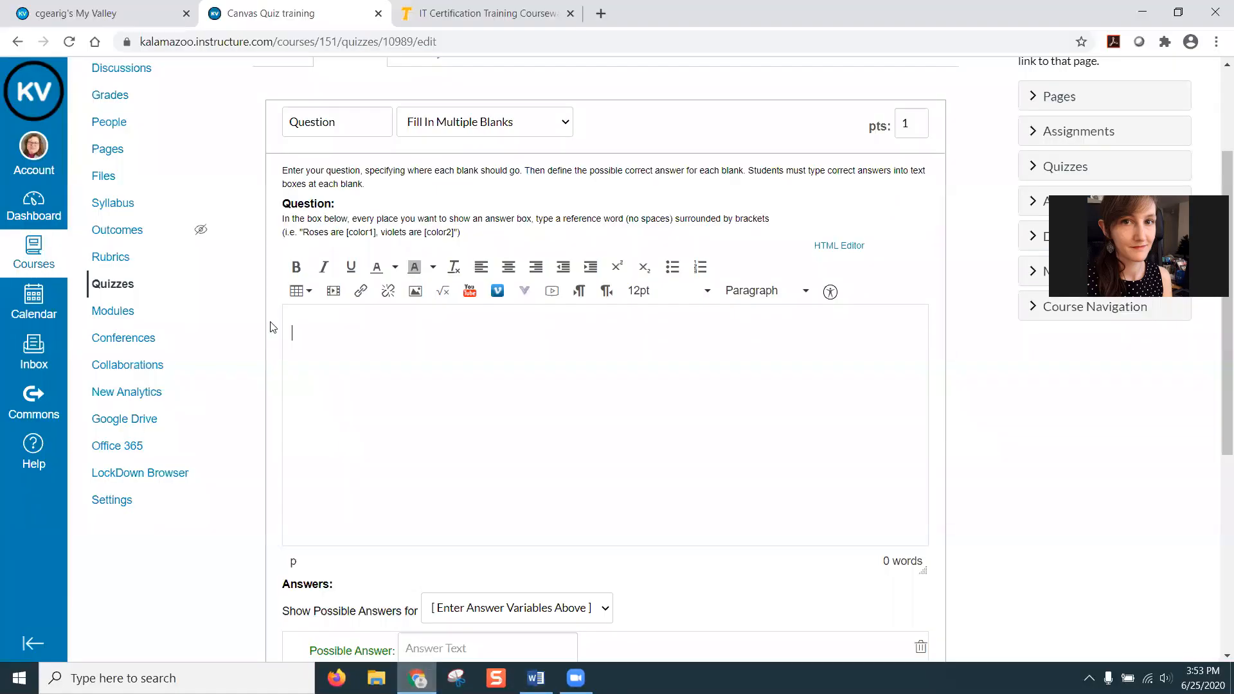
click(302, 291)
mouse_move(322, 317)
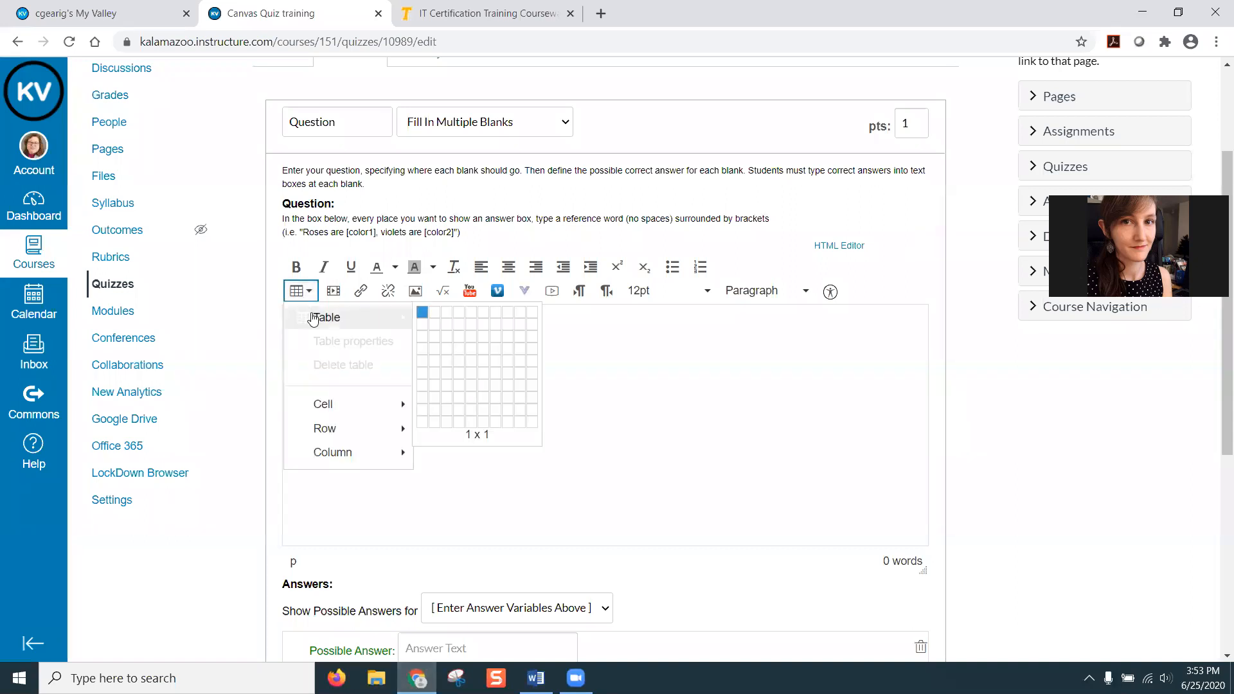
mouse_move(473, 327)
mouse_down()
mouse_move(473, 340)
mouse_move(471, 327)
mouse_up()
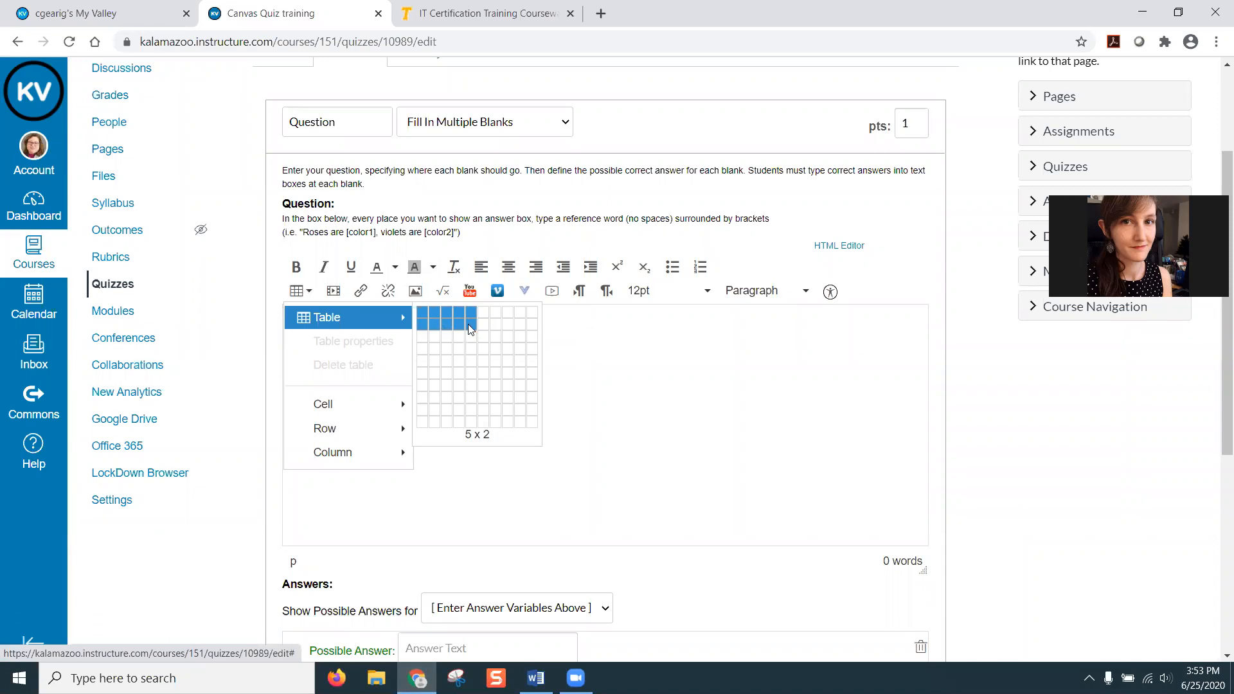
click(469, 324)
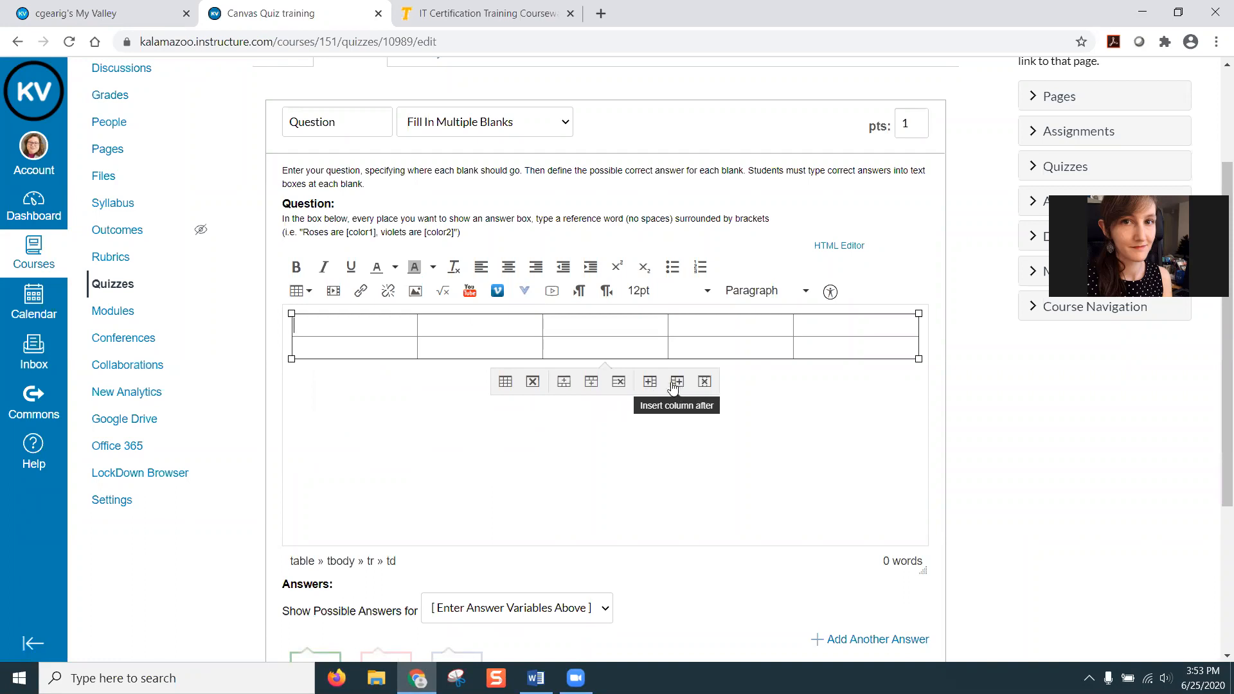
- Add two more rows to the question's table
click(584, 384)
click(590, 407)
click(587, 404)
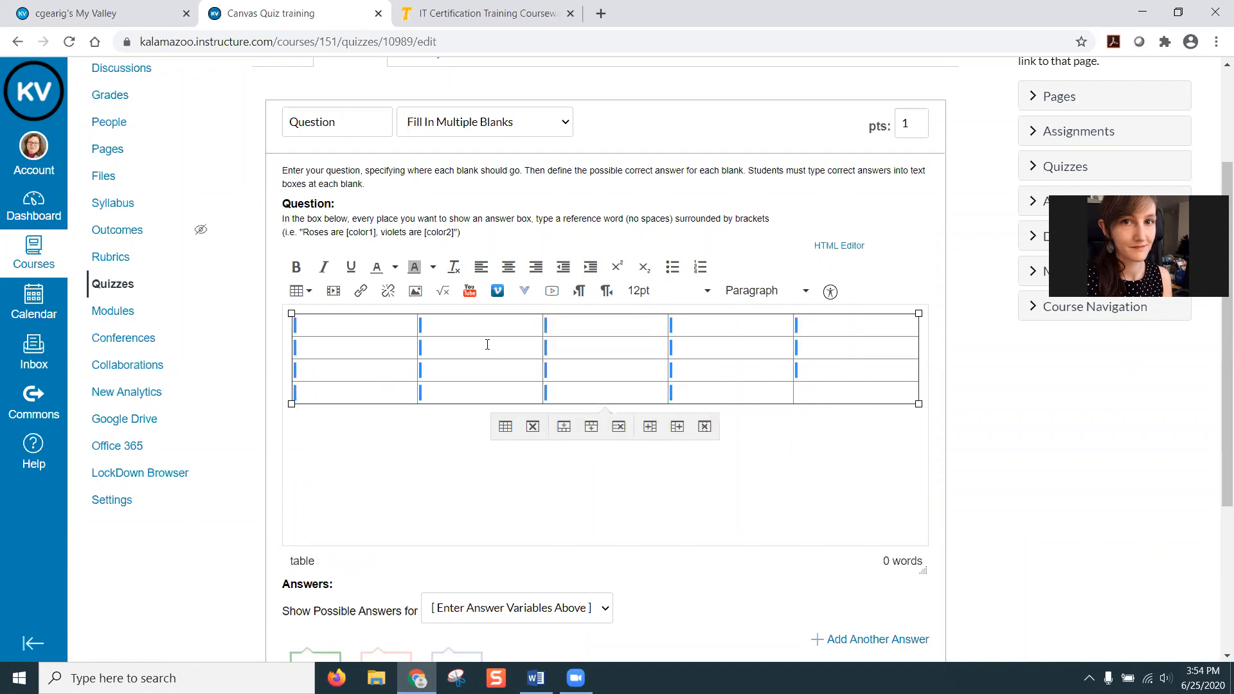
- Copy the heading "Device" from the Addressing Table in Word and paste it into the first cell of the Canvas question's table
click(364, 327)
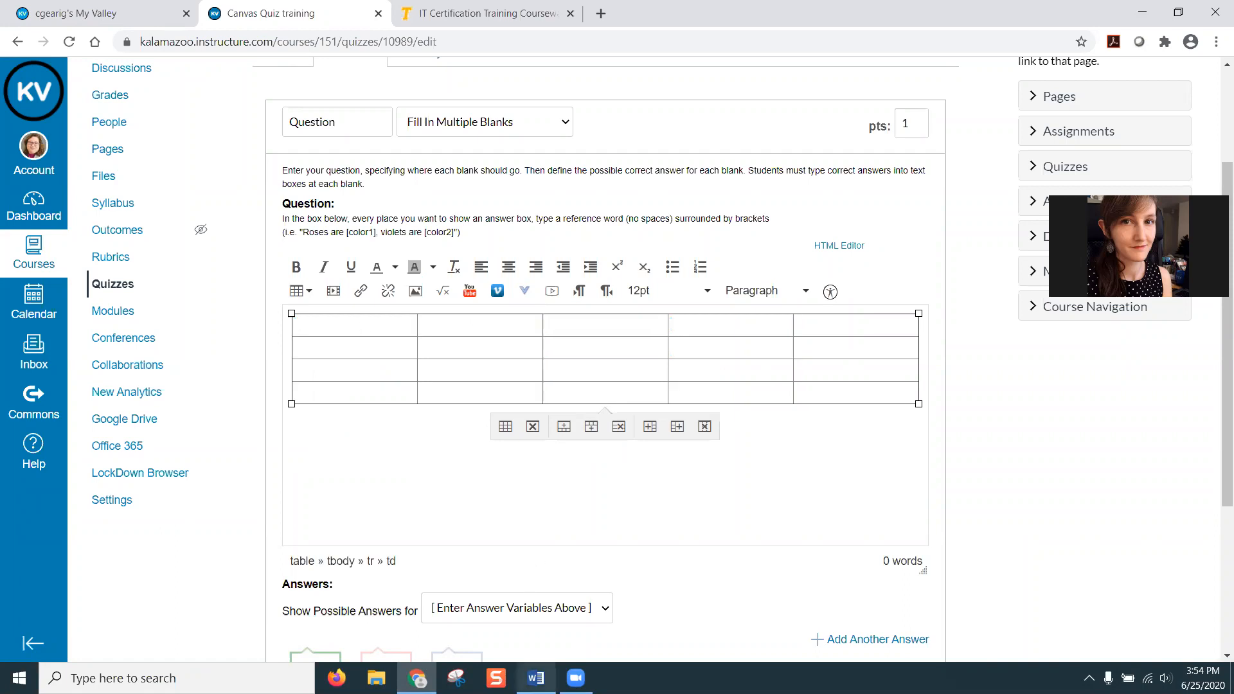
click(543, 679)
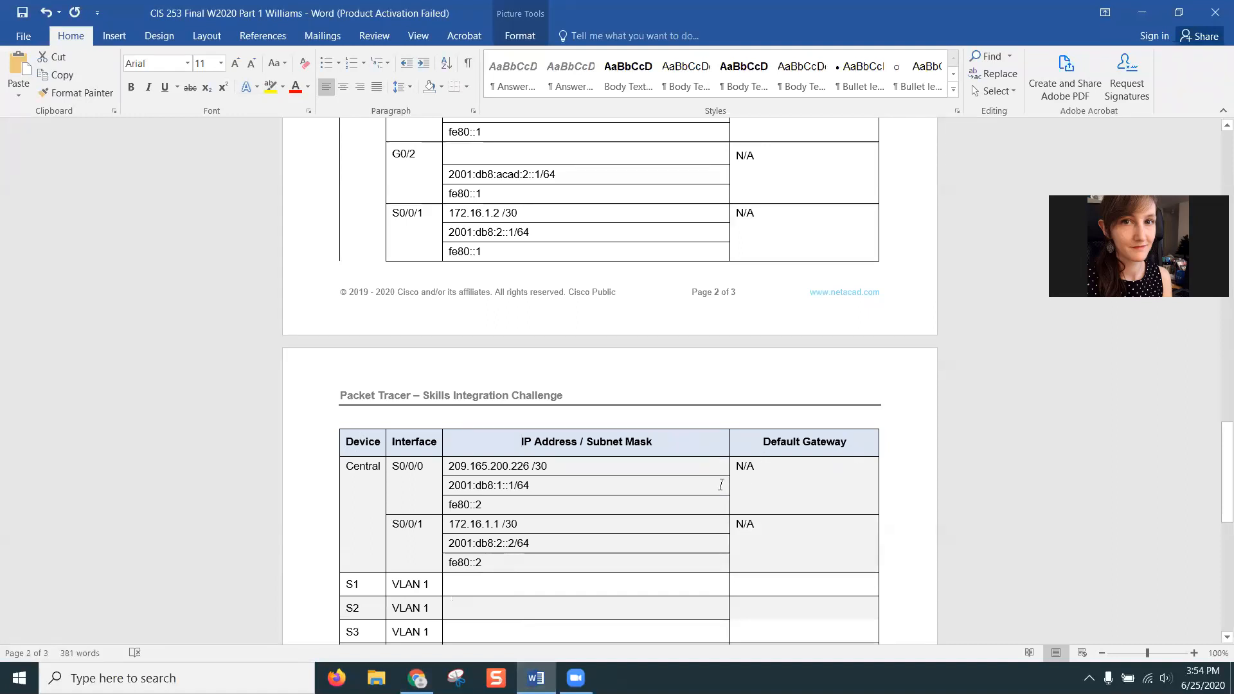
scroll(720, 484, down, 2)
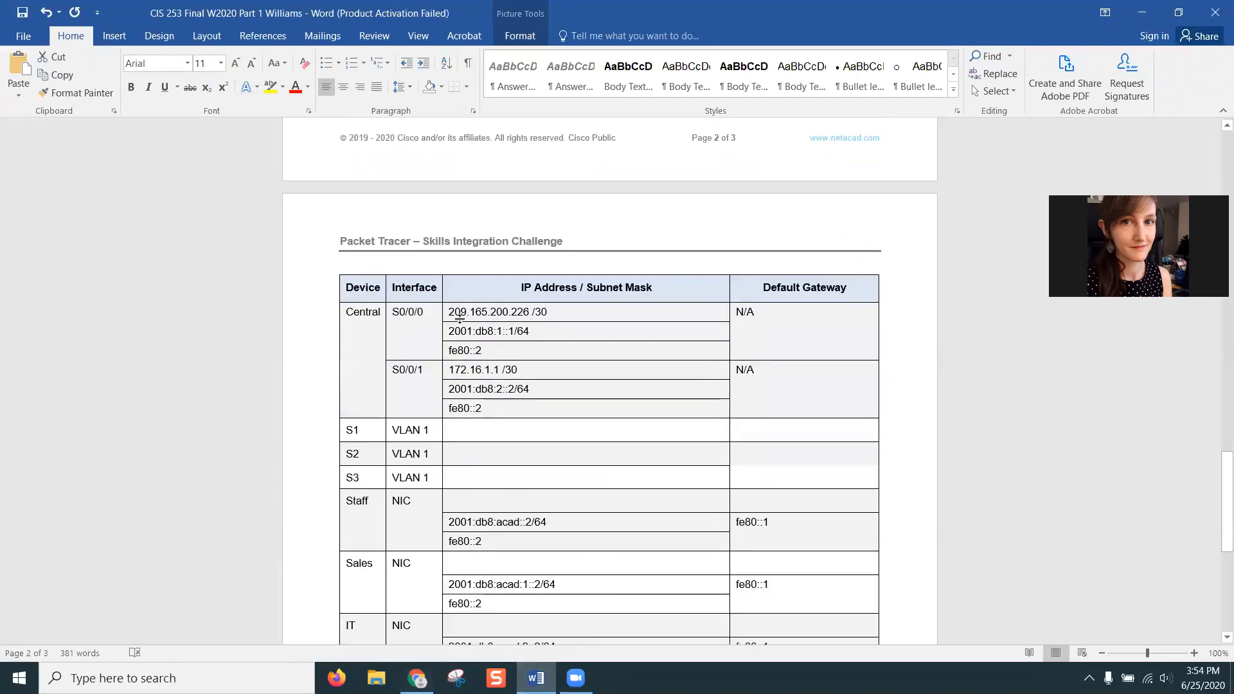
double_click(363, 312)
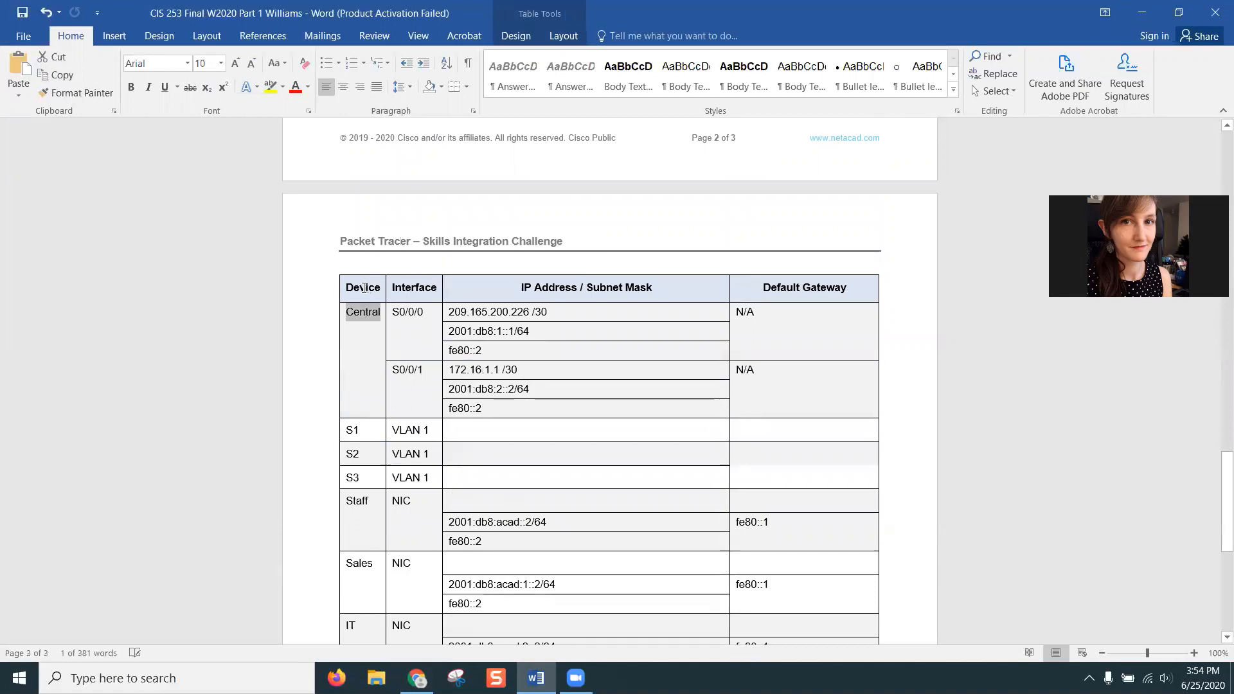
scroll(415, 338, up, 3)
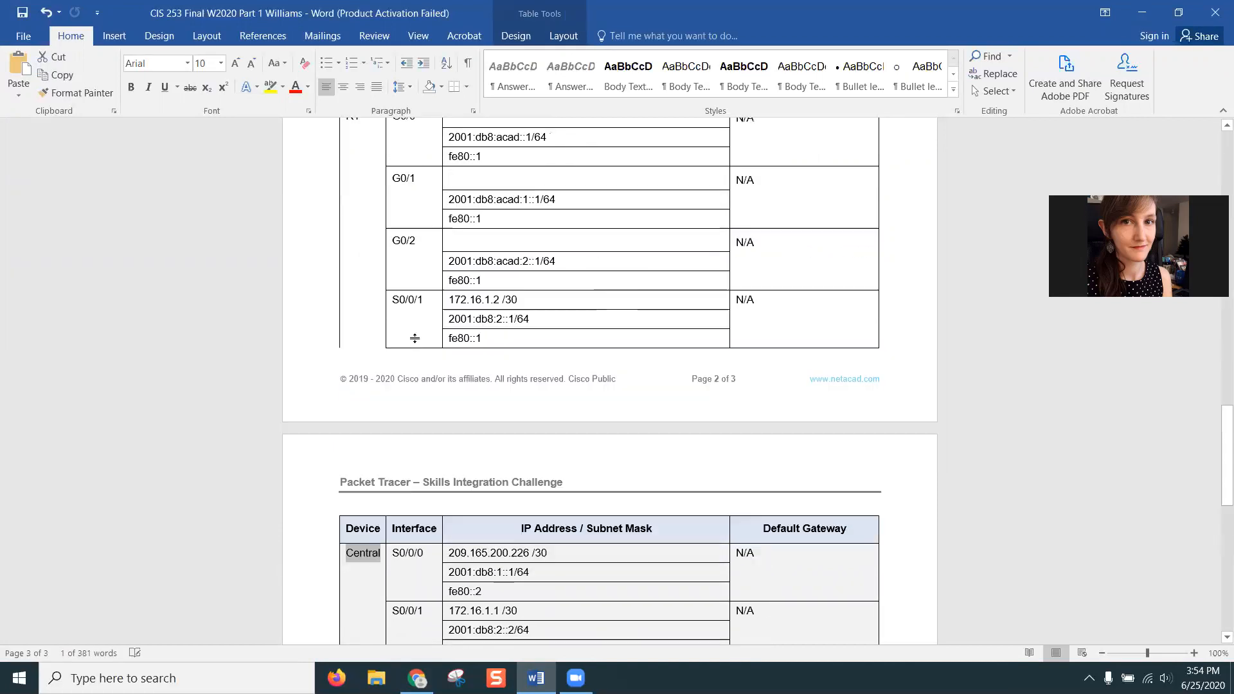
scroll(414, 338, up, 3)
double_click(357, 283)
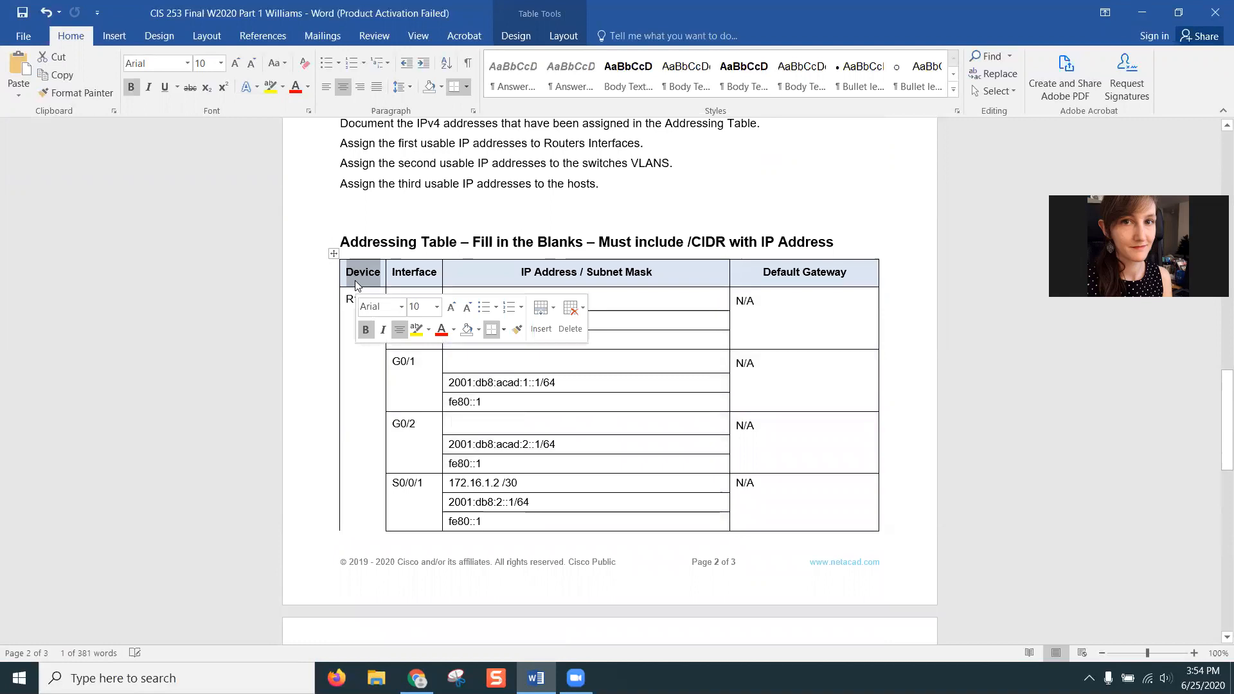
key(ctrl+c)
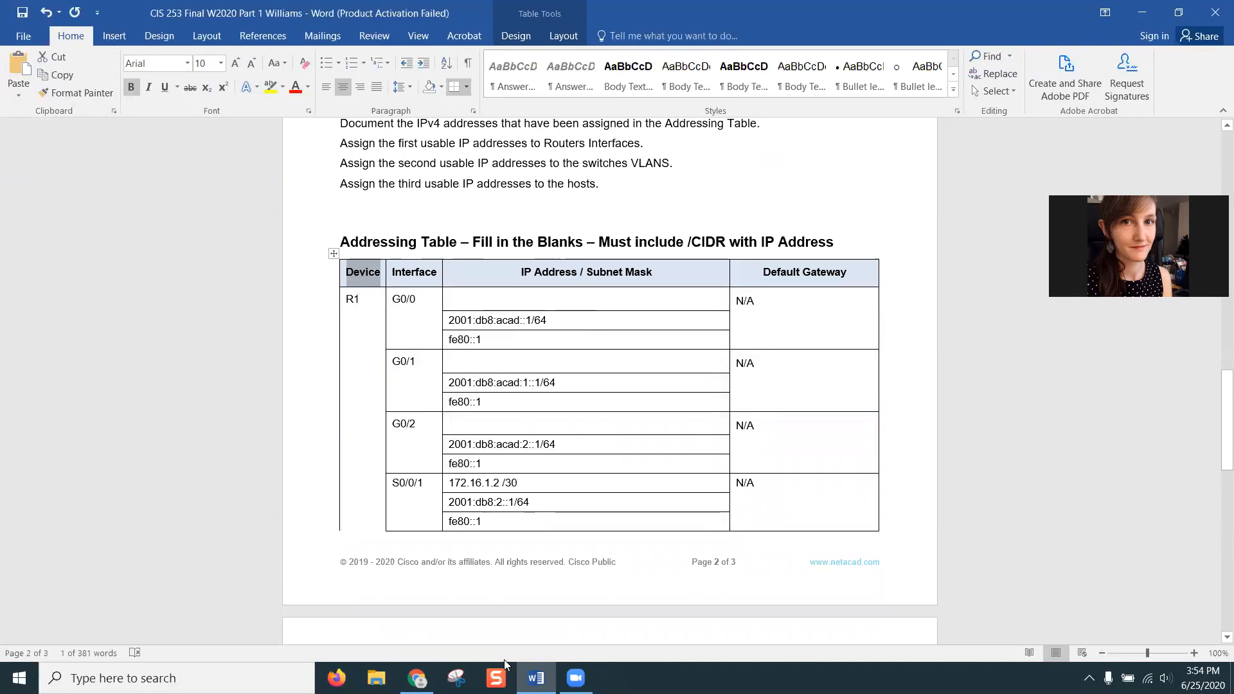
click(416, 677)
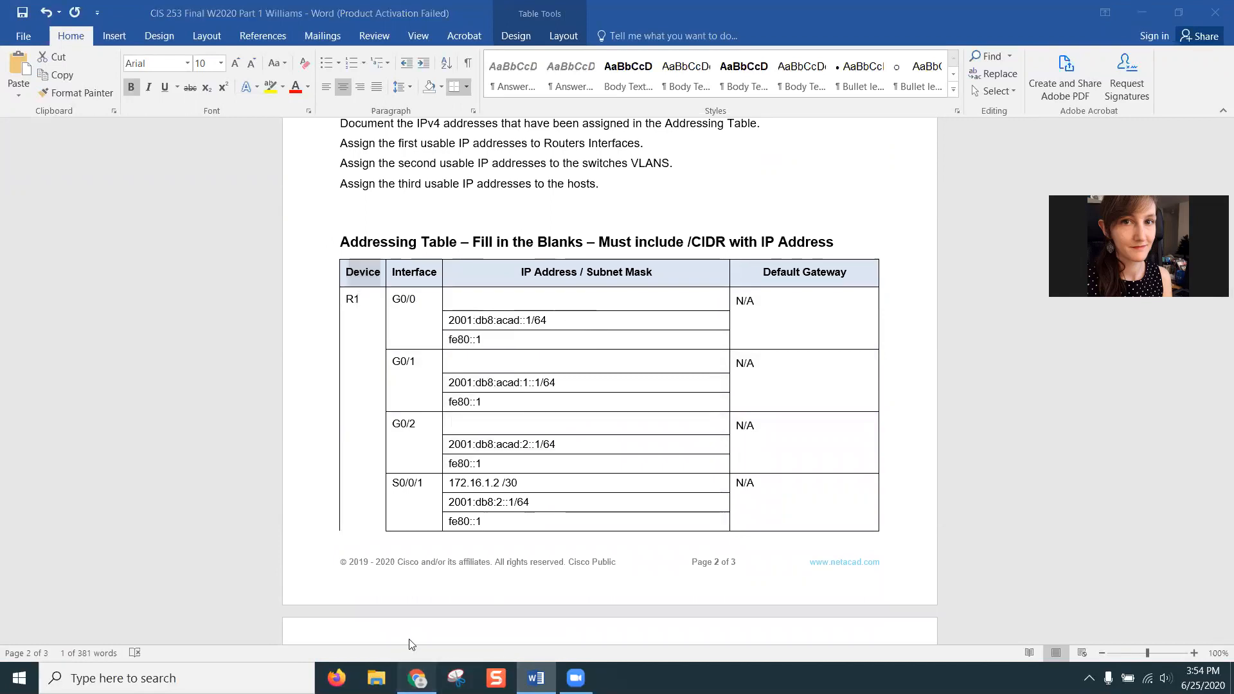
key(ctrl+v)
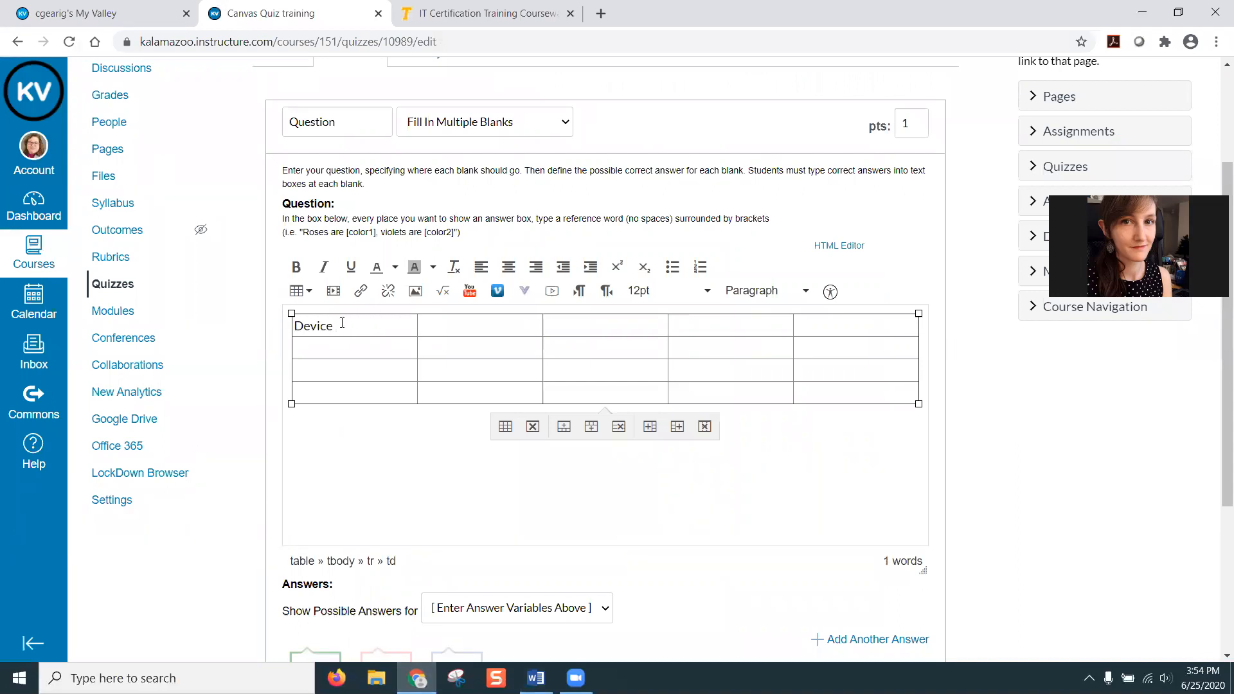
- Center and bold the "Device" heading, and resize the table to a narrower shape about 186 px high
click(508, 268)
drag(375, 326, 333, 326)
click(296, 267)
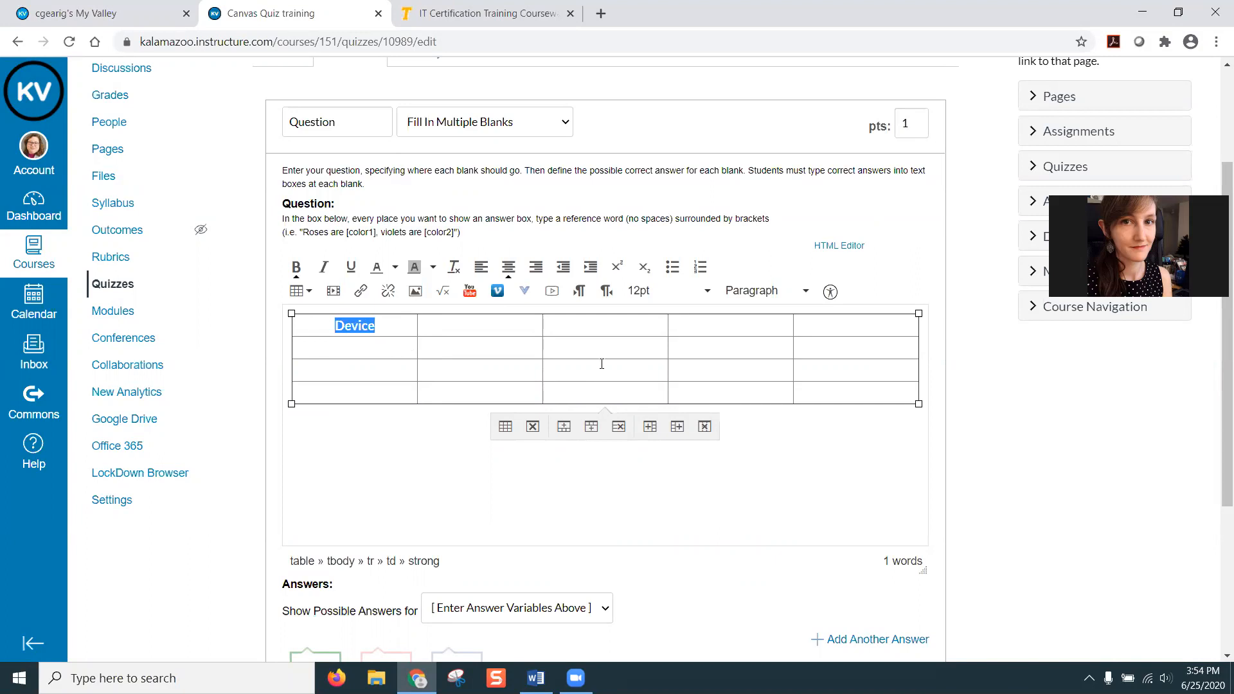
drag(918, 404, 719, 446)
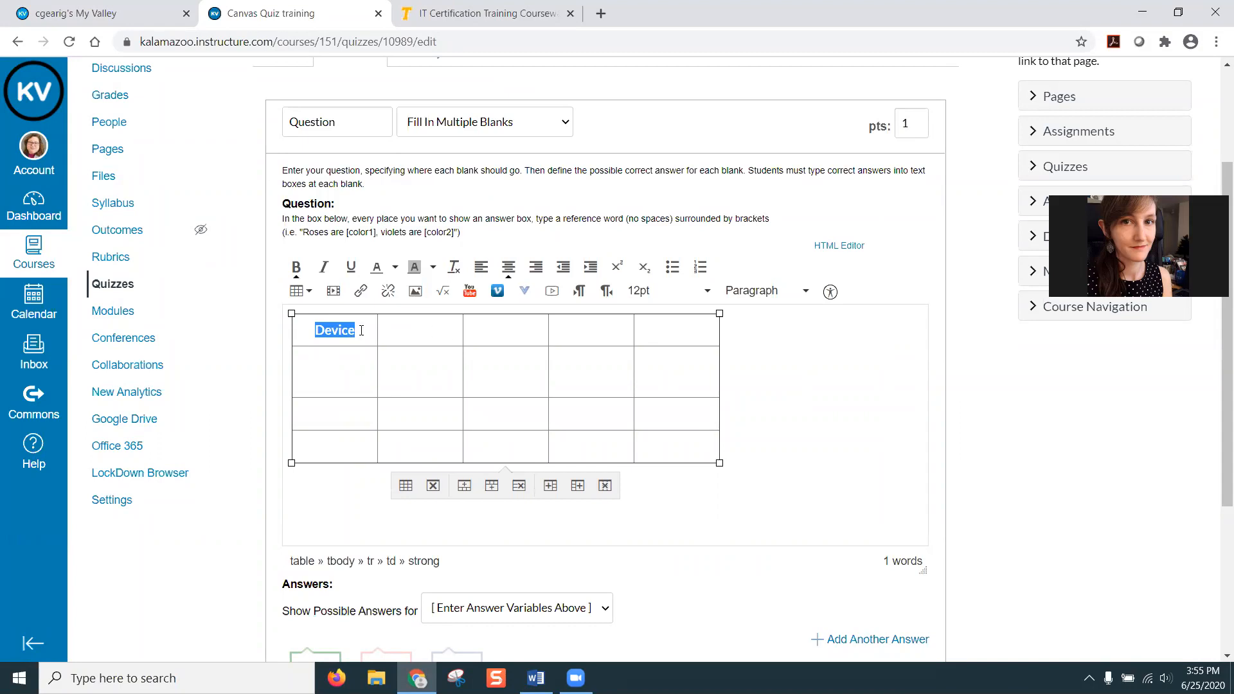
- Select all four cells of the Device column and set their cell width to 1
click(343, 361)
drag(306, 328, 316, 444)
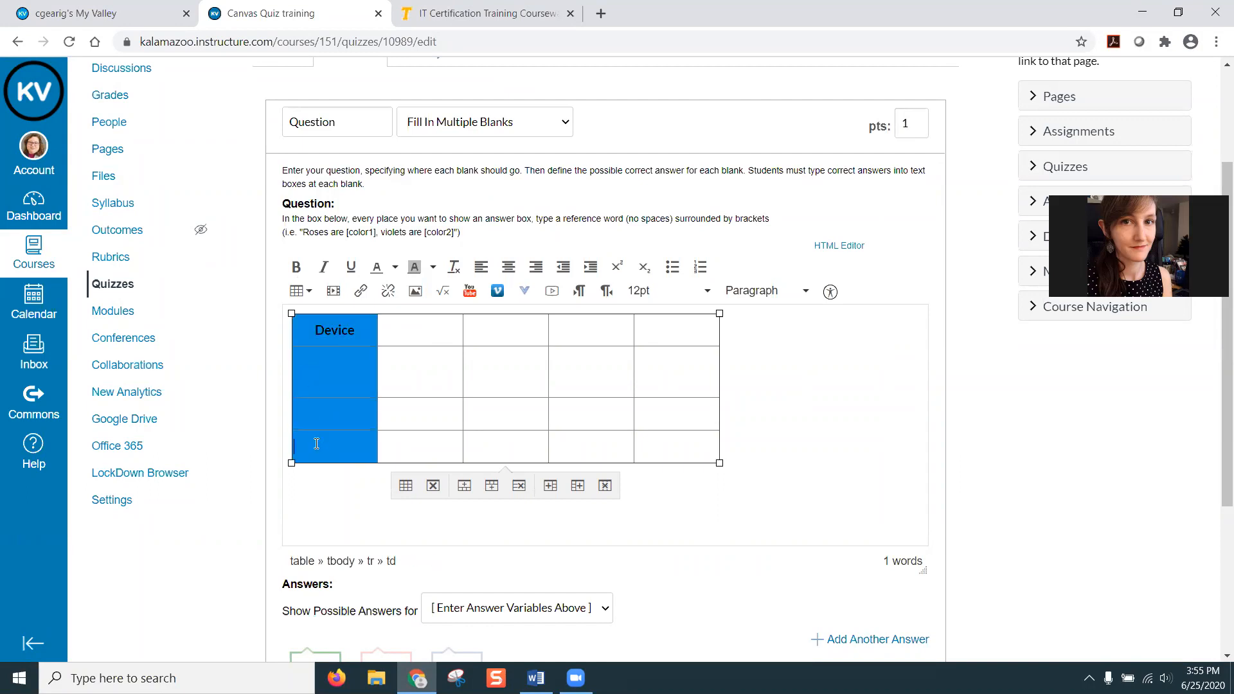
click(306, 293)
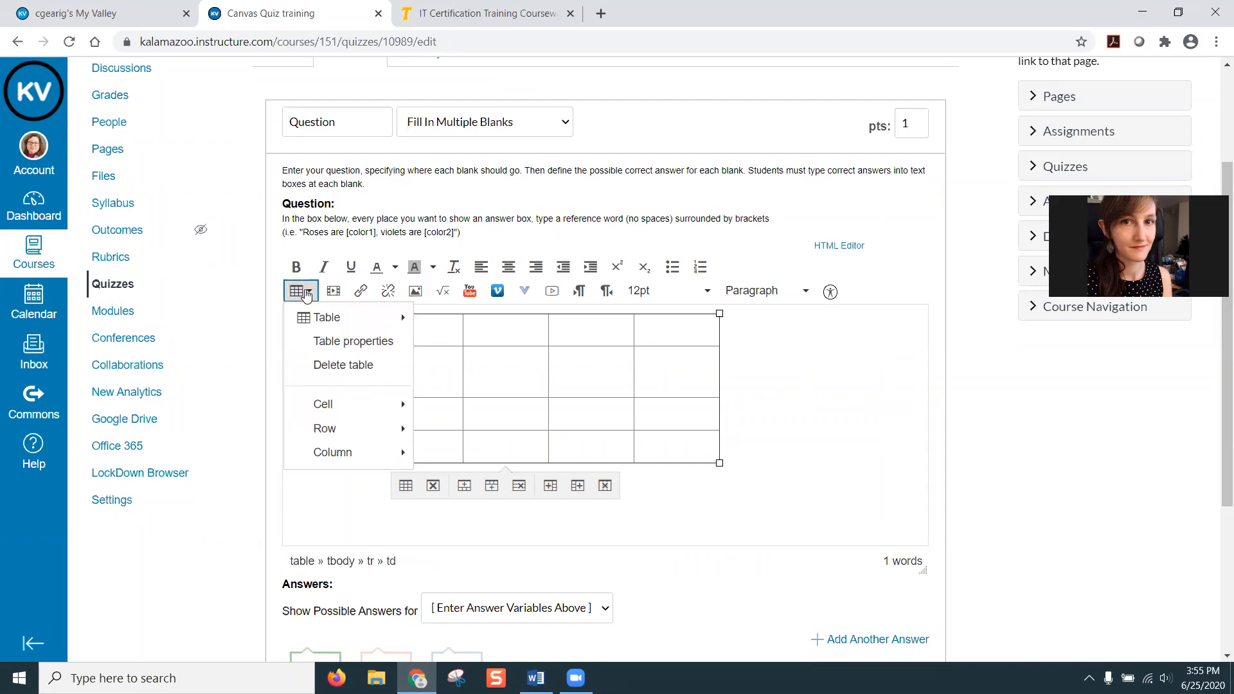
mouse_move(324, 406)
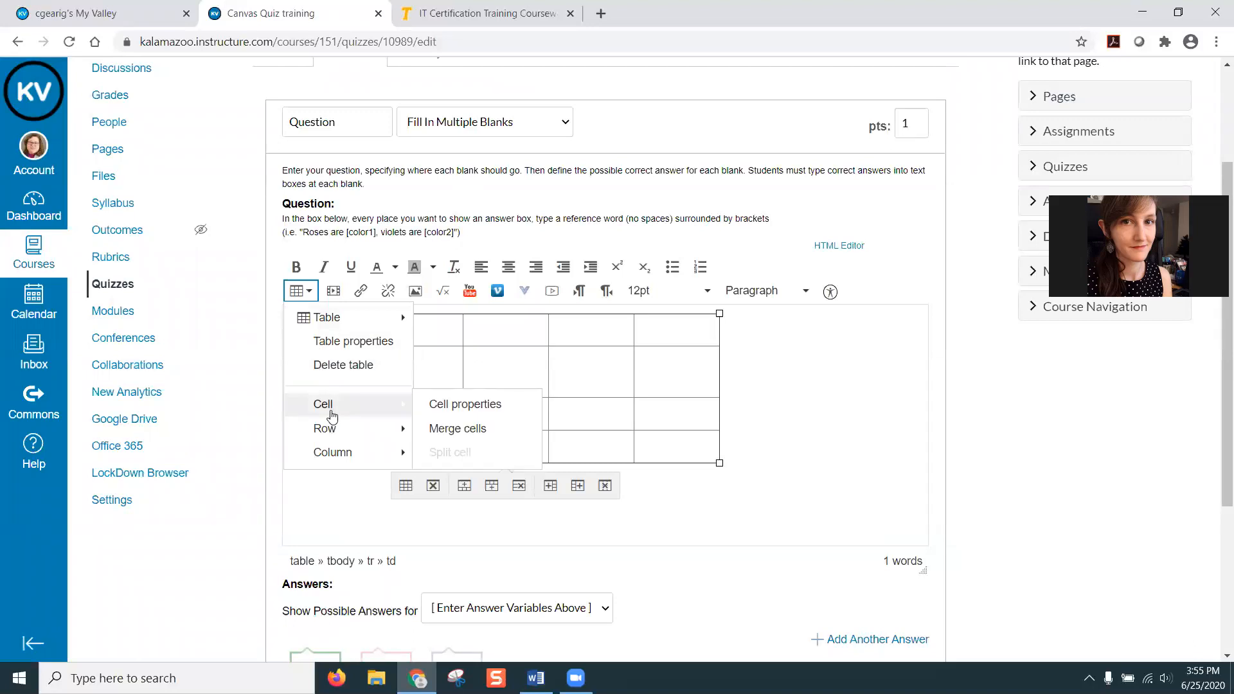
click(450, 410)
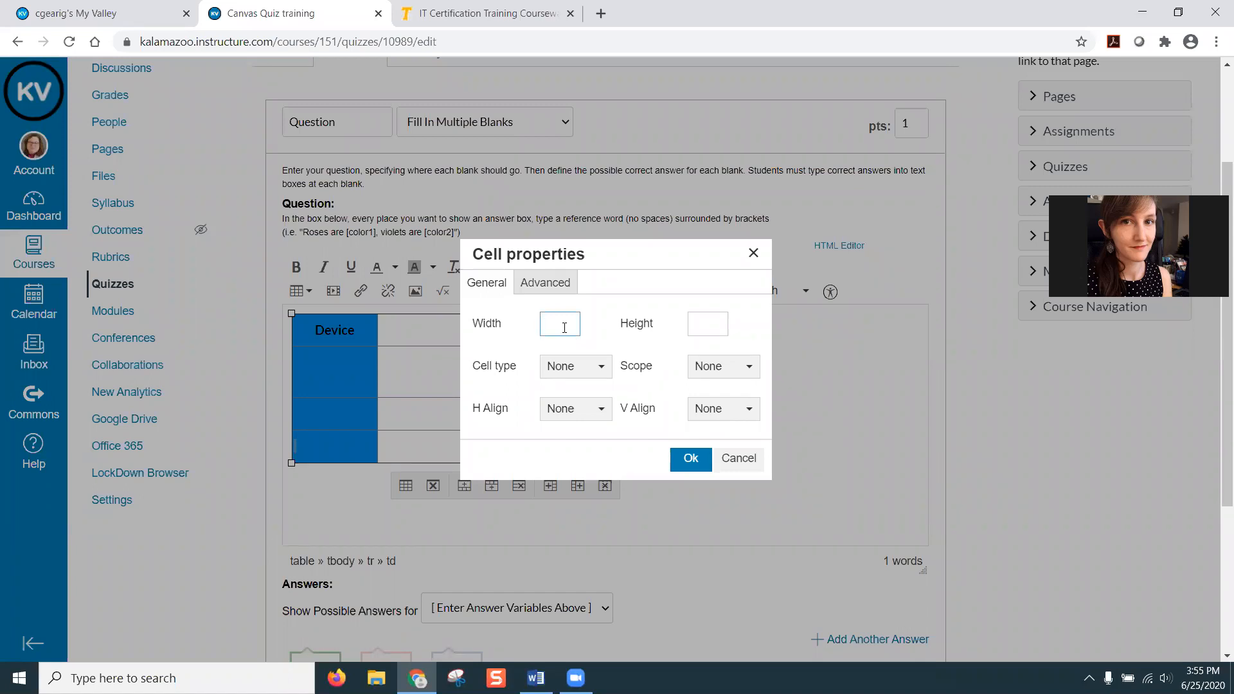
text(1)
click(689, 458)
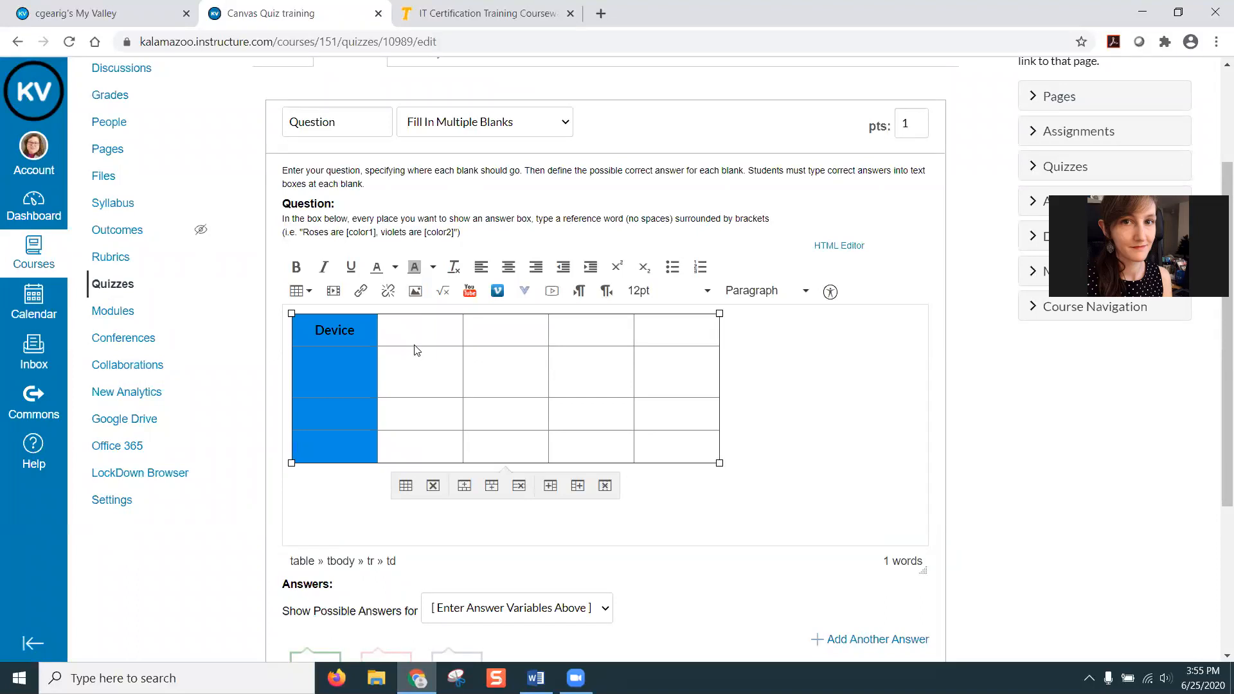
- Set the overall width of the question's table to 50 in its table properties
click(300, 291)
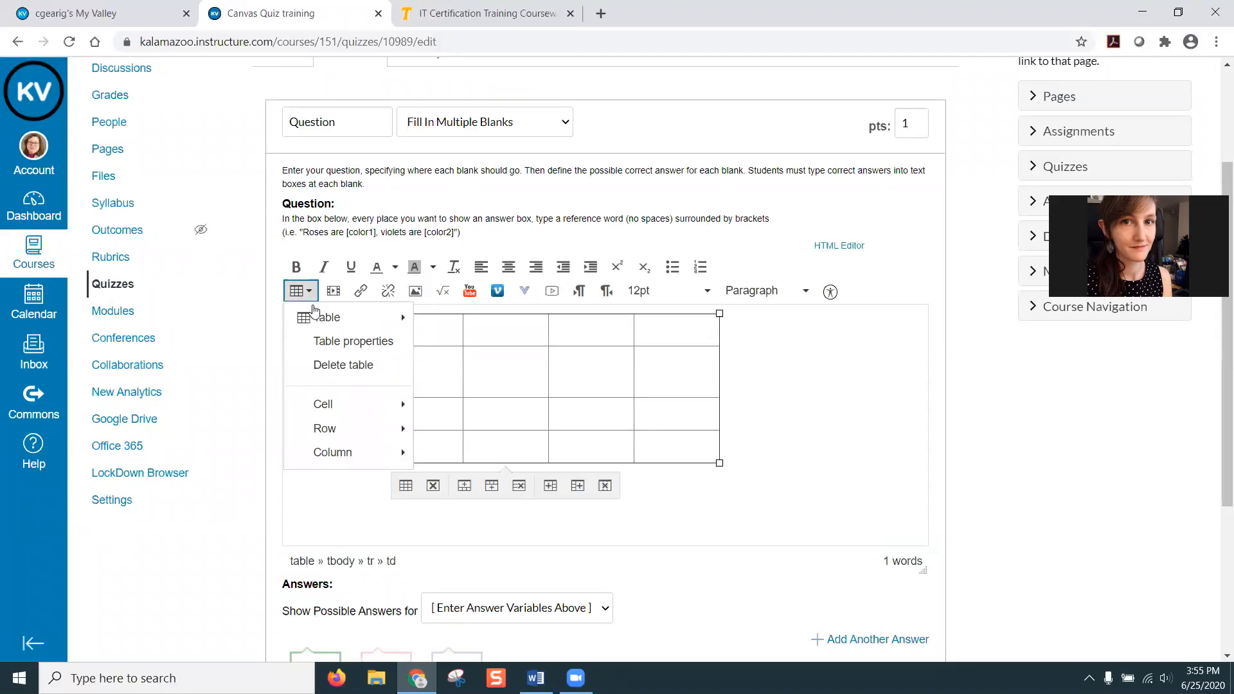
click(322, 341)
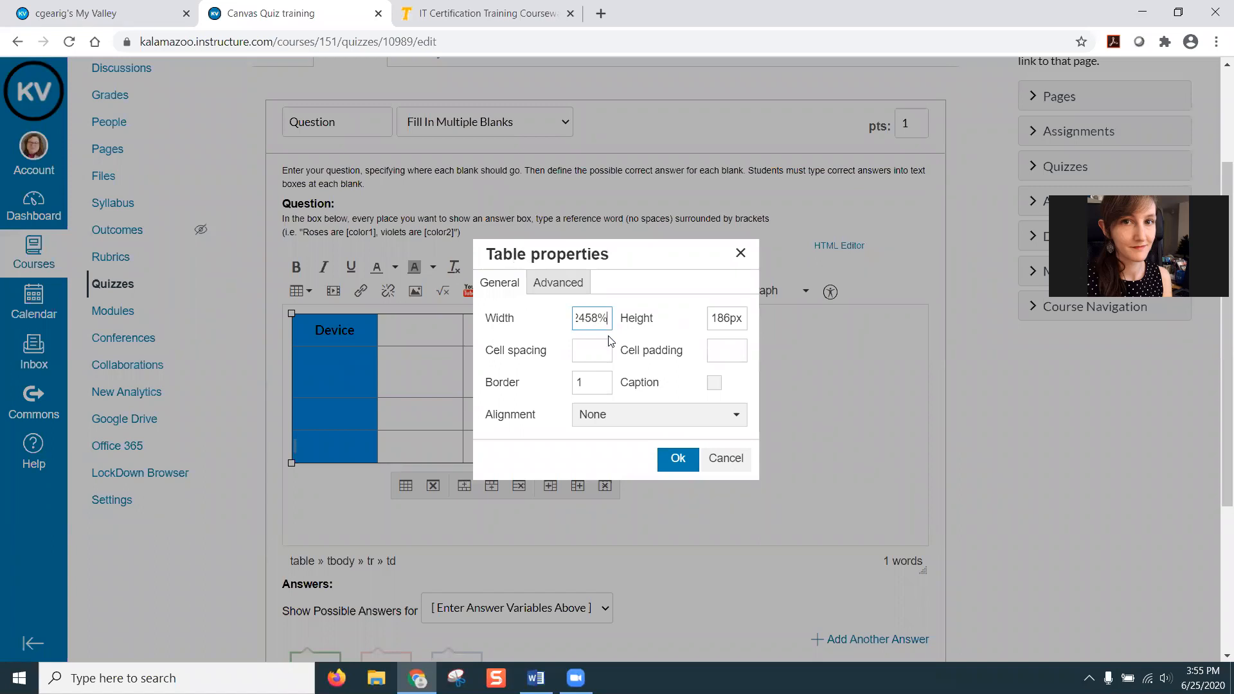
key(BackSpace)
key(BackSpace)
key(BackSpace)
key(BackSpace)
key(BackSpace)
key(BackSpace)
key(BackSpace)
key(BackSpace)
text(50)
click(676, 456)
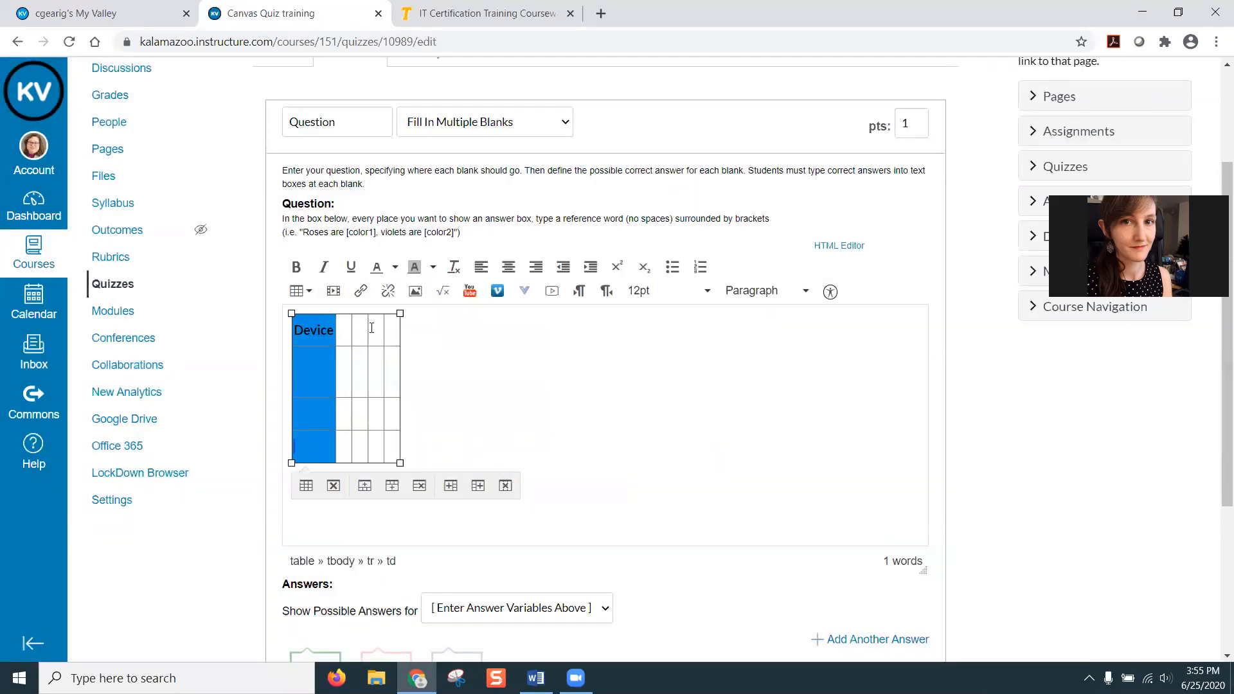
- Widen the question's table and set the cell width of the Device column's first three cells to 1
drag(400, 463, 752, 475)
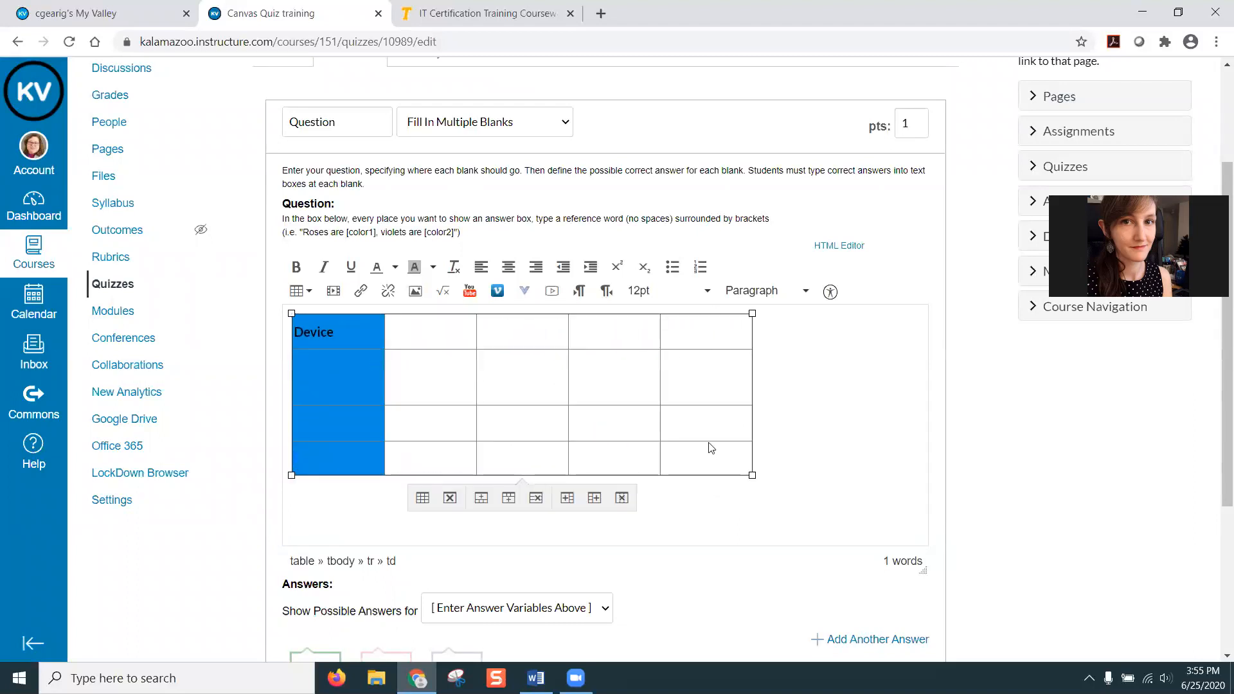
click(347, 334)
drag(341, 334, 341, 414)
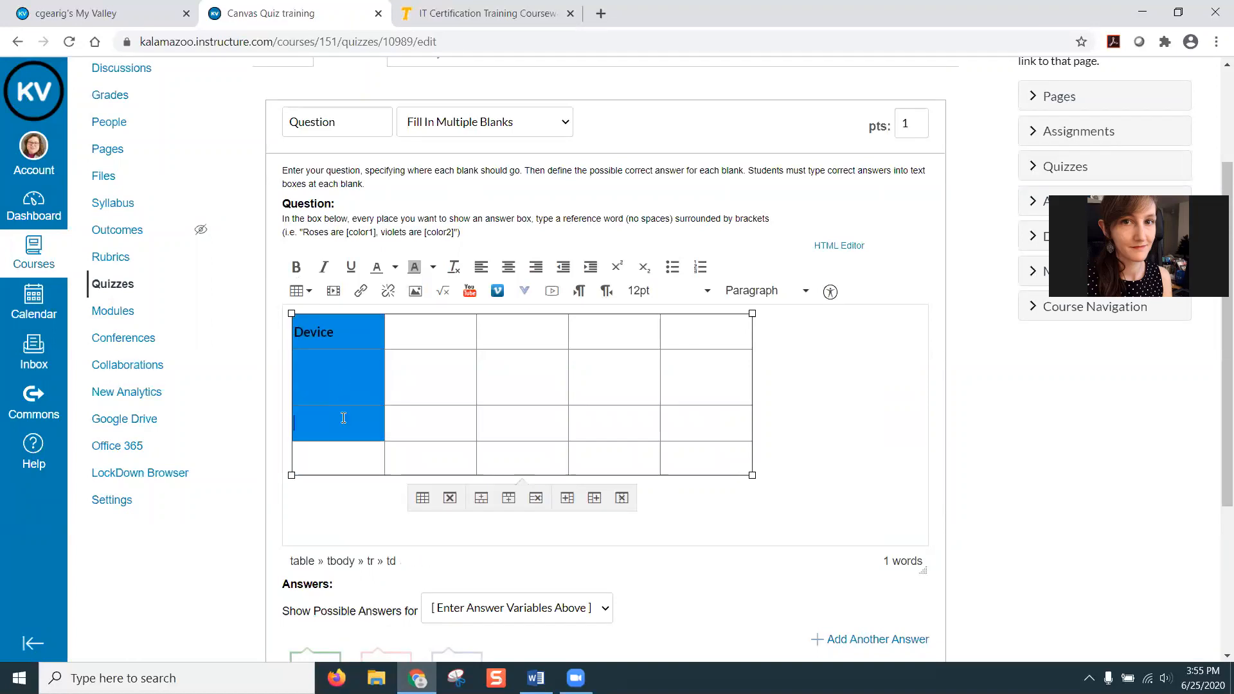
click(310, 295)
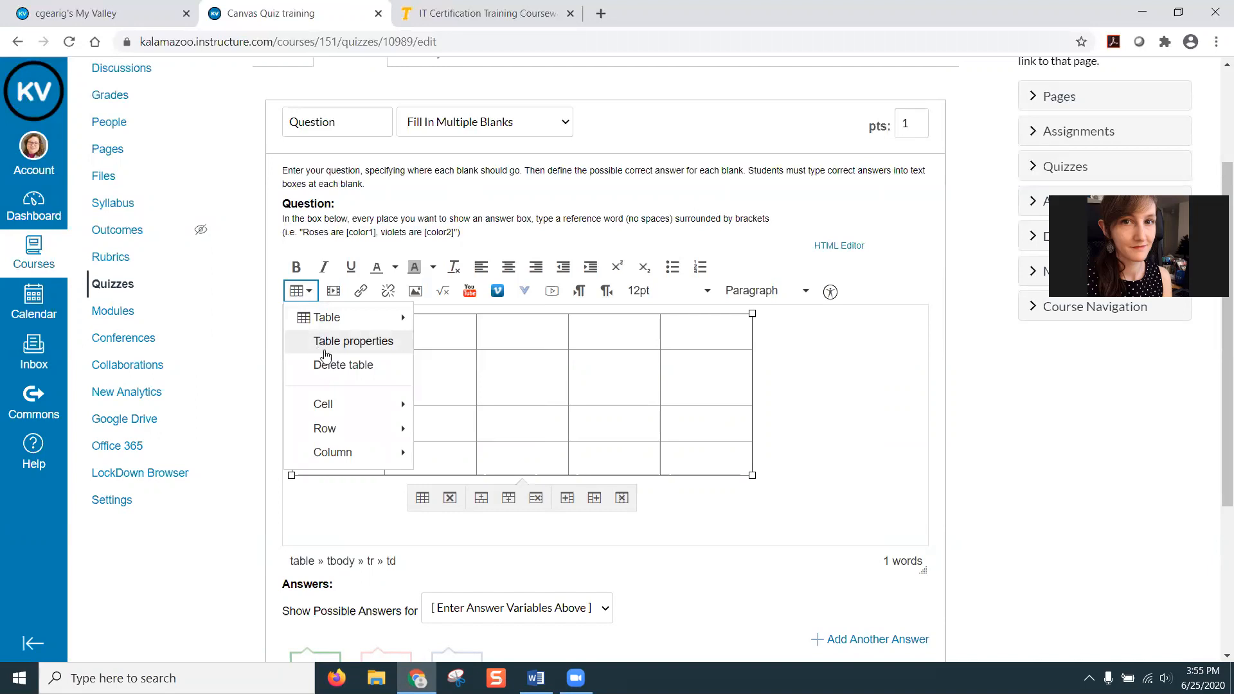
mouse_move(404, 404)
click(458, 412)
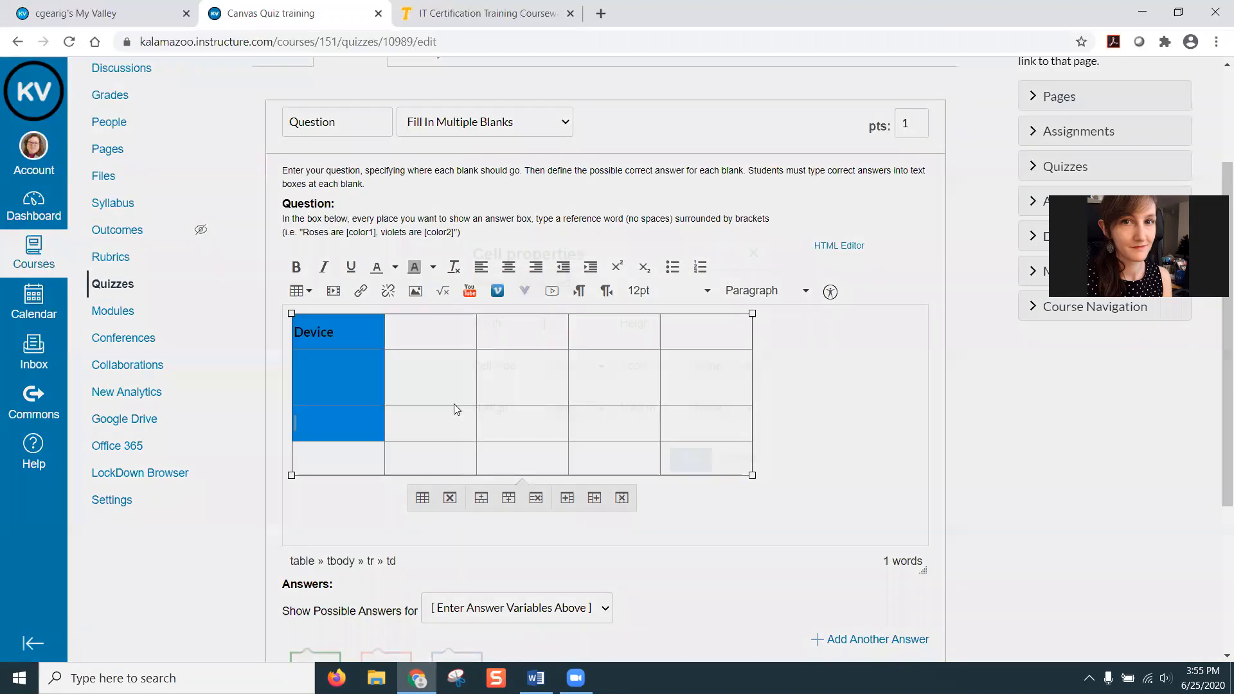
text(1)
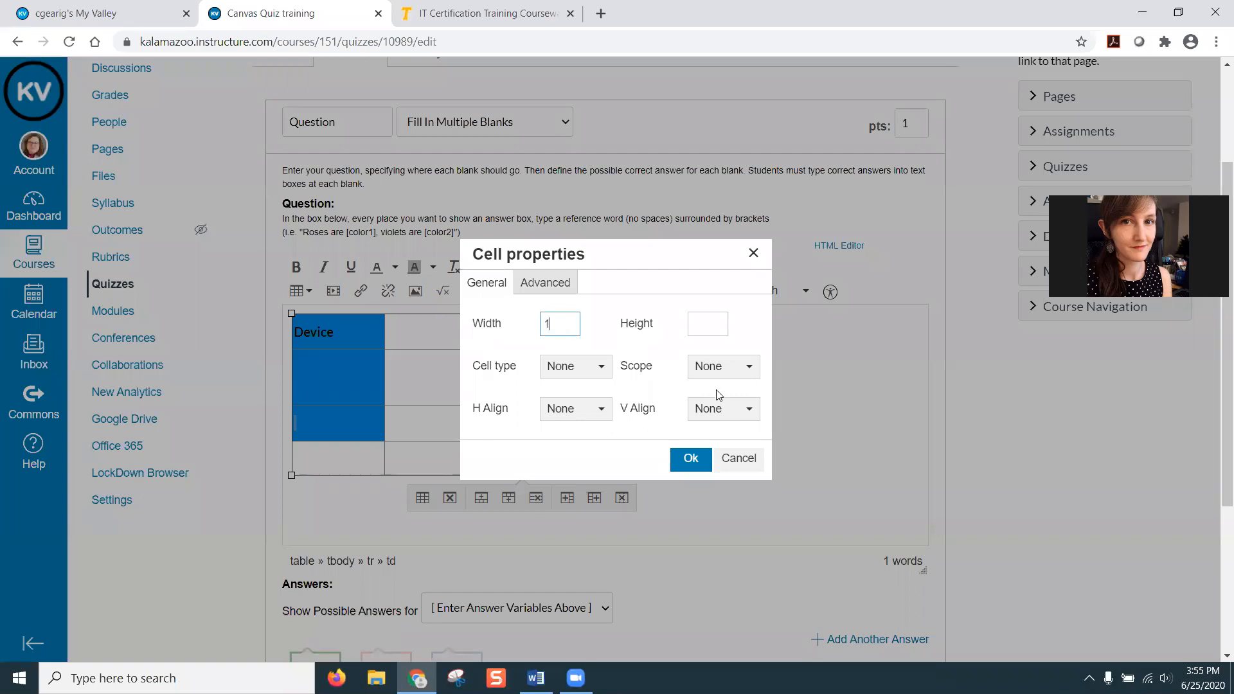
click(688, 469)
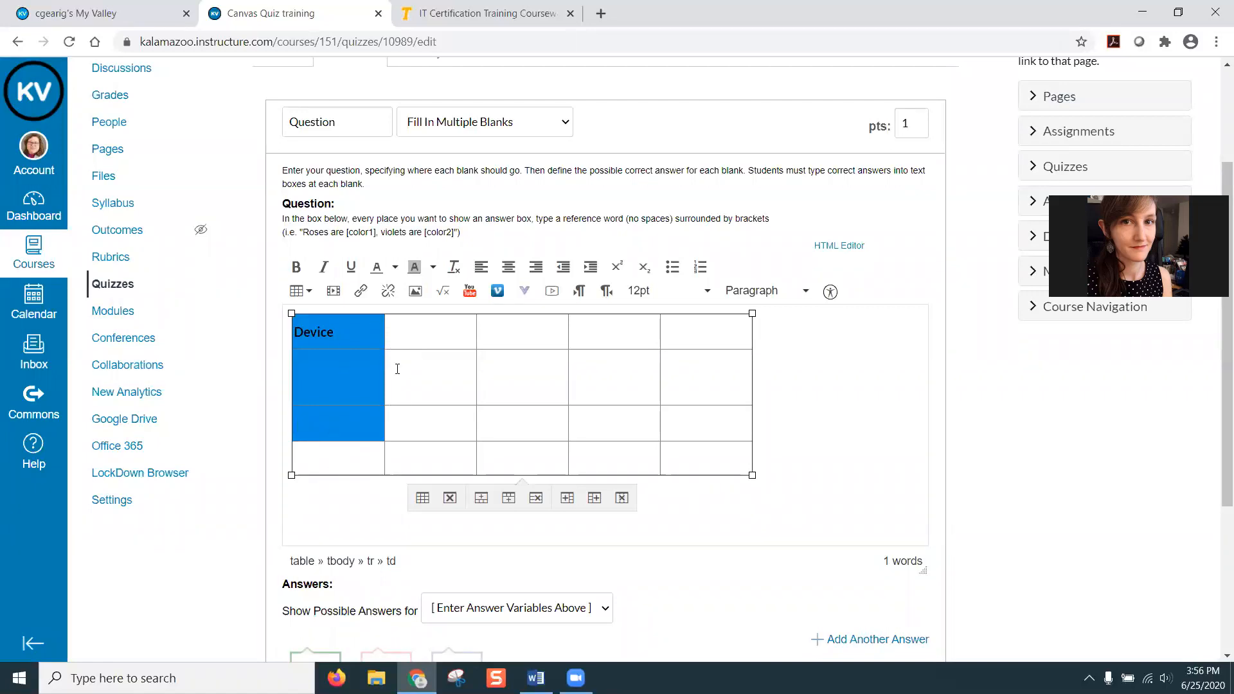
- Stretch the table to nearly the full editor width and increase the width of the header cell beside "Device"
click(431, 332)
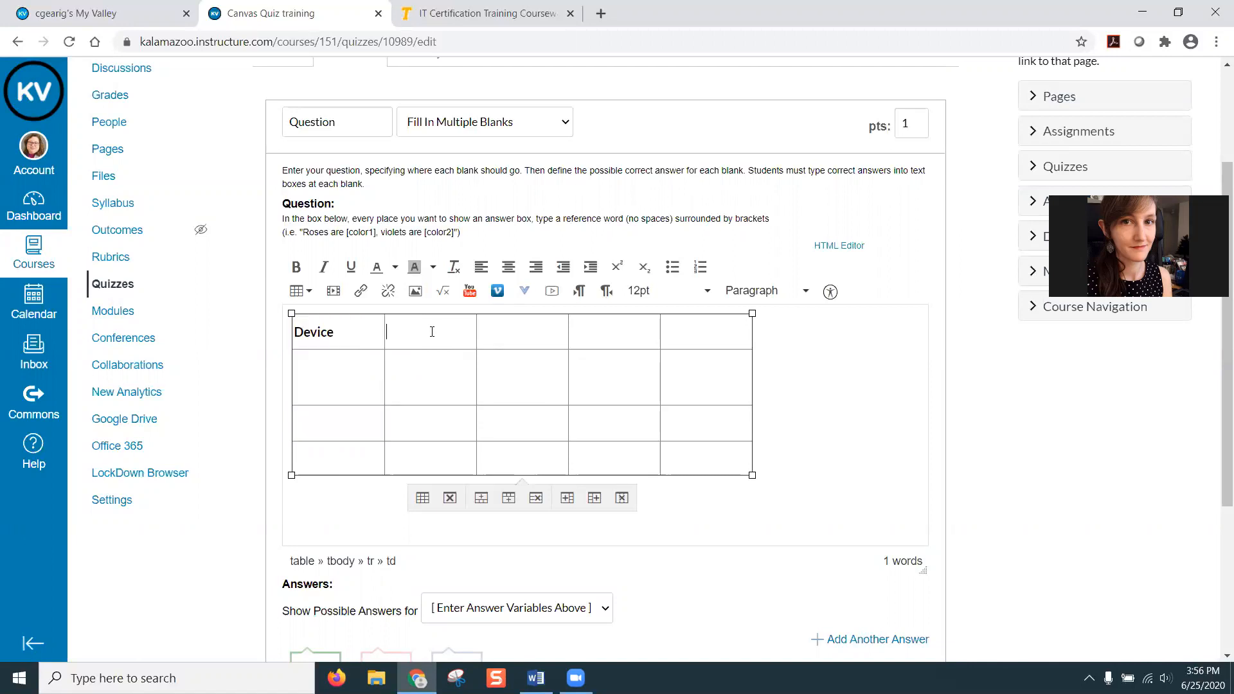
drag(752, 475, 863, 474)
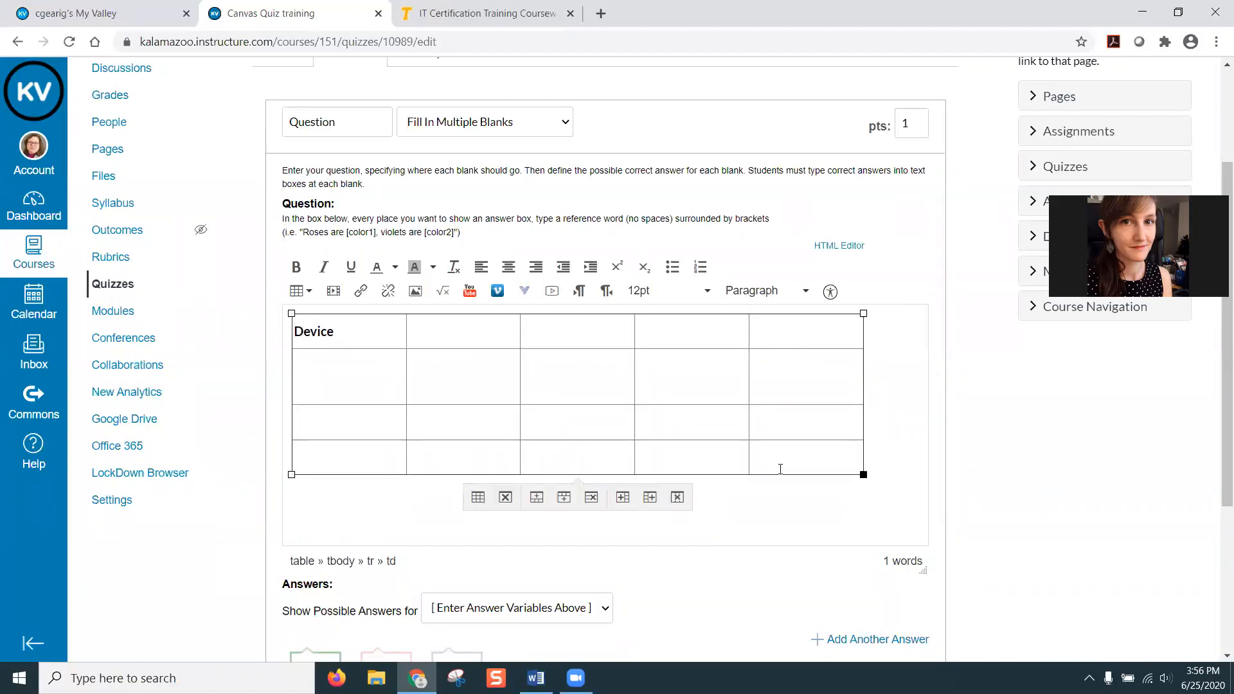
click(355, 332)
click(450, 334)
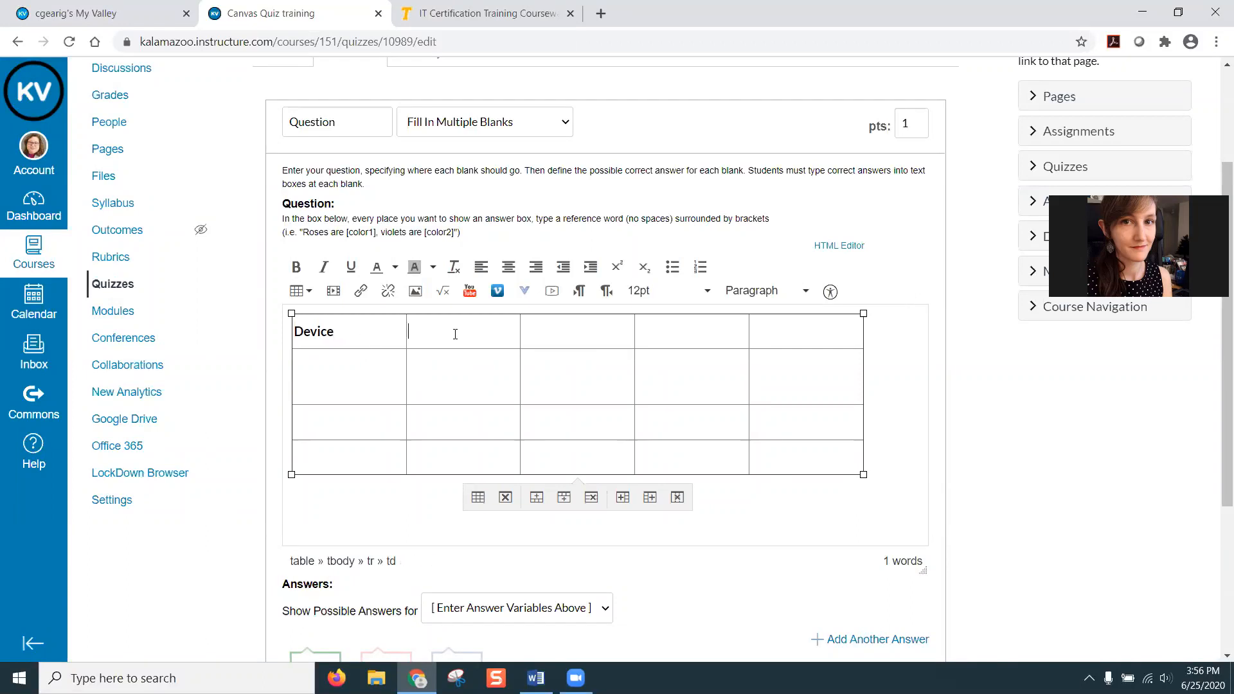
click(309, 292)
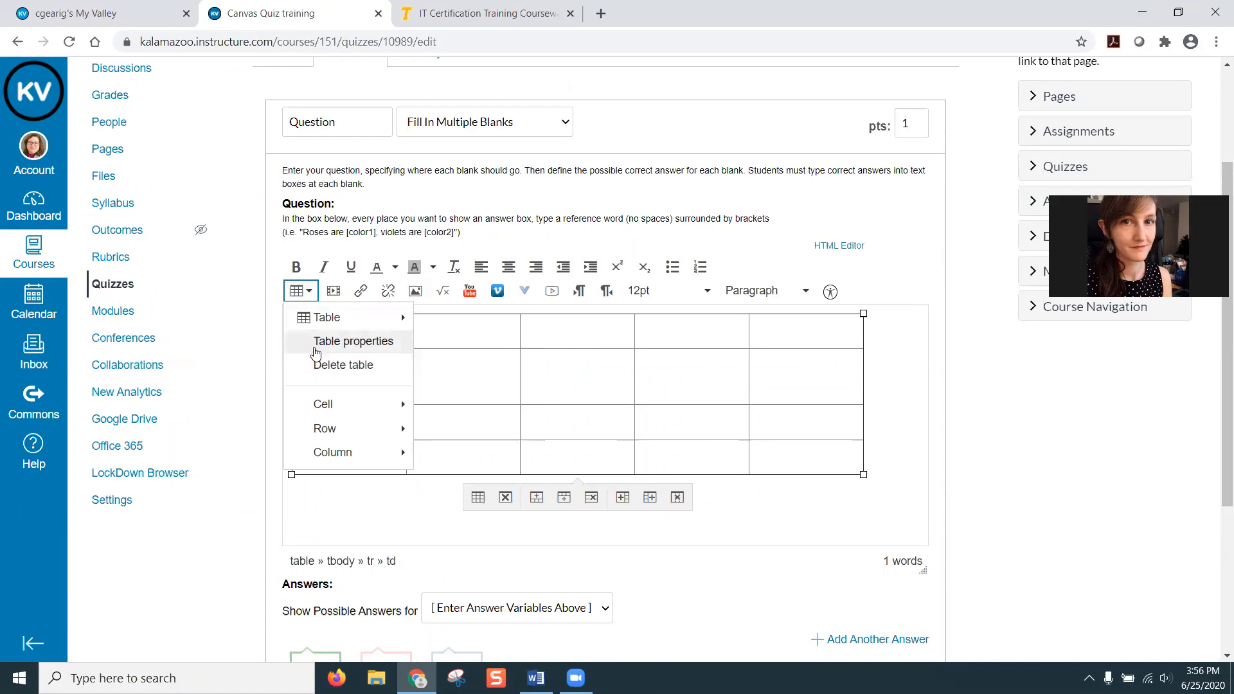
mouse_move(314, 405)
click(444, 400)
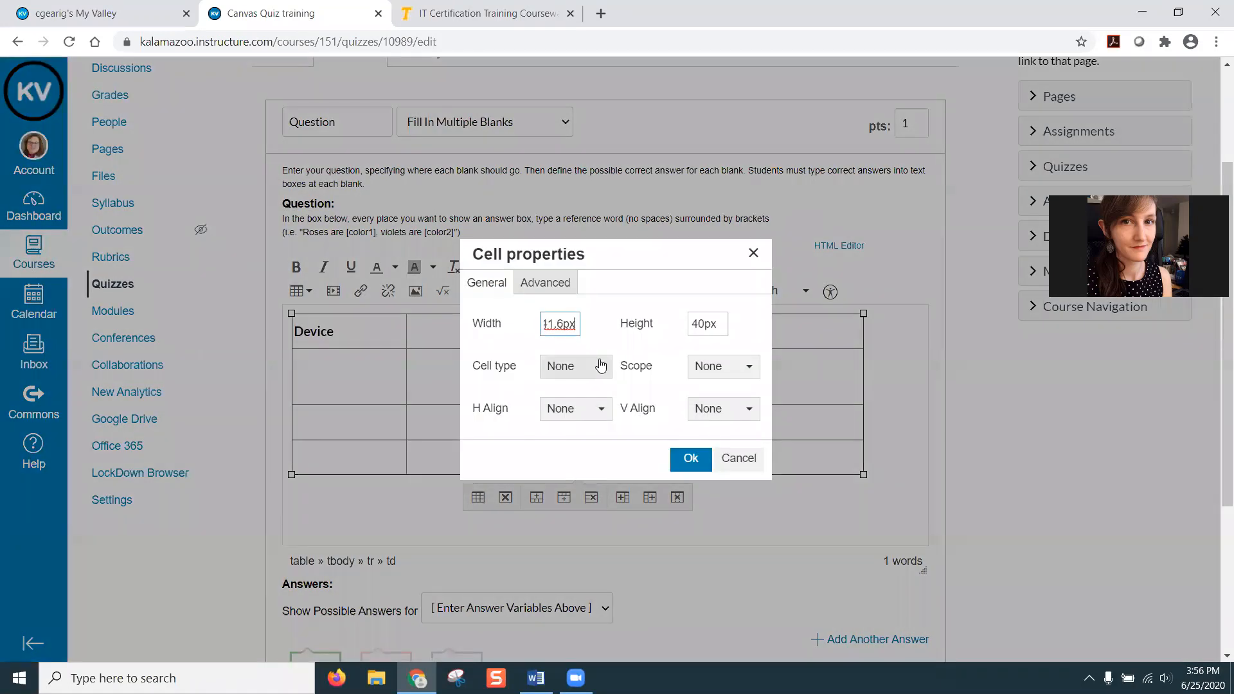
text(4)
key(BackSpace)
text(1)
key(Delete)
text(9)
click(687, 459)
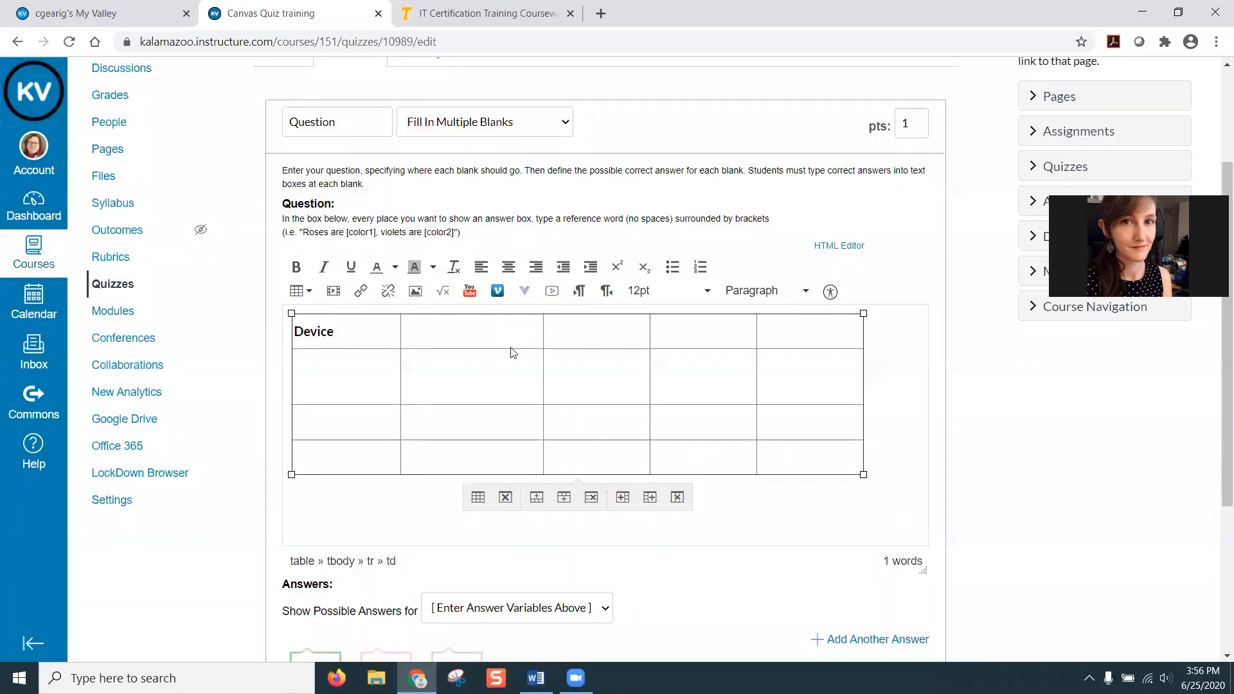
click(372, 333)
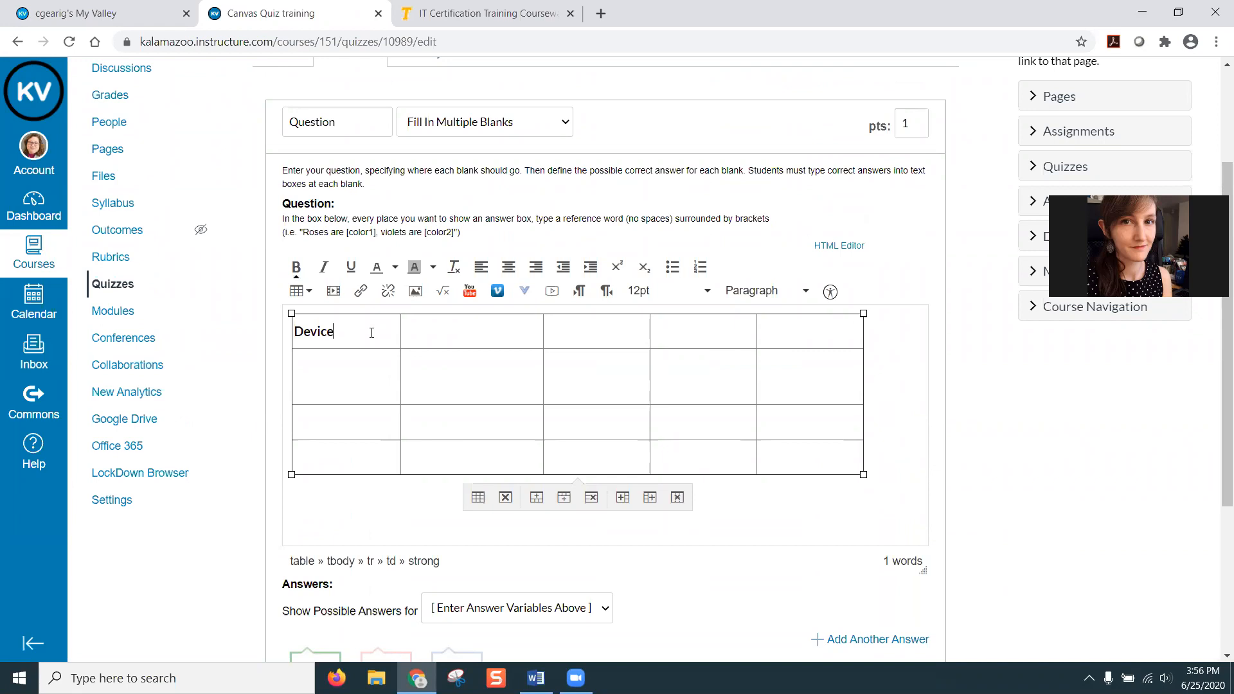
click(583, 341)
- Copy the line "How many Networks are shown in the above image?" with its blank from Word and paste it below the Canvas table
click(333, 518)
scroll(408, 507, down, 1)
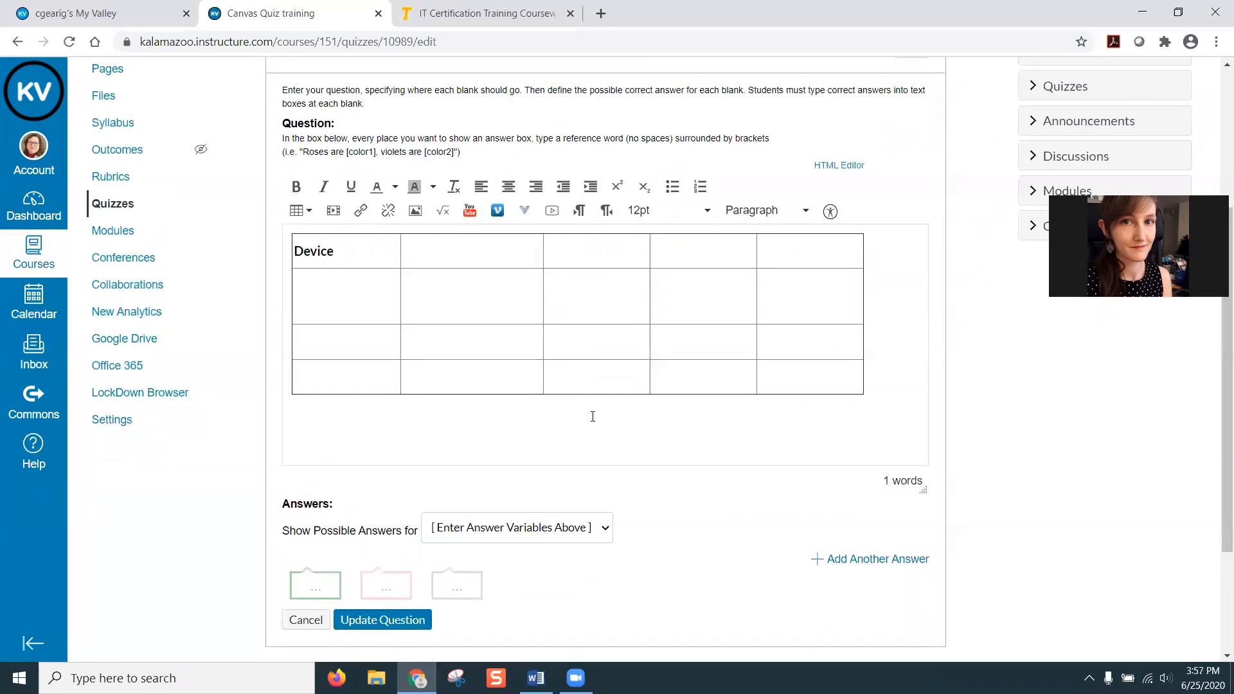
click(889, 396)
click(535, 677)
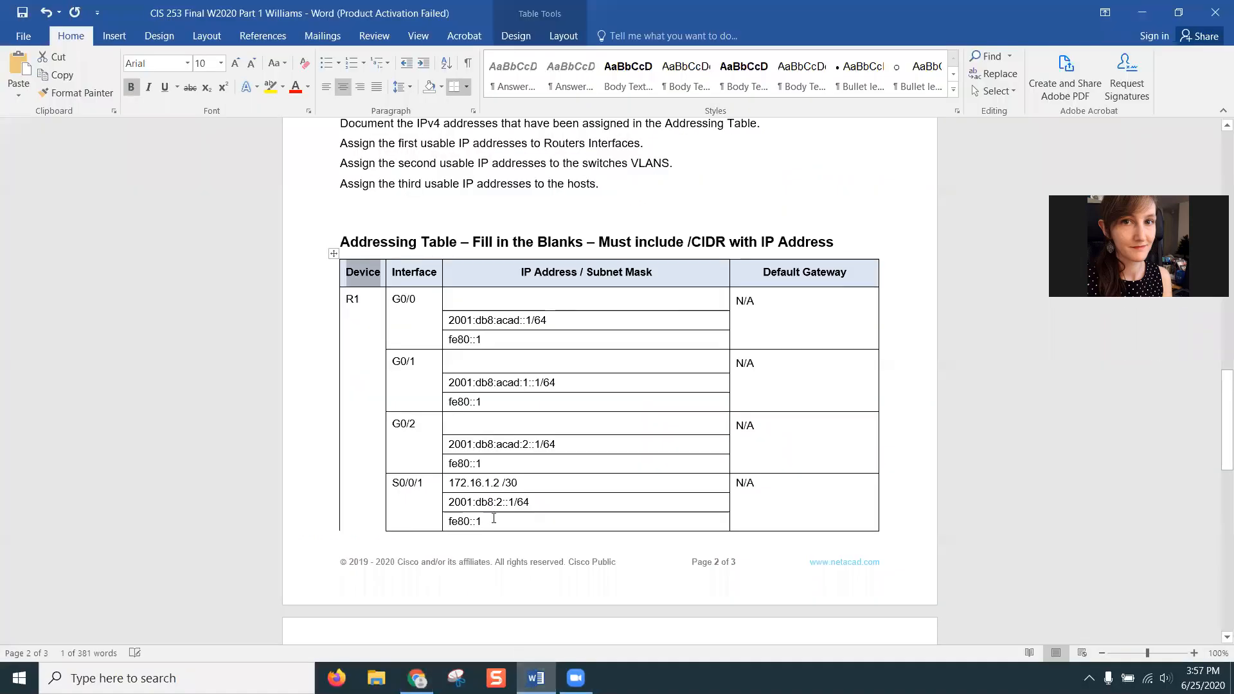
scroll(495, 413, up, 3)
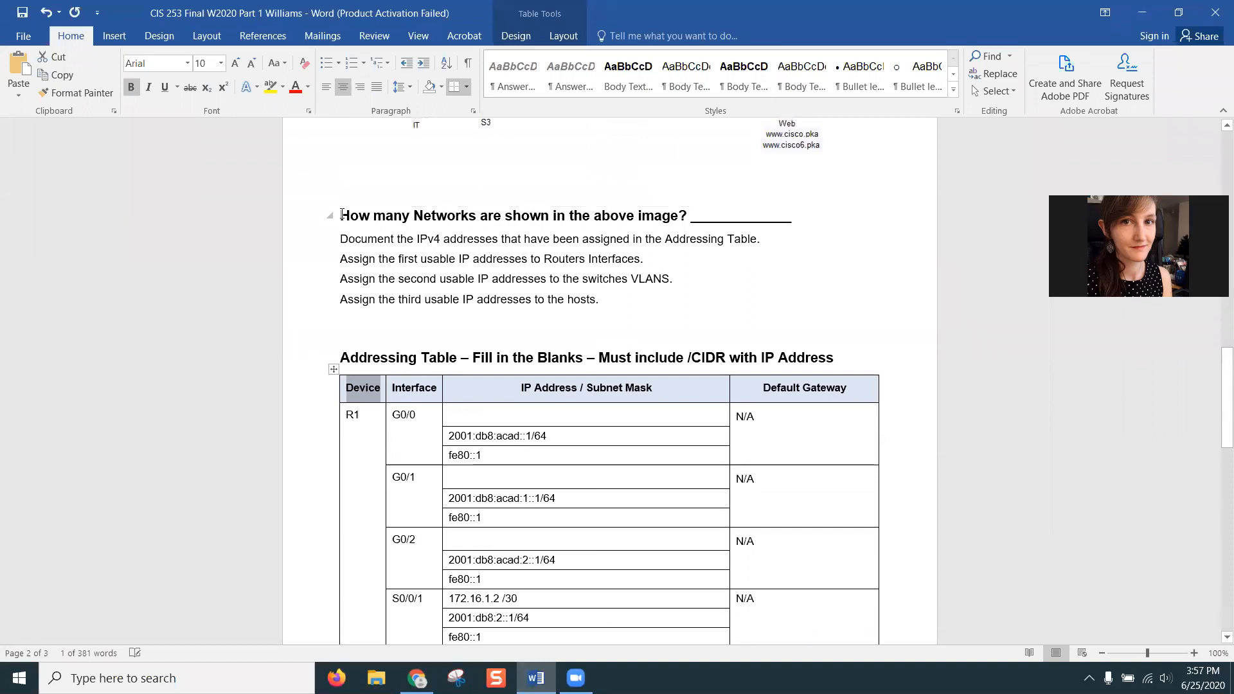
drag(341, 214, 788, 216)
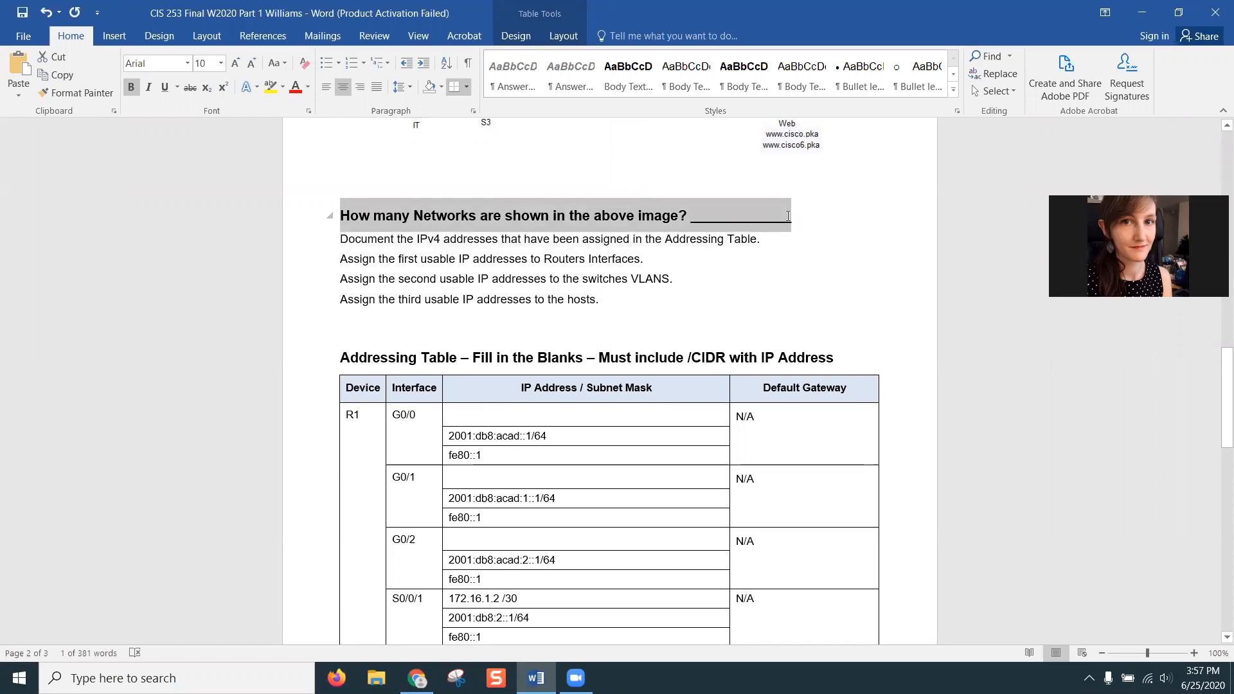
right_click(526, 222)
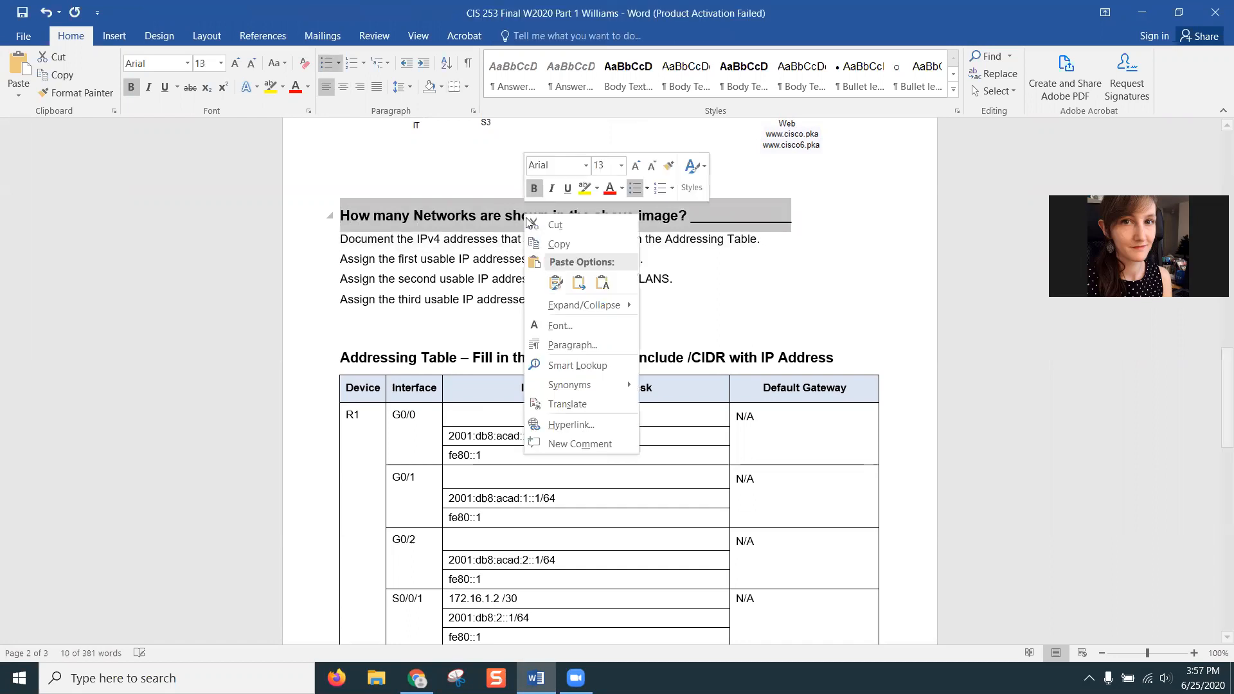
click(559, 244)
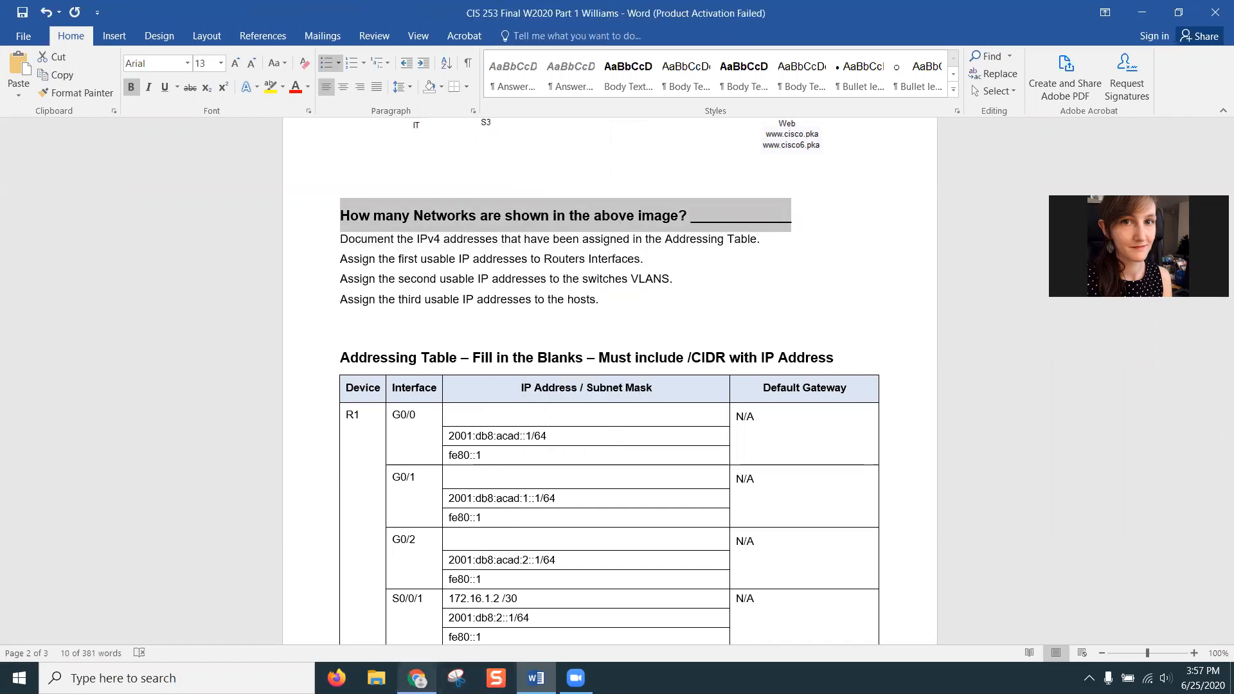
click(417, 677)
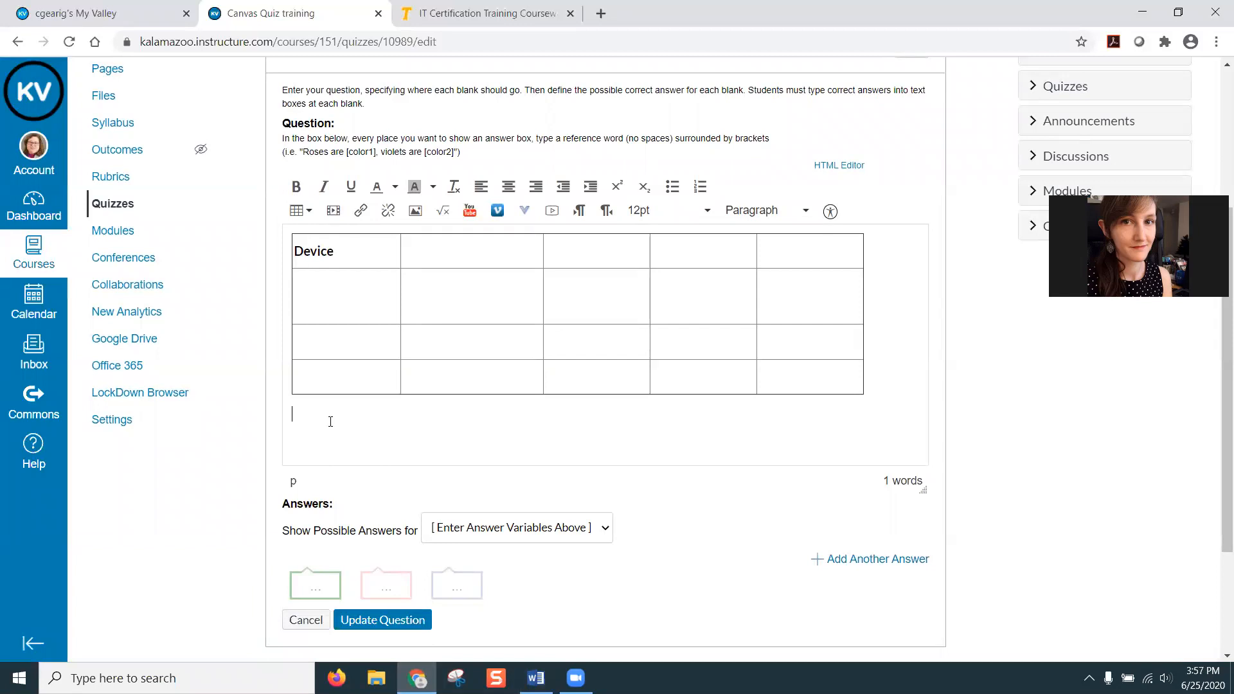
key(ctrl+v)
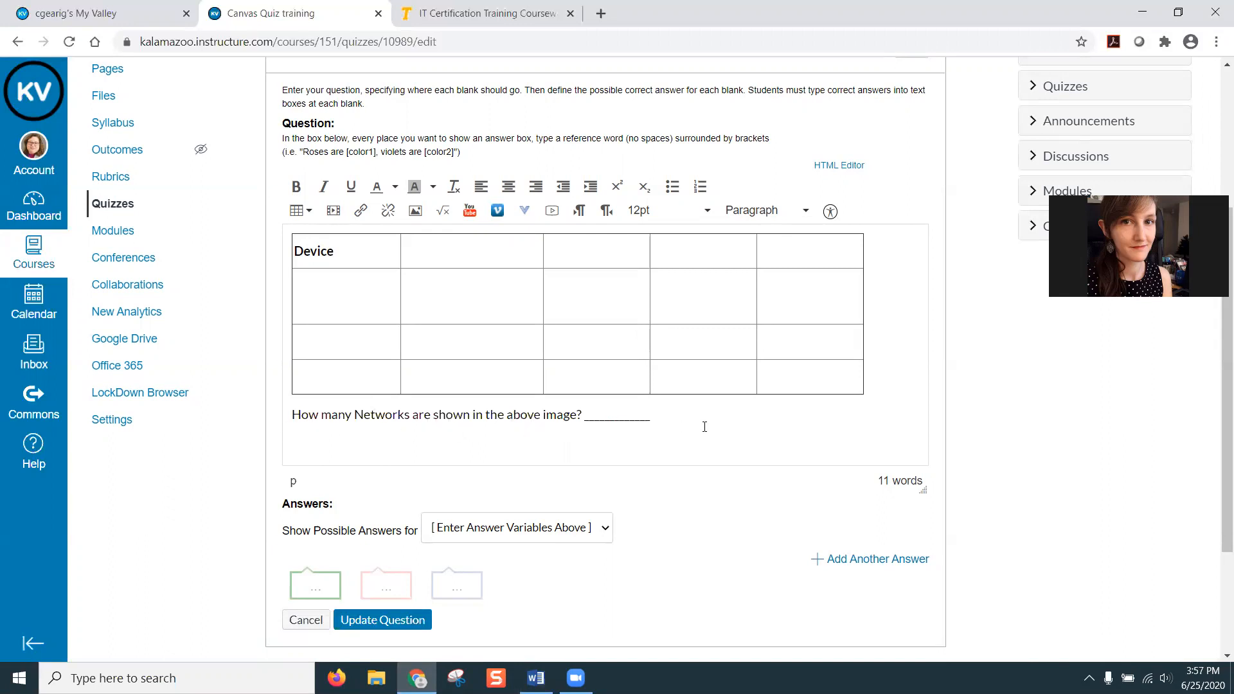
- Replace the underscores after the pasted question with the blank reference [networks]
key(BackSpace)
key(BackSpace)
key(BackSpace)
key(BackSpace)
key(BackSpace)
key(BackSpace)
key(BackSpace)
key(BackSpace)
text([networks])
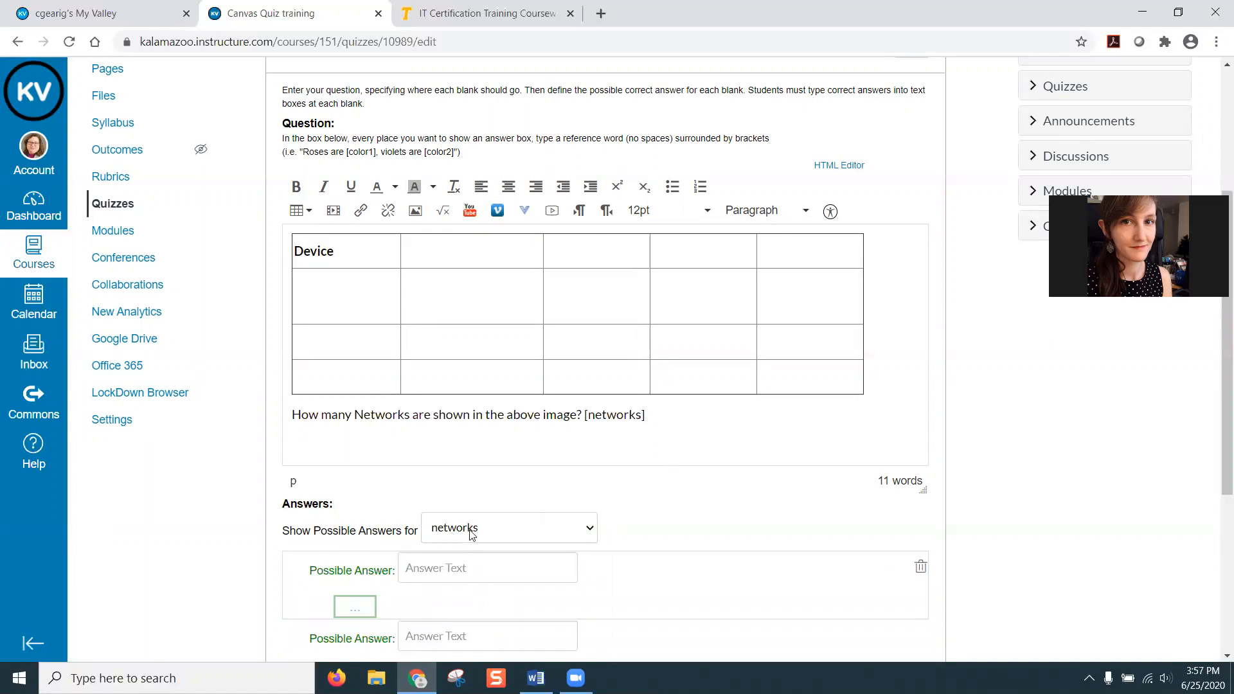
- Enter 5 and 4 as possible answers for the networks blank and update the question
click(476, 534)
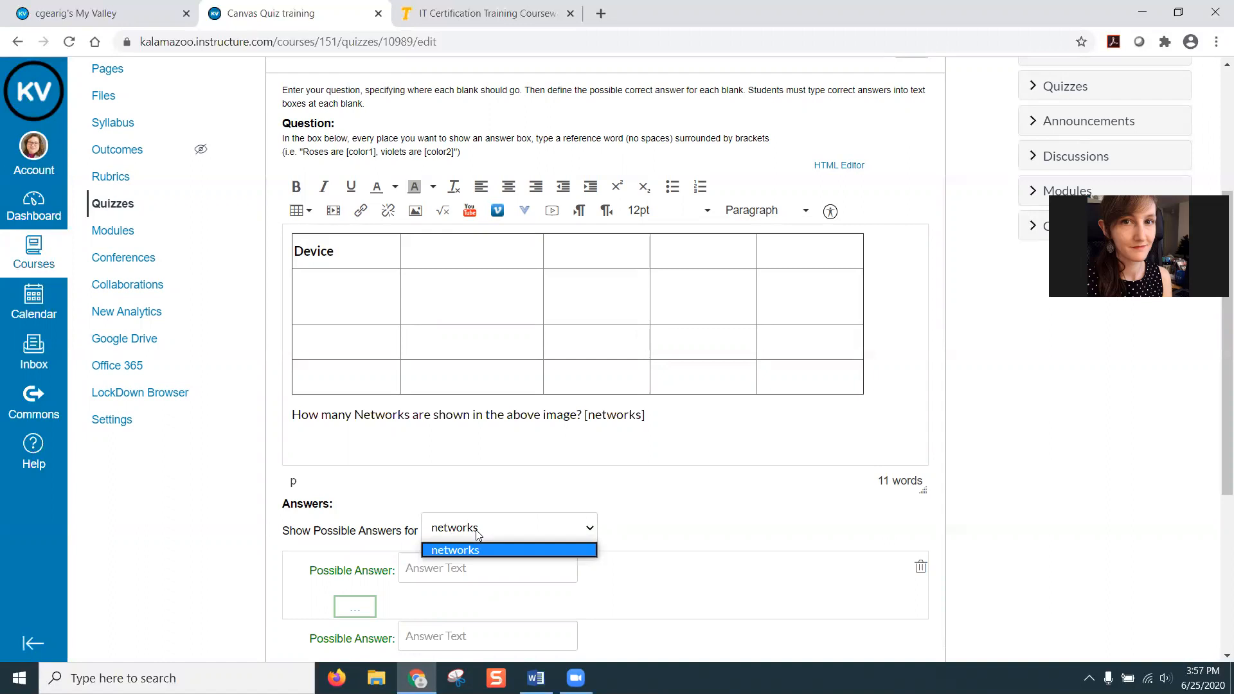
click(477, 534)
scroll(476, 537, down, 1)
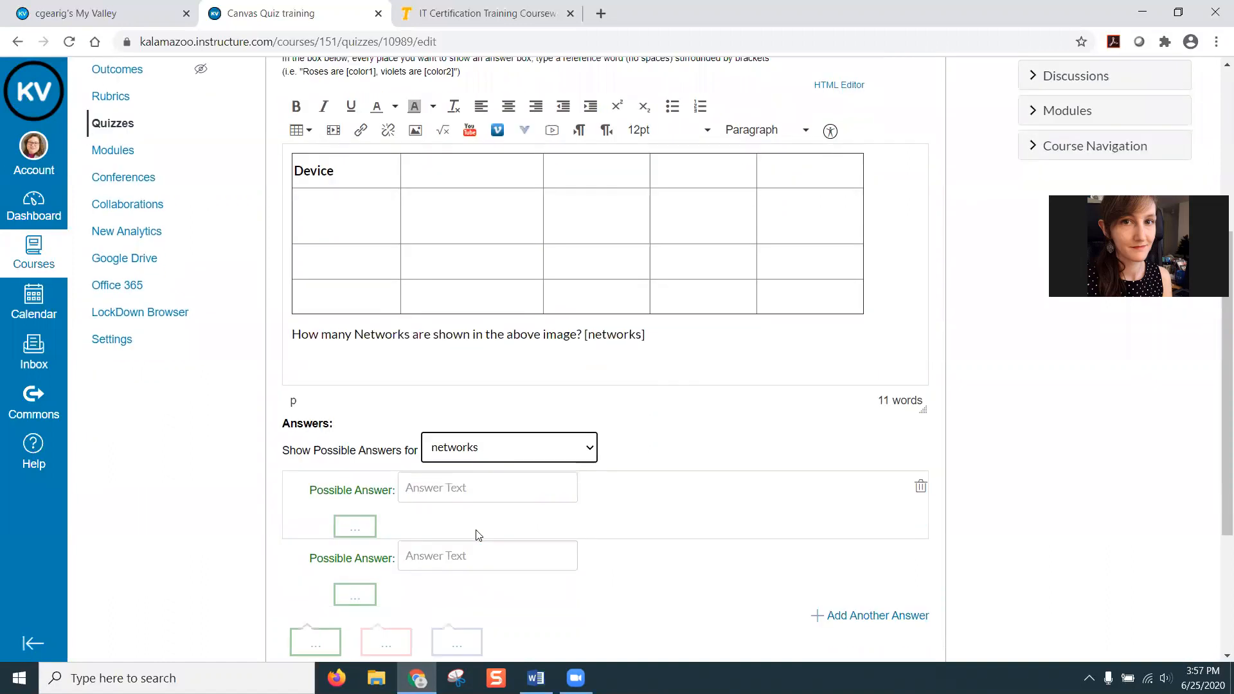
click(439, 491)
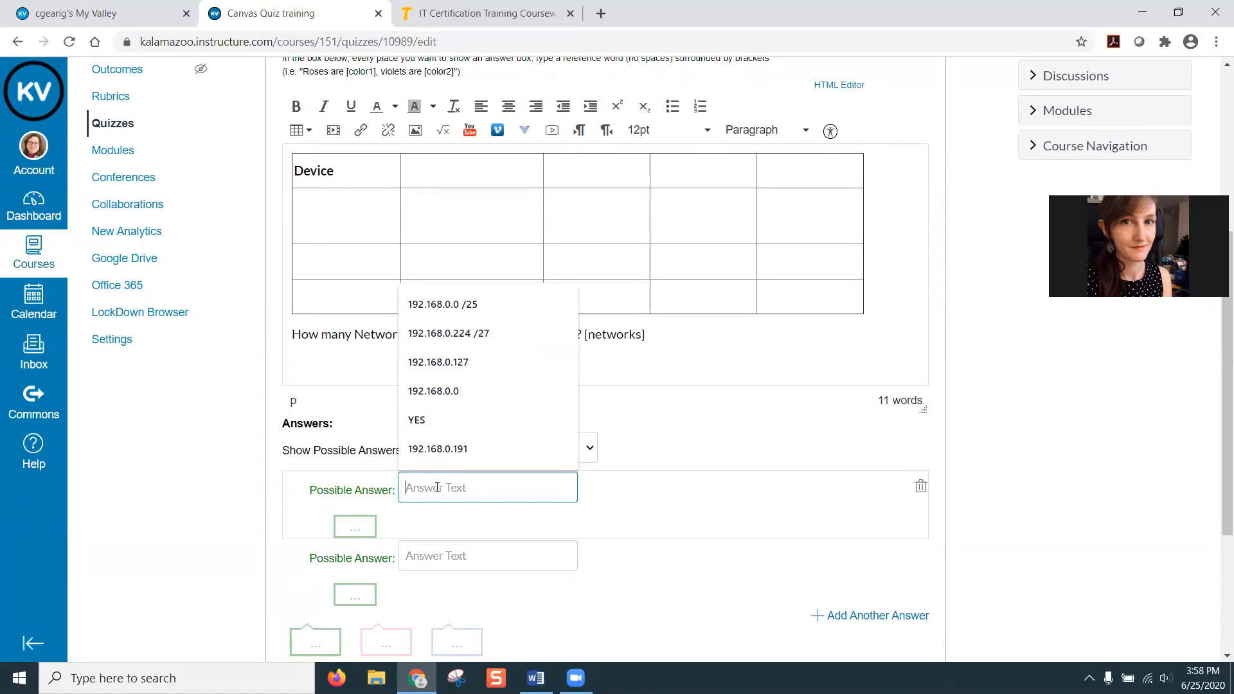
text(5)
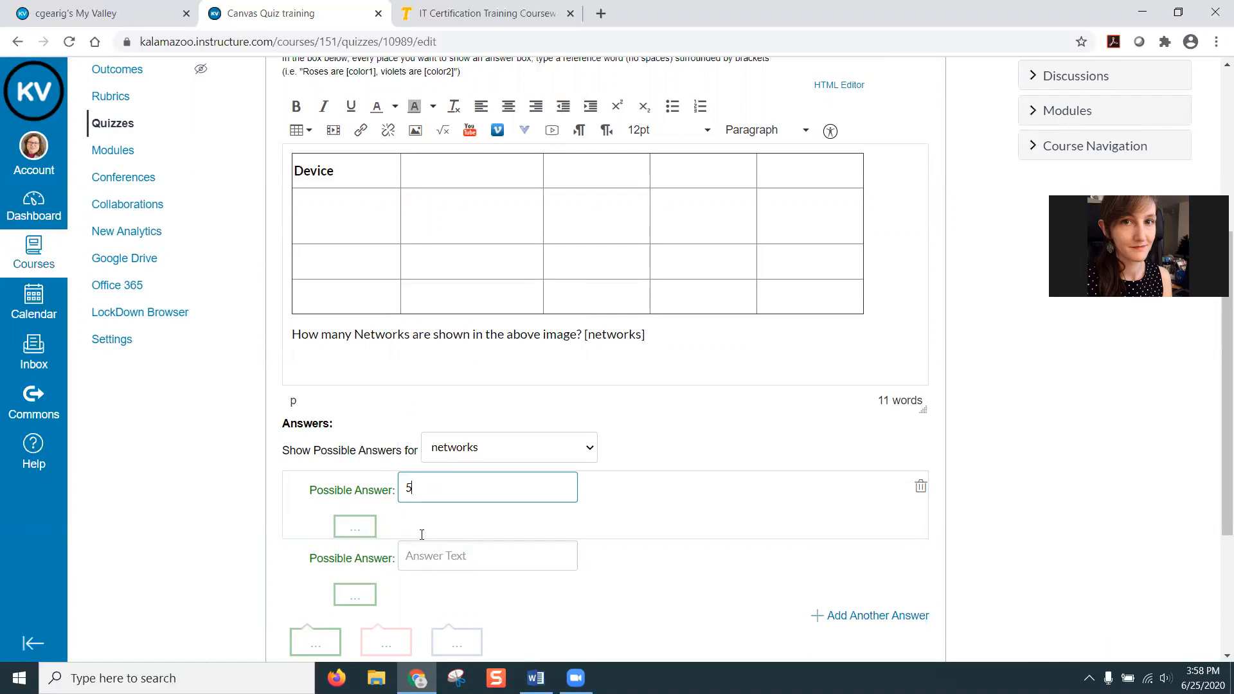
click(428, 559)
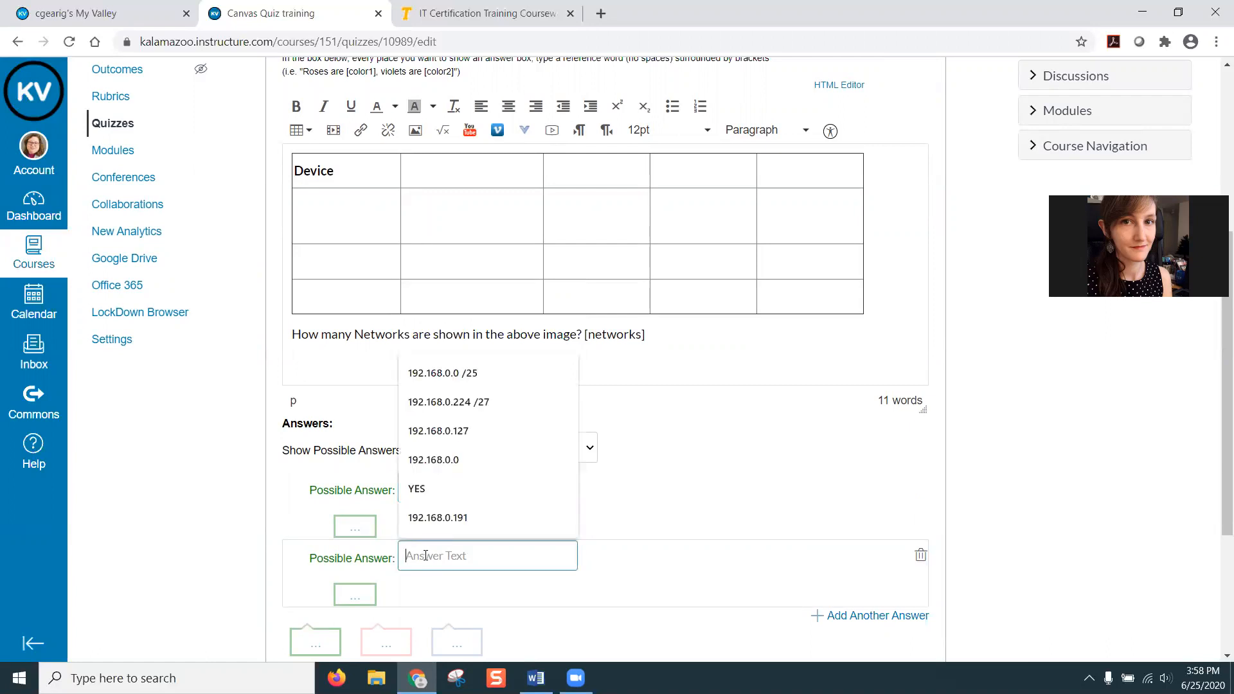
text(4)
scroll(696, 559, down, 3)
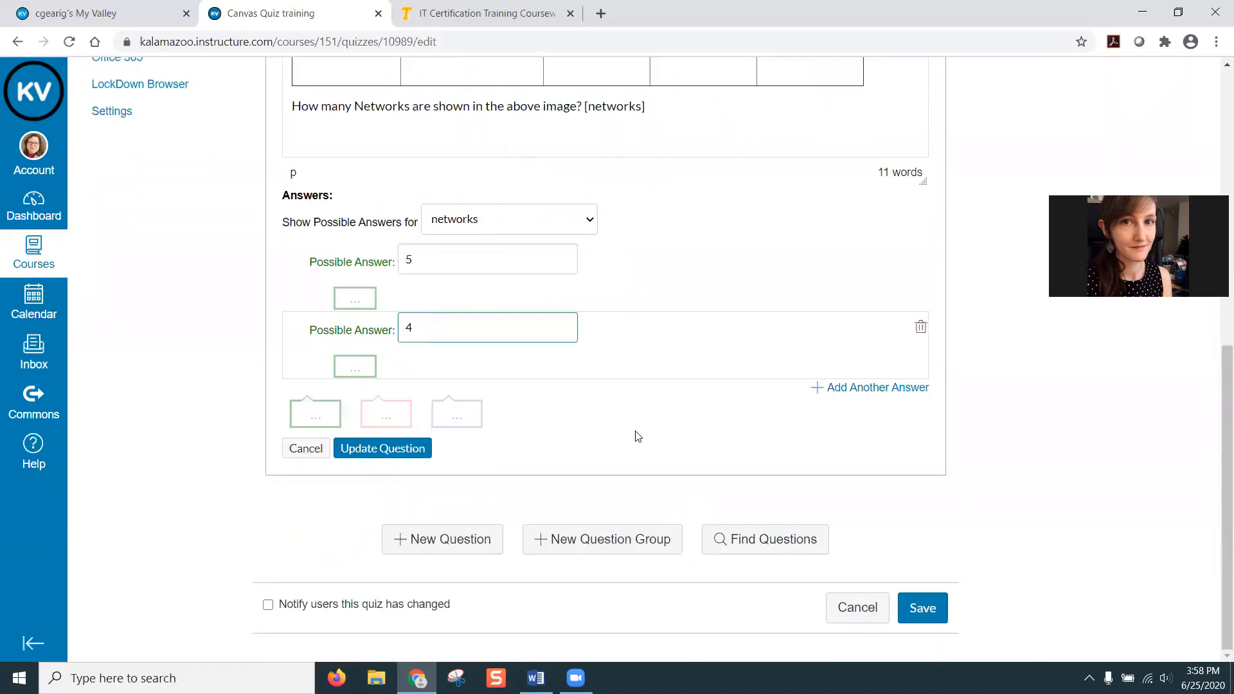
click(629, 428)
click(388, 453)
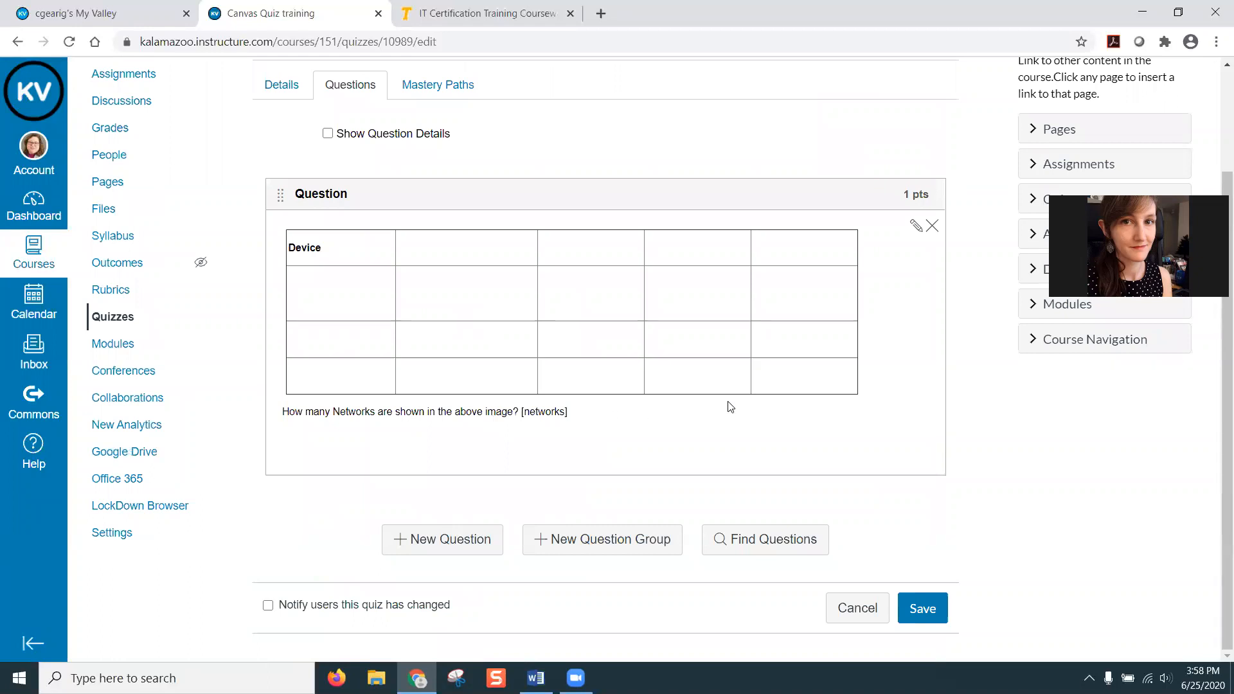
- Reopen the question for editing and add a new line after the [networks] blank
click(916, 225)
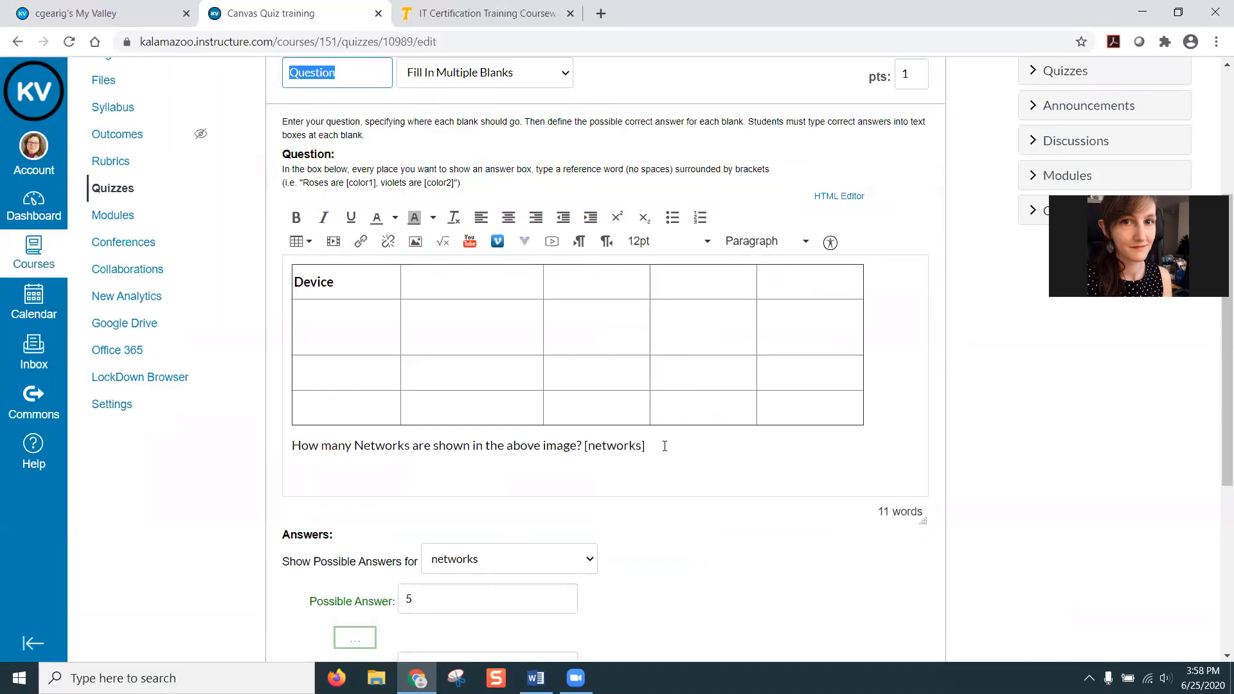
scroll(810, 418, up, 2)
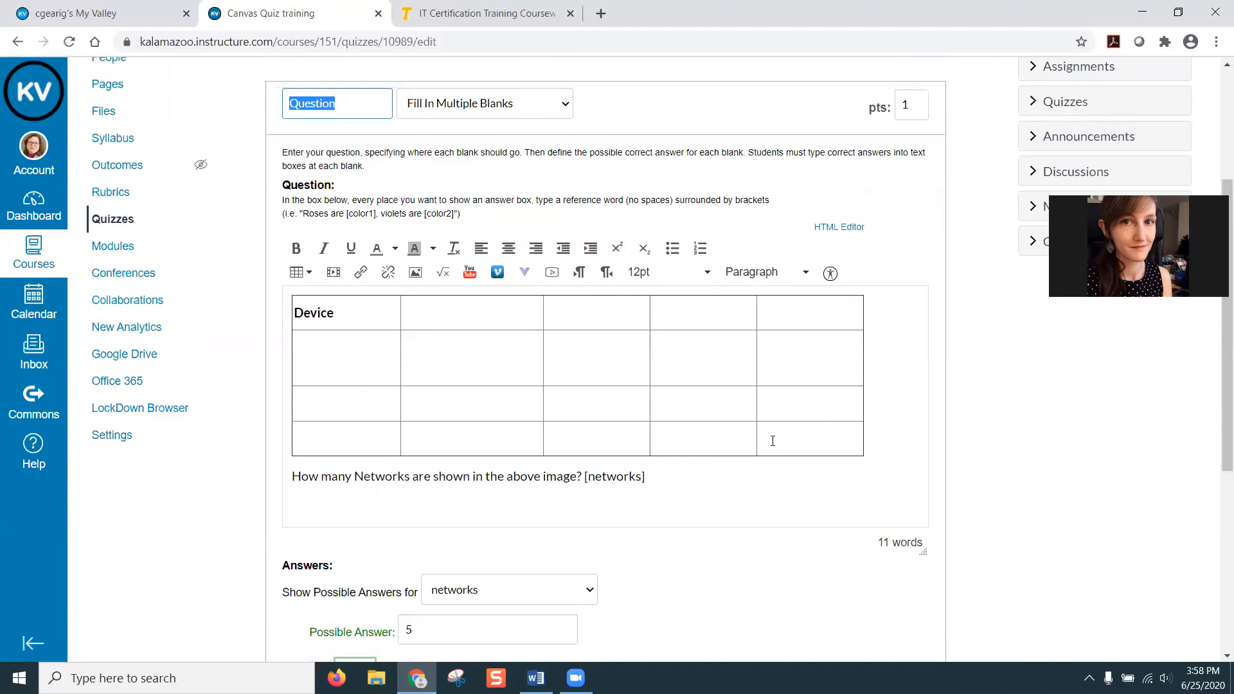
scroll(707, 503, down, 3)
click(673, 373)
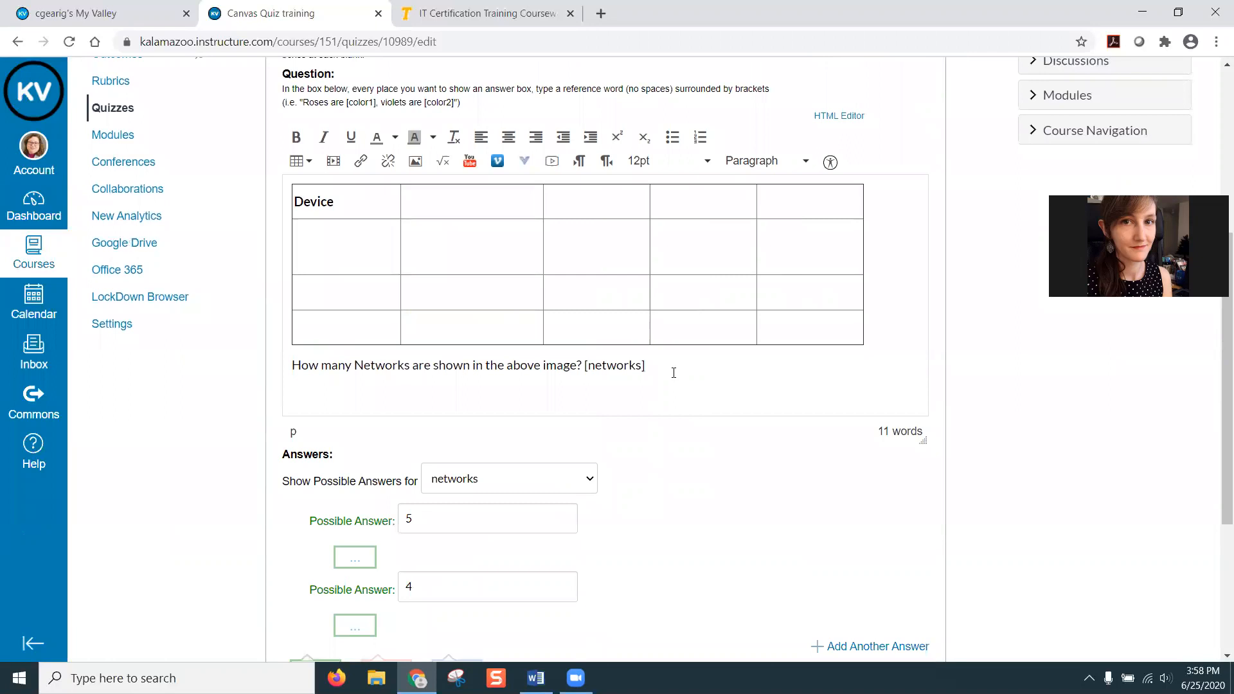
key(Return)
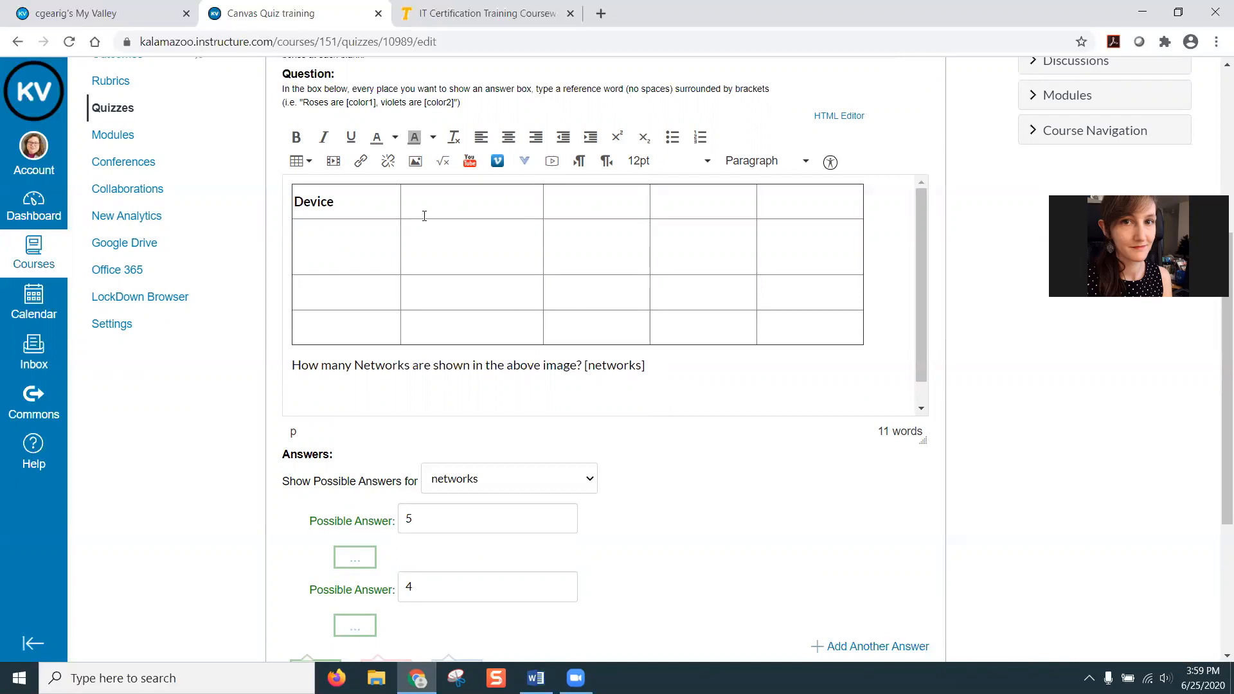
- Add the blank references [ipaddress] and [subnet] to the second and third cells of the table's second row
click(424, 244)
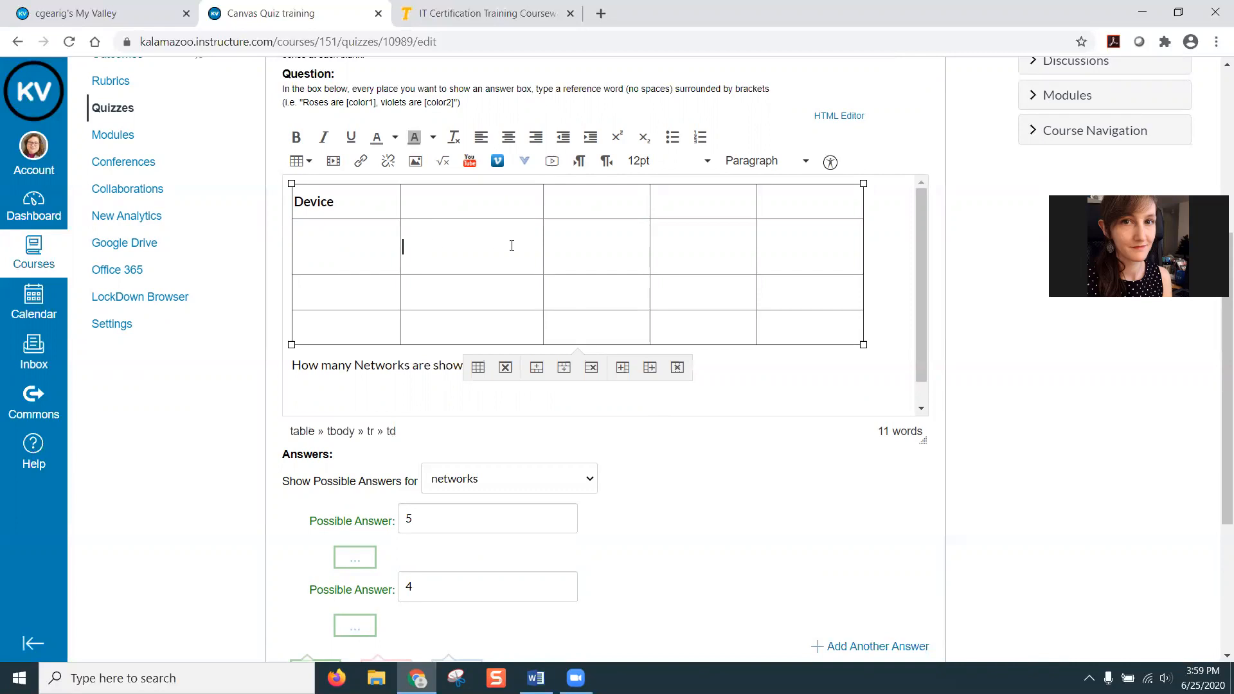
text([ipadd)
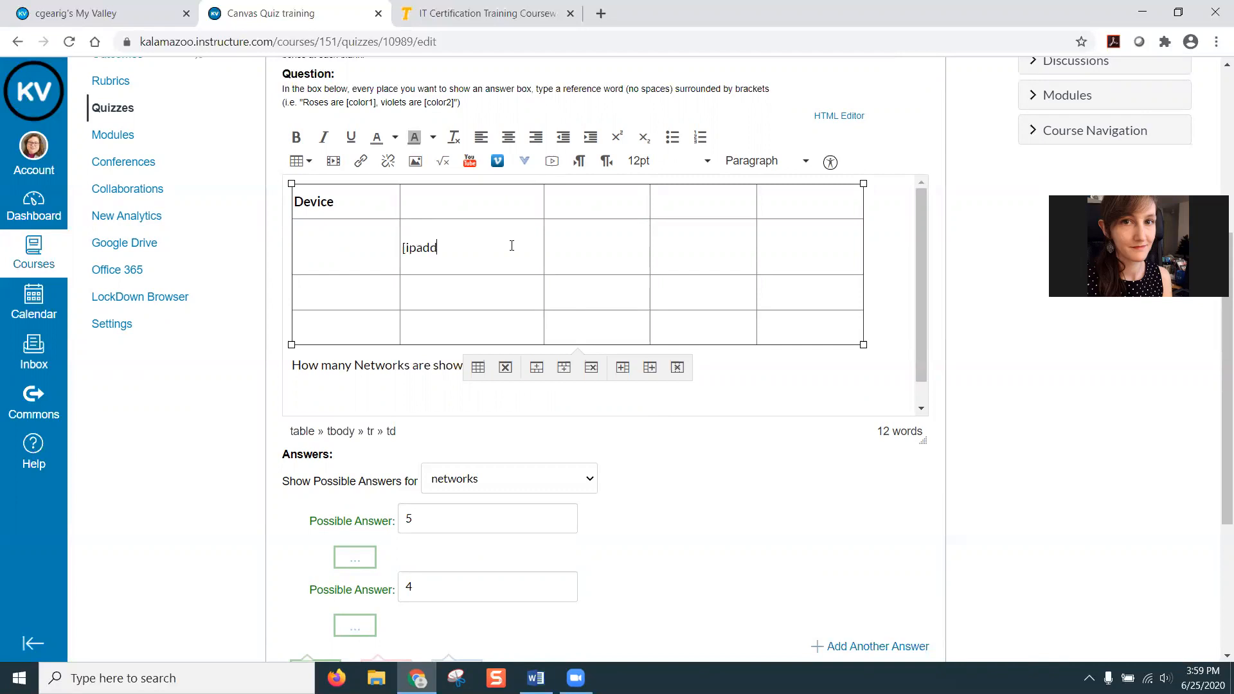
text(ress])
click(547, 248)
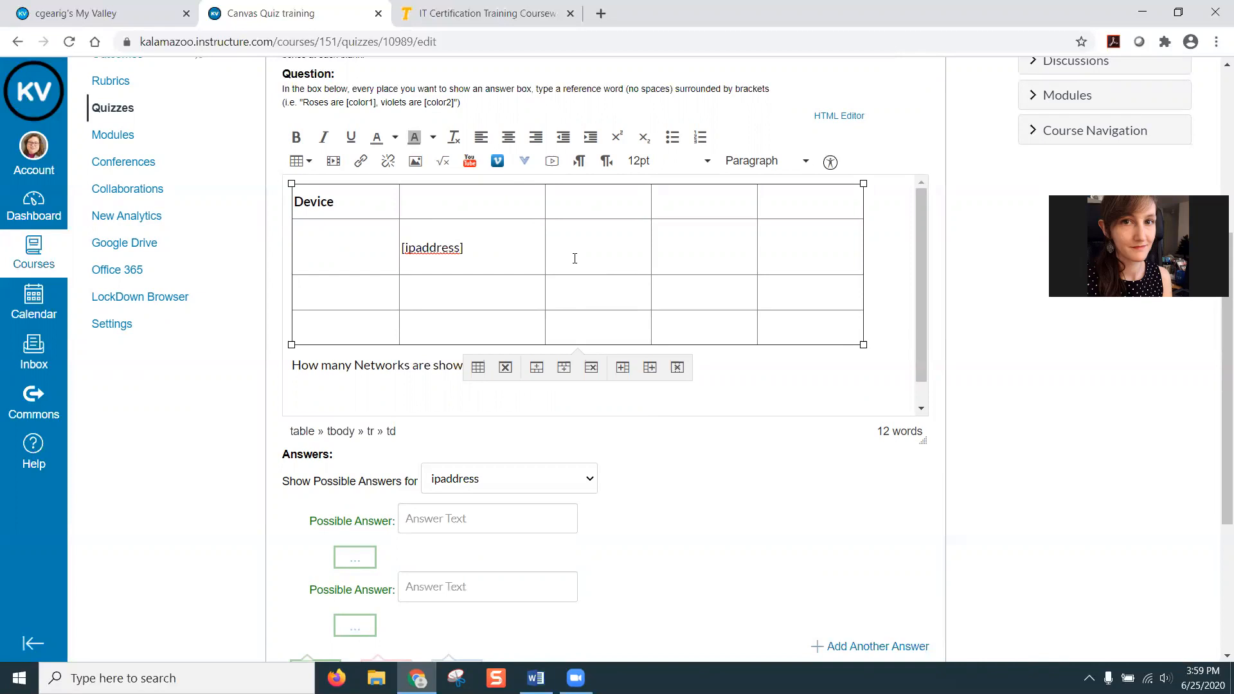
text([subne)
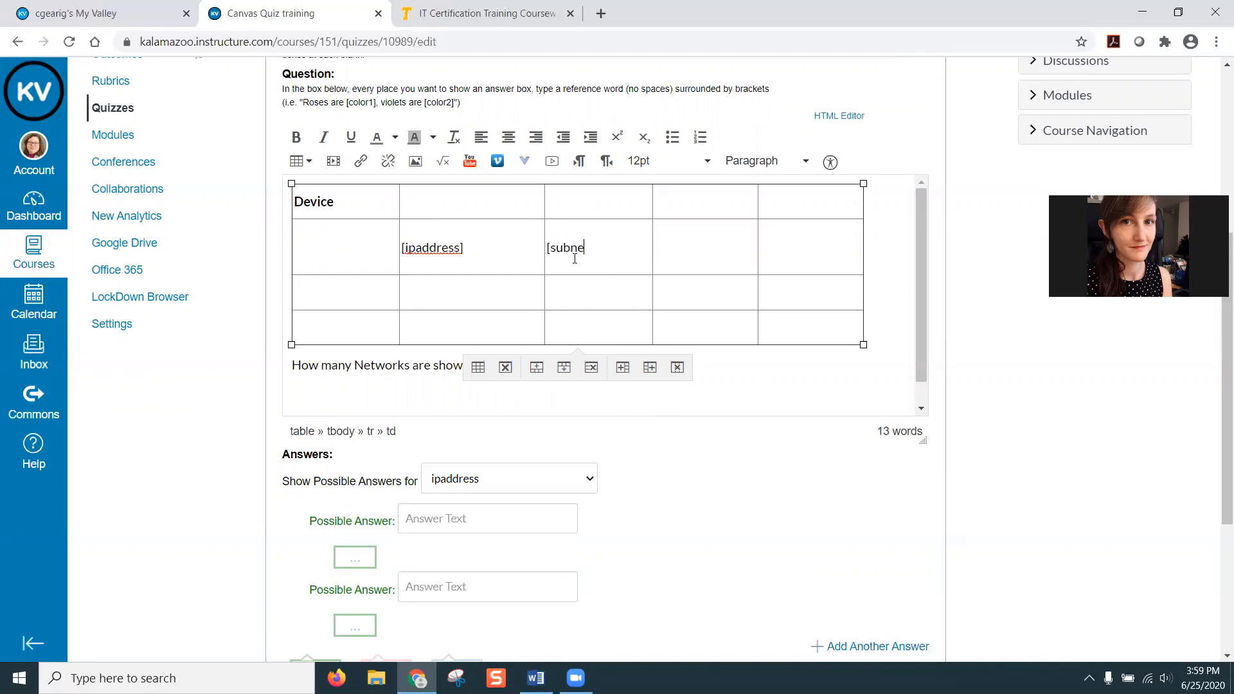
text(t])
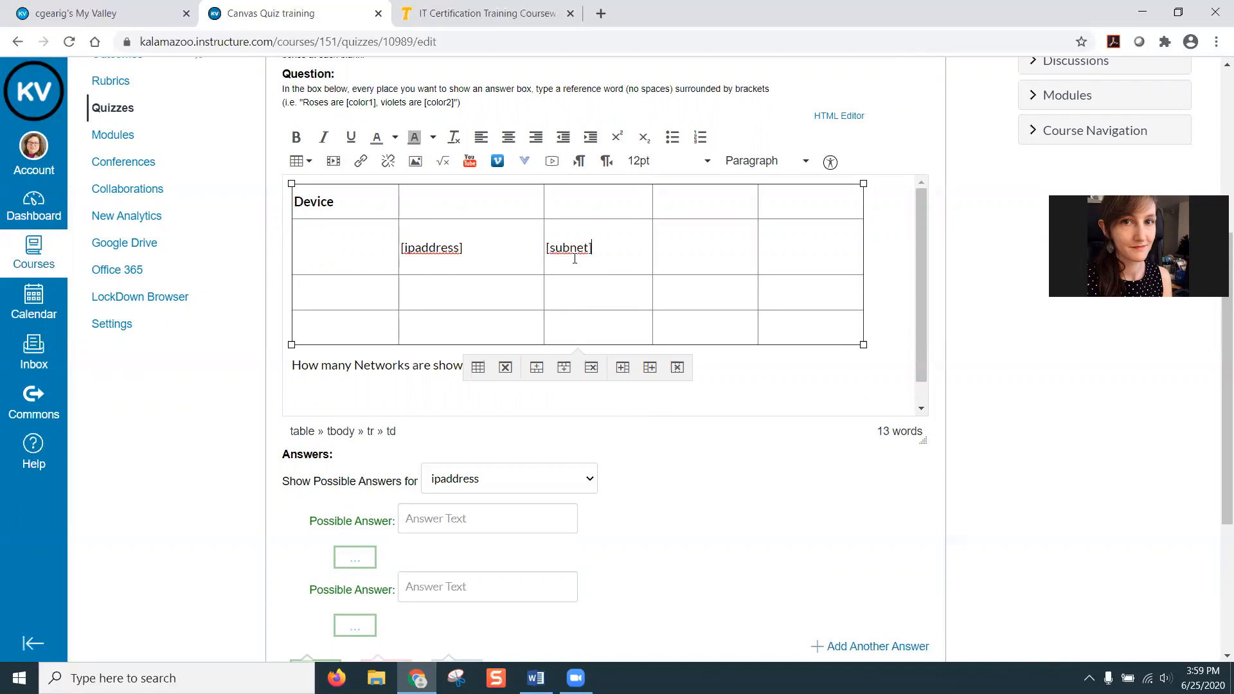
- Add the blank reference [cidr] to the fourth cell of the table's second row and show the list of answer blanks
click(712, 243)
text(cidr)
click(654, 250)
text([cidr])
click(574, 483)
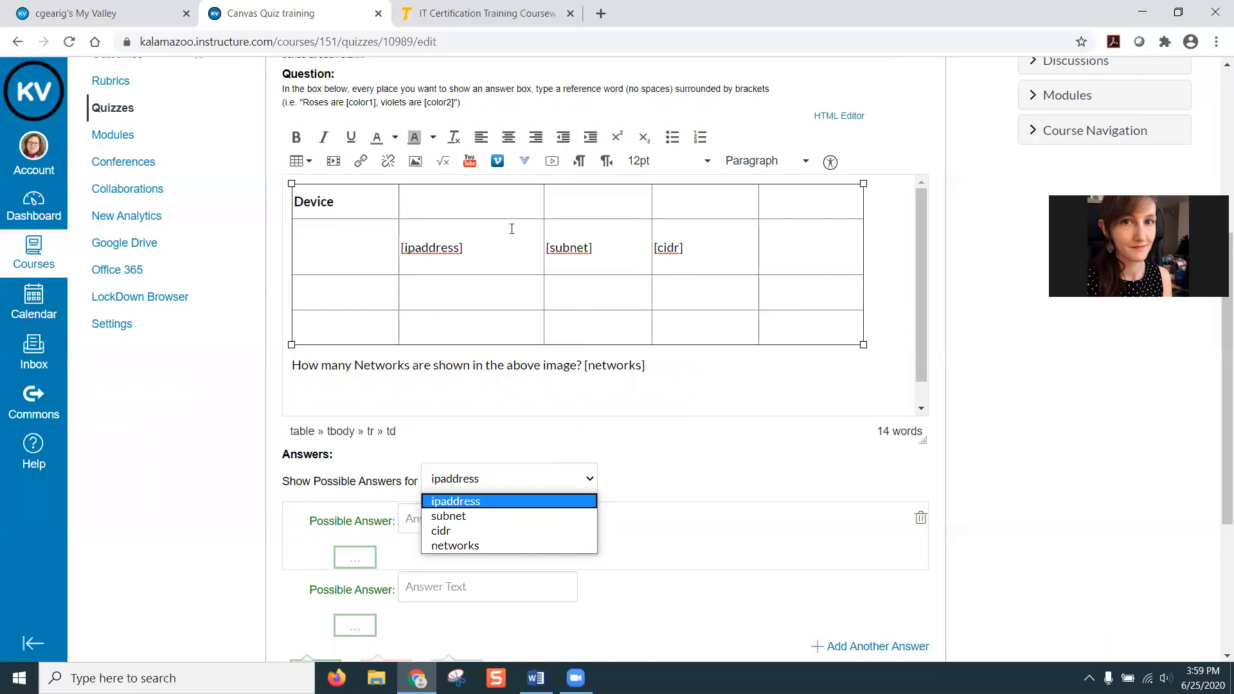
- Save the whole quiz without updating the open question
scroll(799, 469, down, 4)
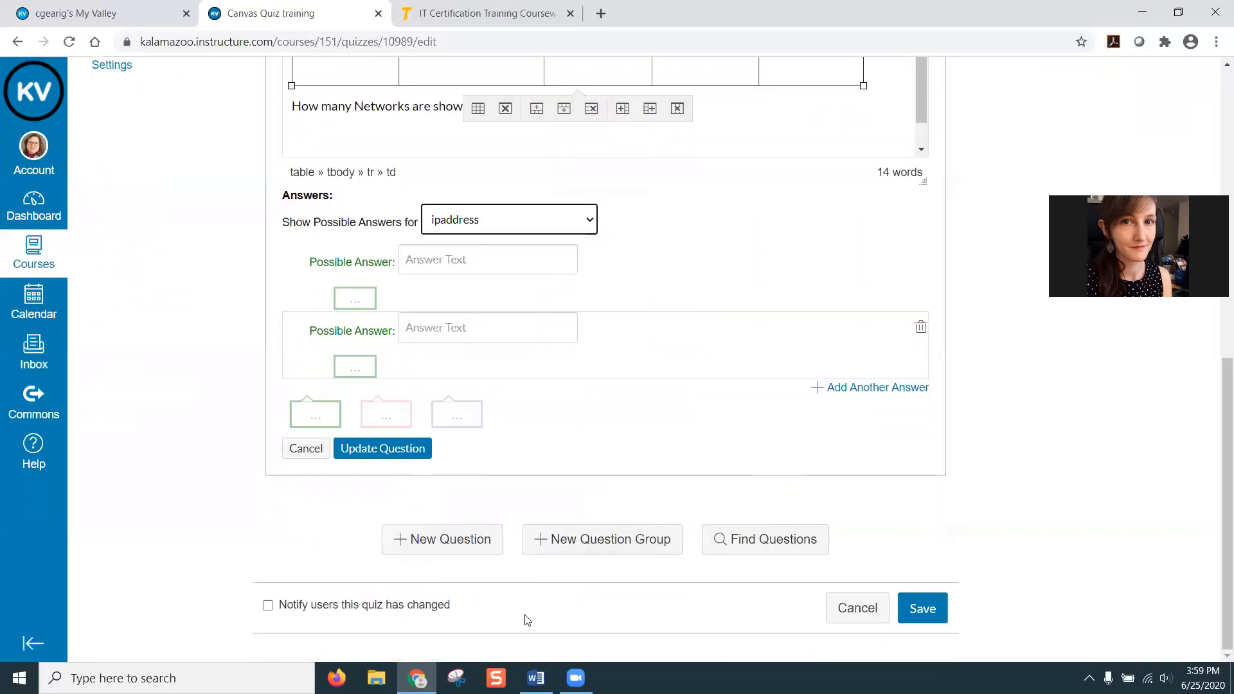
click(923, 610)
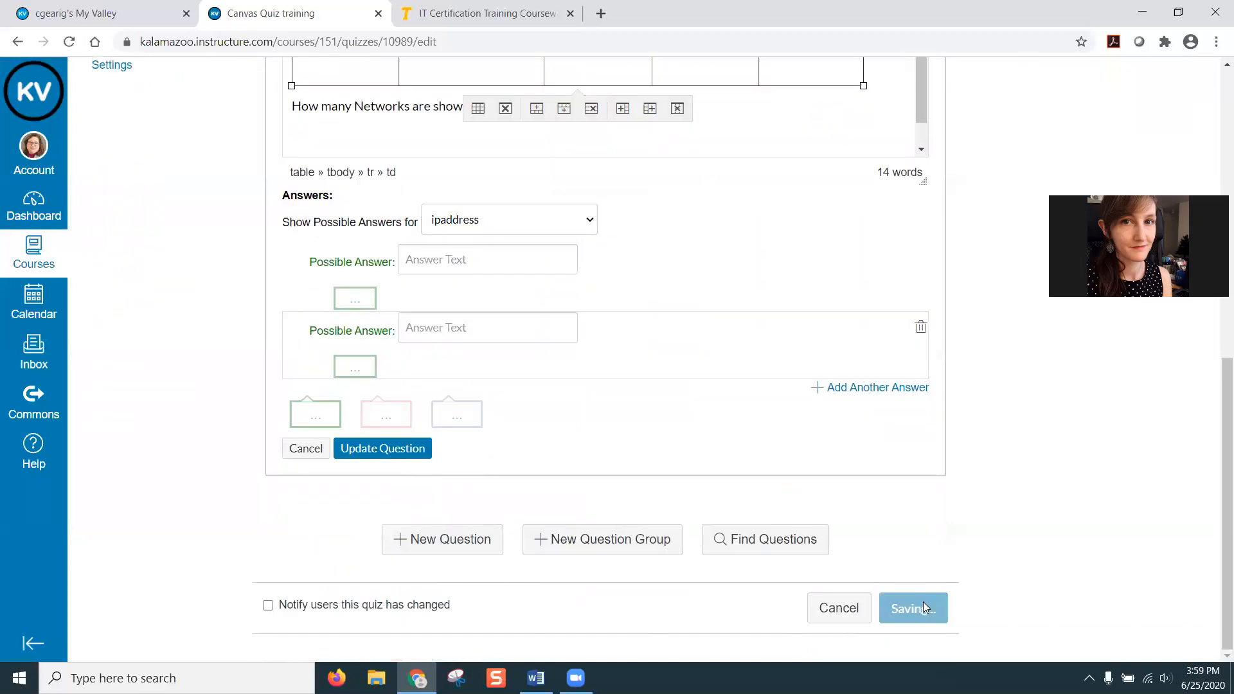
click(374, 452)
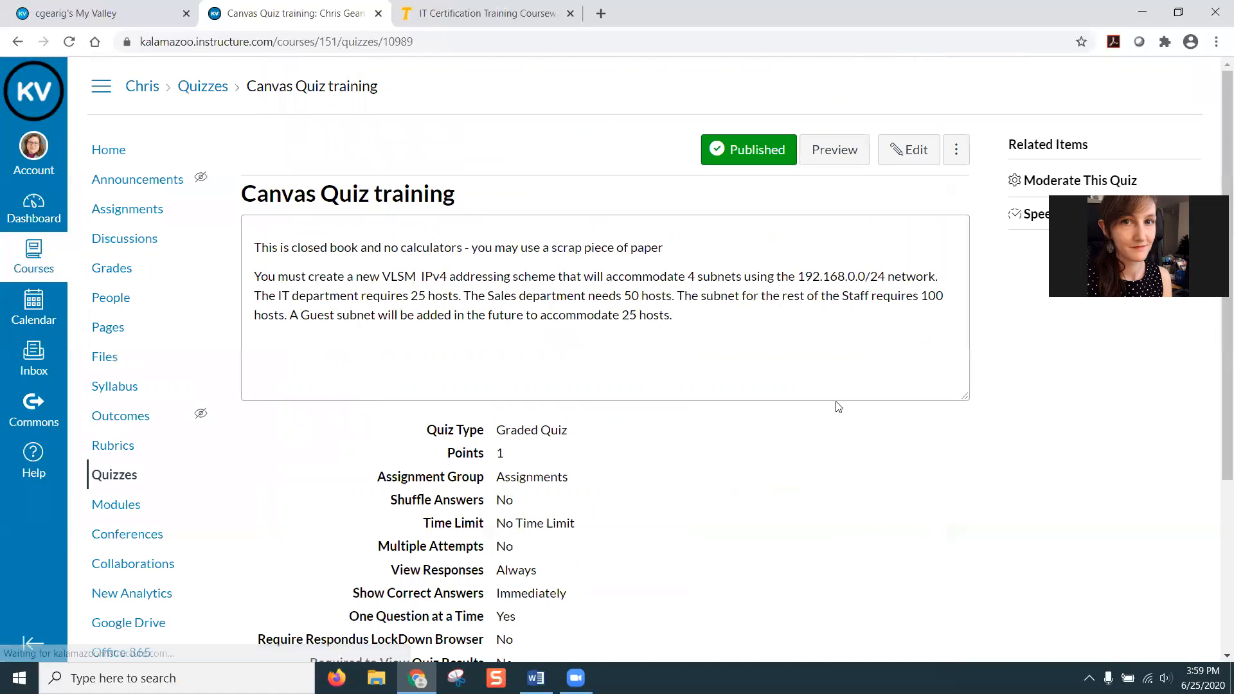
- Preview the published quiz and examine how Question 1's table and answer blank appear to students
click(832, 153)
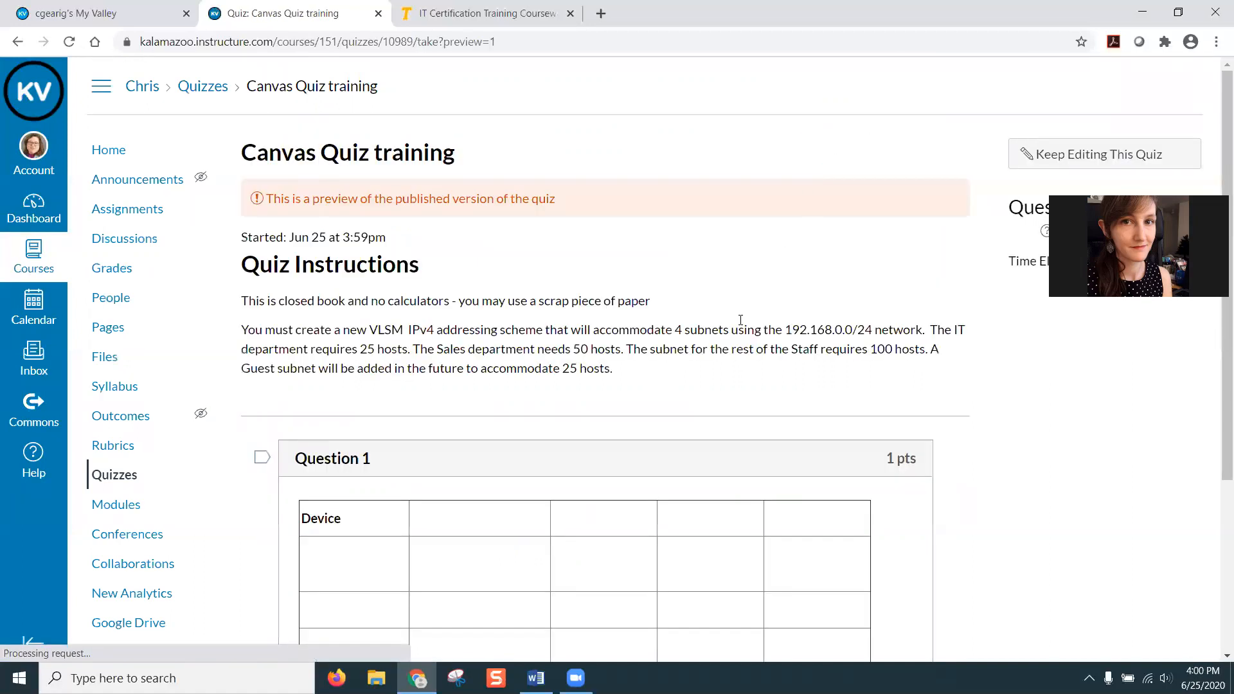
scroll(629, 359, down, 3)
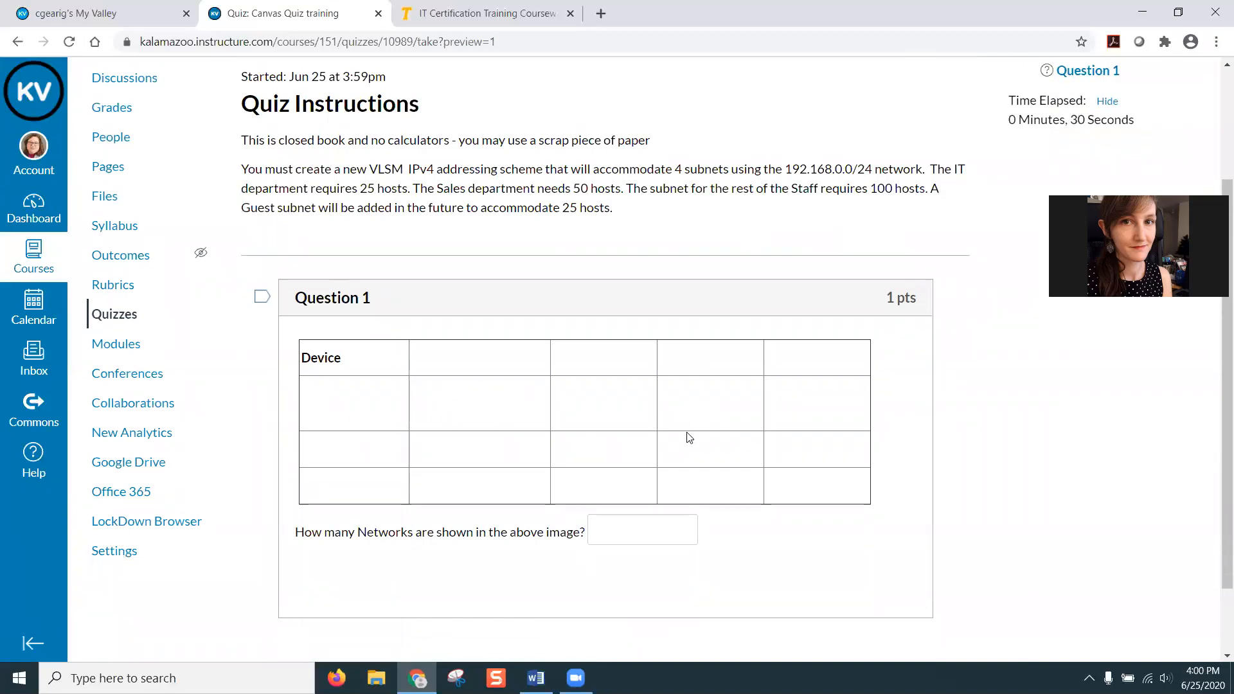
scroll(685, 431, down, 2)
scroll(685, 431, up, 5)
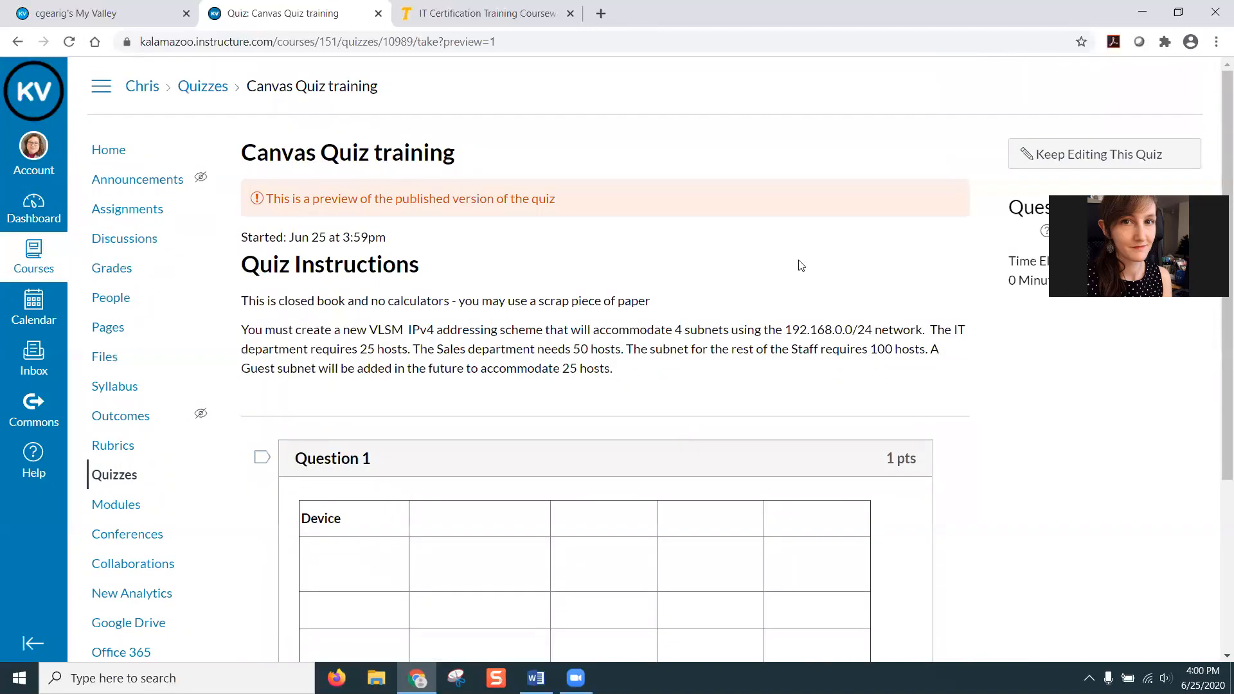
- Return from the preview to the quiz's questions and reopen the fill-in-multiple-blanks question for editing
click(1083, 154)
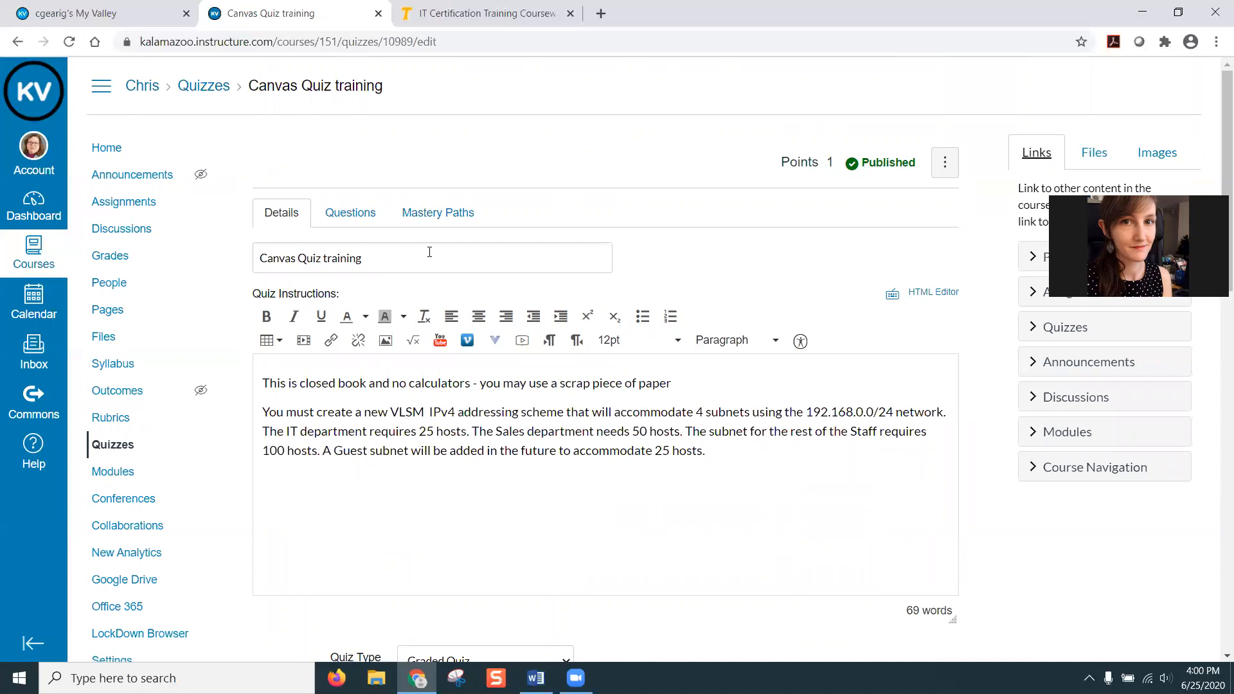
click(357, 215)
mouse_move(652, 407)
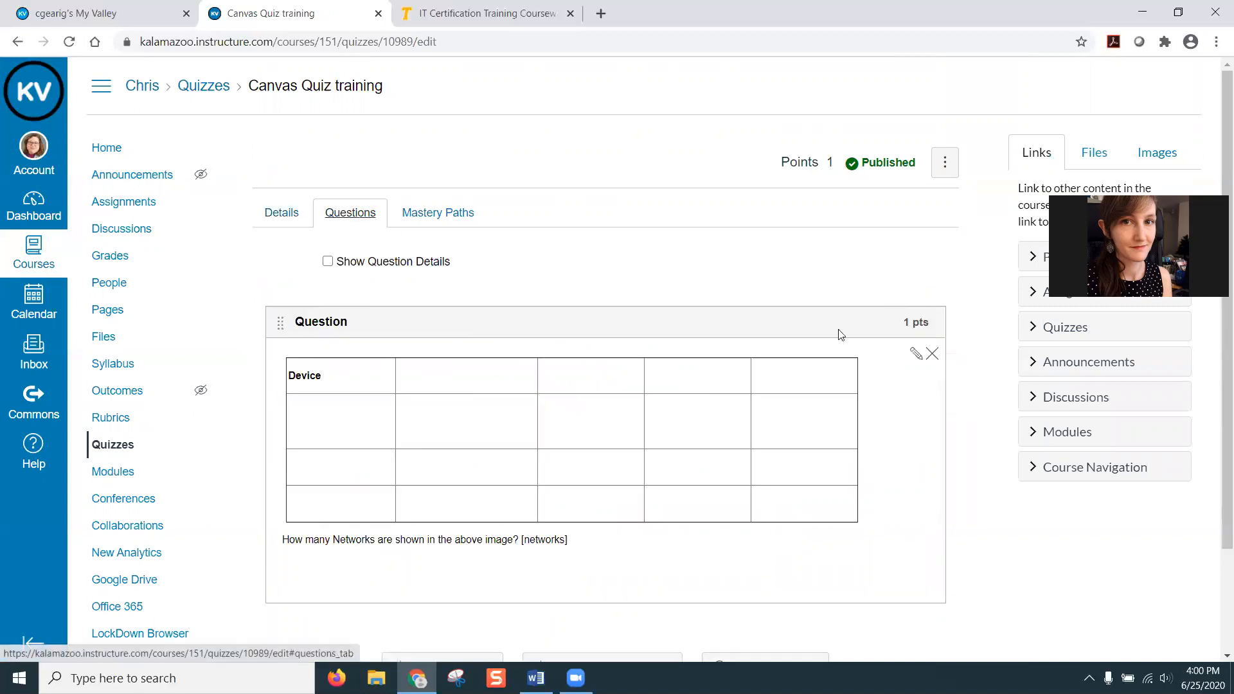
click(914, 355)
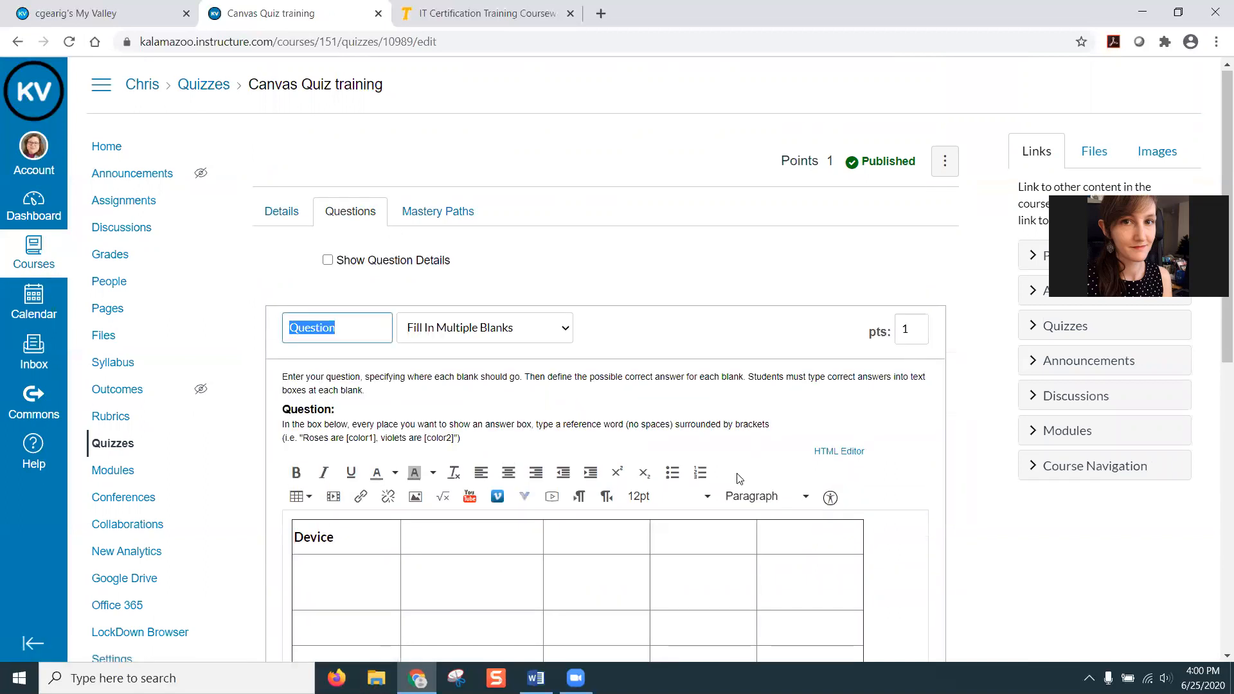
scroll(737, 474, down, 3)
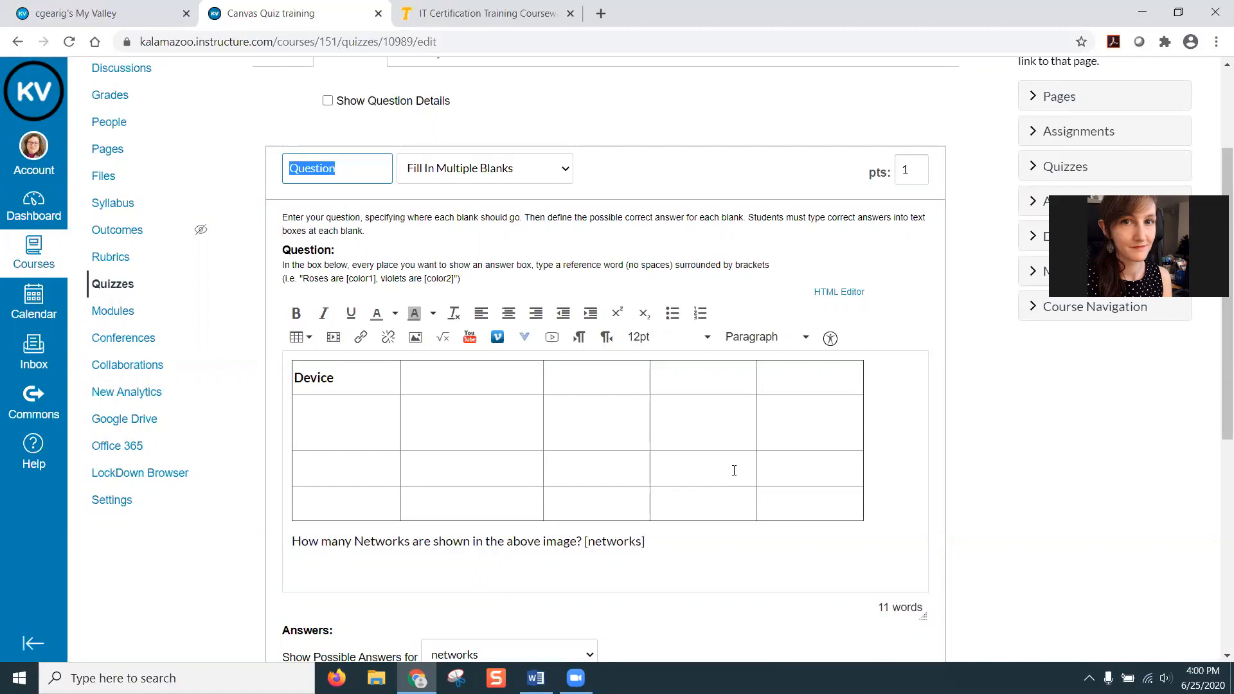
click(835, 38)
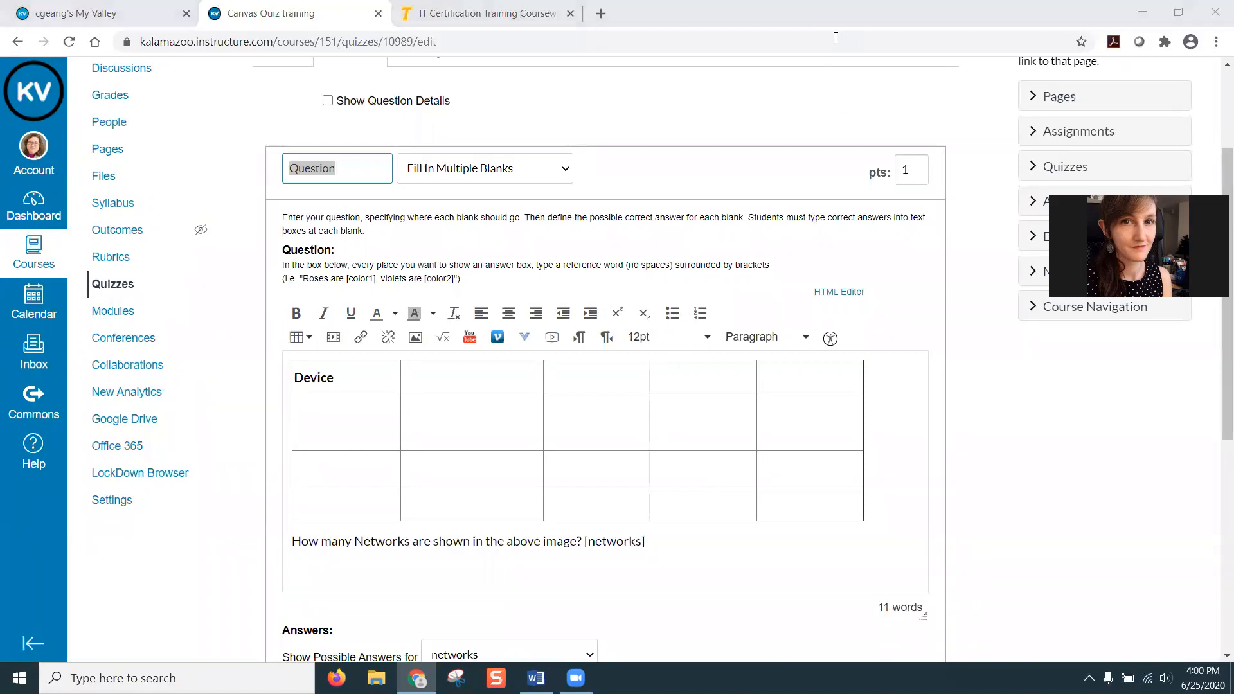